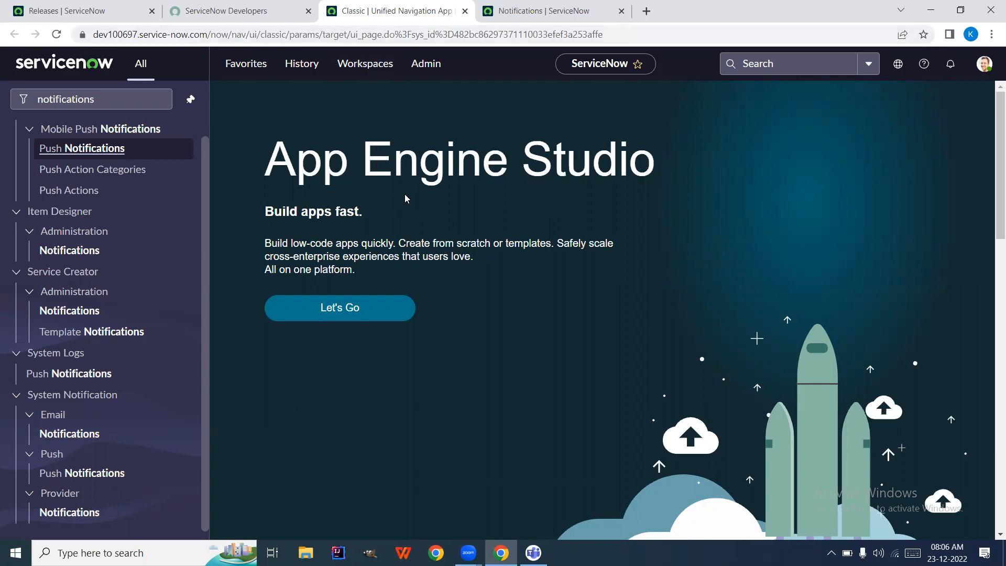
Filter the navigator for 'emails' and open System Logs > Emails in a new tab
{"action": "left_click_drag", "start_coordinate": [405, 198], "coordinate": [406, 164]}
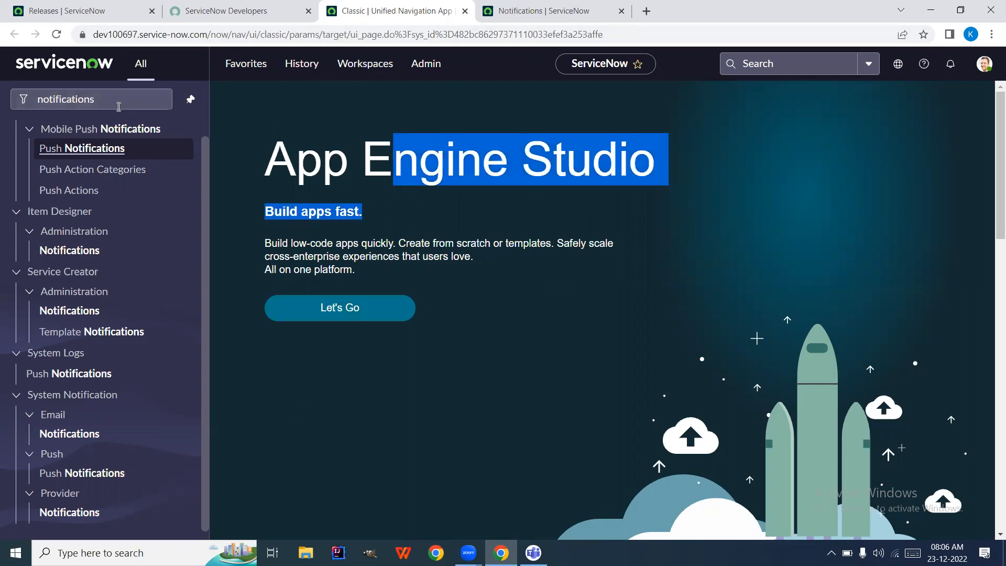
{"action": "left_click", "coordinate": [116, 103]}
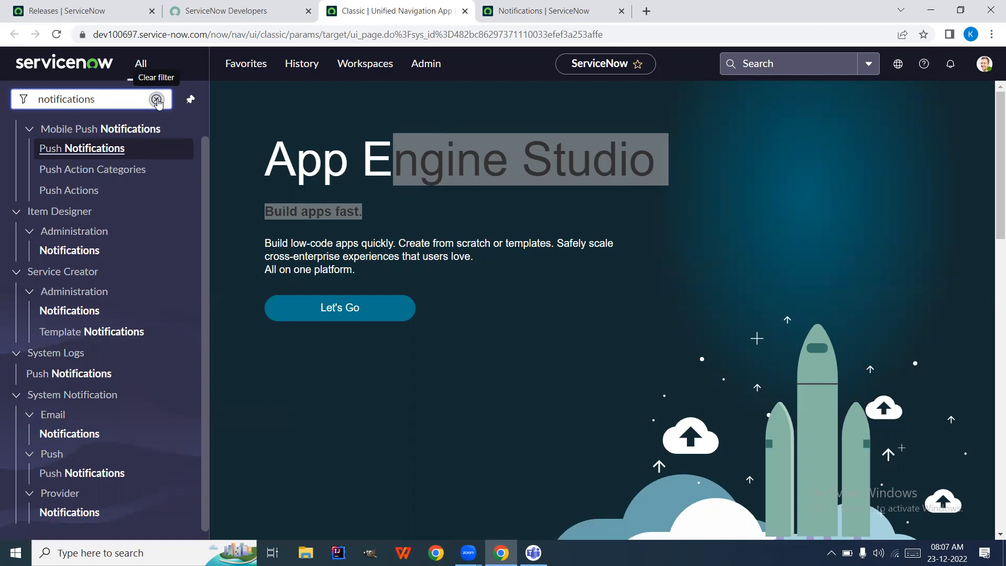
{"action": "left_click", "coordinate": [156, 100]}
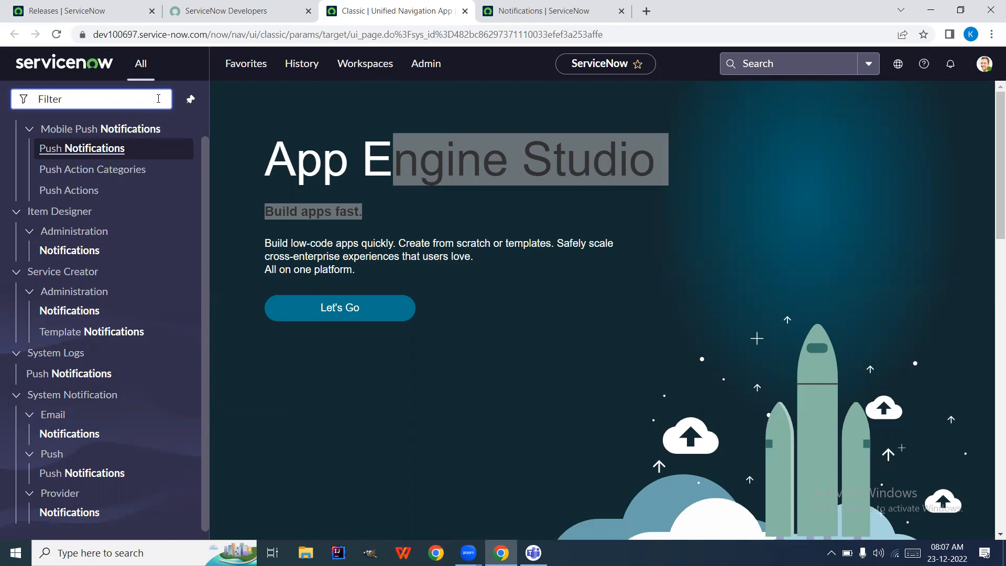
{"action": "type", "text": "emails"}
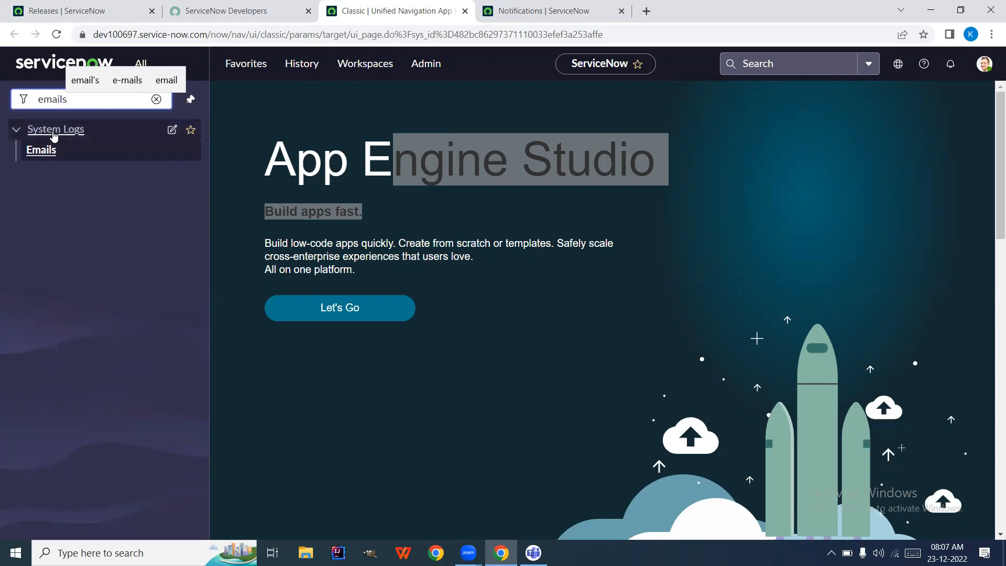
{"action": "right_click", "coordinate": [40, 153]}
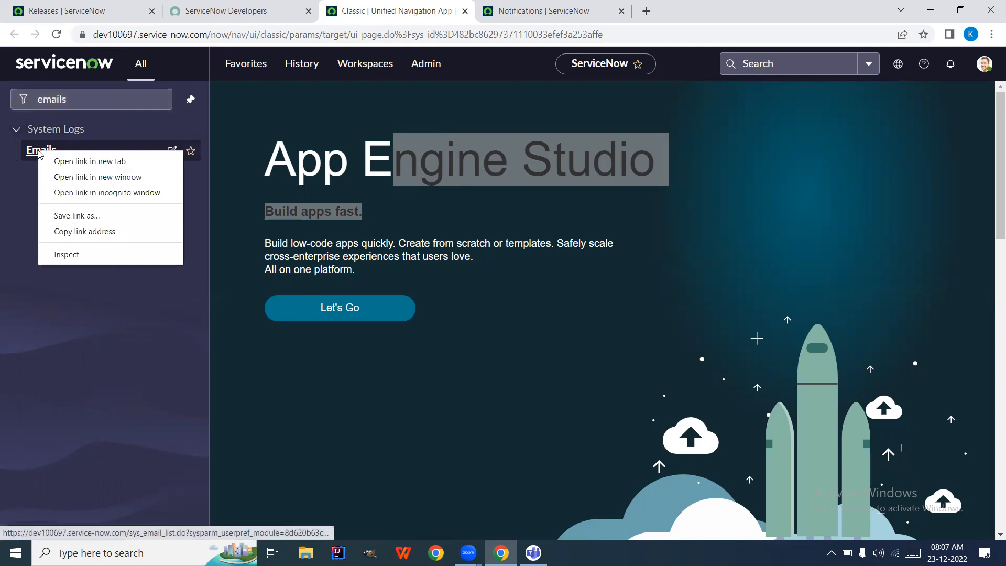
{"action": "left_click", "coordinate": [58, 159]}
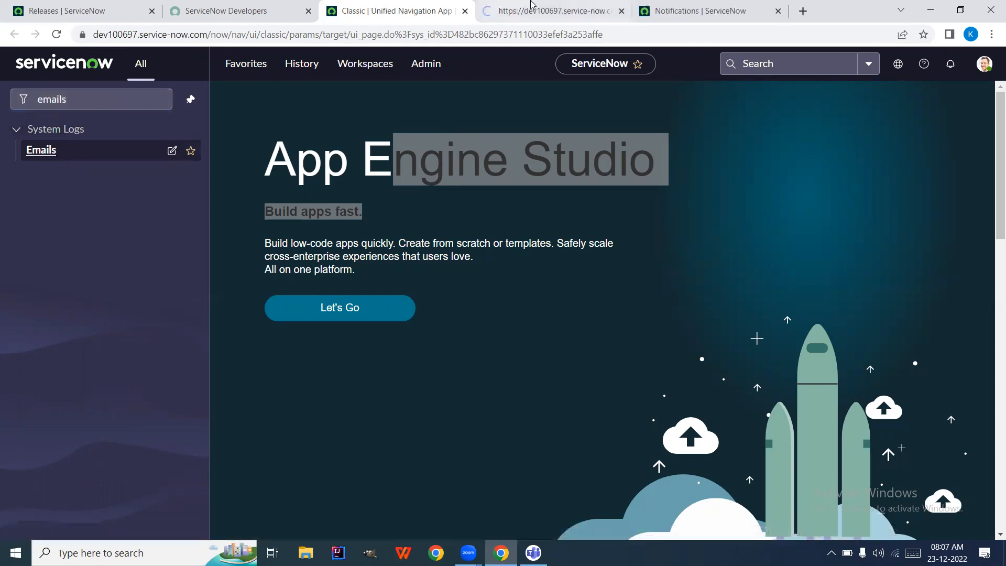
Switch to the Emails log tab, which lists emails created today, and select its search text
{"action": "left_click", "coordinate": [530, 11]}
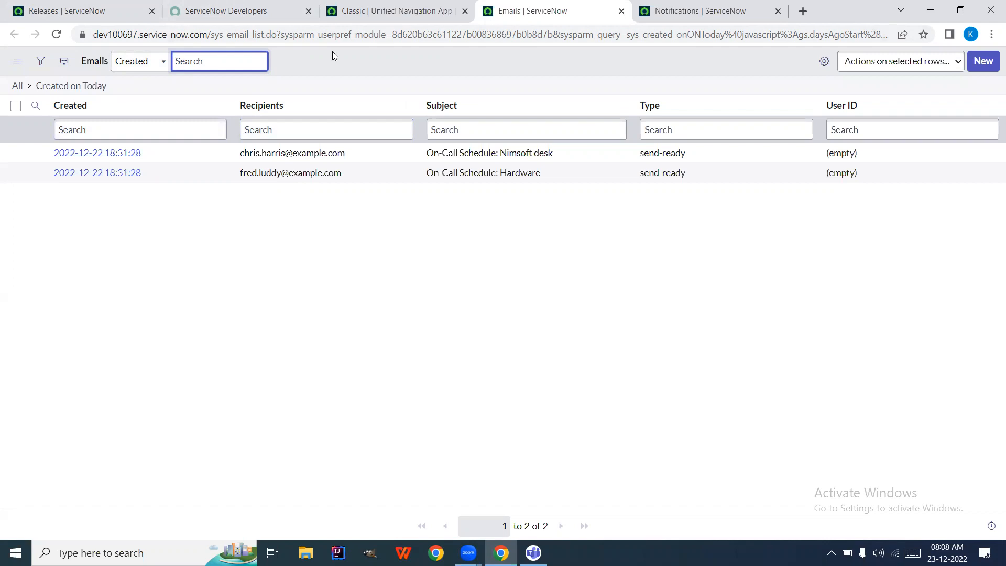
{"action": "left_click_drag", "start_coordinate": [323, 47], "coordinate": [163, 41]}
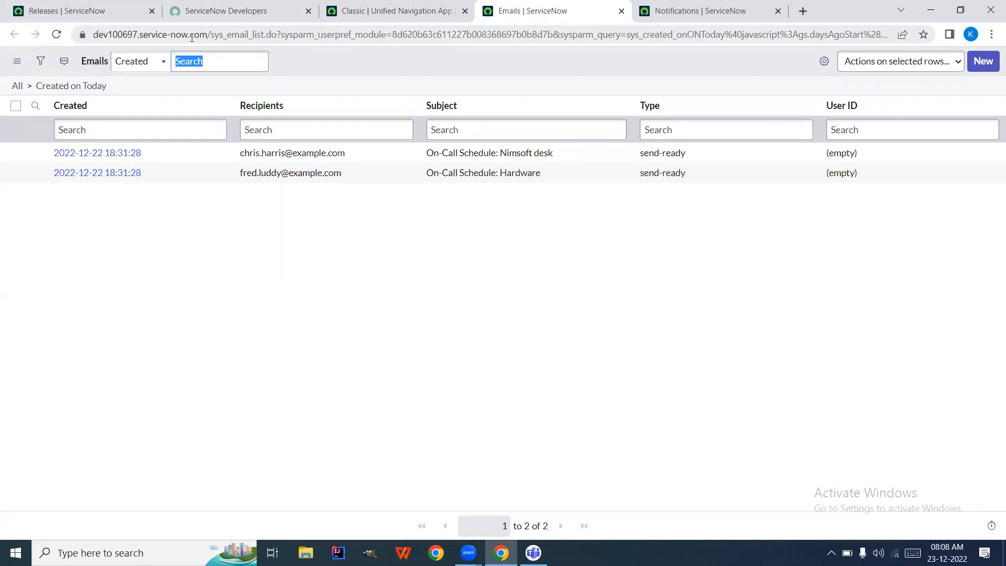
{"action": "left_click", "coordinate": [314, 140]}
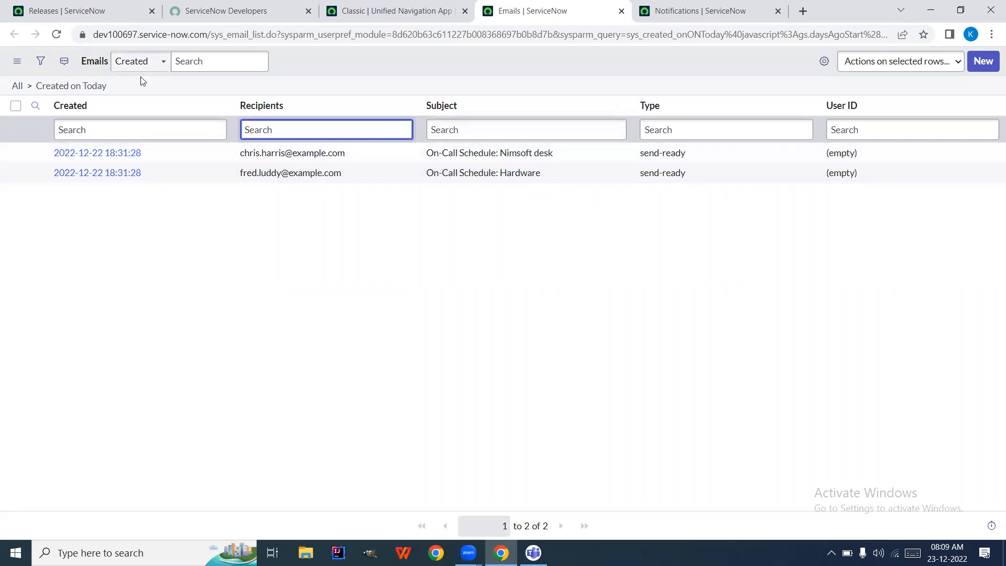
Remove the Created on Today filter and search the Type column for 'rece'
{"action": "left_click", "coordinate": [29, 88]}
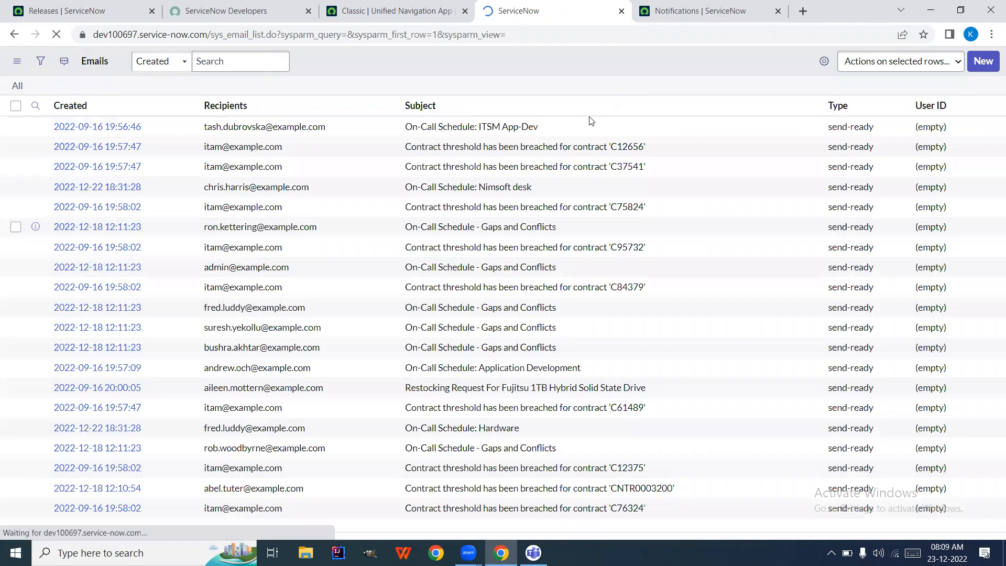
{"action": "left_click", "coordinate": [728, 130]}
{"action": "type", "text": "r"}
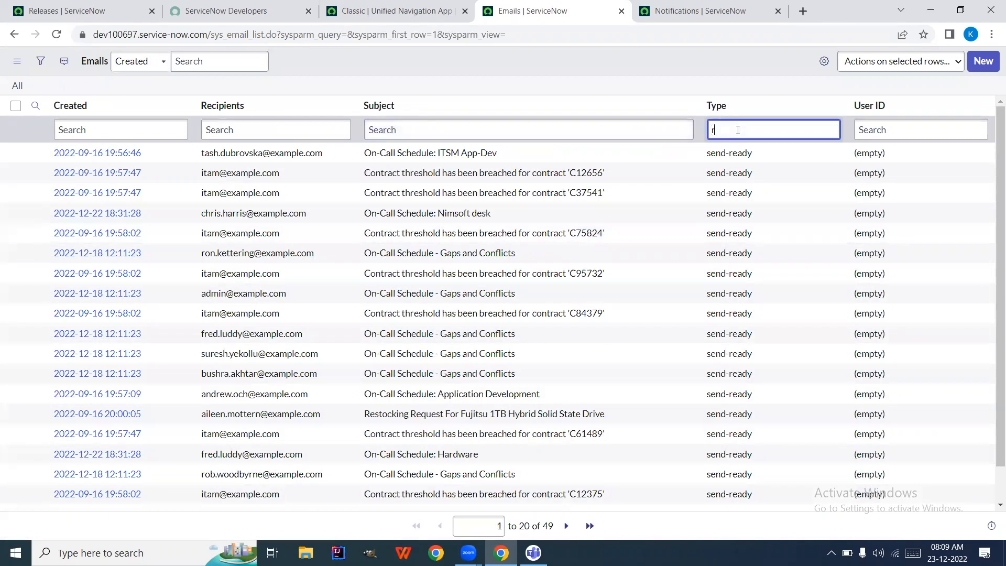
{"action": "type", "text": "ece"}
{"action": "key", "text": "Return"}
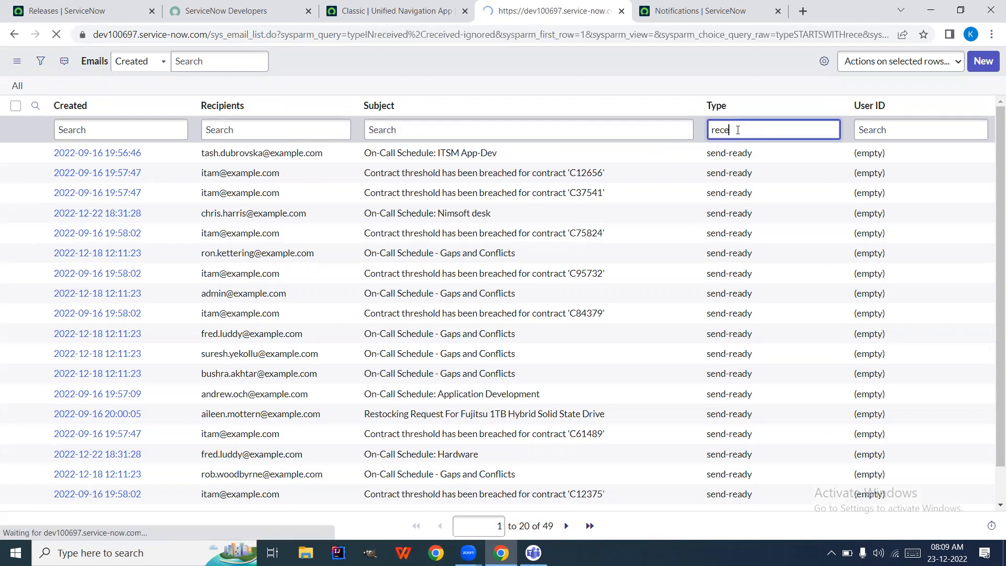
Clear the Type search so the log lists all 49 emails unfiltered
{"action": "left_click", "coordinate": [717, 128]}
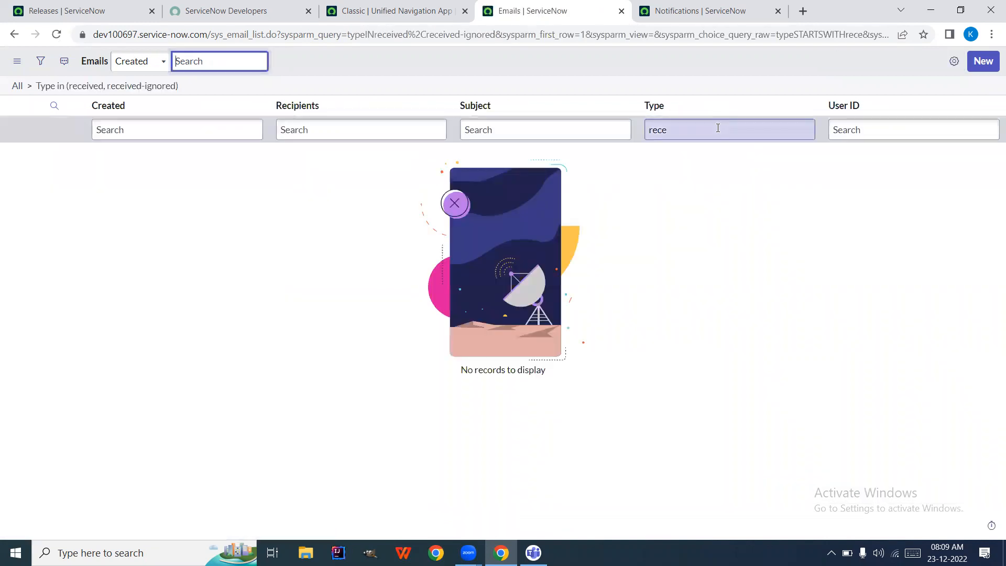
{"action": "key", "text": "ctrl+a"}
{"action": "key", "text": "BackSpace"}
{"action": "key", "text": "Return"}
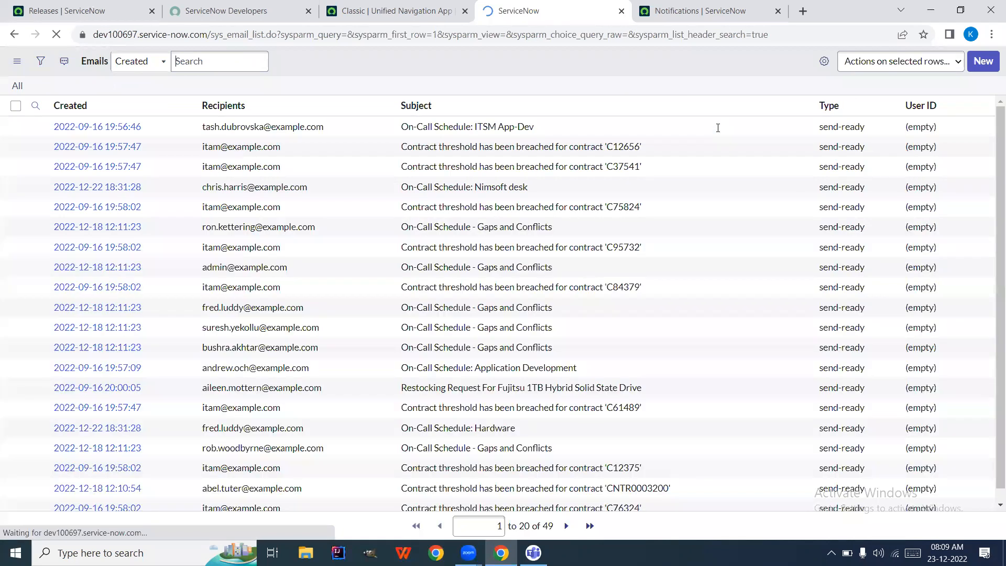
{"action": "left_click", "coordinate": [743, 130]}
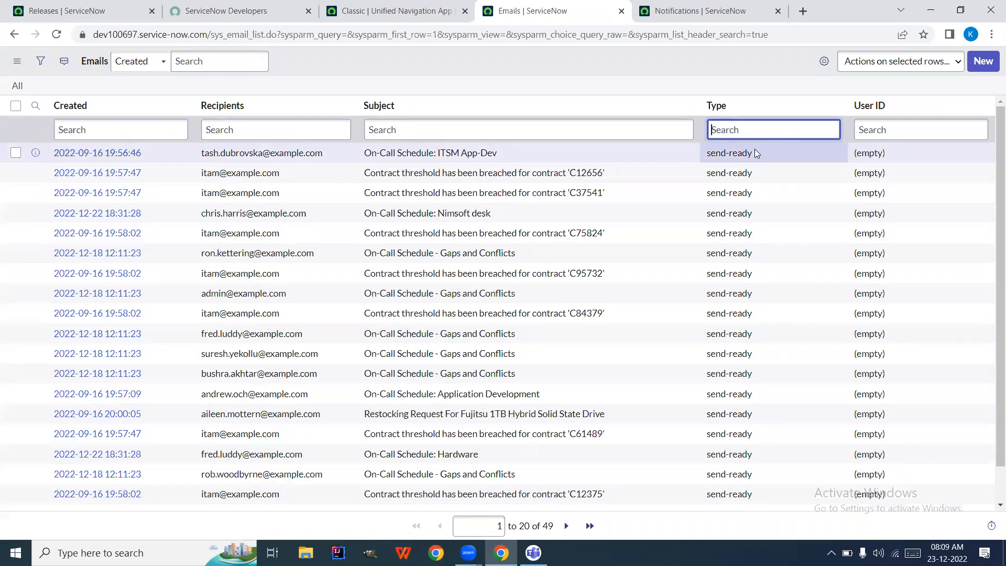
Edit the first email's Type cell inline to show its available Type values
{"action": "left_click", "coordinate": [782, 145]}
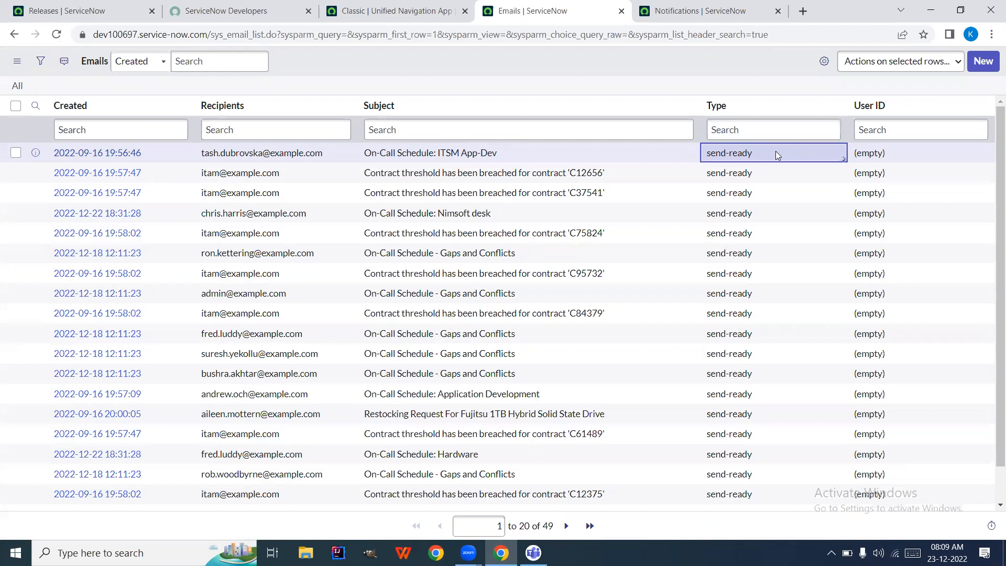
{"action": "double_click", "coordinate": [776, 153]}
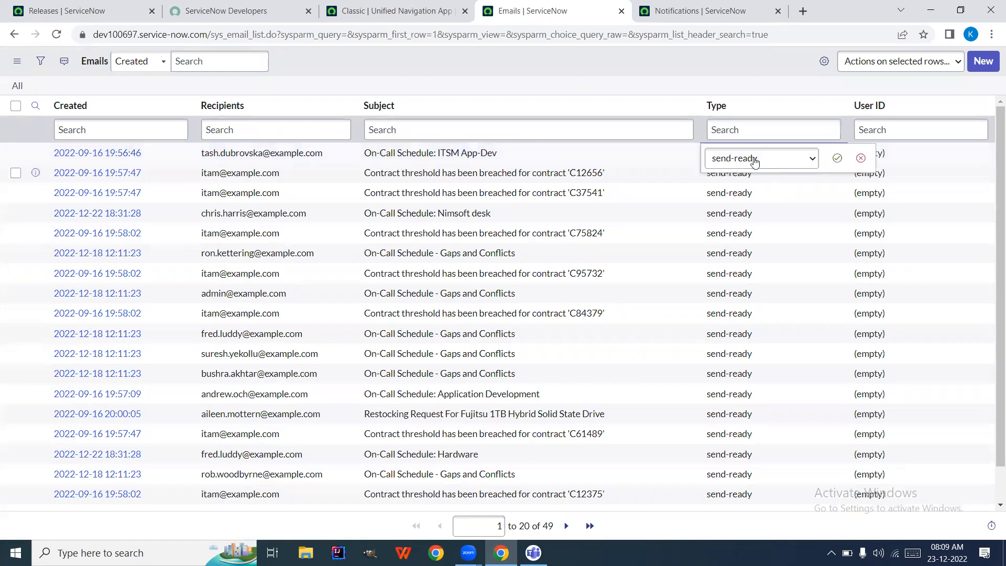
{"action": "left_click", "coordinate": [754, 158]}
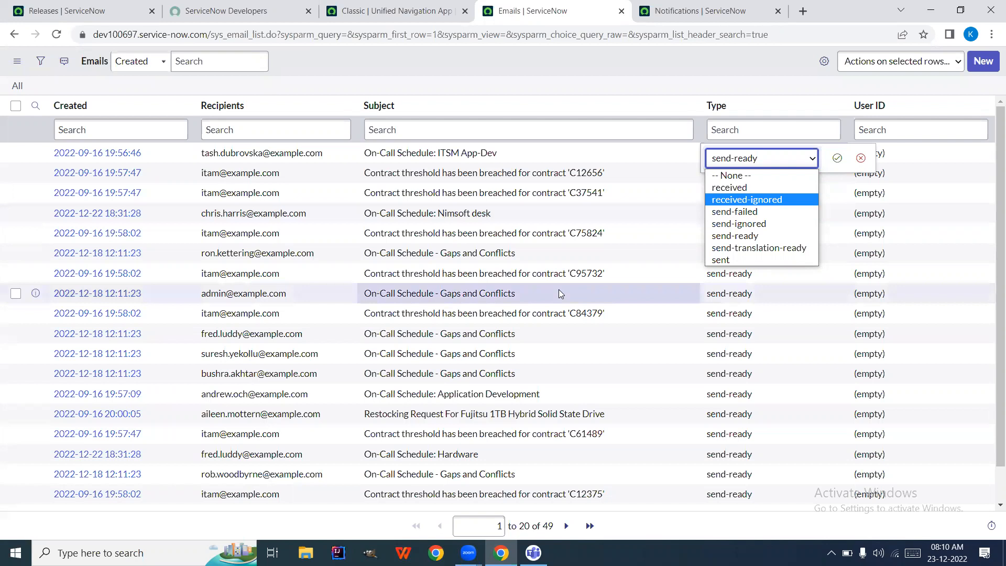
Close the Type value list and save the first email's Type as send-ready
{"action": "left_click", "coordinate": [329, 530]}
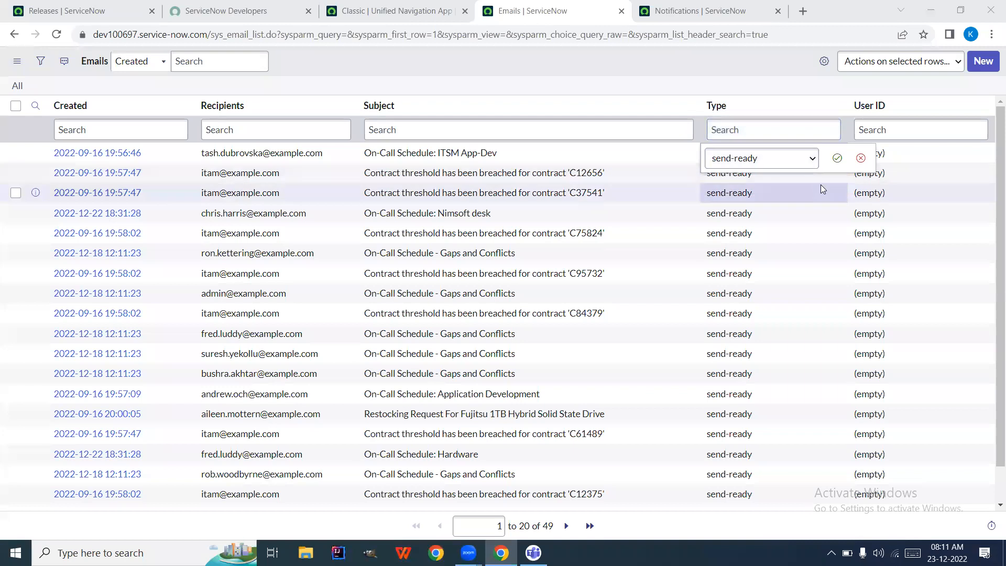
{"action": "left_click", "coordinate": [835, 159]}
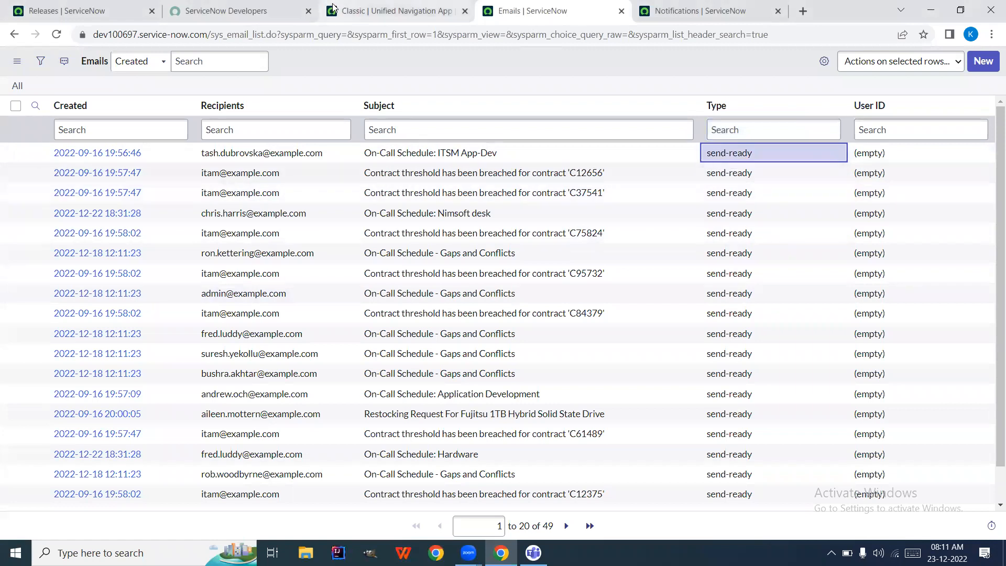
On the navigation tab, filter for 'email pr' and open System Properties > Email Properties
{"action": "left_click", "coordinate": [377, 6]}
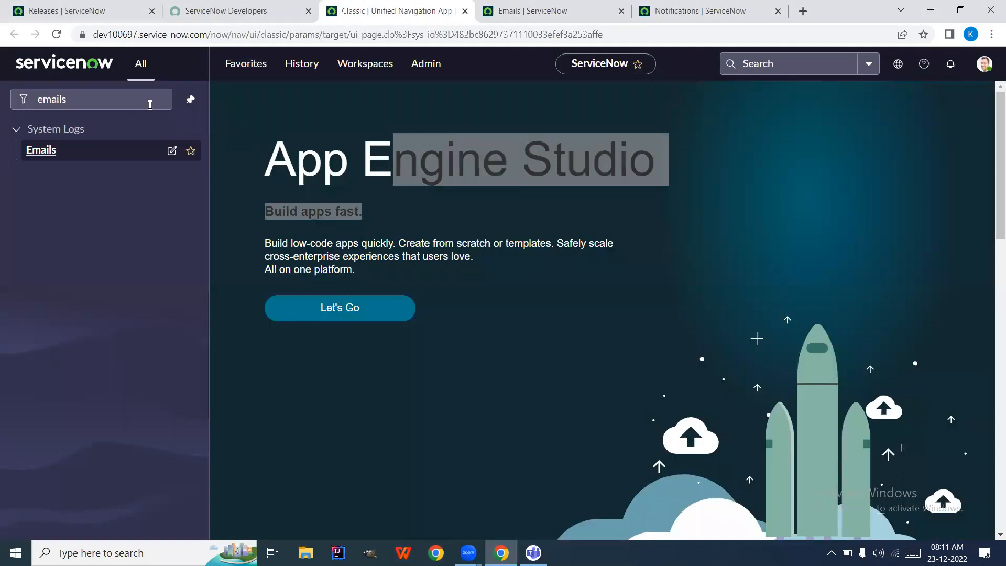
{"action": "left_click", "coordinate": [116, 105]}
{"action": "key", "text": "ctrl+a"}
{"action": "key", "text": "BackSpace"}
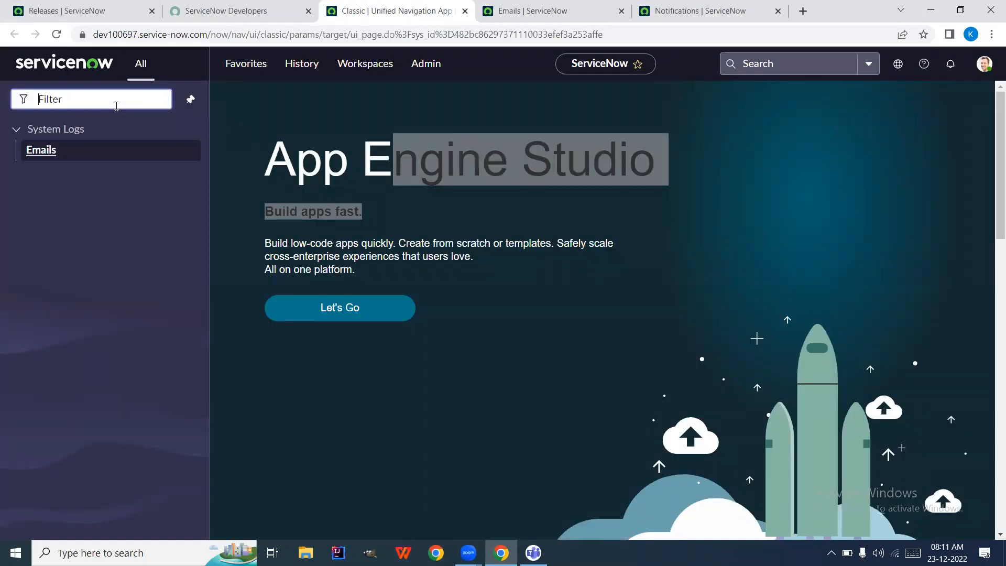
{"action": "type", "text": "email"}
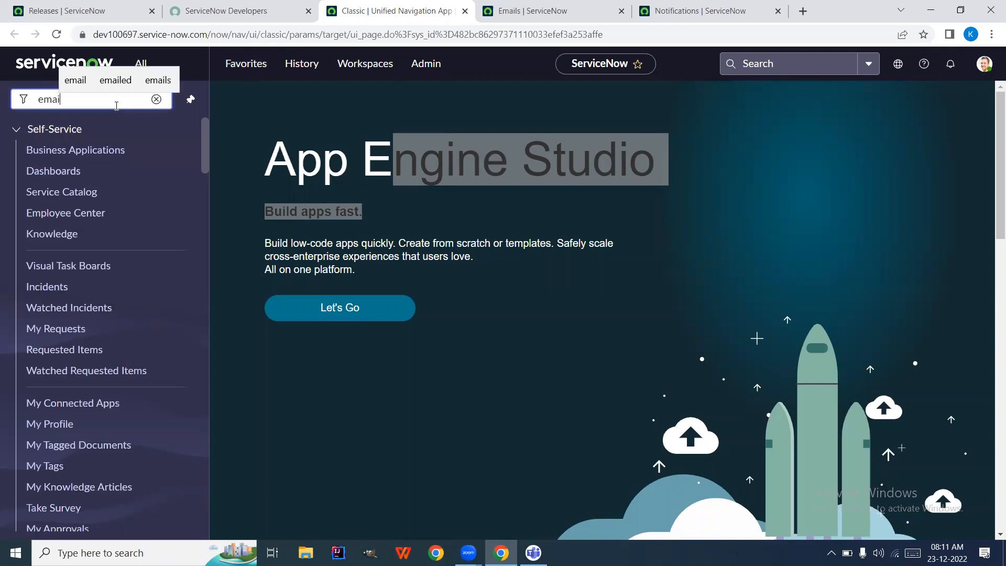
{"action": "type", "text": " pr"}
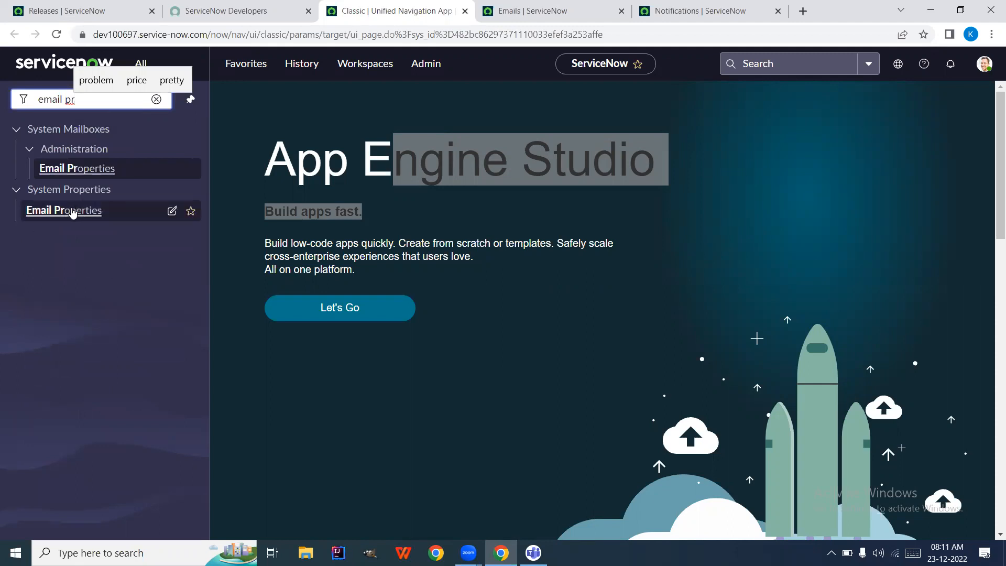
{"action": "left_click", "coordinate": [73, 212]}
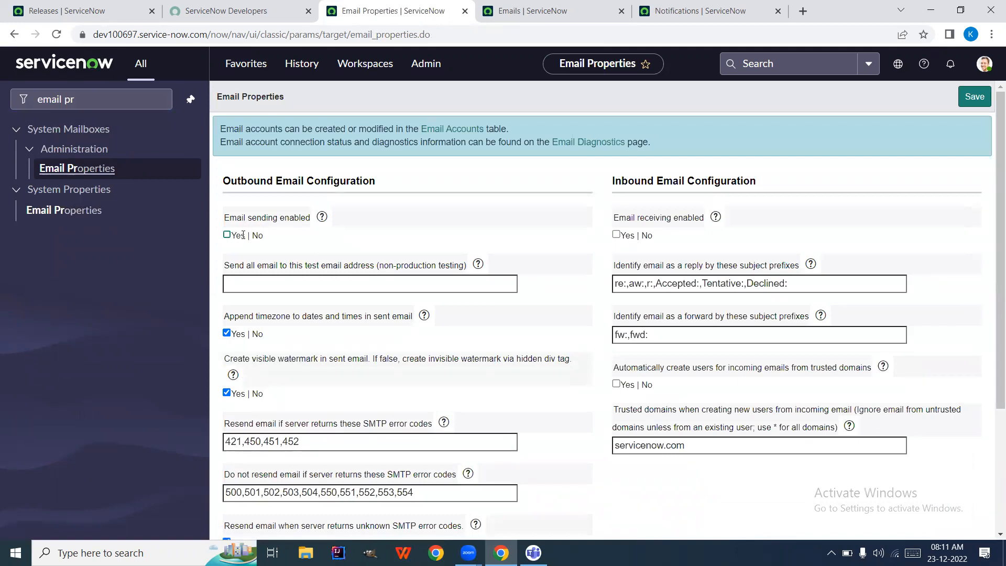
{"action": "left_click", "coordinate": [227, 235]}
{"action": "left_click", "coordinate": [616, 235]}
{"action": "left_click", "coordinate": [328, 283]}
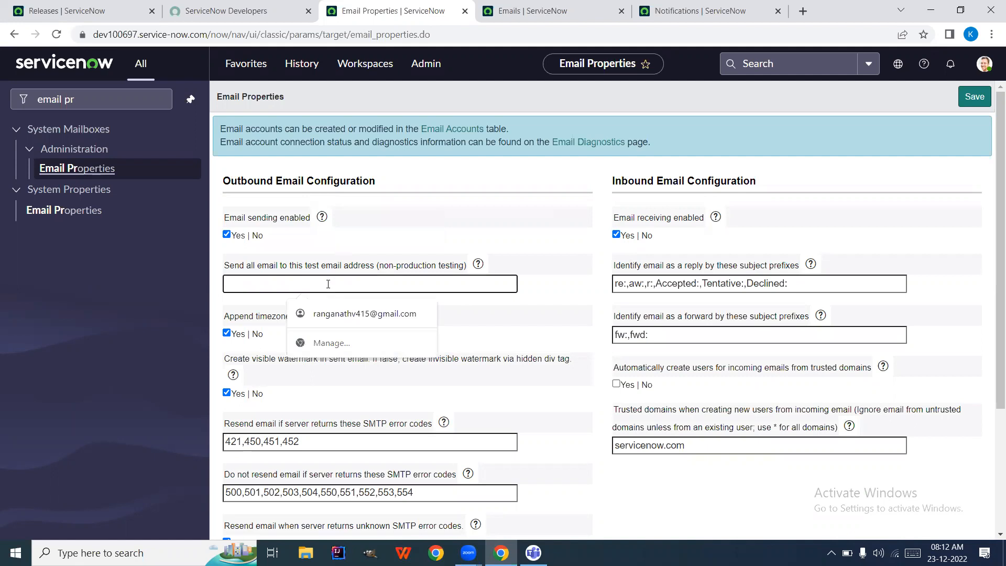
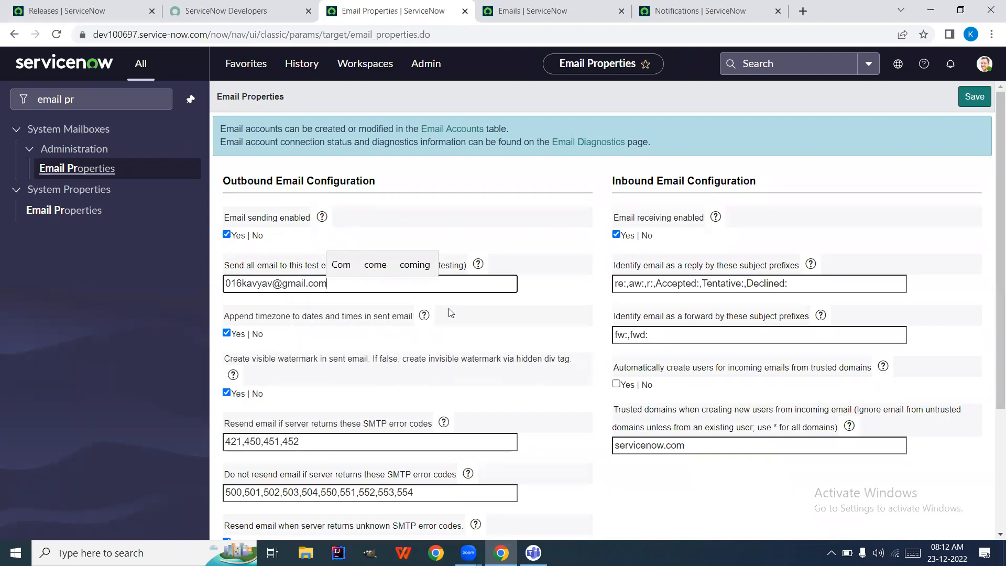
{"action": "scroll", "coordinate": [473, 304], "scroll_direction": "down", "scroll_amount": 2}
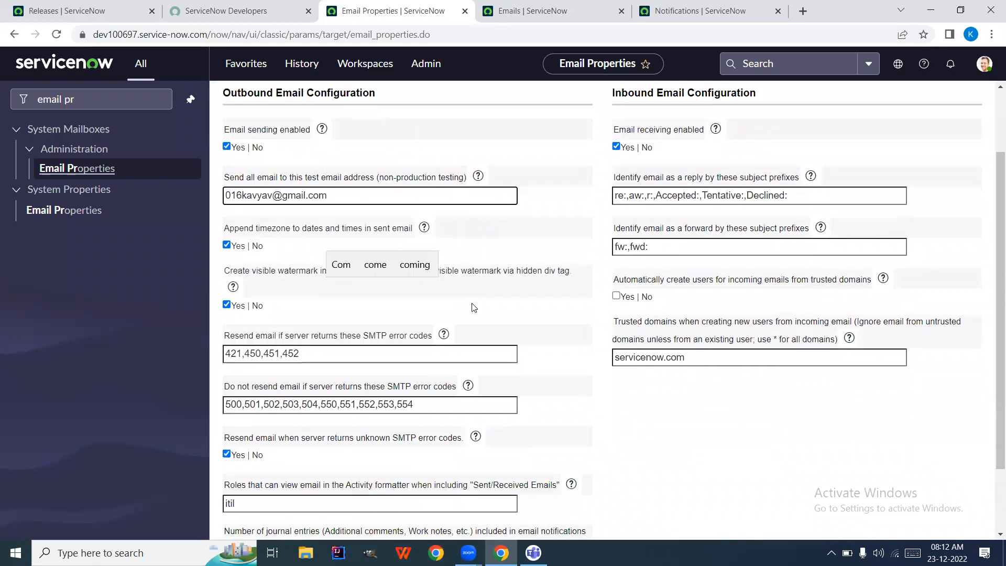
{"action": "scroll", "coordinate": [473, 305], "scroll_direction": "up", "scroll_amount": 2}
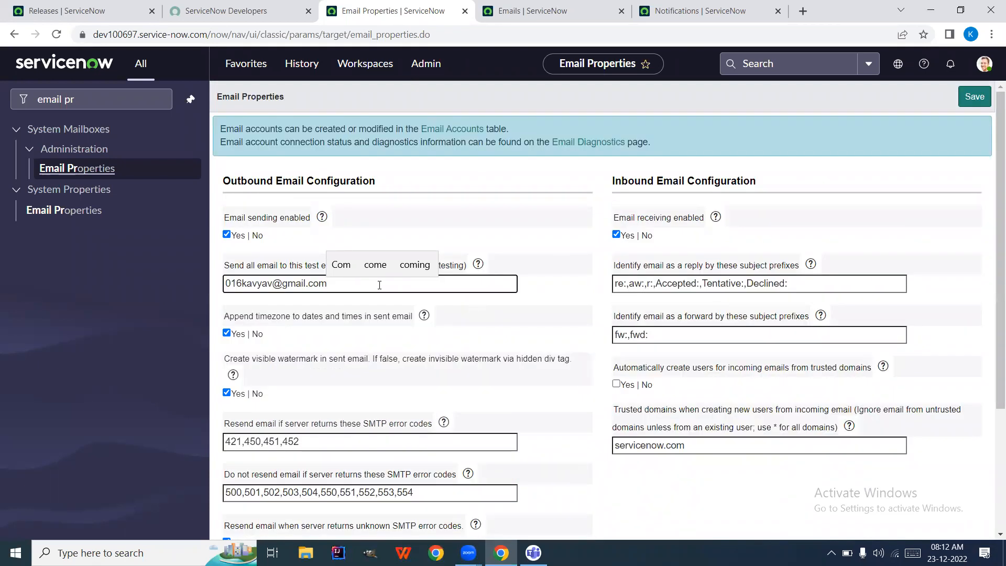
{"action": "key", "text": "ctrl+a"}
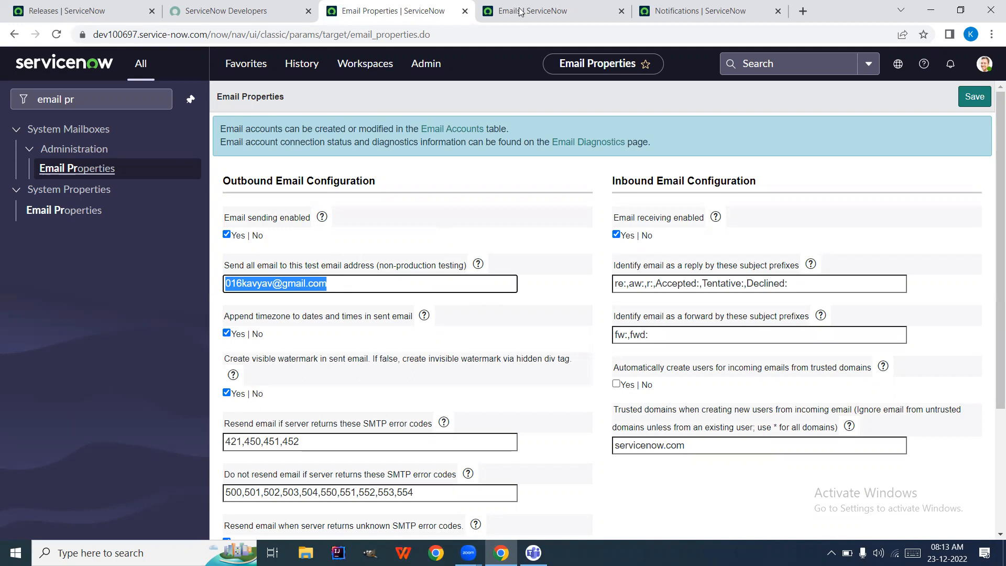
{"action": "left_click", "coordinate": [535, 6]}
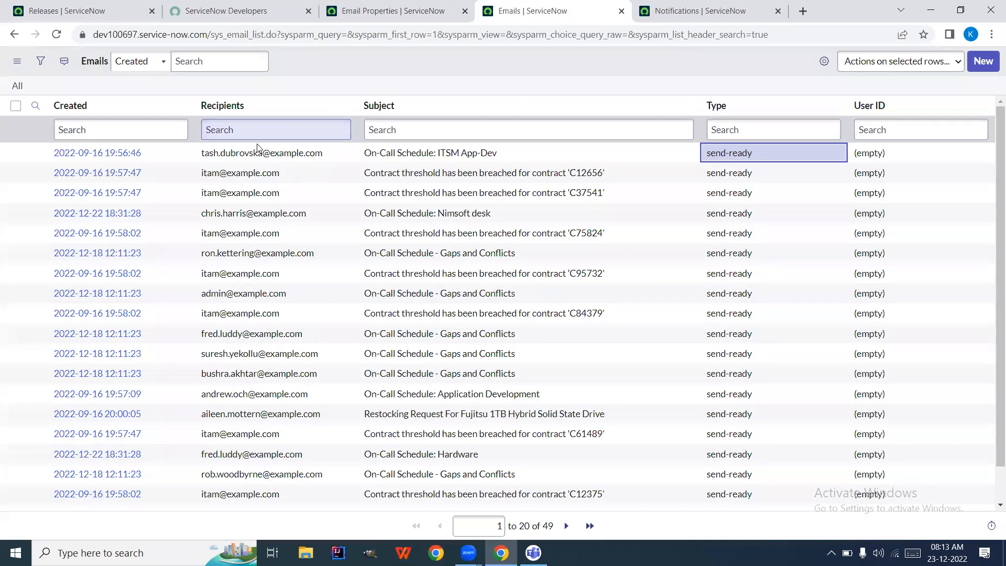
{"action": "left_click_drag", "start_coordinate": [227, 163], "coordinate": [214, 159]}
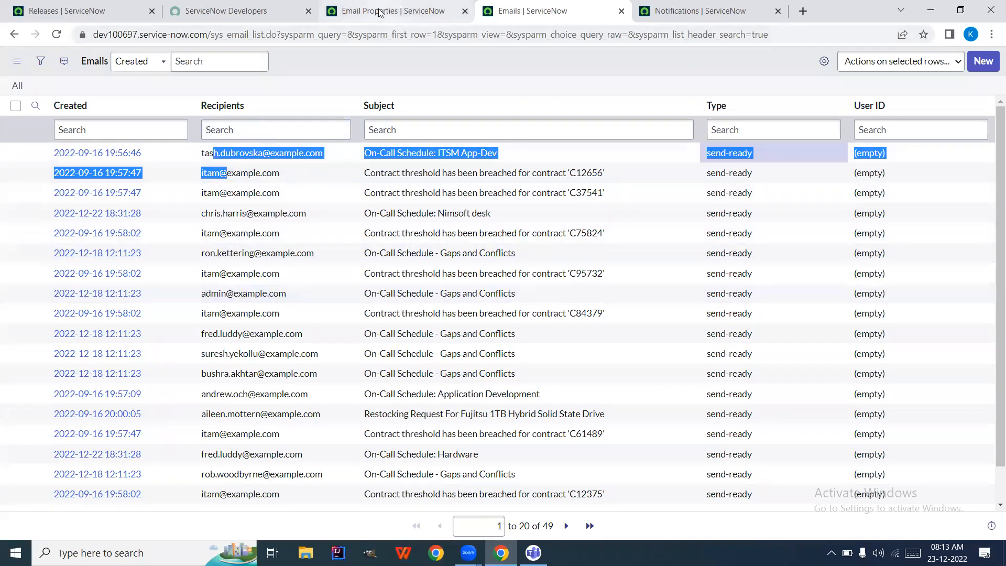
{"action": "left_click", "coordinate": [442, 11]}
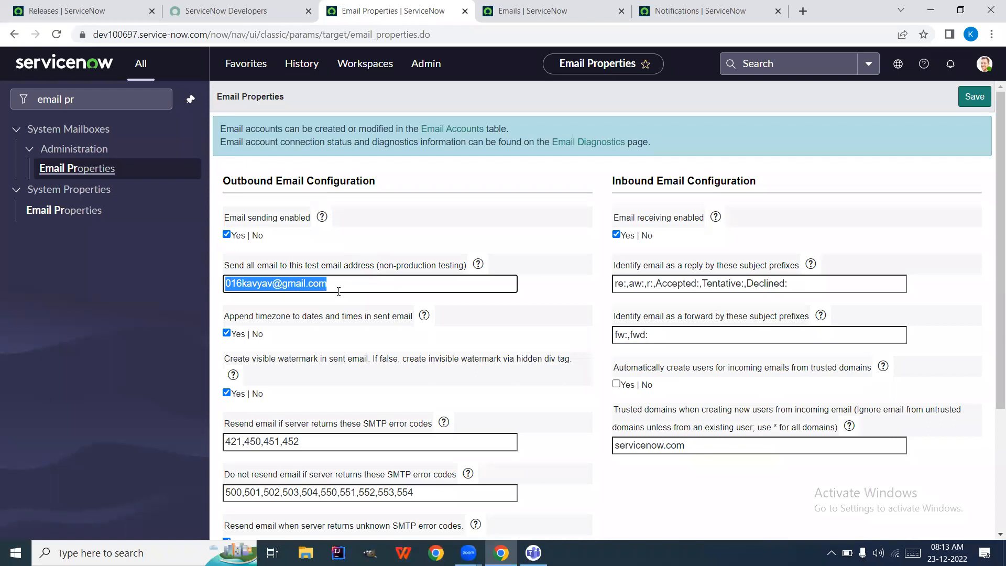
{"action": "left_click", "coordinate": [365, 276]}
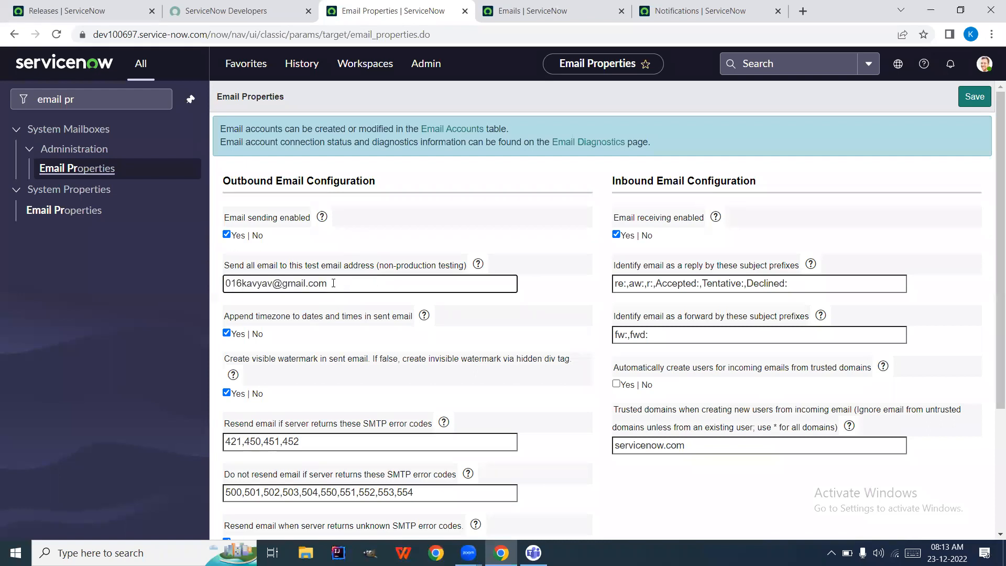
{"action": "left_click", "coordinate": [542, 23]}
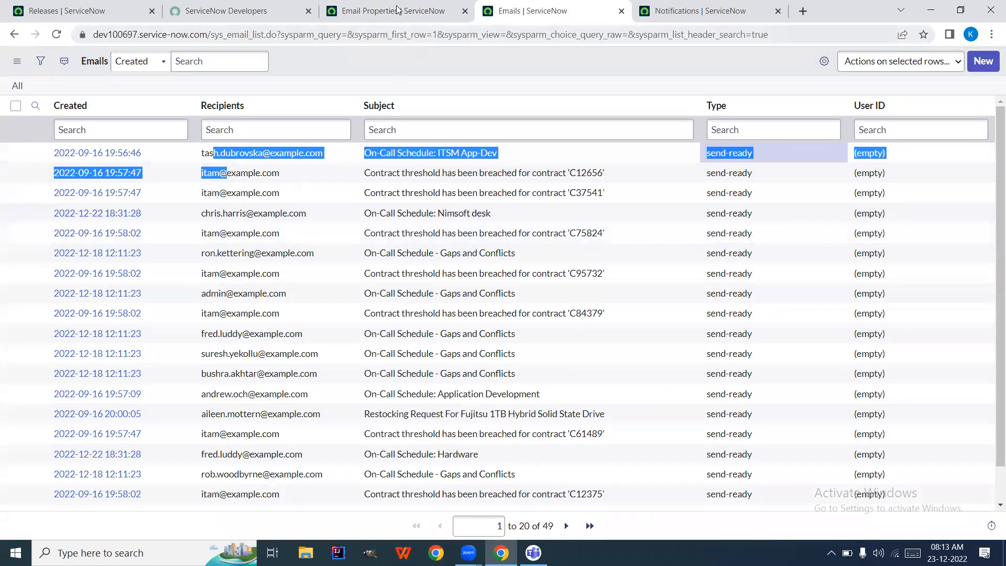
{"action": "mouse_move", "coordinate": [396, 9]}
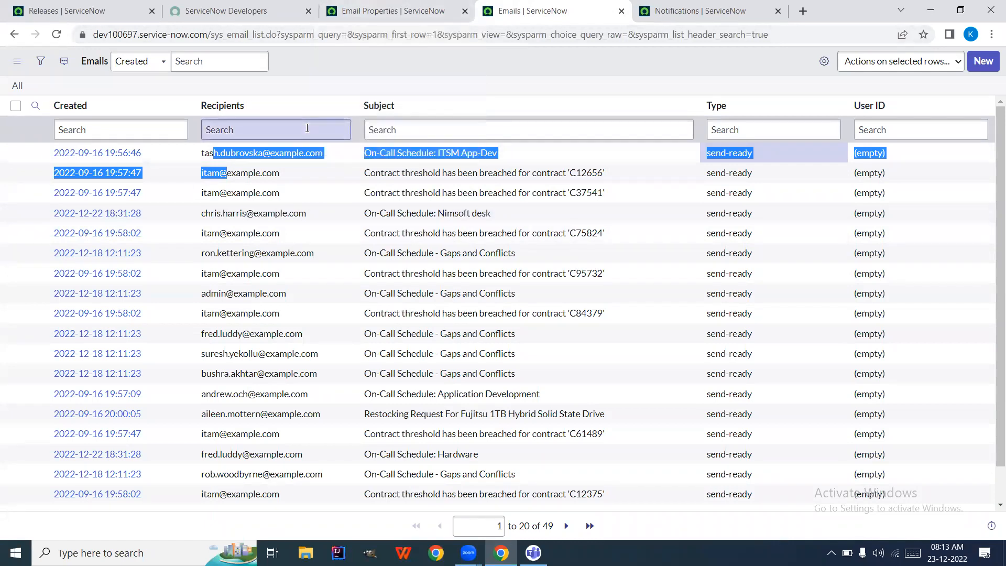
{"action": "left_click", "coordinate": [390, 10]}
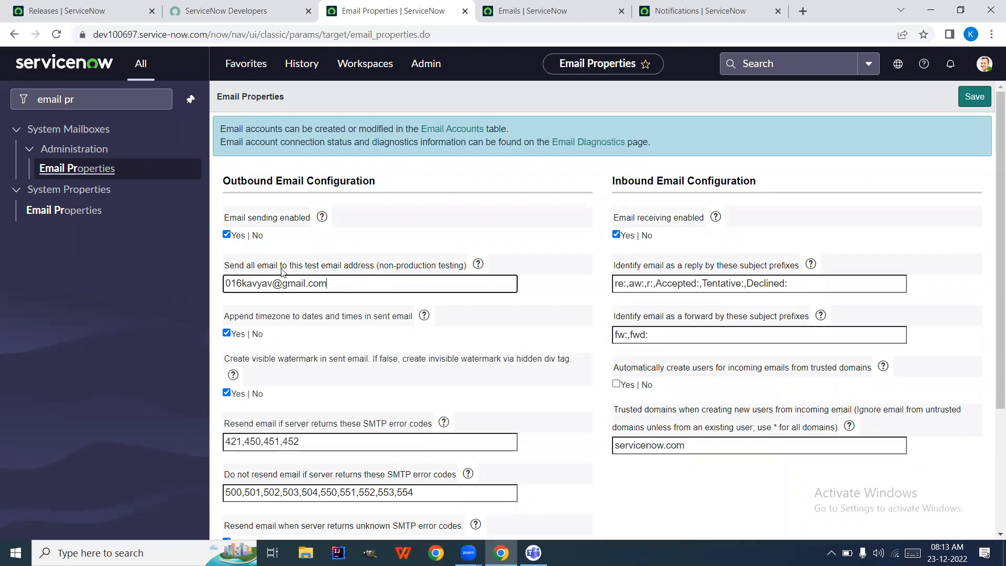
Save the Email Properties so the page confirms 'Properties updated'
{"action": "left_click", "coordinate": [370, 276]}
{"action": "left_click", "coordinate": [974, 101]}
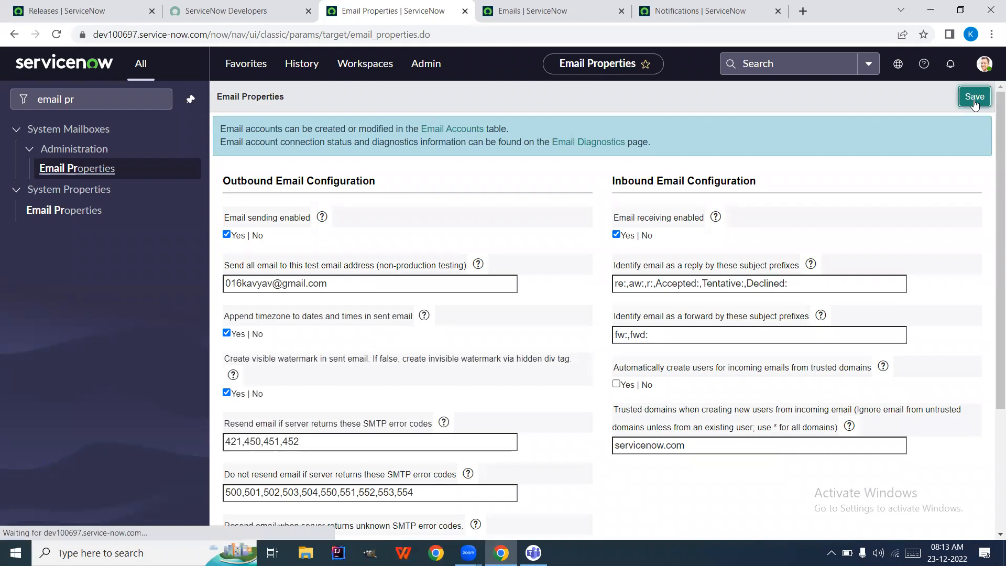
{"action": "left_click", "coordinate": [803, 11]}
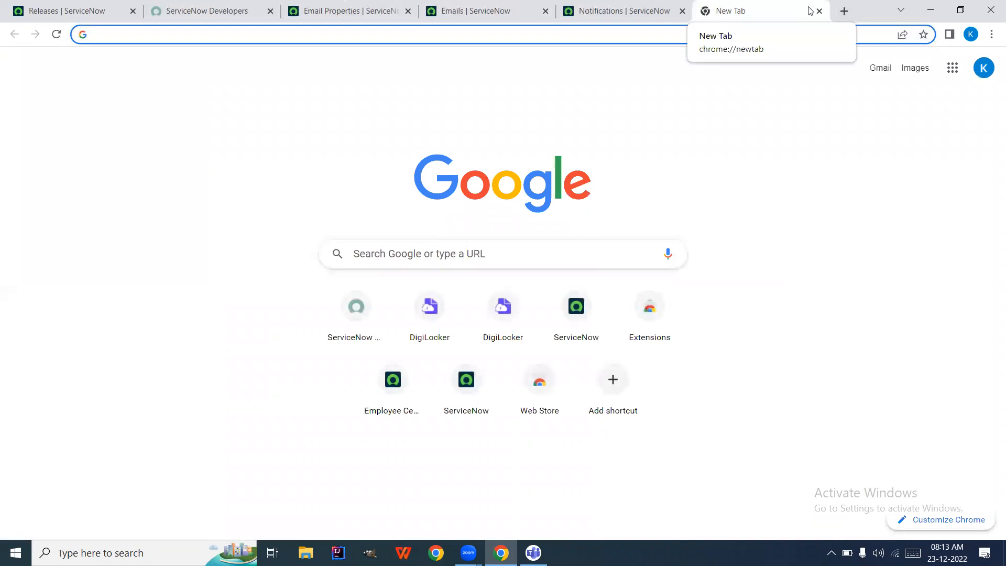
Open the Gmail inbox in a new tab, then return to the ServiceNow Emails log
{"action": "type", "text": "gma"}
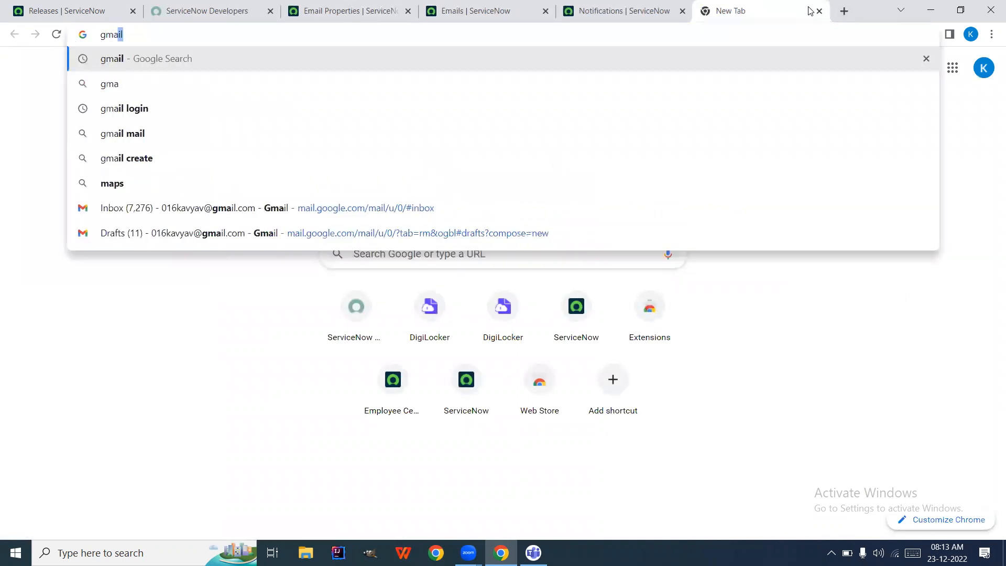
{"action": "left_click", "coordinate": [591, 208]}
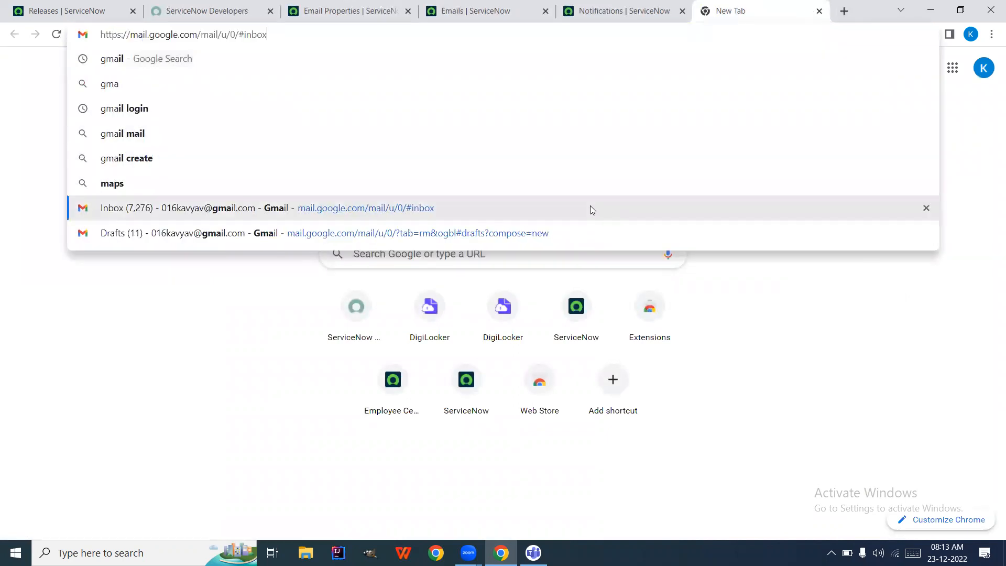
{"action": "left_click", "coordinate": [482, 10]}
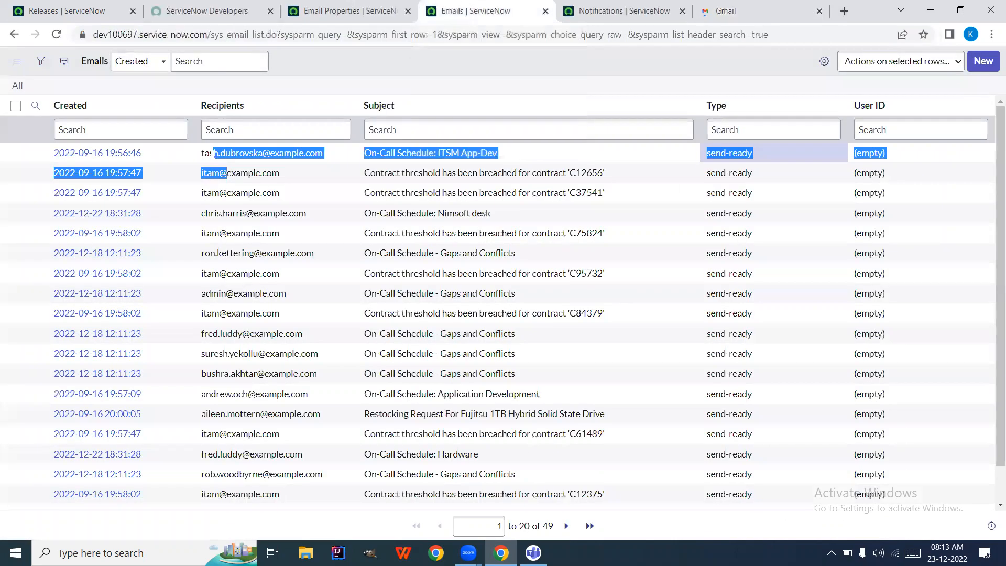
Open the On-Call Schedule email in its own tab, review it, and close it
{"action": "right_click", "coordinate": [36, 154]}
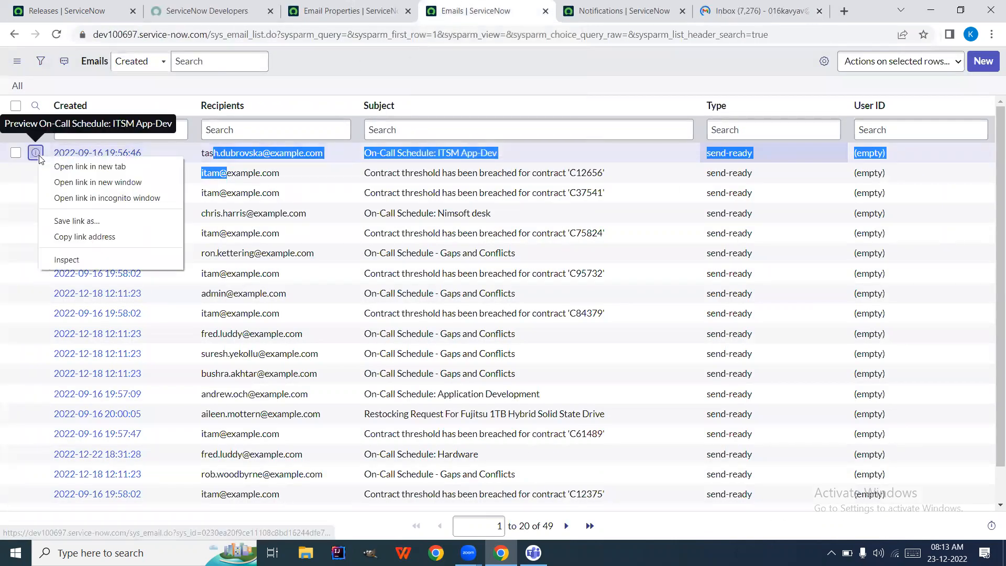
{"action": "left_click", "coordinate": [51, 166]}
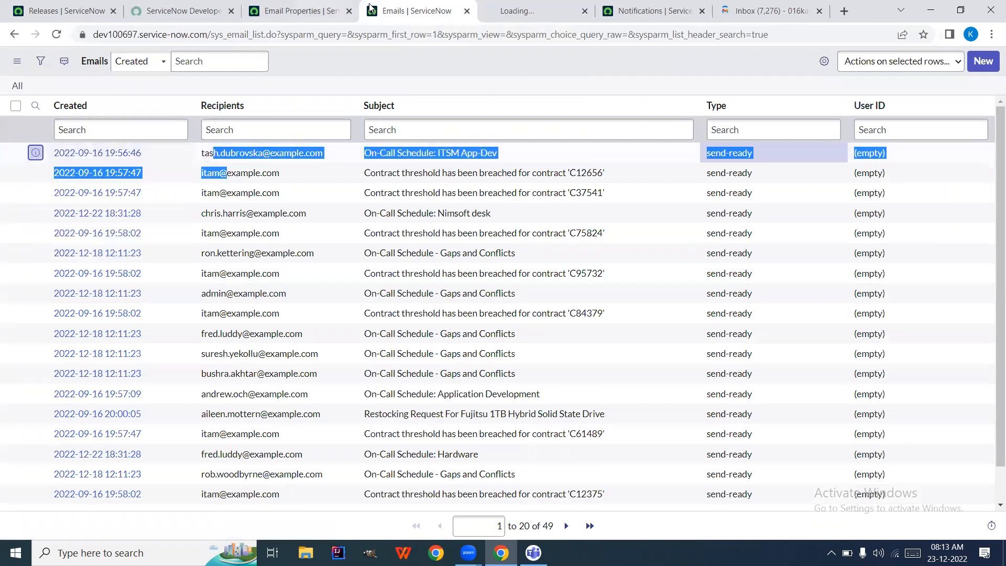
{"action": "left_click", "coordinate": [482, 10]}
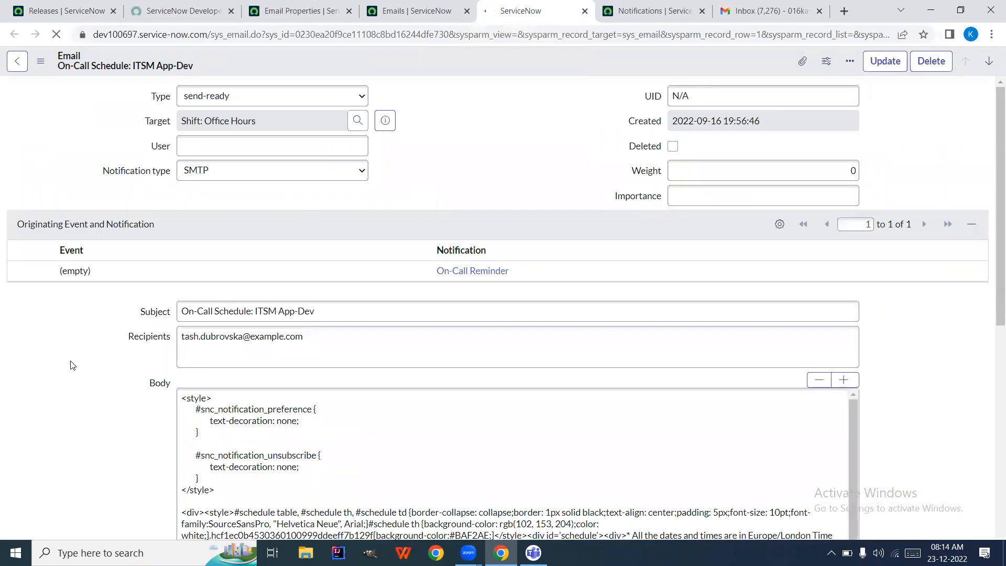
{"action": "scroll", "coordinate": [71, 364], "scroll_direction": "down", "scroll_amount": 3}
{"action": "scroll", "coordinate": [72, 365], "scroll_direction": "down", "scroll_amount": 7}
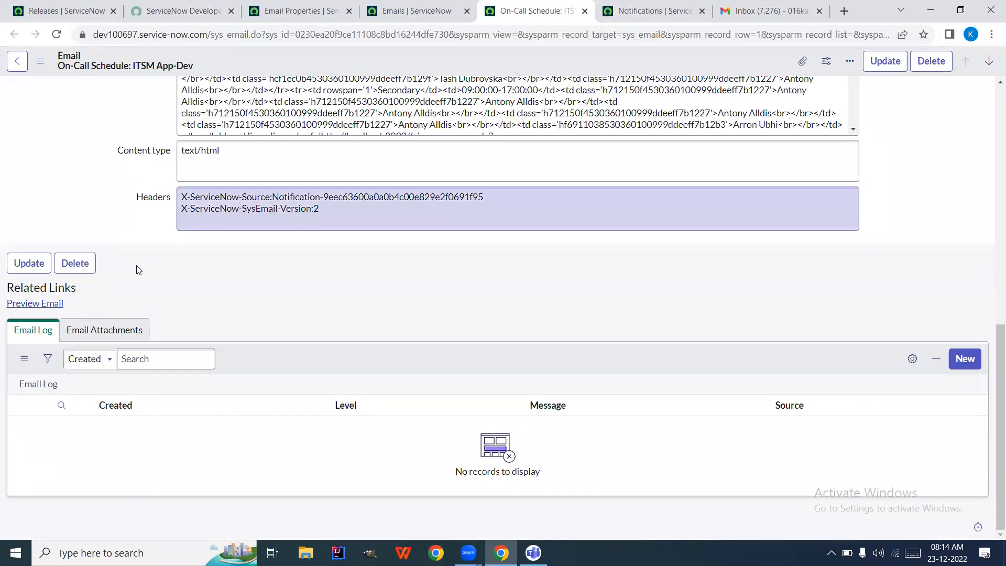
{"action": "scroll", "coordinate": [121, 186], "scroll_direction": "up", "scroll_amount": 1}
{"action": "scroll", "coordinate": [121, 186], "scroll_direction": "up", "scroll_amount": 10}
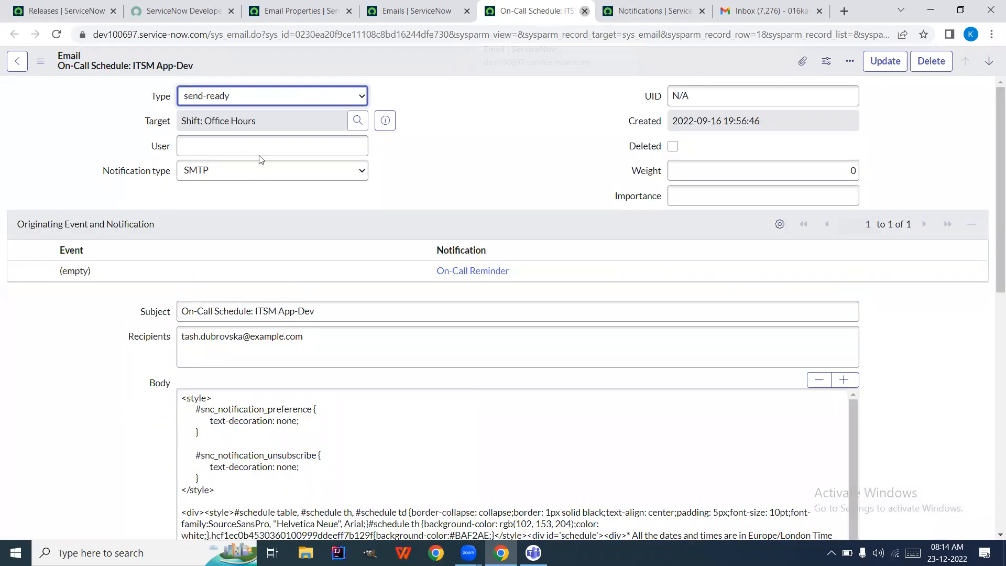
{"action": "key", "text": "ctrl+w"}
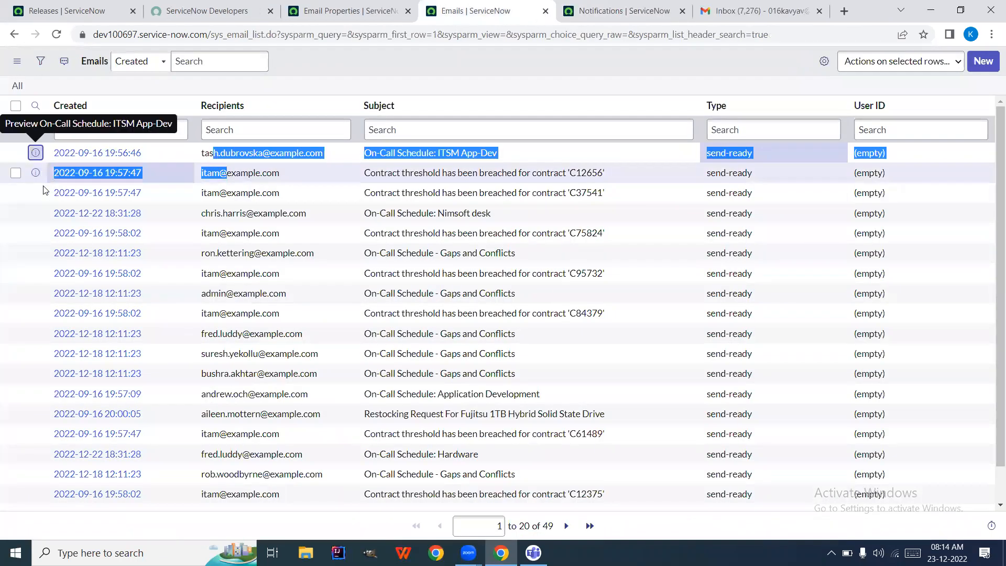
Open the C12656 contract-threshold email in its own tab and review its additional actions
{"action": "right_click", "coordinate": [37, 176]}
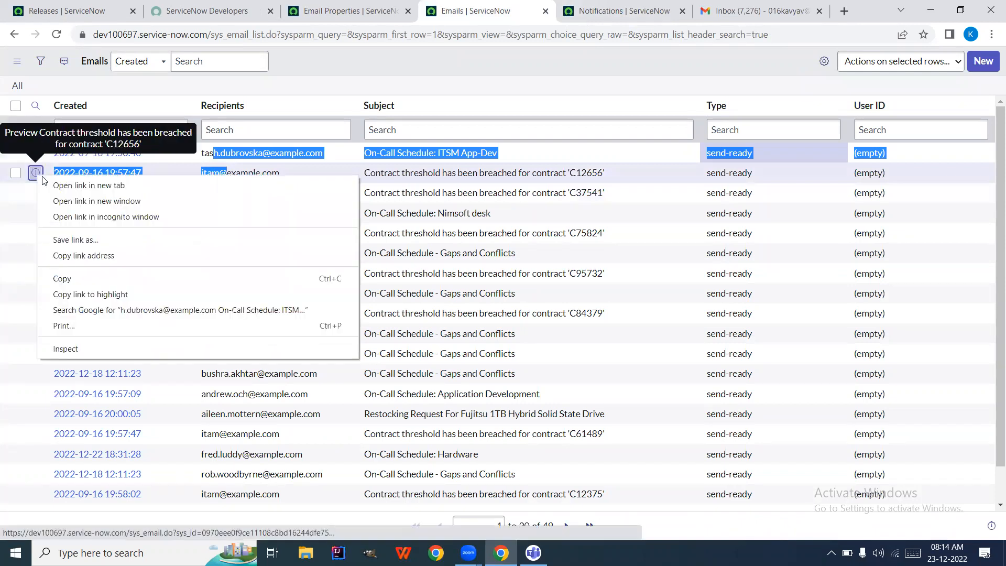
{"action": "left_click", "coordinate": [46, 185]}
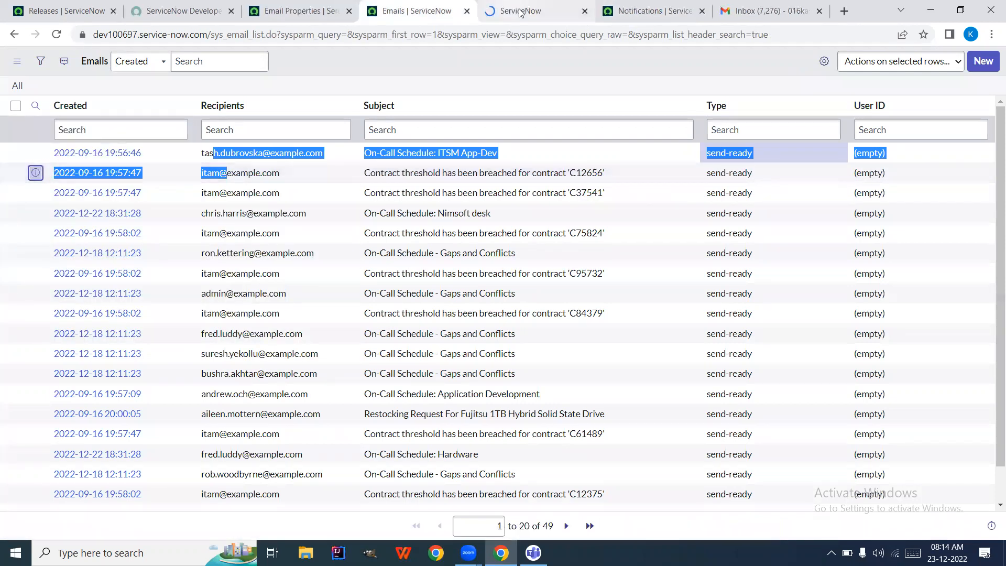
{"action": "left_click", "coordinate": [520, 11]}
{"action": "scroll", "coordinate": [56, 407], "scroll_direction": "down", "scroll_amount": 2}
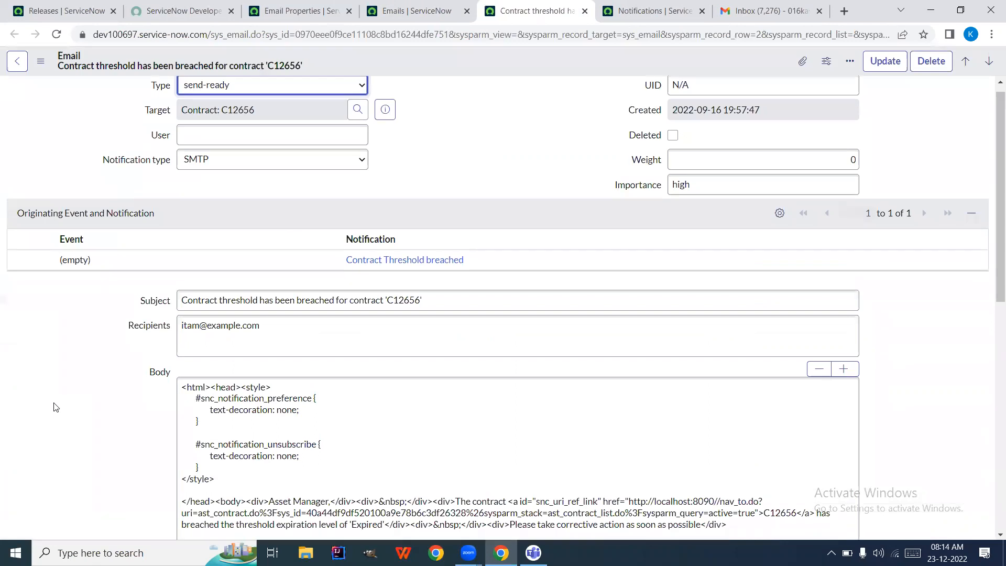
{"action": "scroll", "coordinate": [56, 407], "scroll_direction": "down", "scroll_amount": 6}
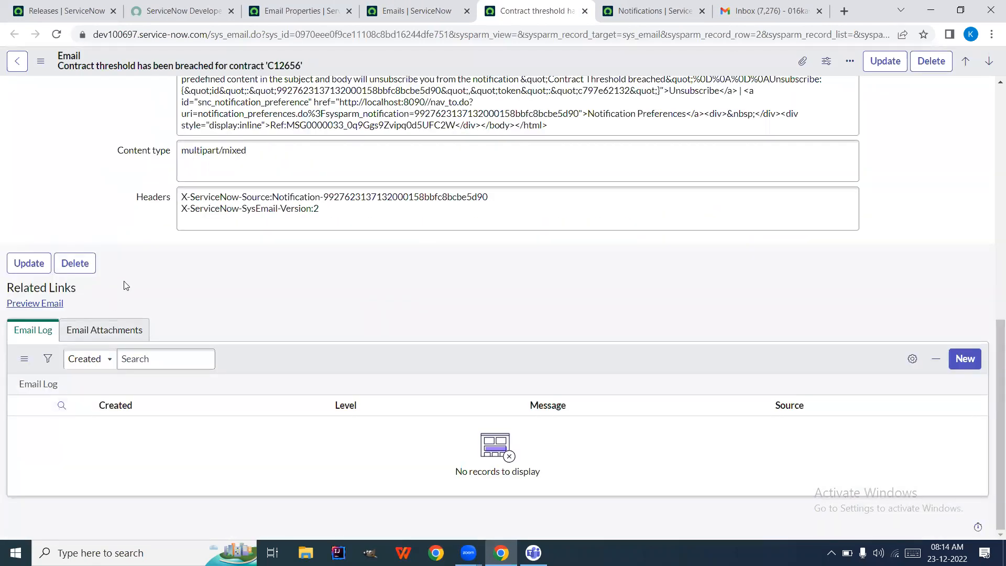
{"action": "left_click", "coordinate": [42, 62]}
{"action": "mouse_move", "coordinate": [77, 158]}
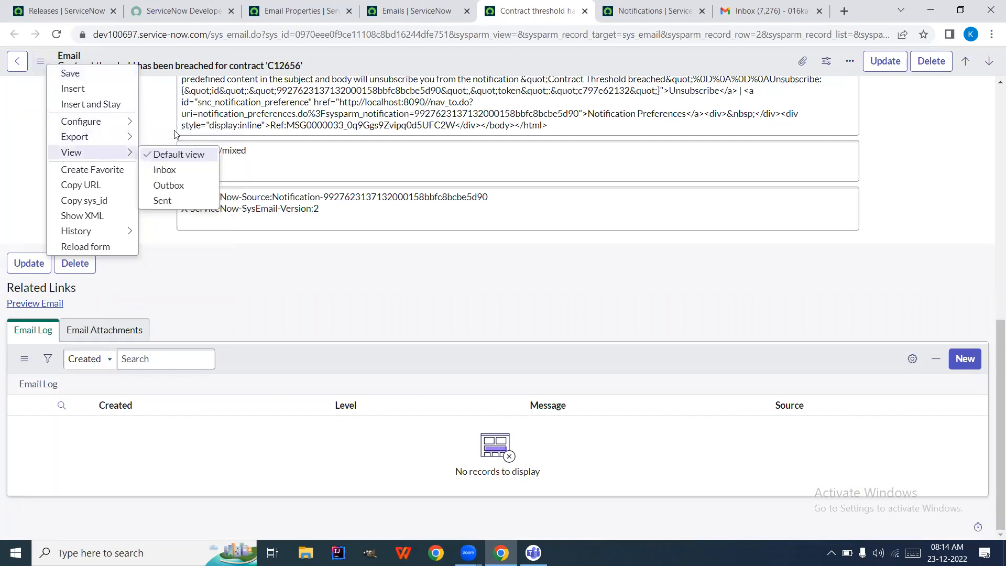
{"action": "mouse_move", "coordinate": [75, 137]}
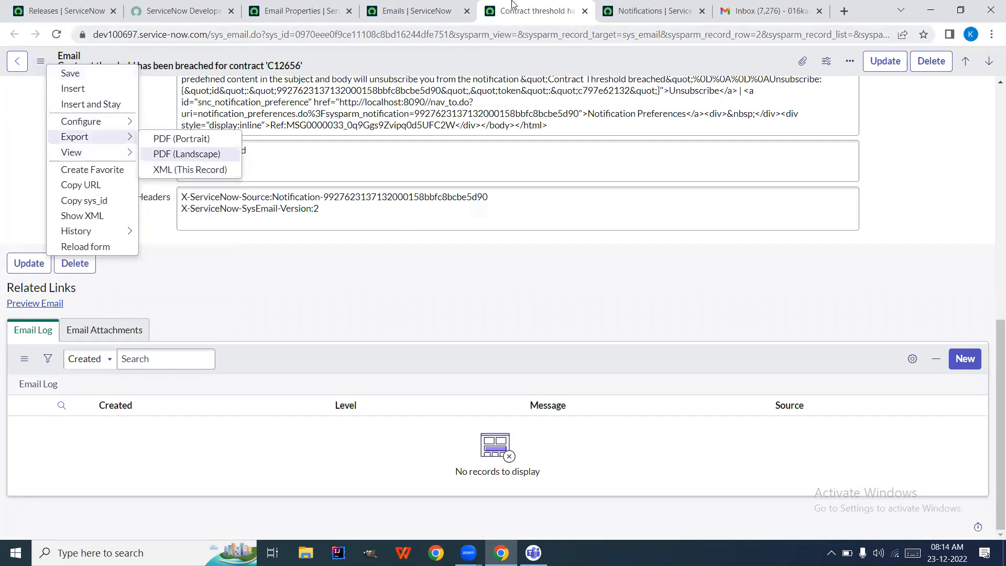
{"action": "left_click", "coordinate": [306, 7]}
{"action": "left_click", "coordinate": [89, 104]}
Filter the navigator for 'incident' and open a new incident form in a new tab
{"action": "key", "text": "BackSpace"}
{"action": "type", "text": "incident"}
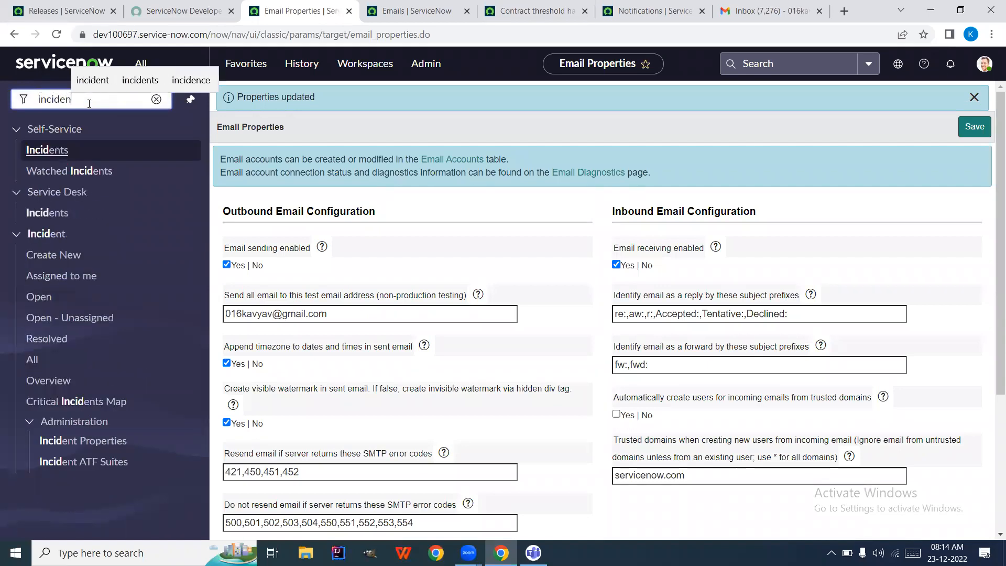
{"action": "right_click", "coordinate": [51, 256]}
{"action": "left_click", "coordinate": [65, 261]}
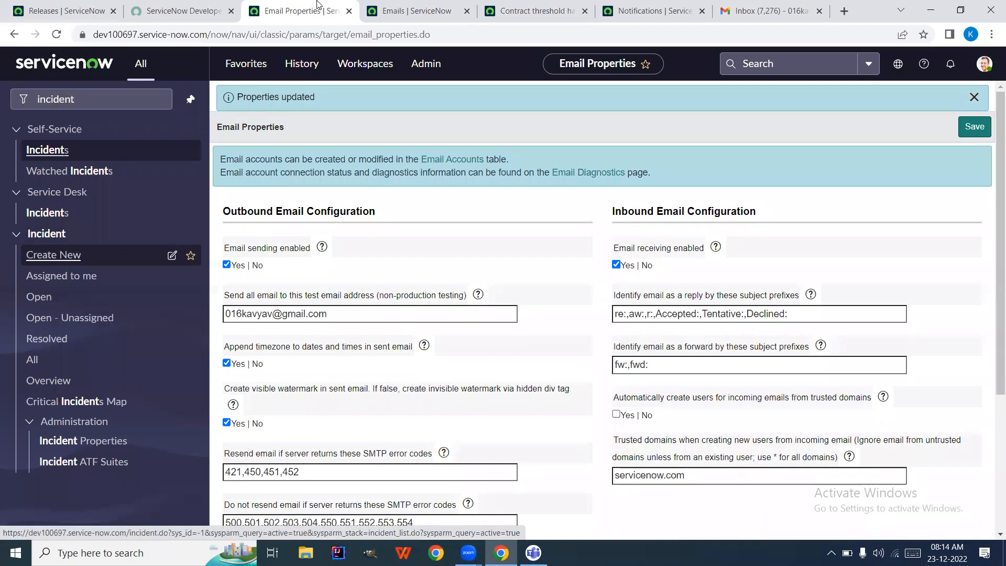
{"action": "left_click", "coordinate": [357, 4]}
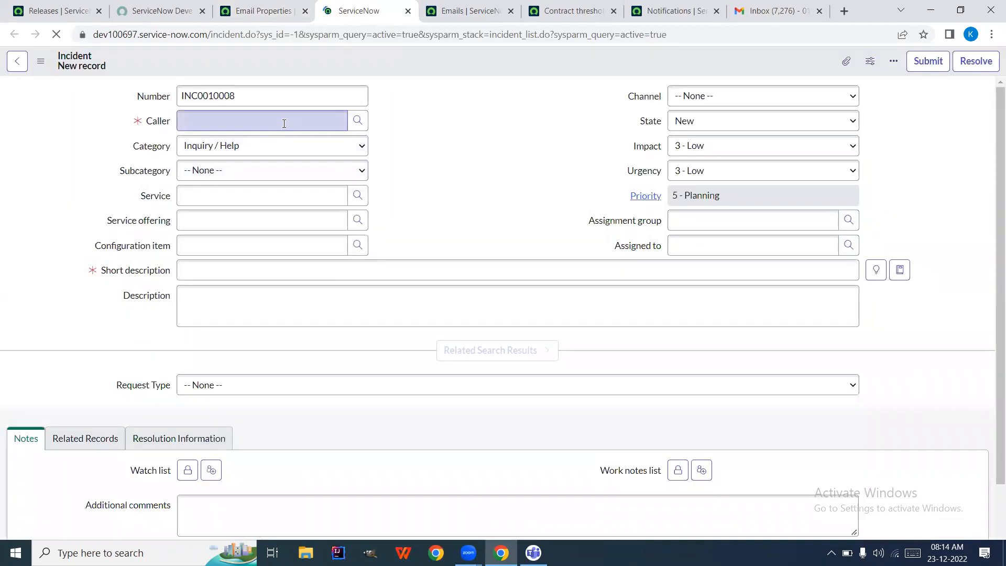
Submit incident INC0010008 with a suggested caller and short description 'test'
{"action": "left_click", "coordinate": [248, 122]}
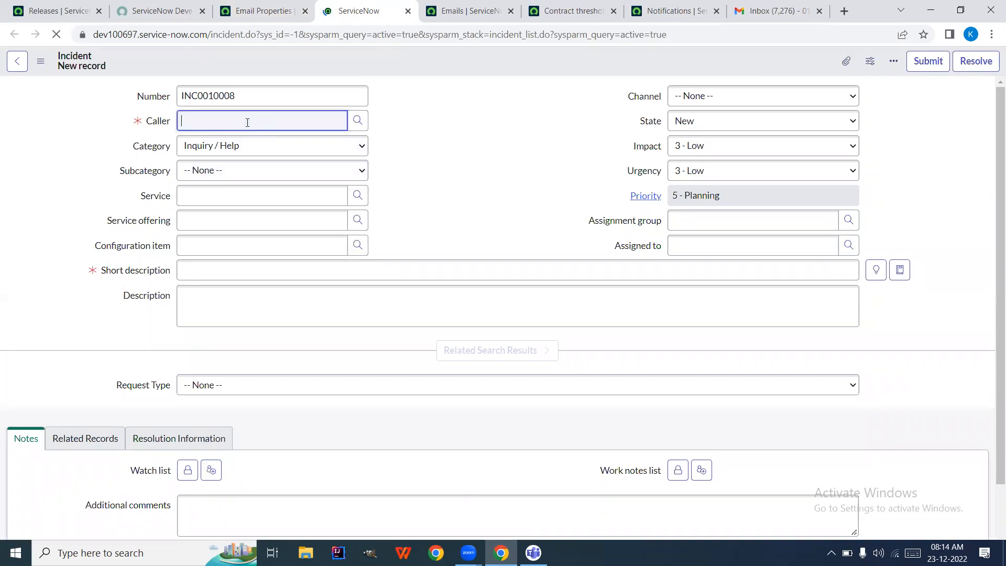
{"action": "type", "text": "abe"}
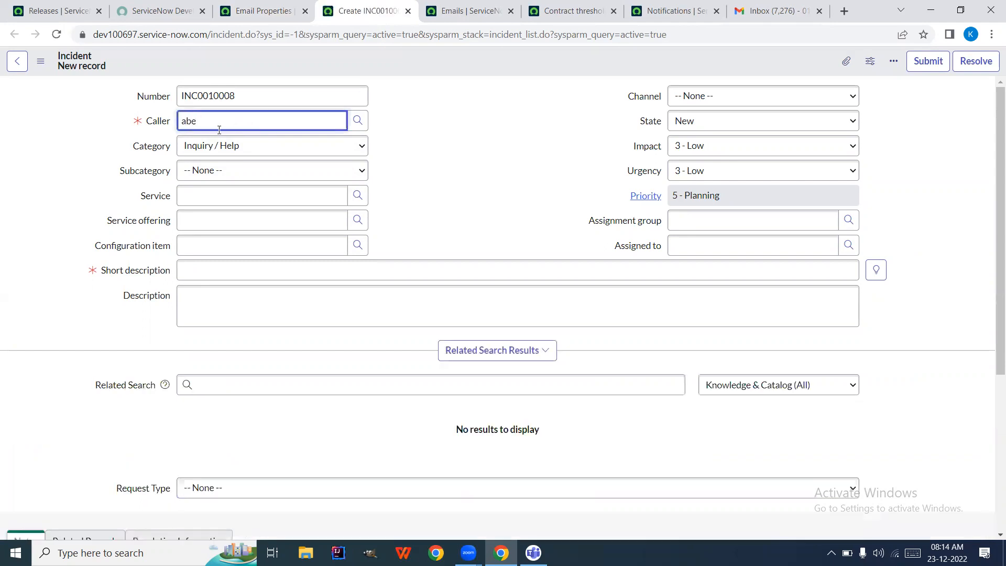
{"action": "left_click", "coordinate": [219, 152]}
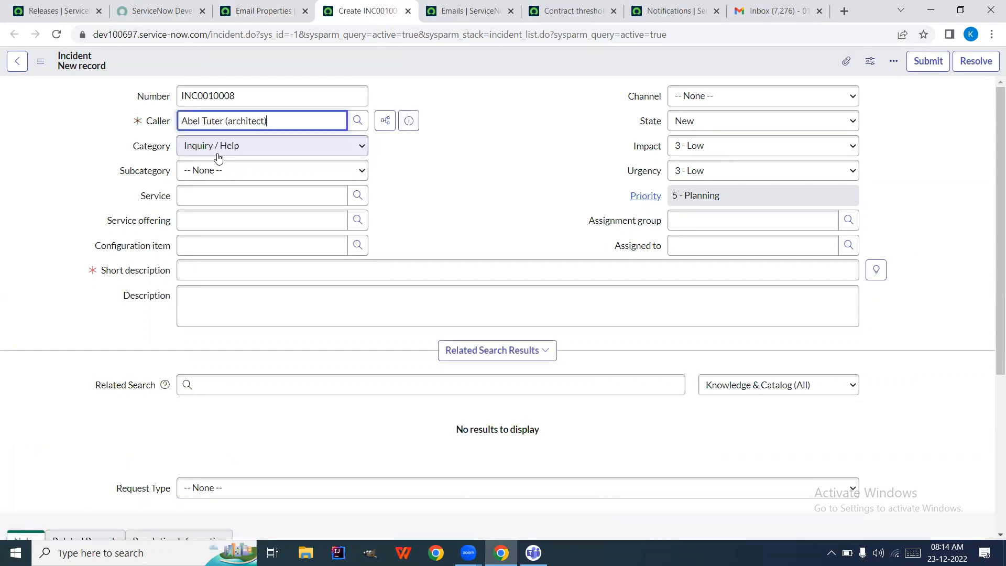
{"action": "left_click", "coordinate": [219, 265]}
{"action": "type", "text": "test"}
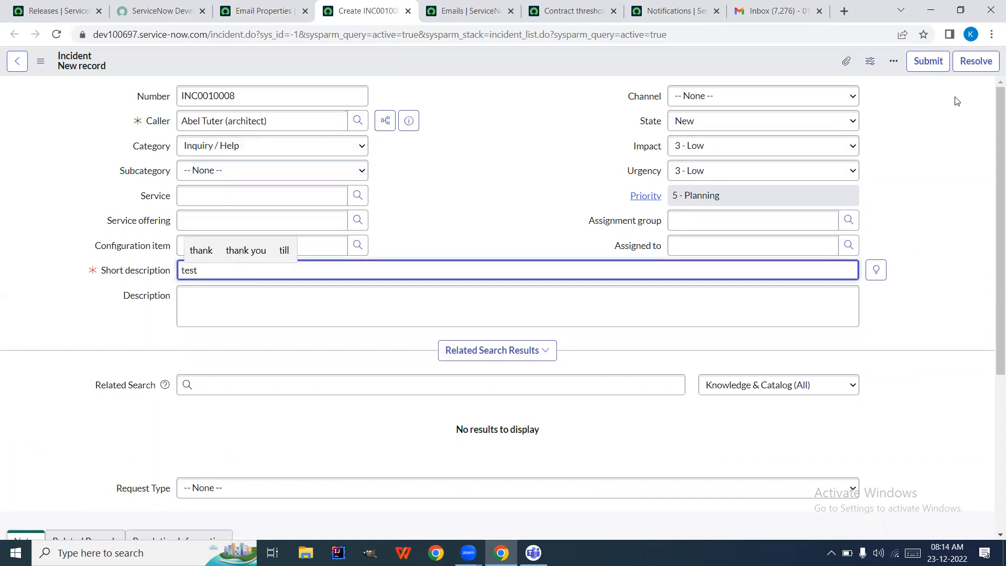
{"action": "right_click", "coordinate": [688, 68]}
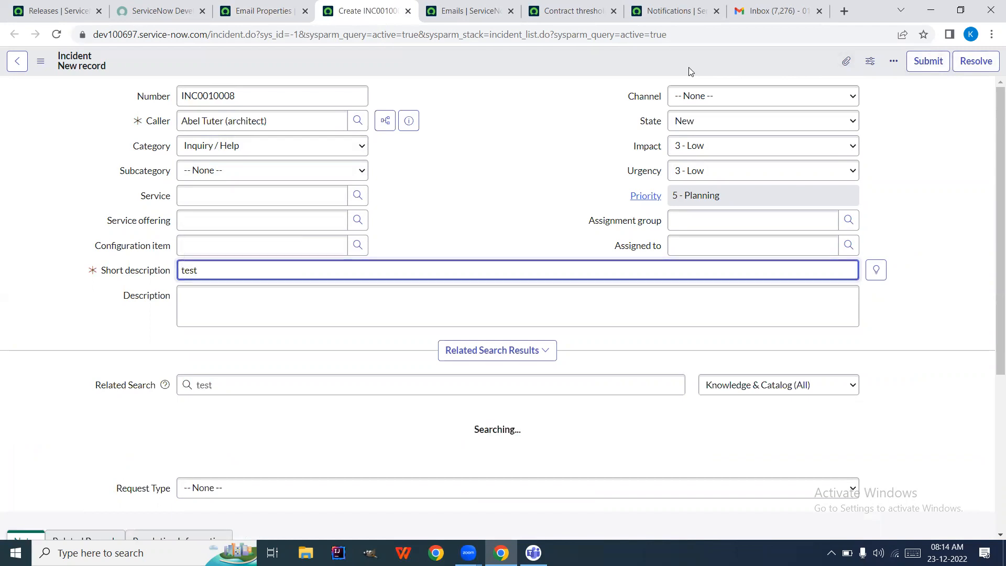
{"action": "left_click", "coordinate": [651, 59]}
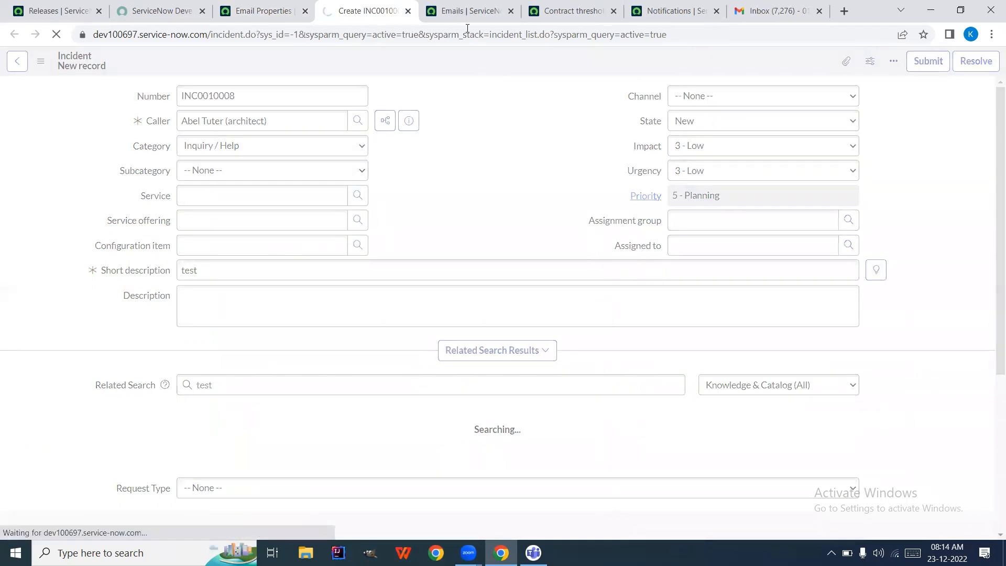
{"action": "left_click", "coordinate": [474, 7]}
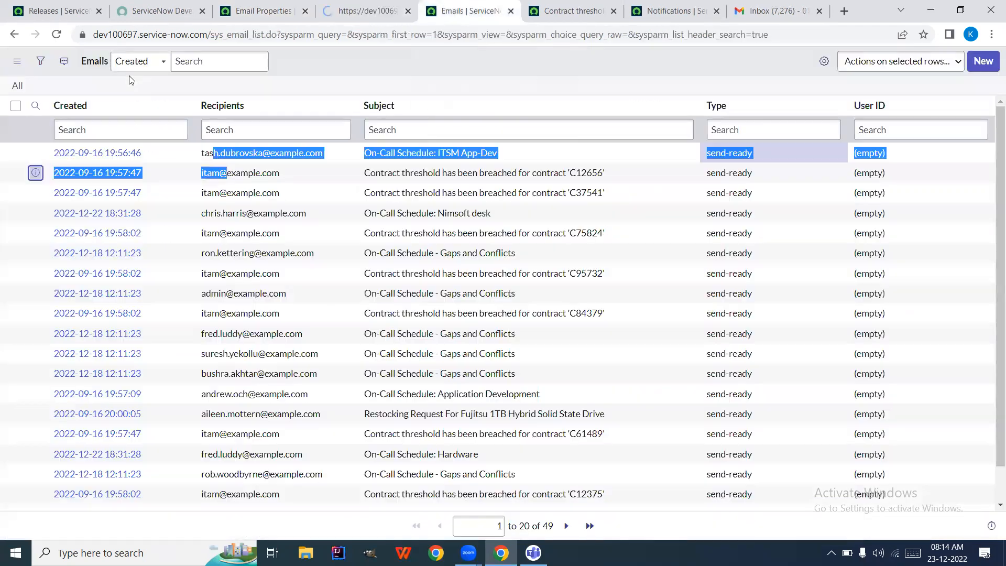
Sort the Emails list by Created (z to a) so the INC0010008 creation email is on top
{"action": "left_click", "coordinate": [57, 34]}
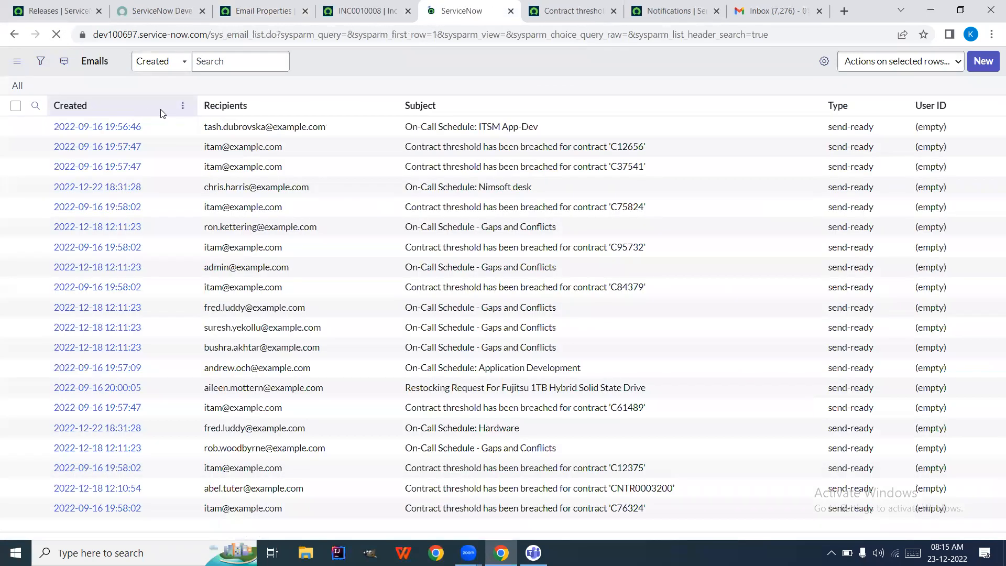
{"action": "left_click", "coordinate": [180, 107]}
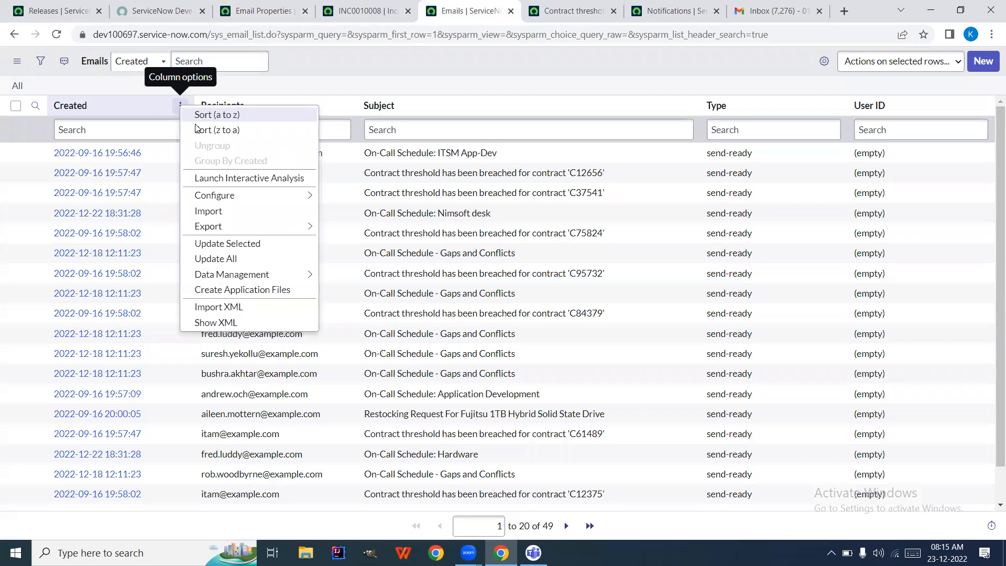
{"action": "left_click", "coordinate": [201, 129]}
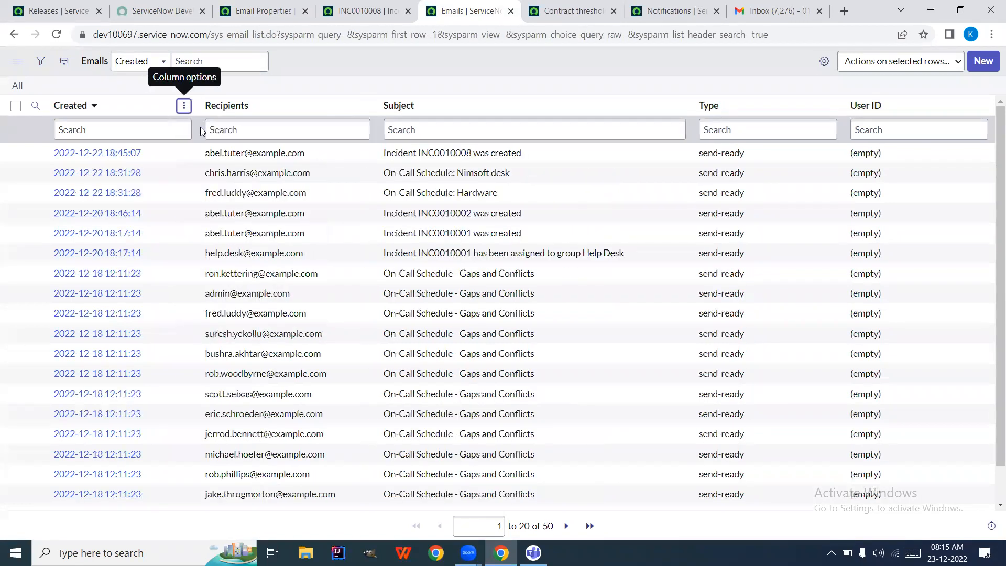
{"action": "left_click", "coordinate": [183, 106]}
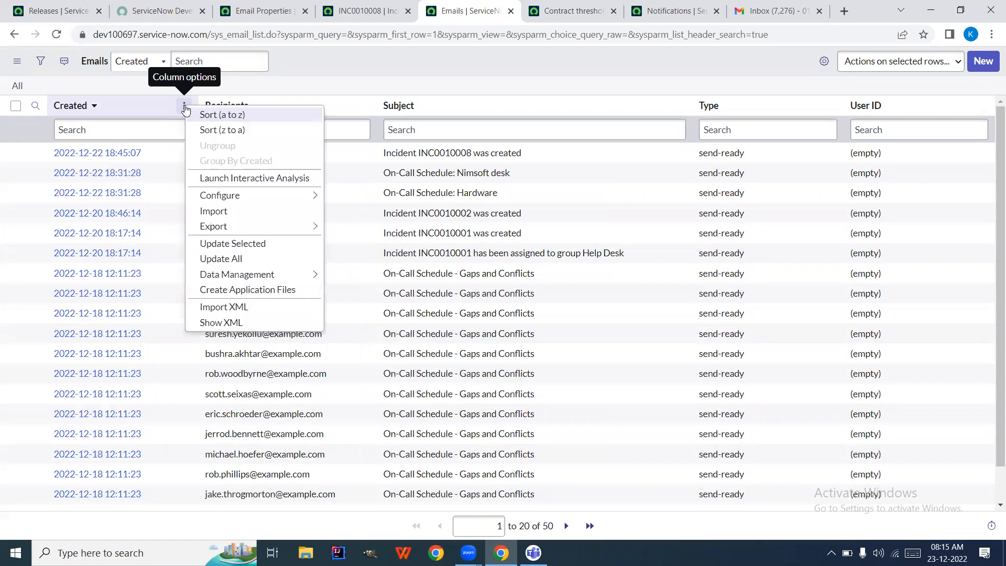
{"action": "left_click", "coordinate": [212, 131]}
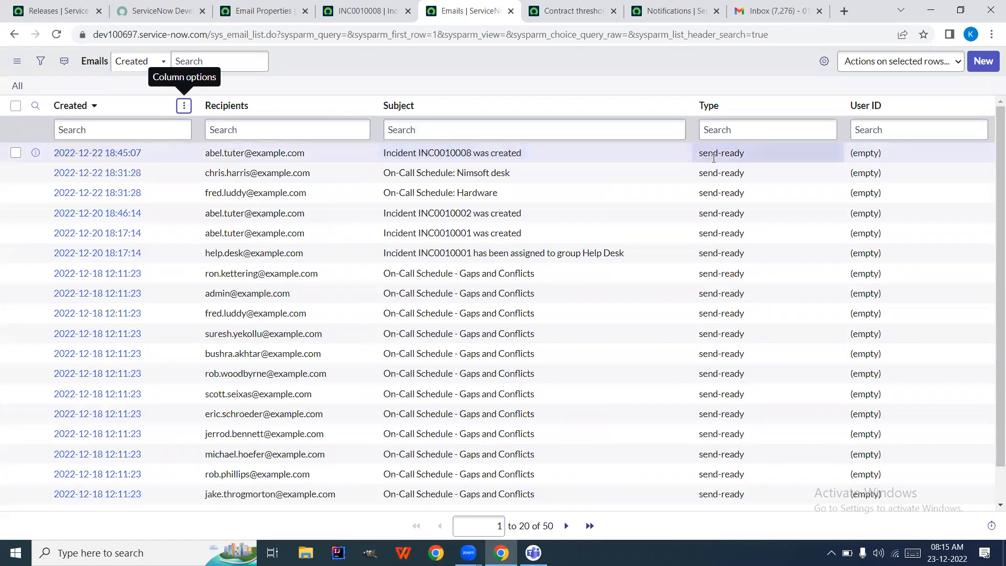
{"action": "left_click", "coordinate": [56, 35]}
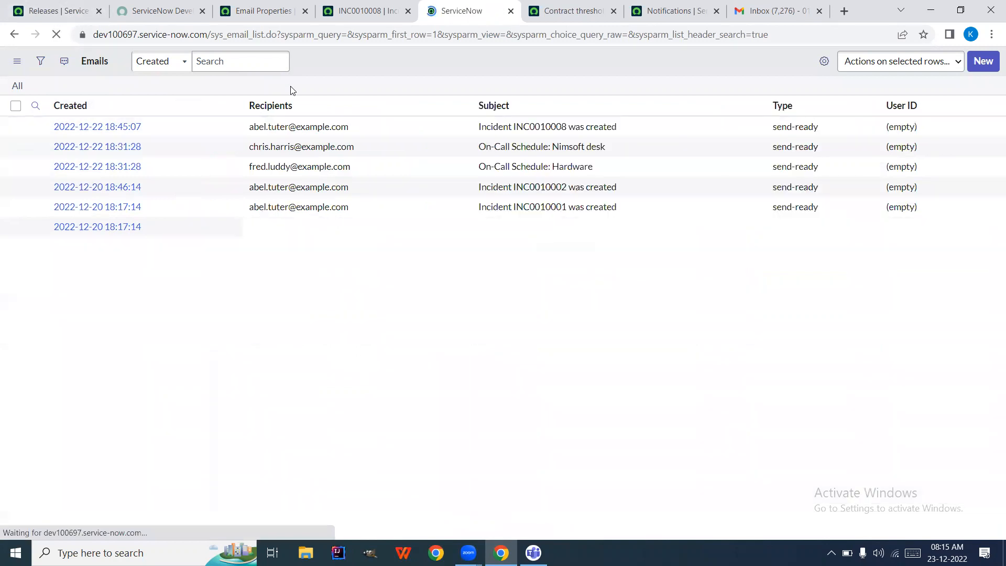
{"action": "left_click", "coordinate": [260, 7]}
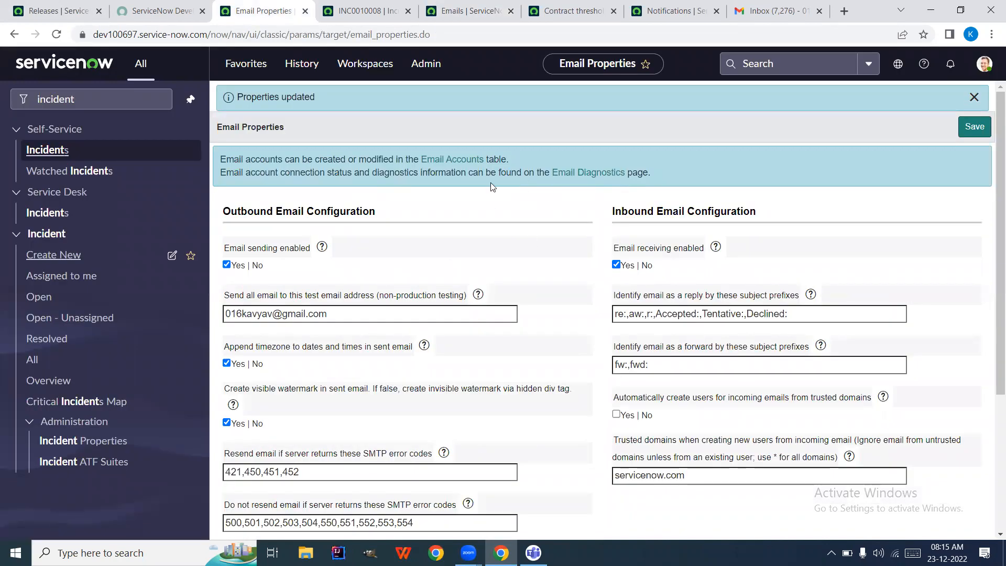
Scroll through the Email Properties settings, then reload the Emails list
{"action": "scroll", "coordinate": [480, 309], "scroll_direction": "down", "scroll_amount": 1}
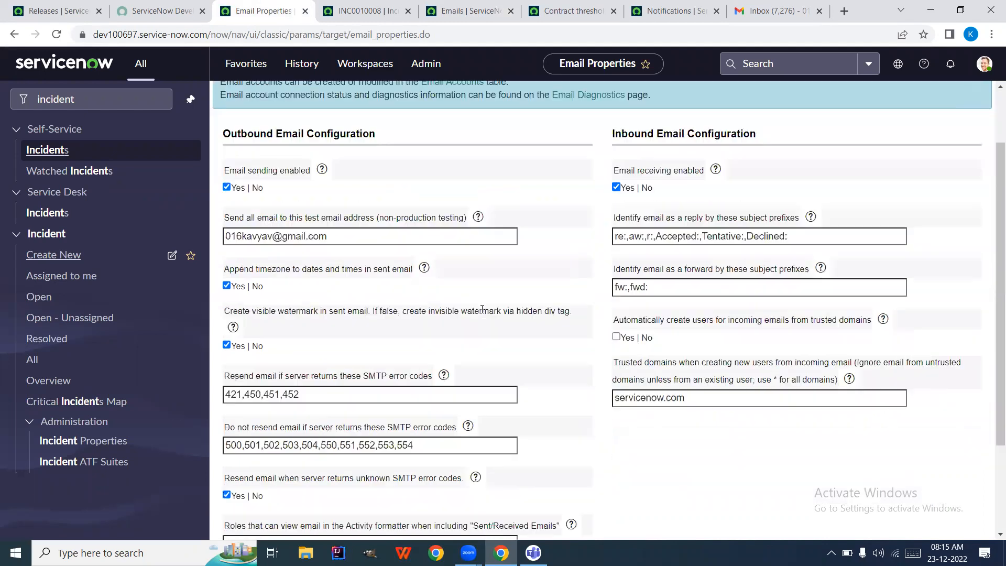
{"action": "scroll", "coordinate": [482, 309], "scroll_direction": "down", "scroll_amount": 2}
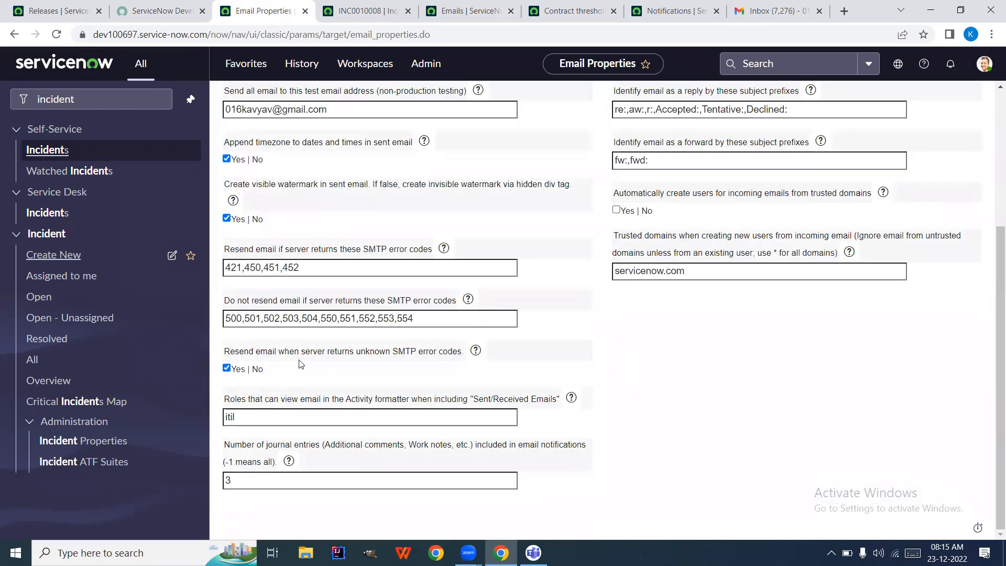
{"action": "scroll", "coordinate": [375, 366], "scroll_direction": "up", "scroll_amount": 5}
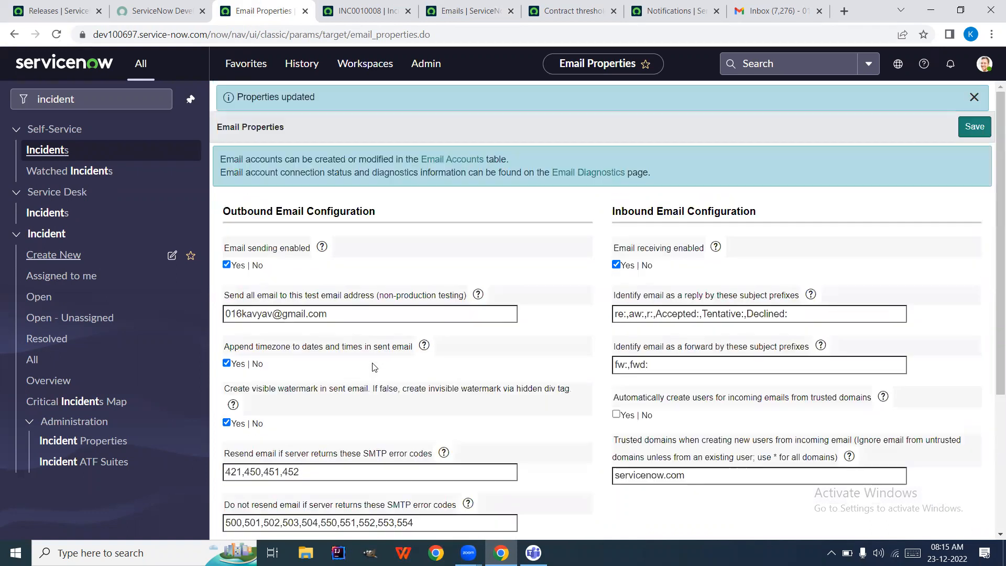
{"action": "left_click", "coordinate": [460, 10]}
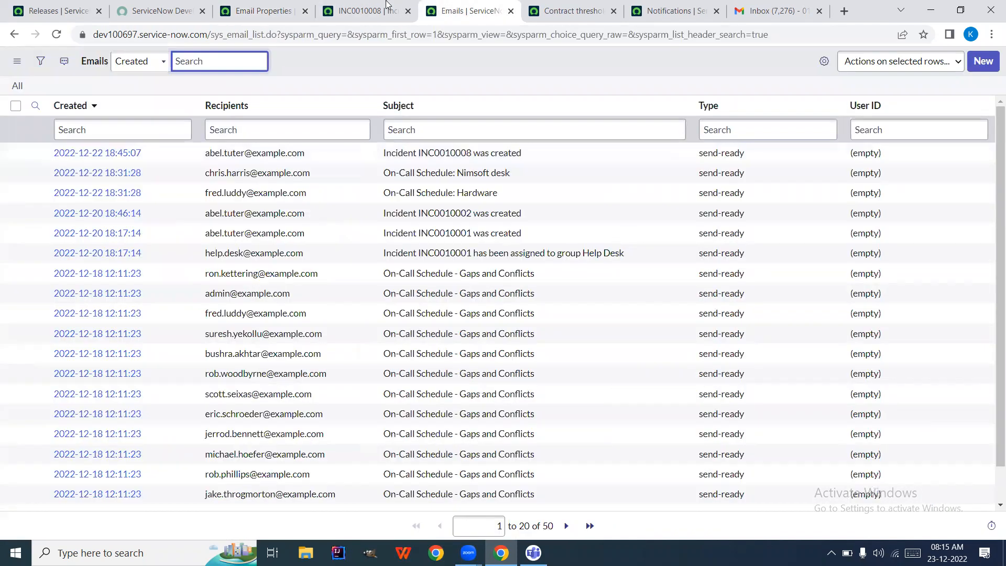
{"action": "left_click", "coordinate": [56, 34]}
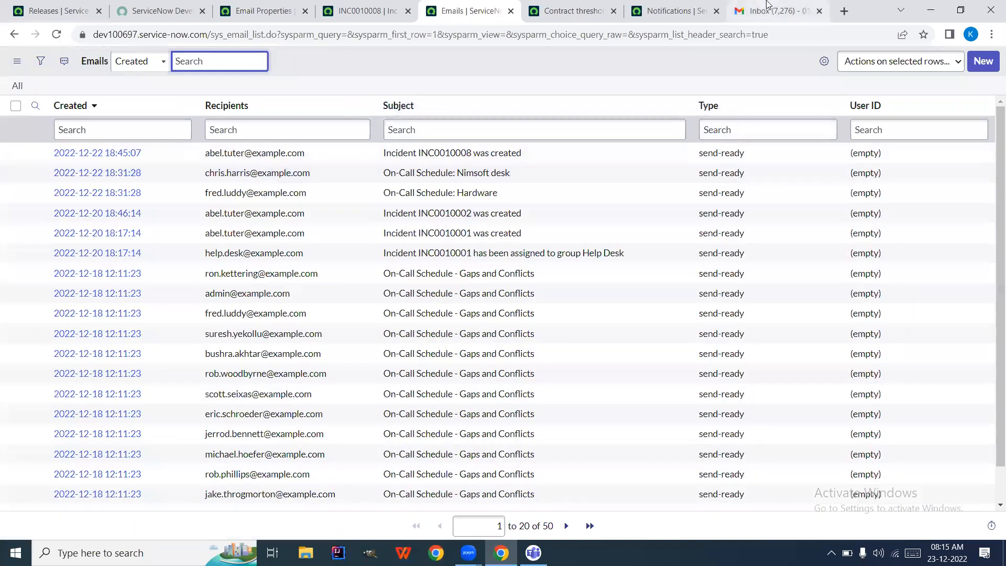
Close the Gmail inbox tab and cycle through the open tabs back to the Emails list
{"action": "left_click_drag", "start_coordinate": [775, 10], "coordinate": [566, 11]}
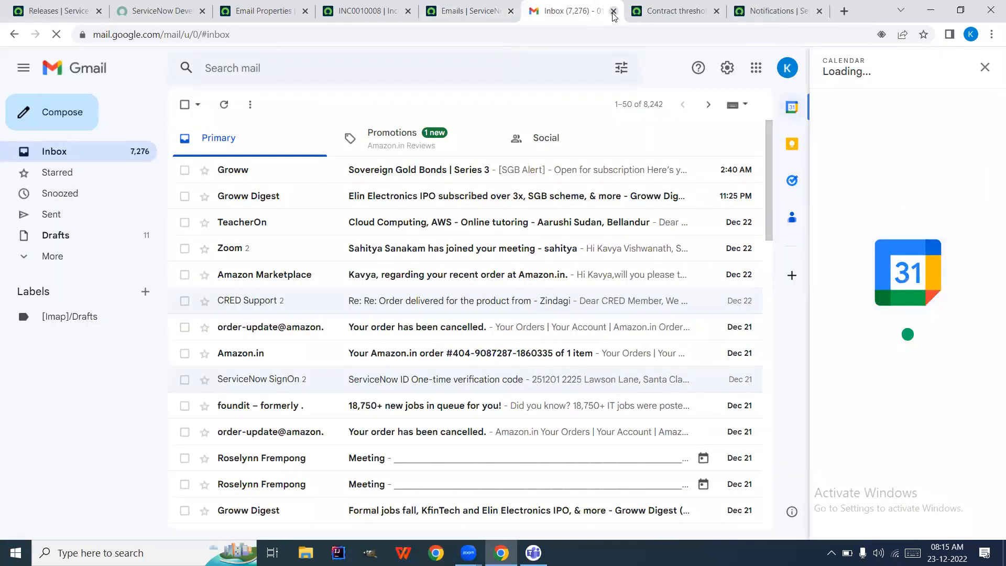
{"action": "left_click", "coordinate": [613, 11]}
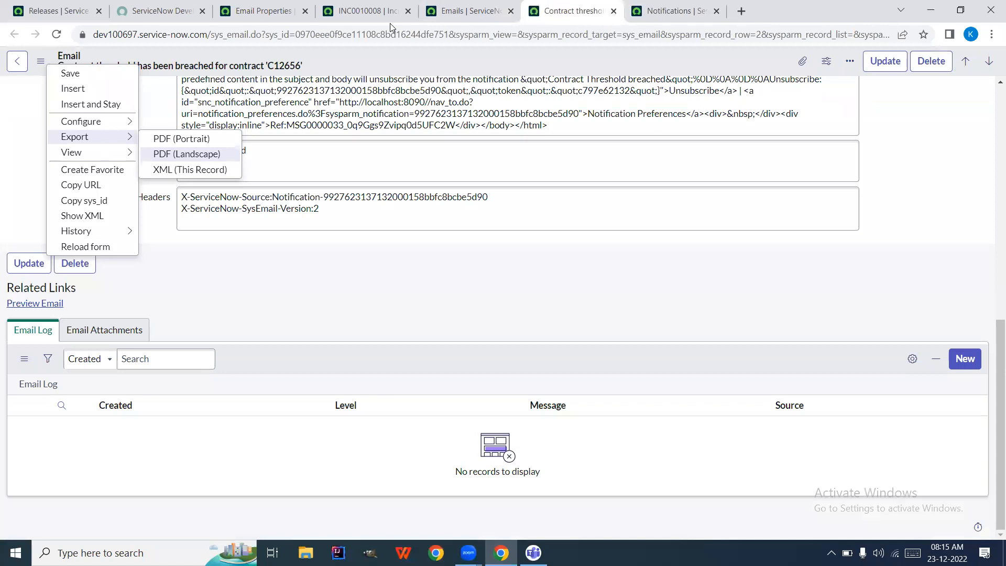
{"action": "left_click", "coordinate": [263, 7]}
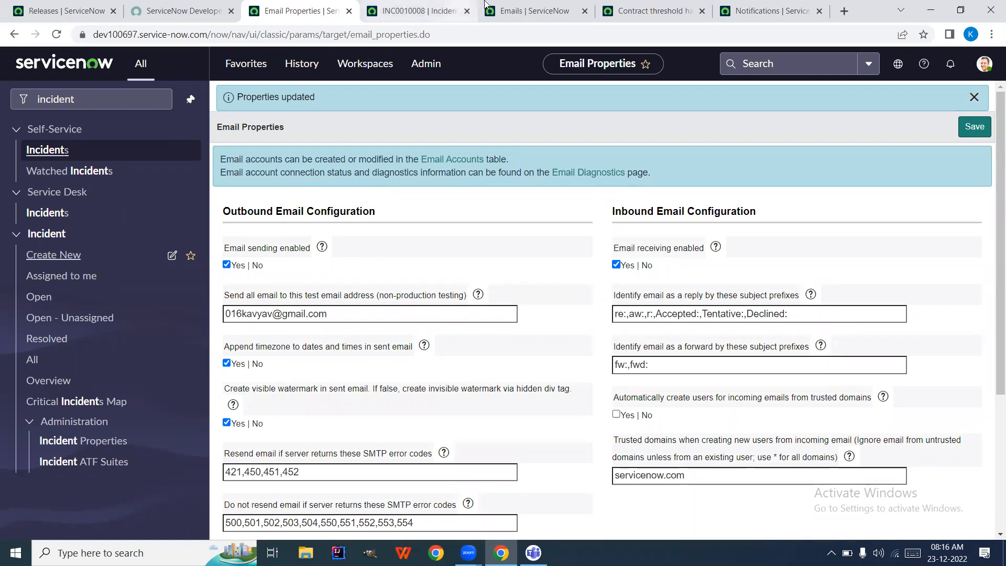
{"action": "left_click", "coordinate": [537, 12]}
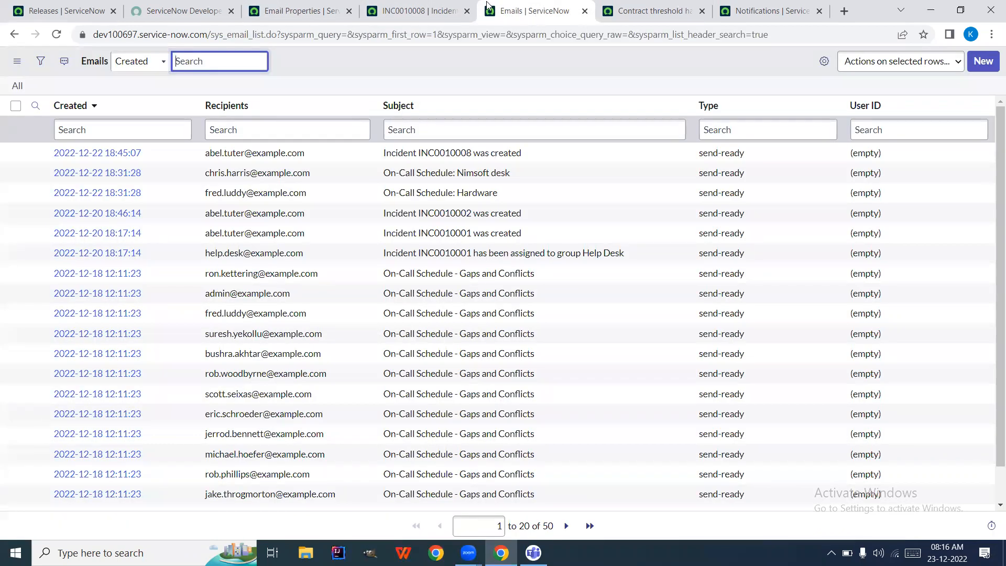
{"action": "left_click", "coordinate": [312, 12]}
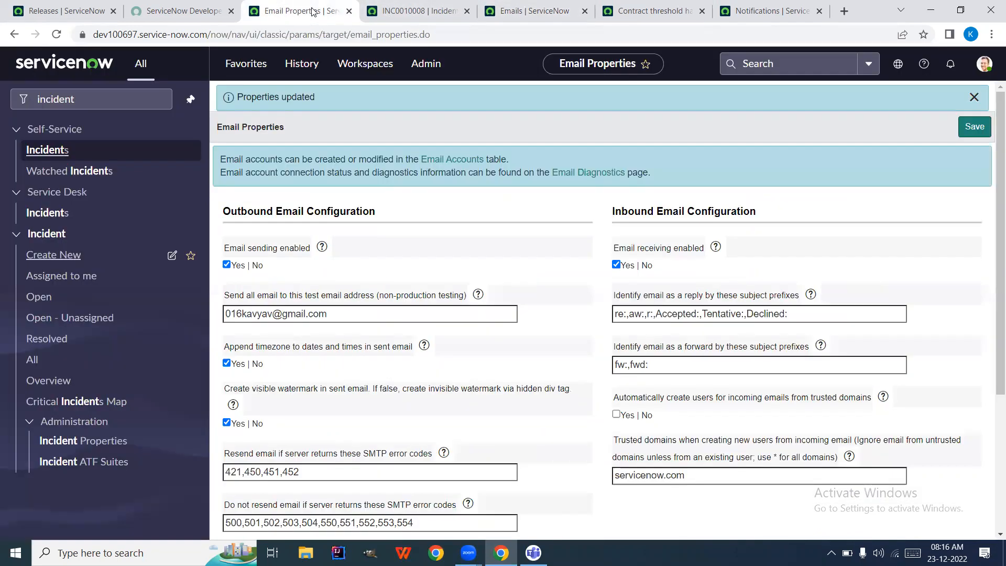
{"action": "left_click", "coordinate": [419, 10]}
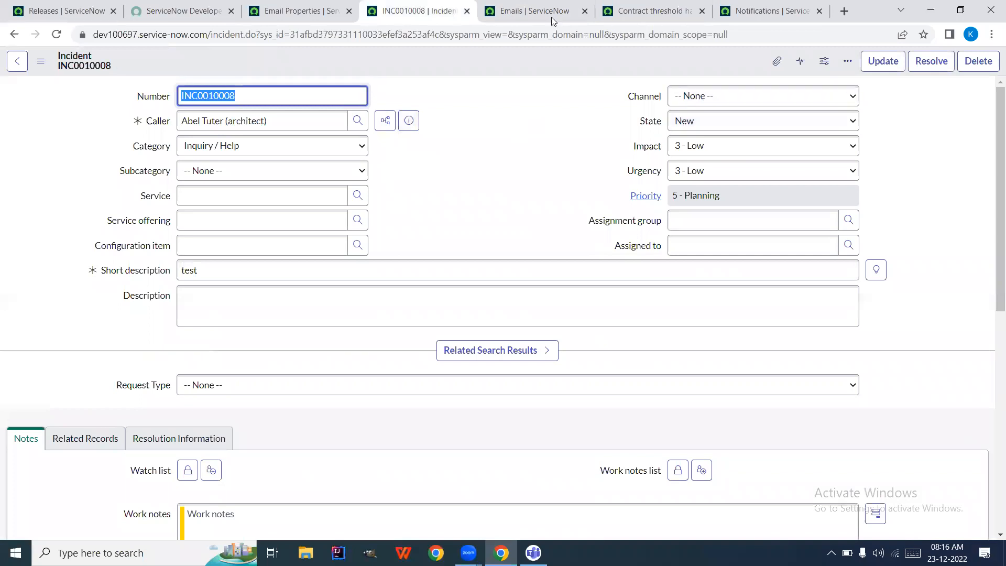
{"action": "left_click", "coordinate": [538, 16]}
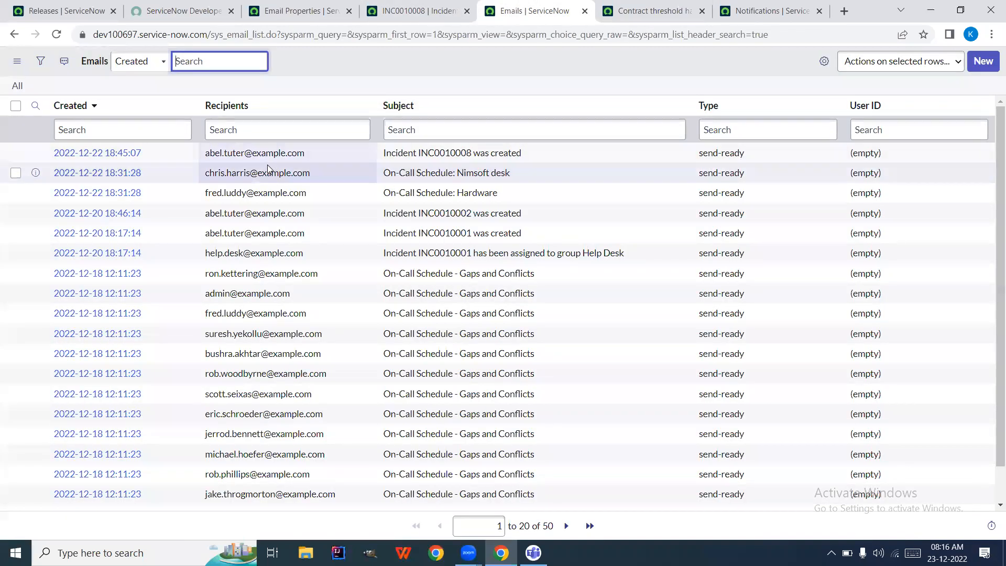
Open the INC0010008 creation email record in a new tab
{"action": "right_click", "coordinate": [36, 152]}
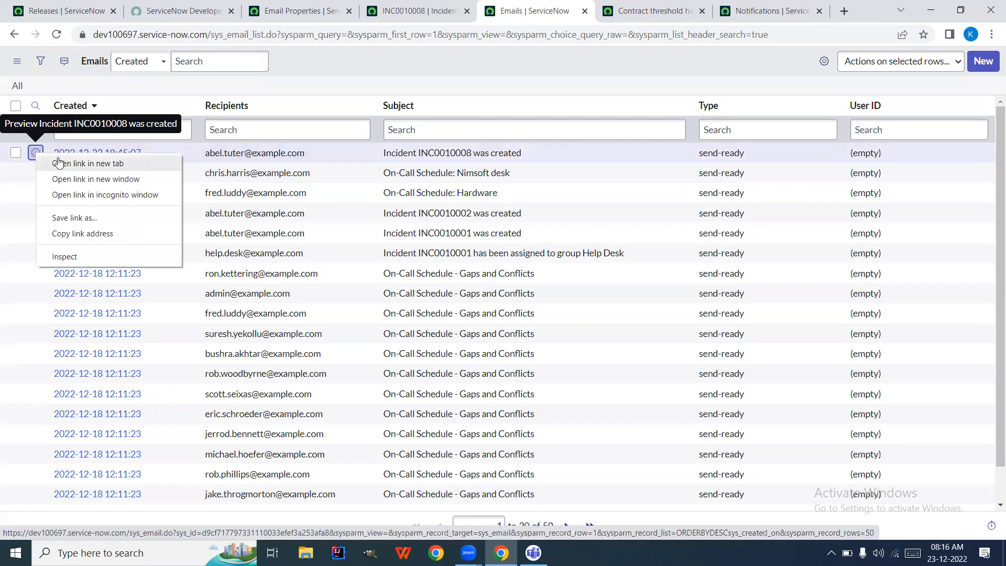
{"action": "left_click", "coordinate": [58, 163]}
{"action": "left_click", "coordinate": [563, 11]}
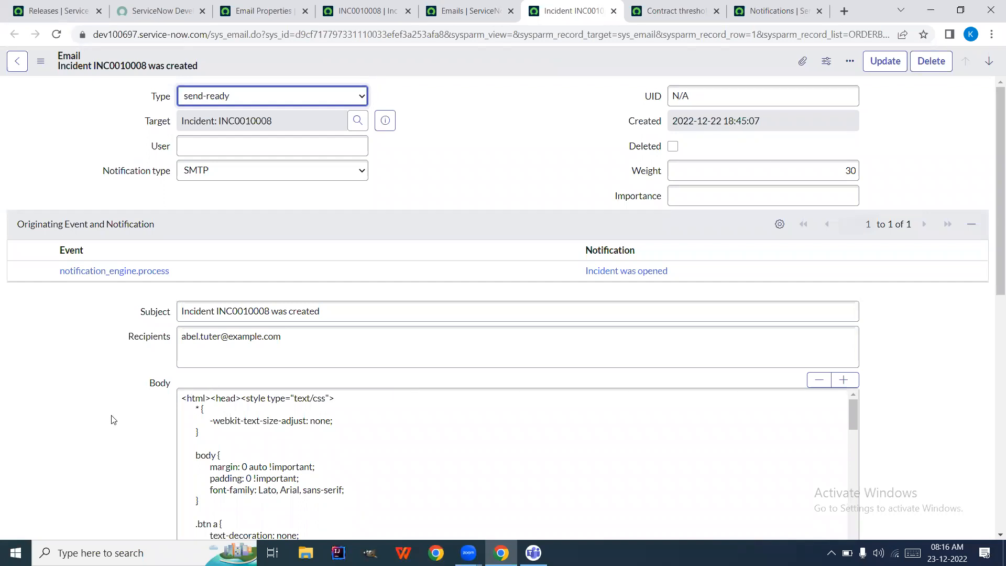
Confirm the Email Log credits the Incident was opened notification, then go back to the Emails list
{"action": "scroll", "coordinate": [111, 419], "scroll_direction": "down", "scroll_amount": 5}
{"action": "scroll", "coordinate": [111, 419], "scroll_direction": "down", "scroll_amount": 5}
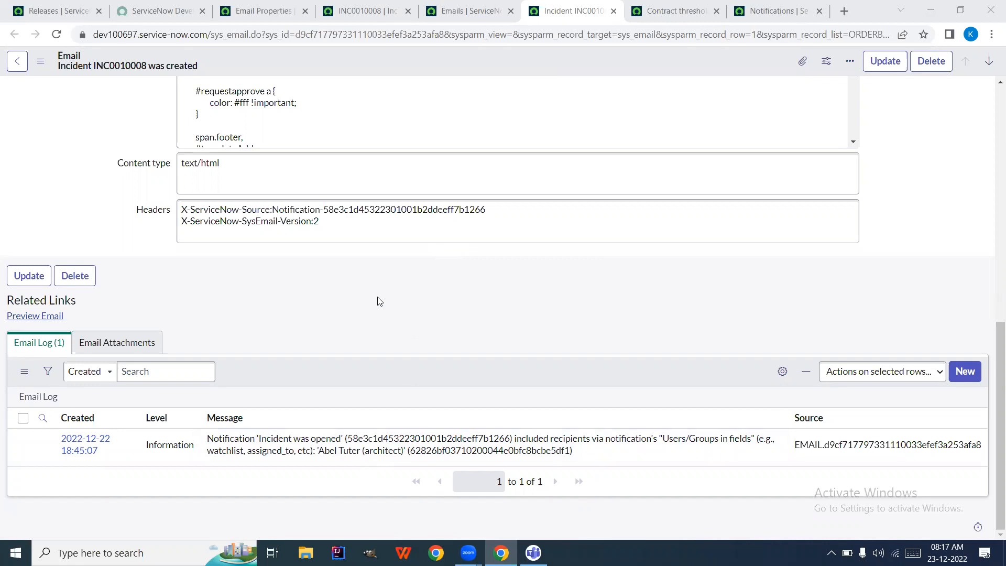
{"action": "left_click", "coordinate": [466, 10]}
{"action": "left_click", "coordinate": [573, 10]}
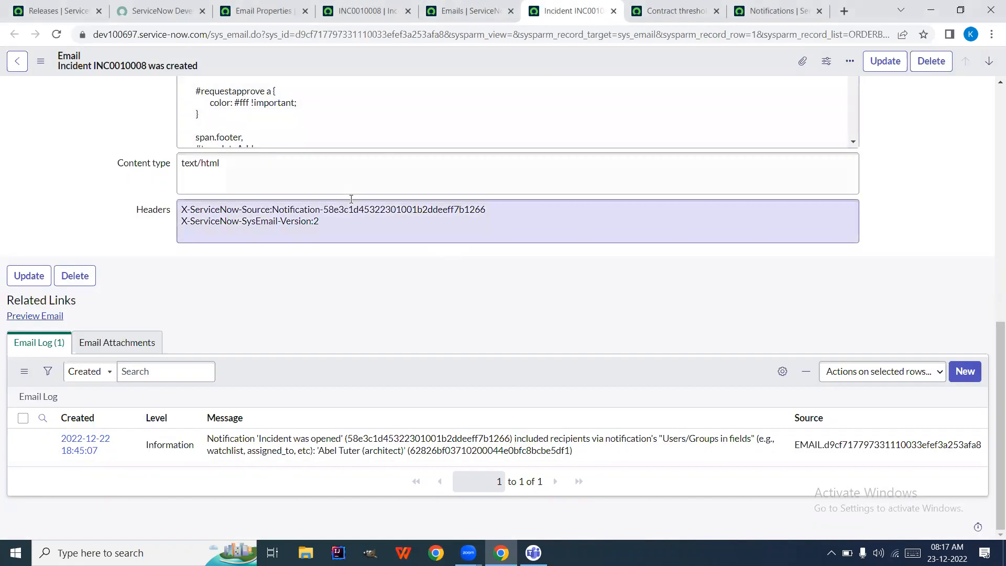
{"action": "left_click", "coordinate": [451, 13]}
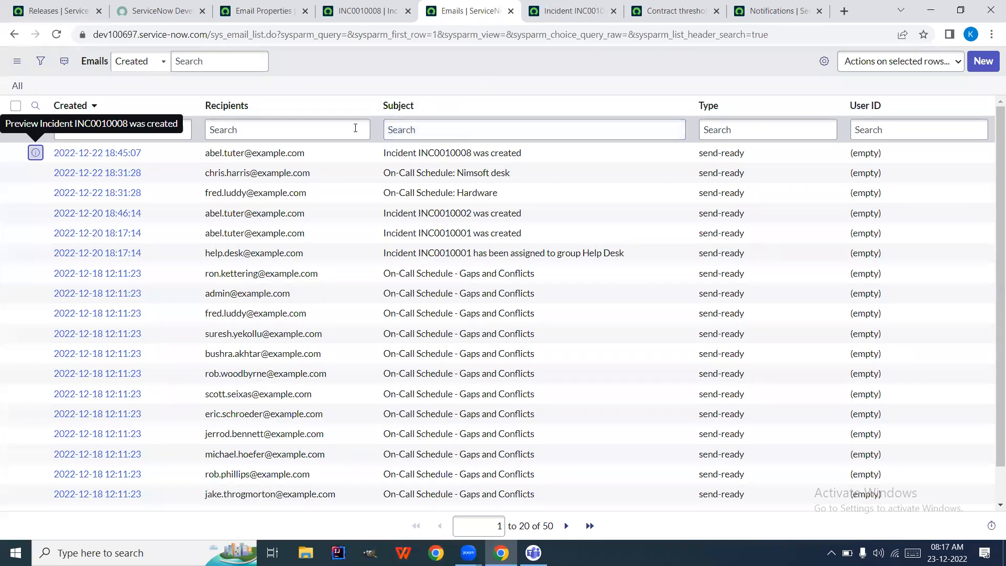
Locate the 'Incident INC0010008 was created' email in the list and open its record
{"action": "left_click", "coordinate": [362, 12]}
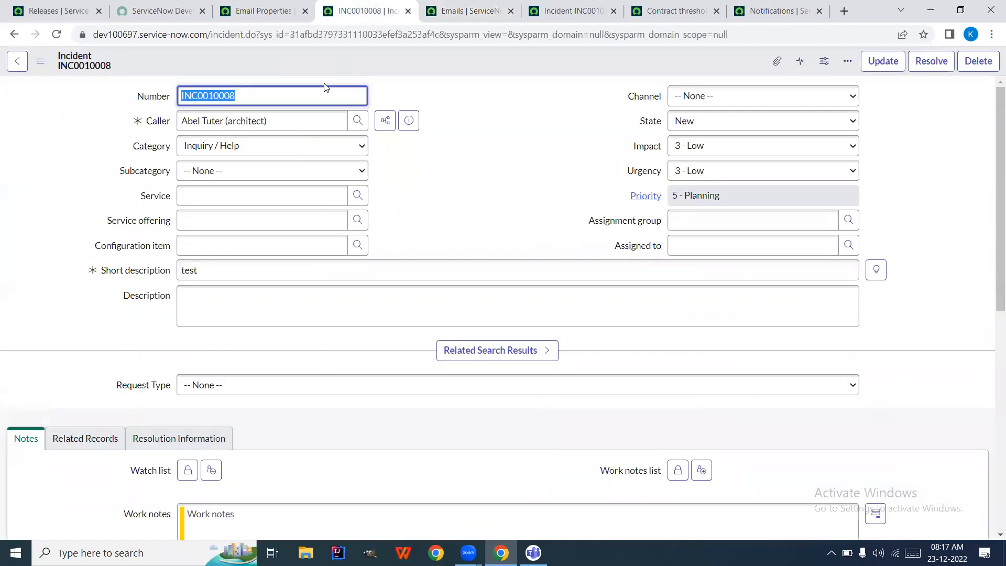
{"action": "left_click", "coordinate": [434, 12]}
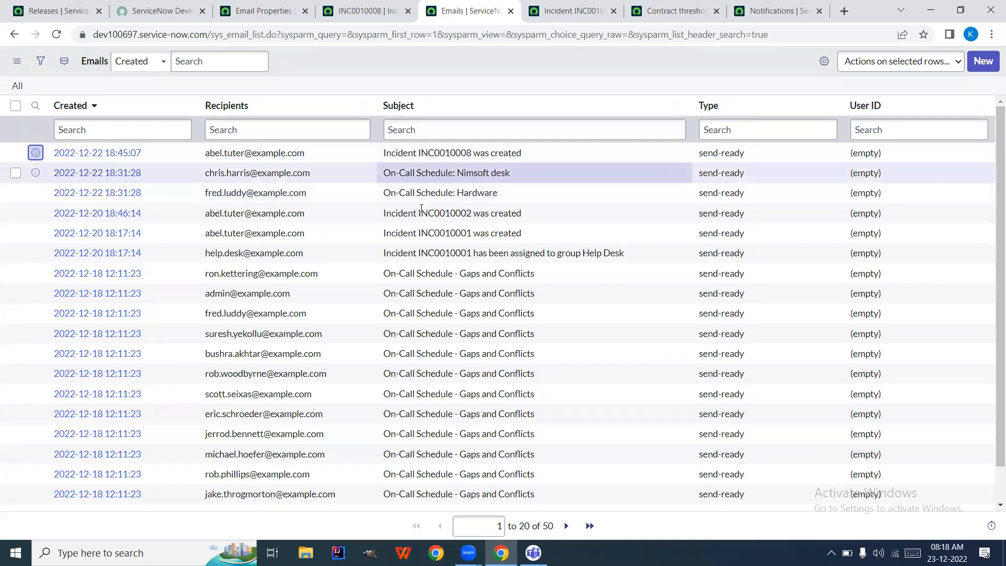
{"action": "left_click", "coordinate": [455, 126]}
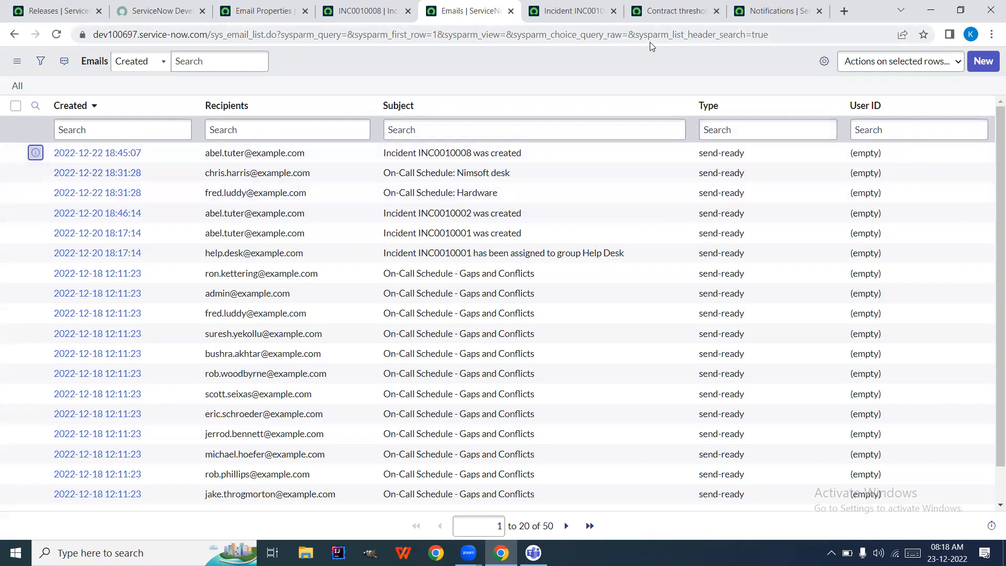
{"action": "left_click", "coordinate": [575, 12]}
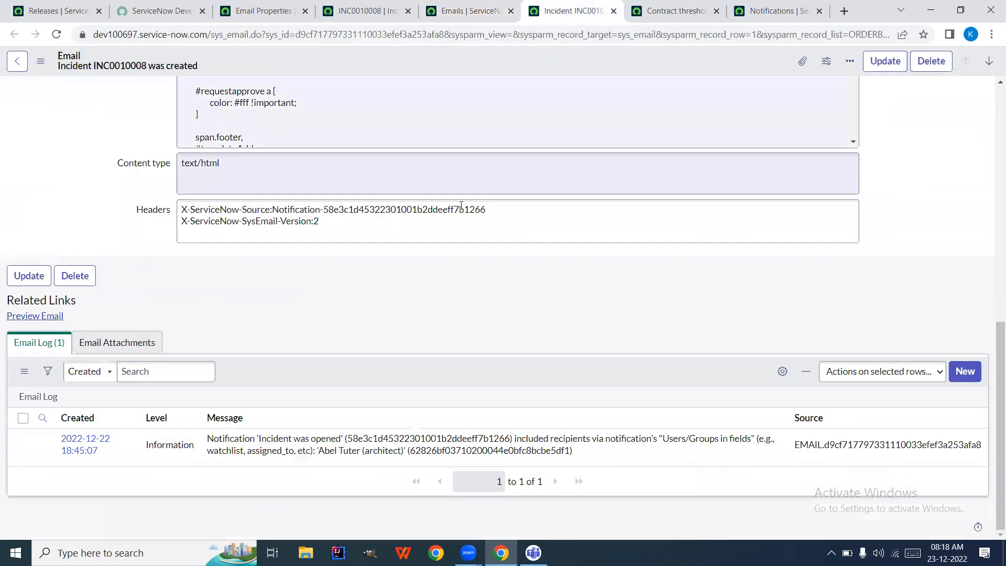
{"action": "scroll", "coordinate": [120, 155], "scroll_direction": "up", "scroll_amount": 10}
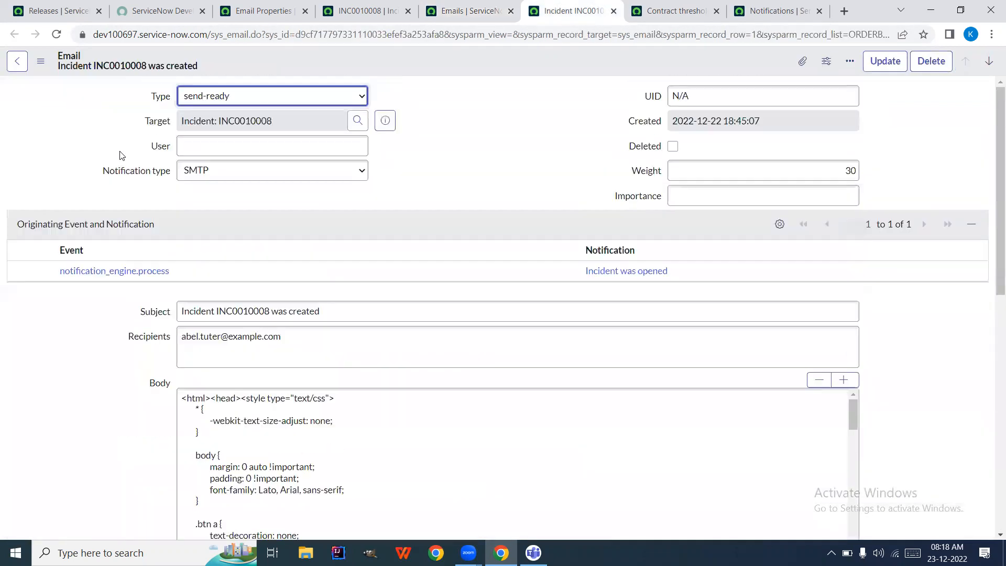
{"action": "left_click", "coordinate": [479, 6]}
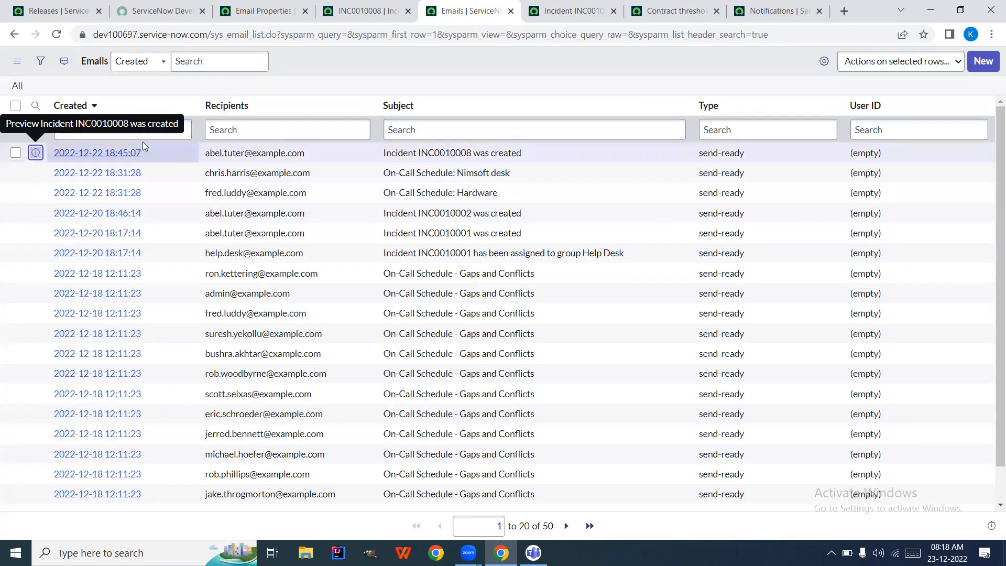
{"action": "left_click", "coordinate": [561, 11]}
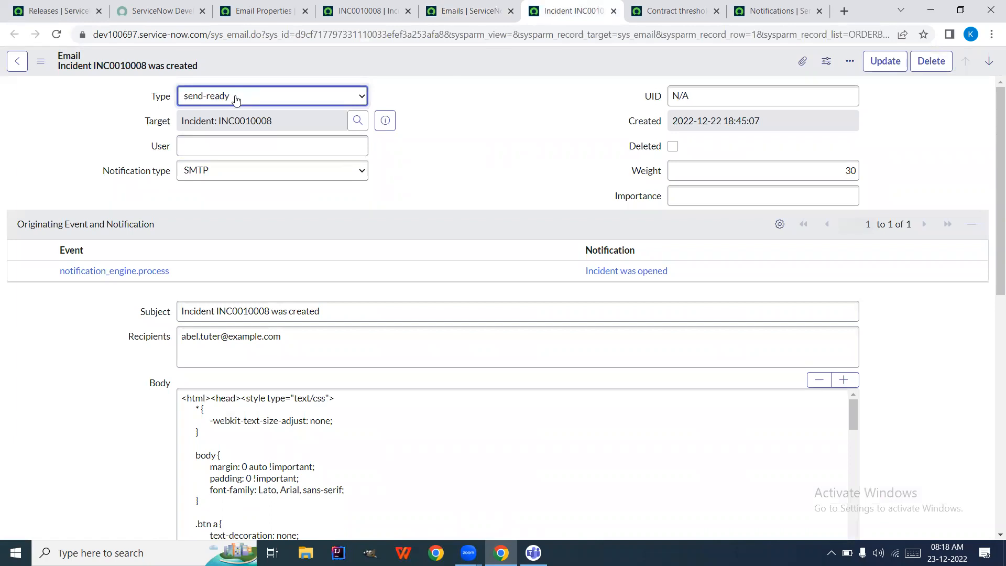
Check the email's Target incident and Notification, then return to the Emails list
{"action": "left_click", "coordinate": [254, 125]}
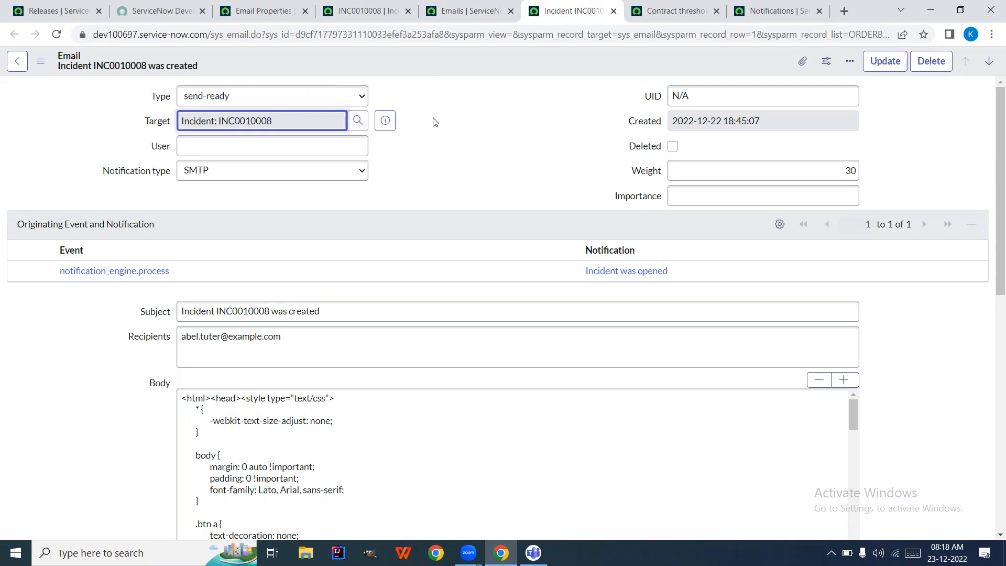
{"action": "left_click", "coordinate": [384, 12]}
{"action": "scroll", "coordinate": [430, 144], "scroll_direction": "down", "scroll_amount": 3}
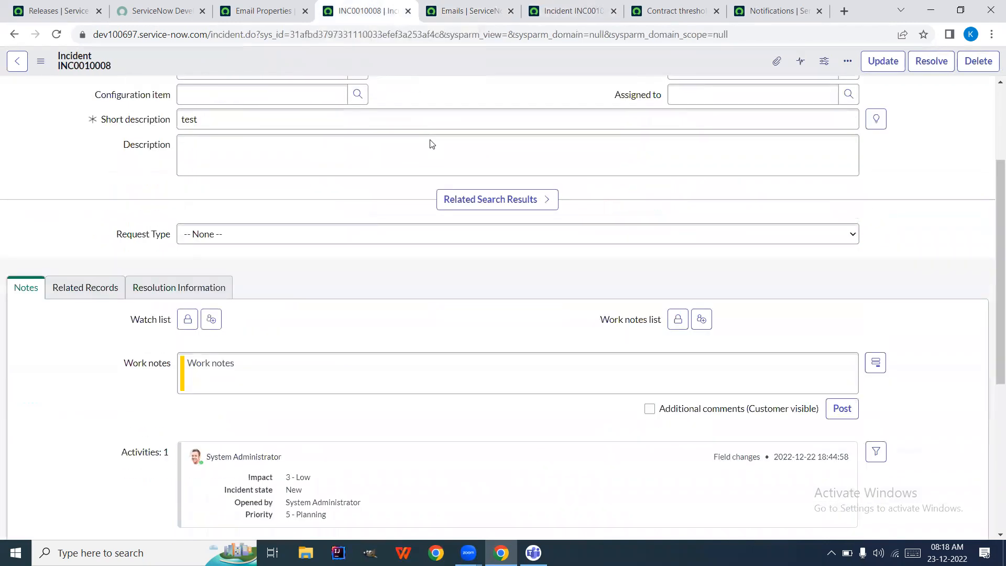
{"action": "scroll", "coordinate": [431, 144], "scroll_direction": "down", "scroll_amount": 5}
{"action": "scroll", "coordinate": [366, 170], "scroll_direction": "up", "scroll_amount": 3}
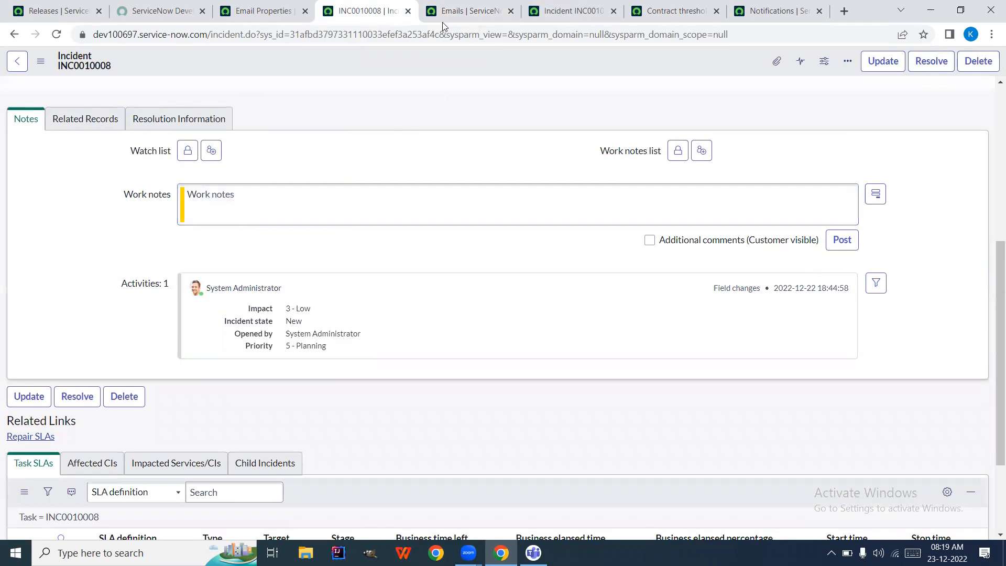
{"action": "left_click", "coordinate": [471, 18]}
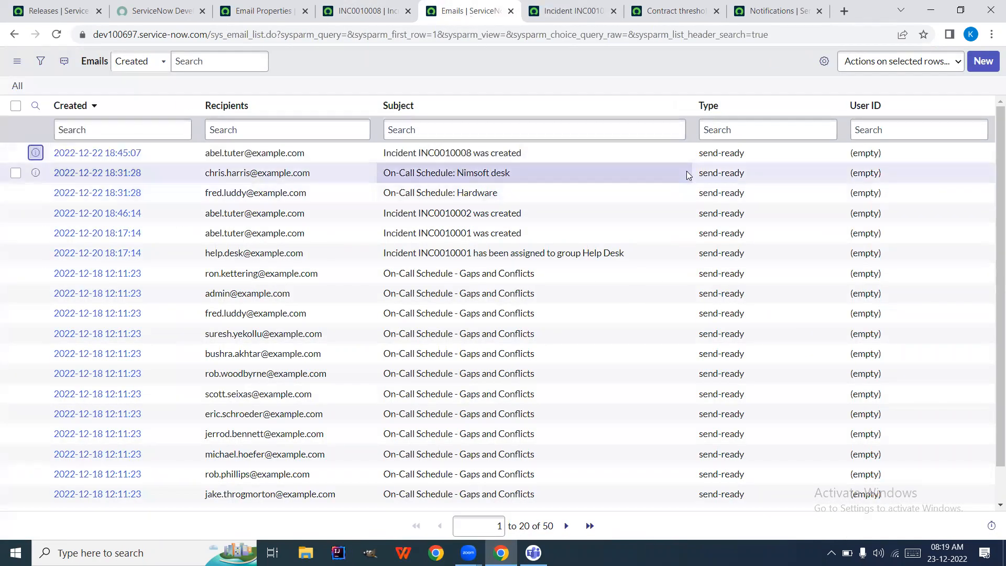
Change the INC0010008 creation email's Type from send-ready to sent, then reload the INC0010008 incident
{"action": "left_click", "coordinate": [763, 153]}
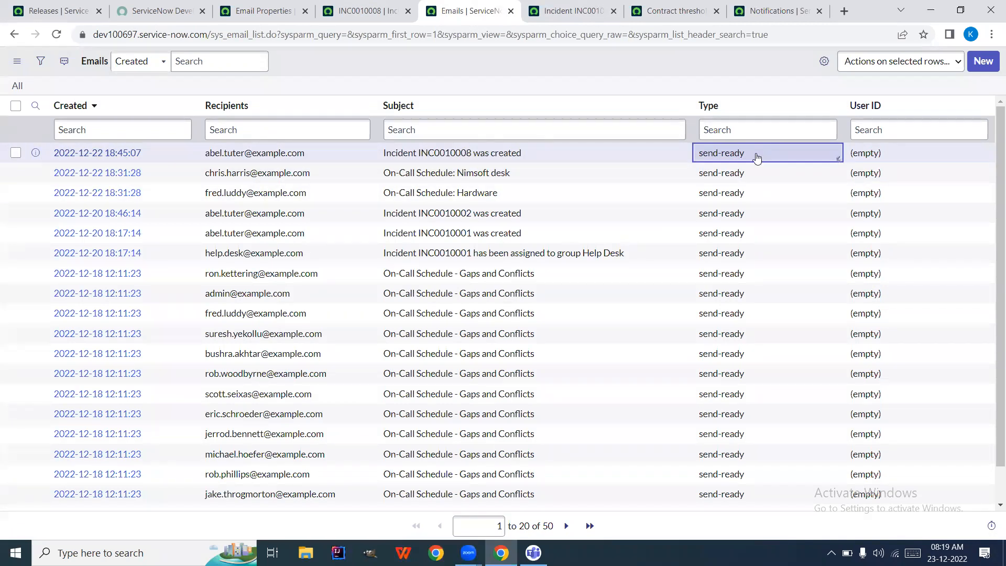
{"action": "double_click", "coordinate": [756, 157]}
{"action": "left_click", "coordinate": [757, 158]}
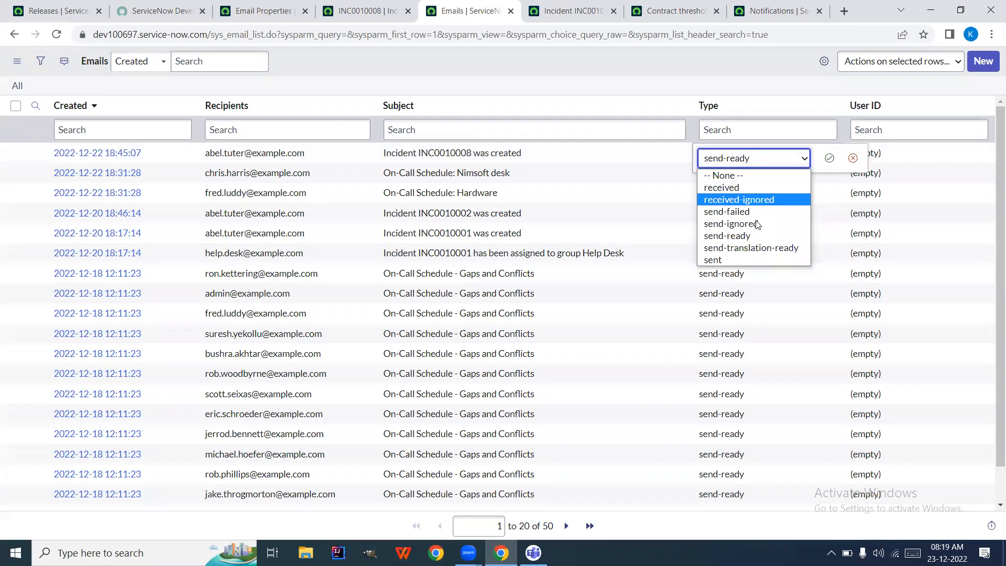
{"action": "left_click", "coordinate": [756, 259]}
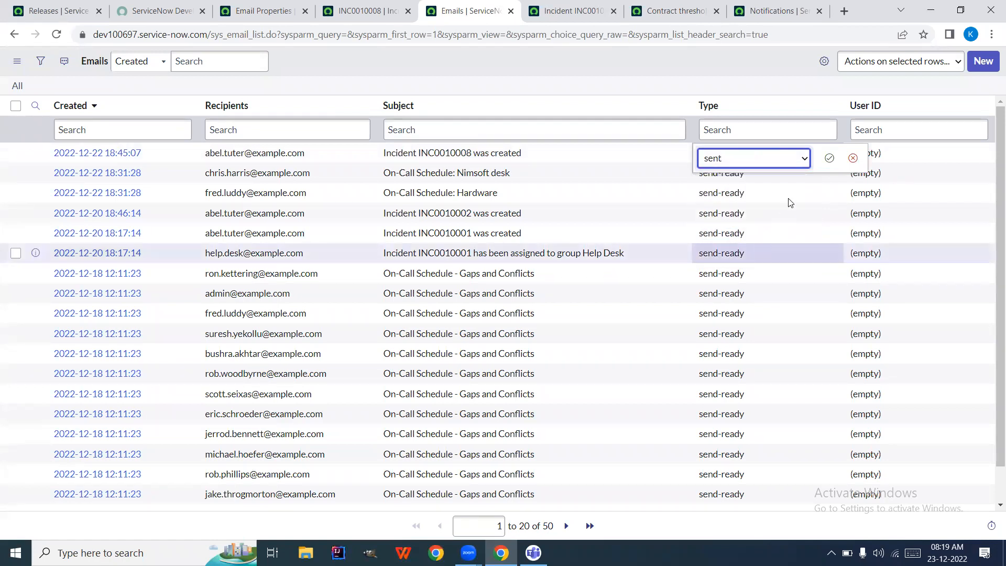
{"action": "left_click", "coordinate": [827, 160]}
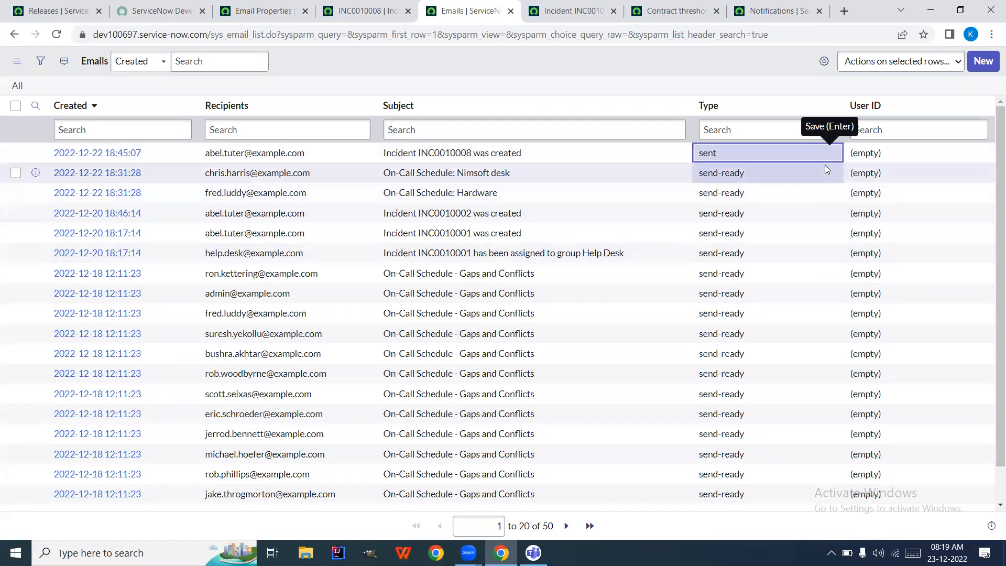
{"action": "left_click", "coordinate": [367, 11]}
{"action": "left_click", "coordinate": [57, 35]}
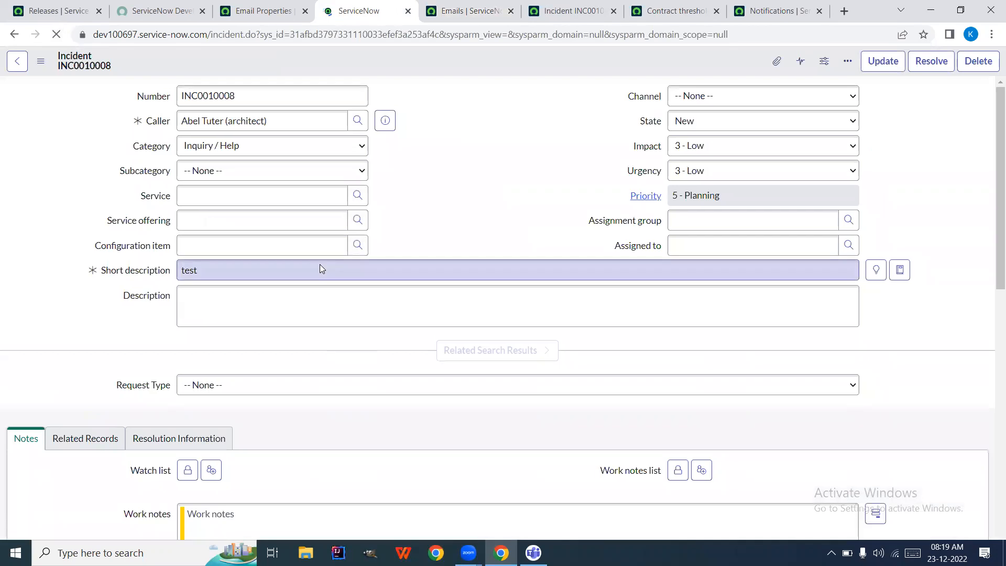
Expand the Email sent entry in INC0010008's Activities and read the creation email's details
{"action": "scroll", "coordinate": [452, 192], "scroll_direction": "down", "scroll_amount": 15}
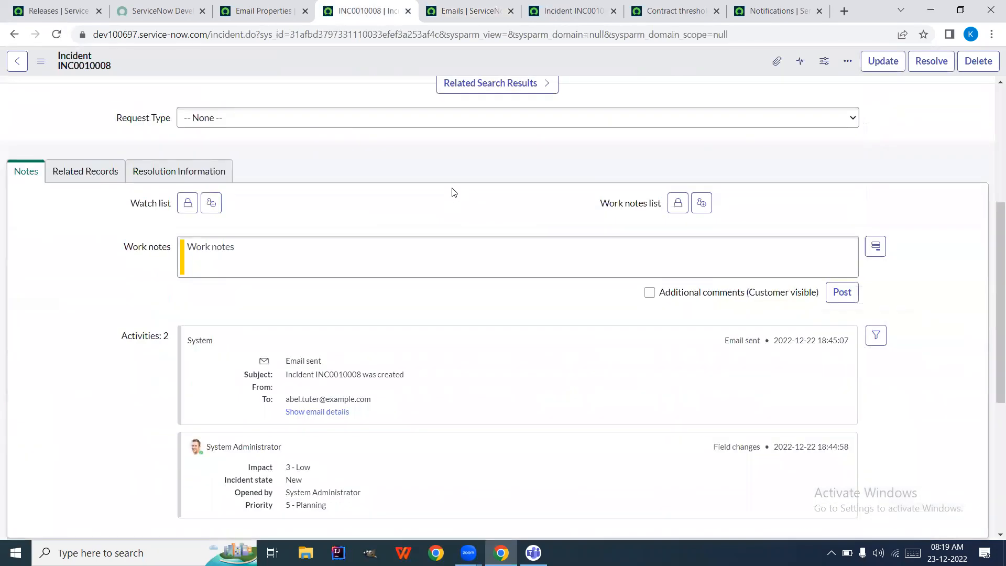
{"action": "scroll", "coordinate": [439, 221], "scroll_direction": "up", "scroll_amount": 2}
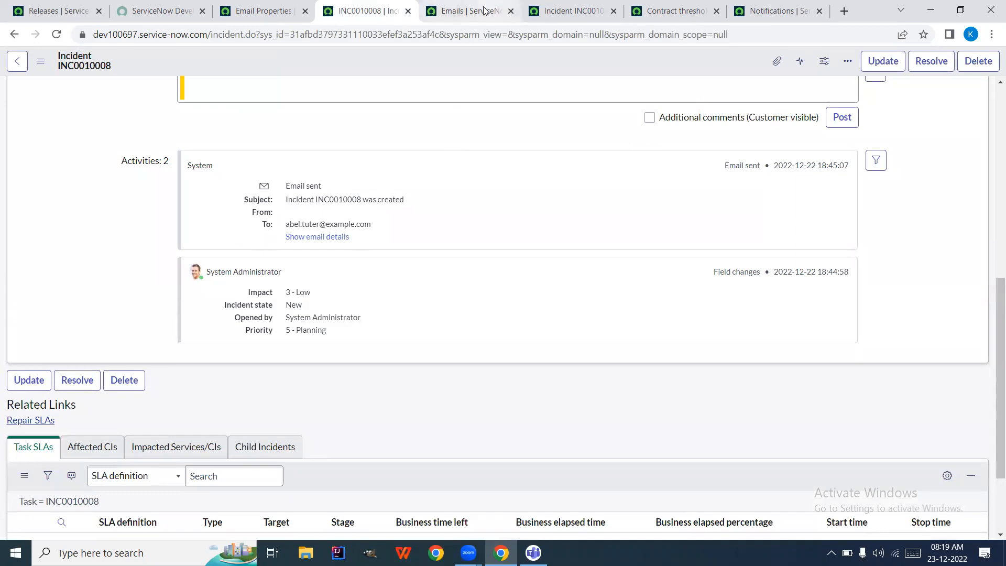
{"action": "left_click", "coordinate": [317, 237]}
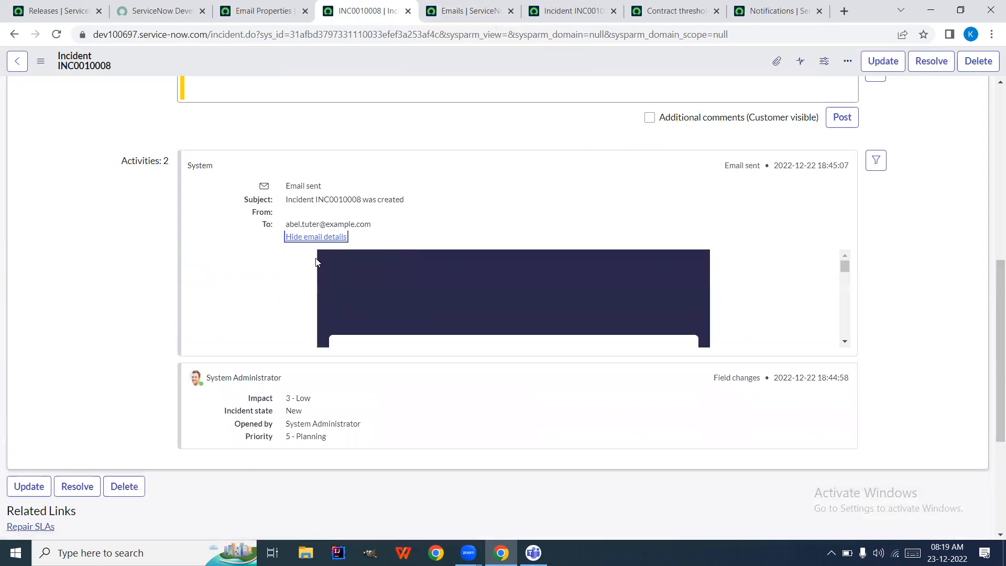
{"action": "scroll", "coordinate": [285, 297], "scroll_direction": "down", "scroll_amount": 5}
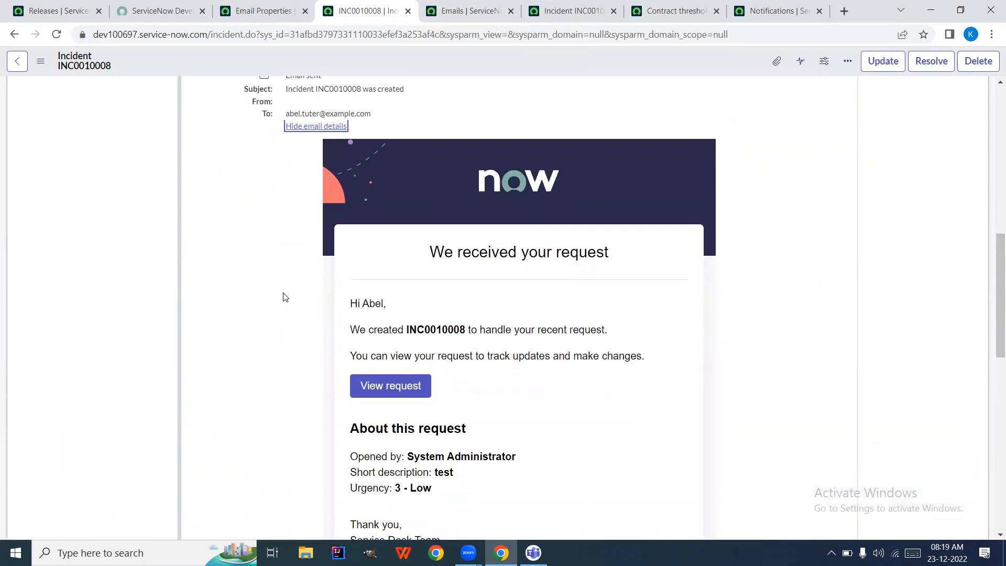
{"action": "scroll", "coordinate": [284, 294], "scroll_direction": "up", "scroll_amount": 10}
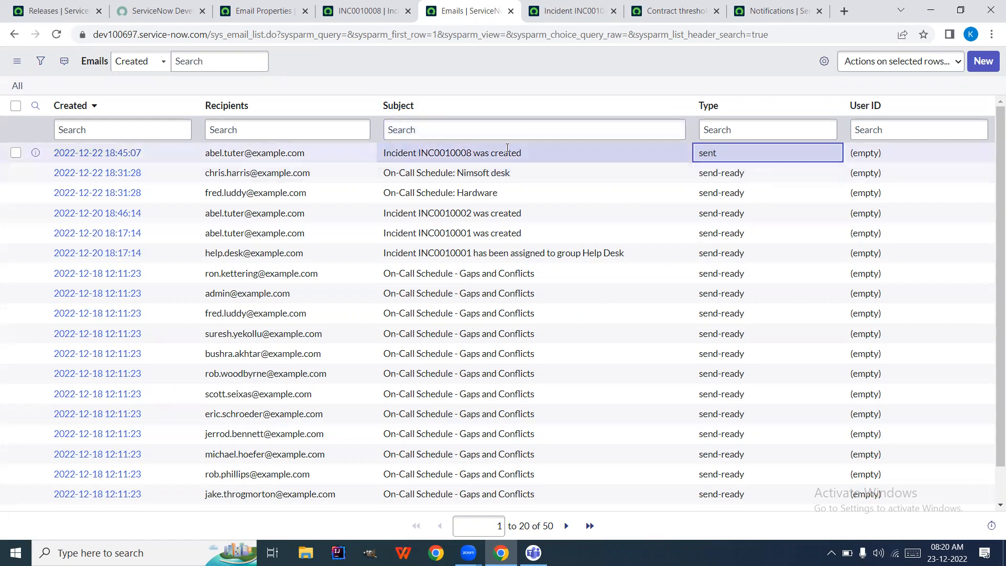
Preview the INC0010008 creation email via Related Links and select its Ref line at the bottom
{"action": "left_click", "coordinate": [573, 11]}
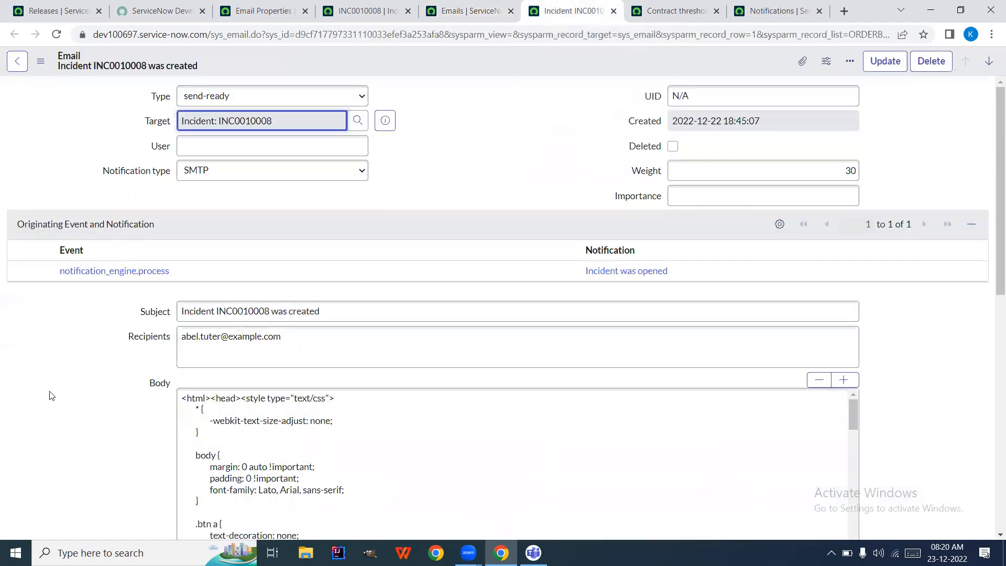
{"action": "scroll", "coordinate": [51, 395], "scroll_direction": "down", "scroll_amount": 2}
{"action": "scroll", "coordinate": [51, 395], "scroll_direction": "down", "scroll_amount": 8}
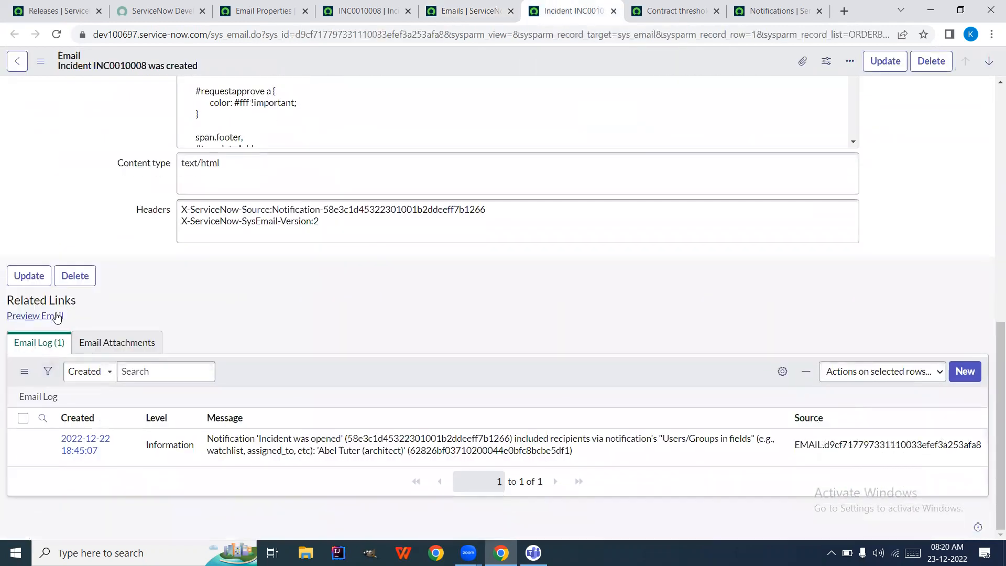
{"action": "left_click", "coordinate": [29, 320]}
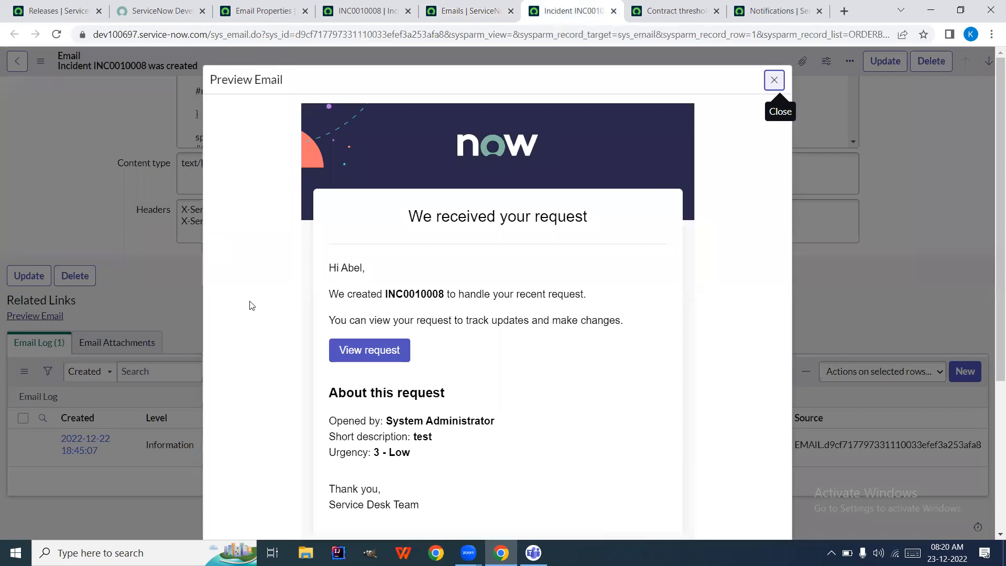
{"action": "scroll", "coordinate": [250, 305], "scroll_direction": "down", "scroll_amount": 5}
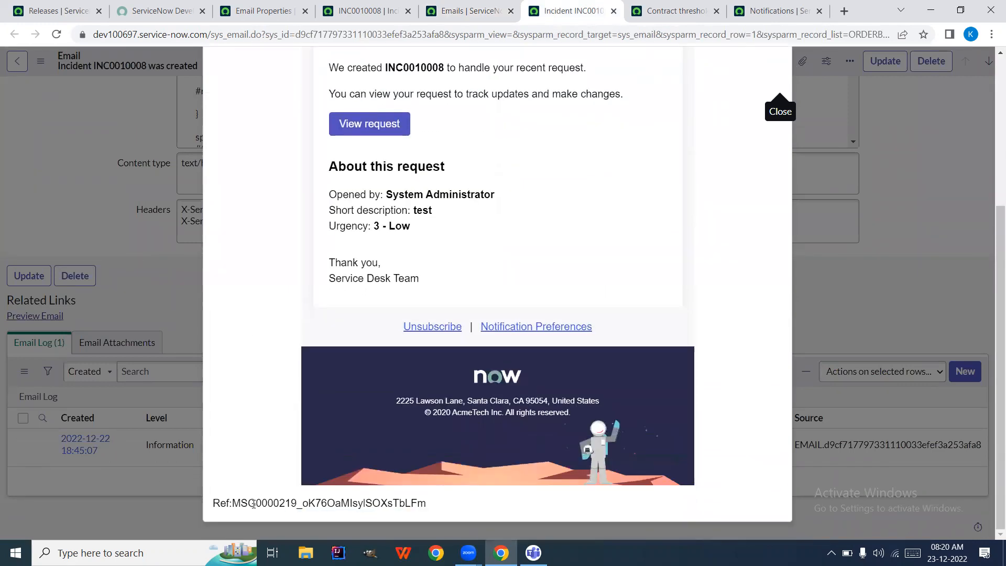
{"action": "triple_click", "coordinate": [226, 502]}
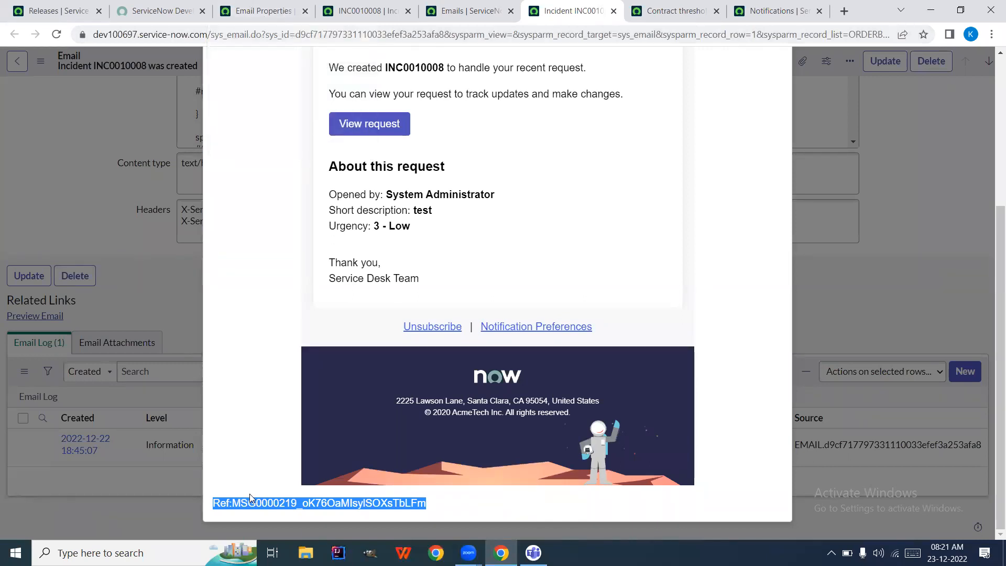
Return to the email preview after glancing at the Email Properties and Emails tabs
{"action": "left_click", "coordinate": [263, 6]}
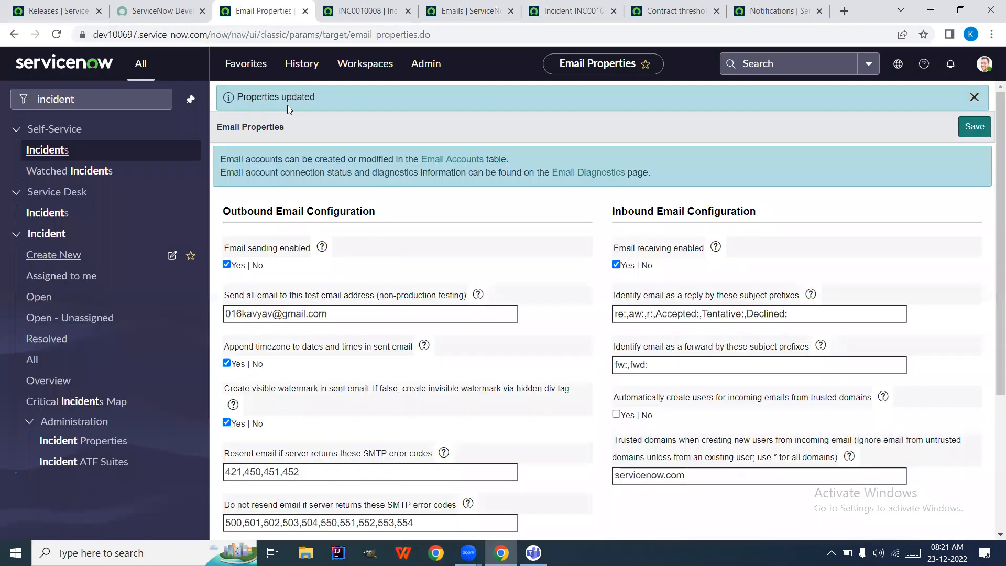
{"action": "left_click", "coordinate": [465, 12]}
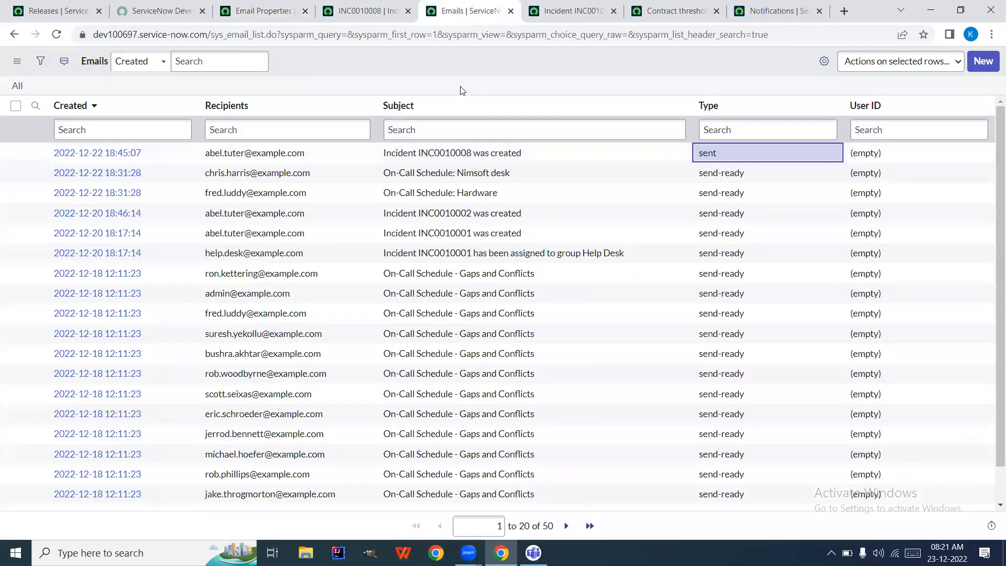
{"action": "left_click", "coordinate": [559, 11]}
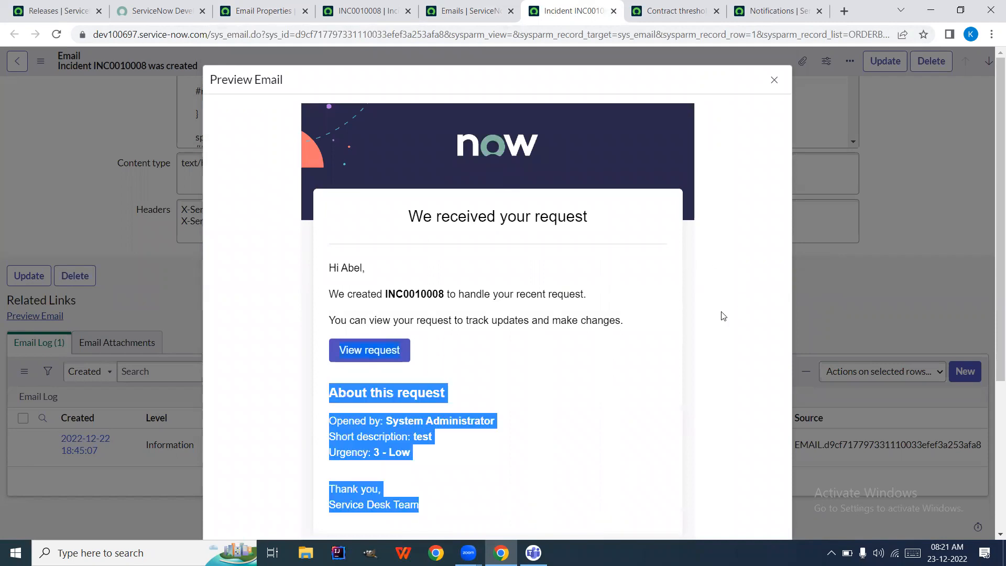
{"action": "scroll", "coordinate": [705, 316], "scroll_direction": "down", "scroll_amount": 4}
{"action": "scroll", "coordinate": [705, 317], "scroll_direction": "up", "scroll_amount": 5}
Reselect the Ref line, scroll through the rest of the preview, and close it
{"action": "left_click", "coordinate": [280, 386]}
{"action": "scroll", "coordinate": [254, 487], "scroll_direction": "down", "scroll_amount": 4}
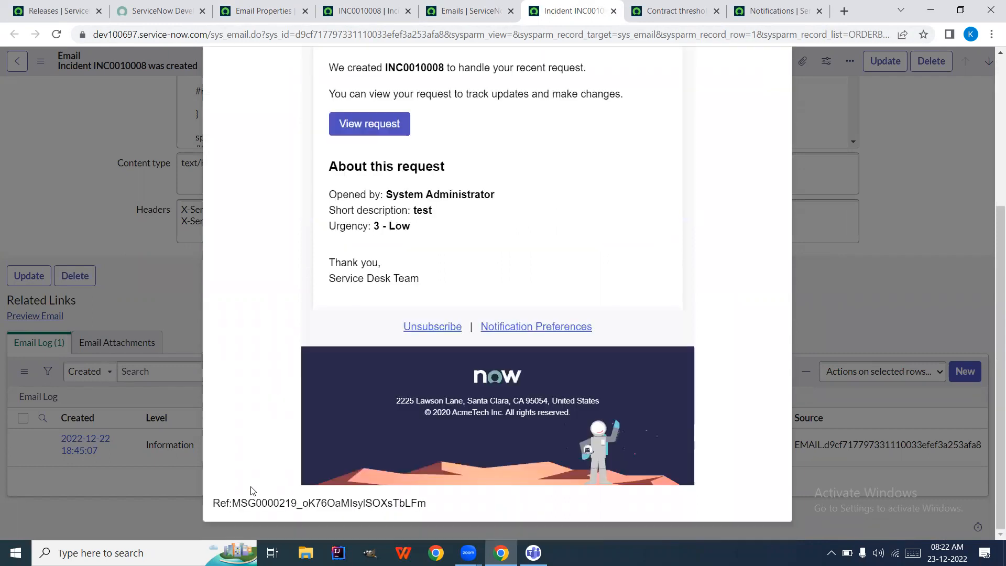
{"action": "triple_click", "coordinate": [246, 501]}
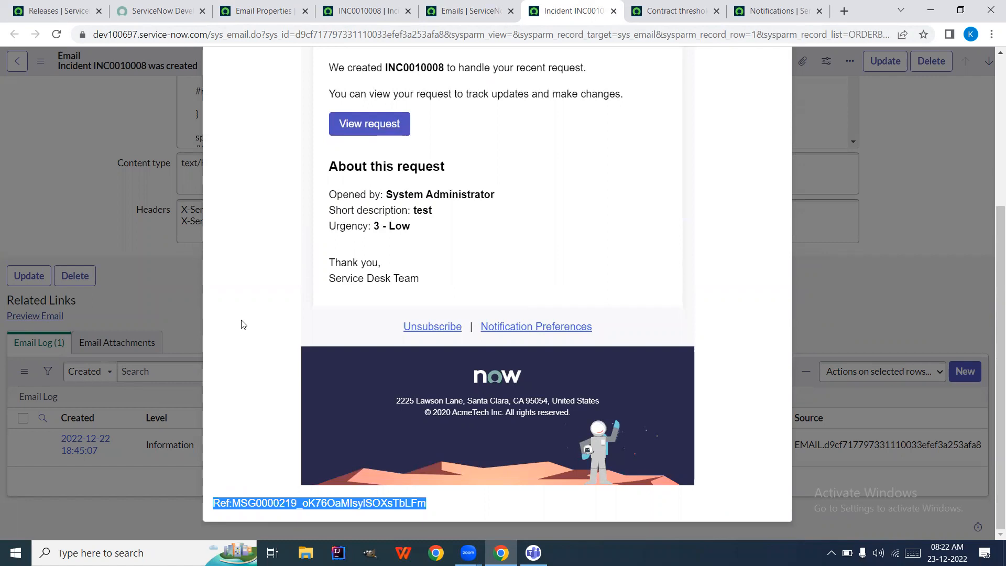
{"action": "scroll", "coordinate": [242, 331], "scroll_direction": "up", "scroll_amount": 5}
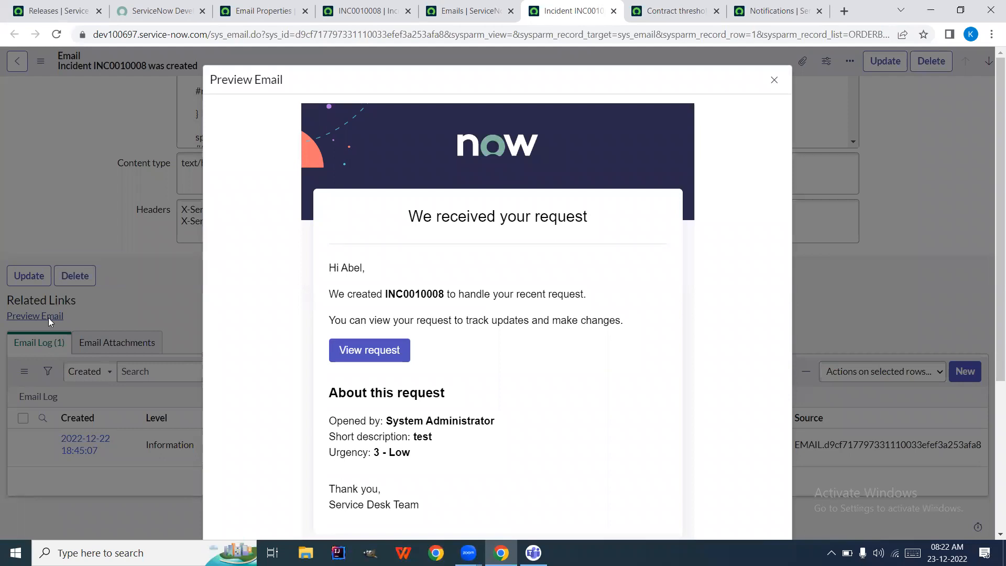
{"action": "scroll", "coordinate": [249, 337], "scroll_direction": "down", "scroll_amount": 1}
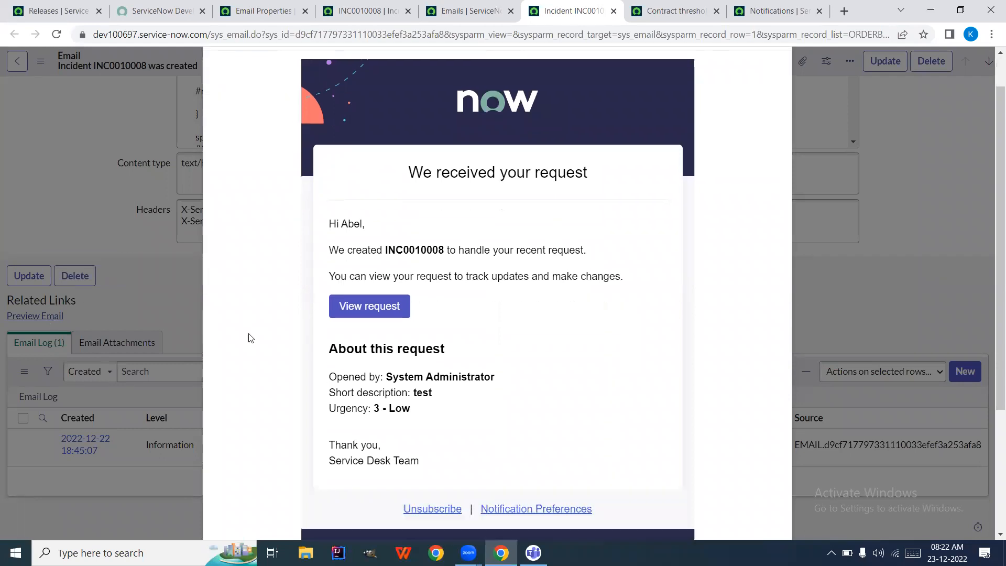
{"action": "scroll", "coordinate": [250, 337], "scroll_direction": "down", "scroll_amount": 4}
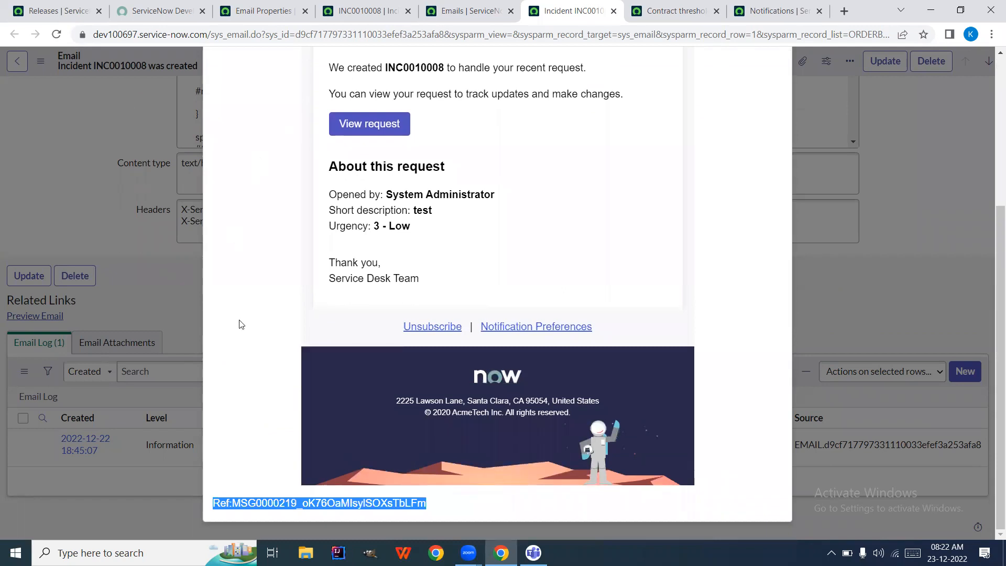
{"action": "scroll", "coordinate": [352, 244], "scroll_direction": "up", "scroll_amount": 5}
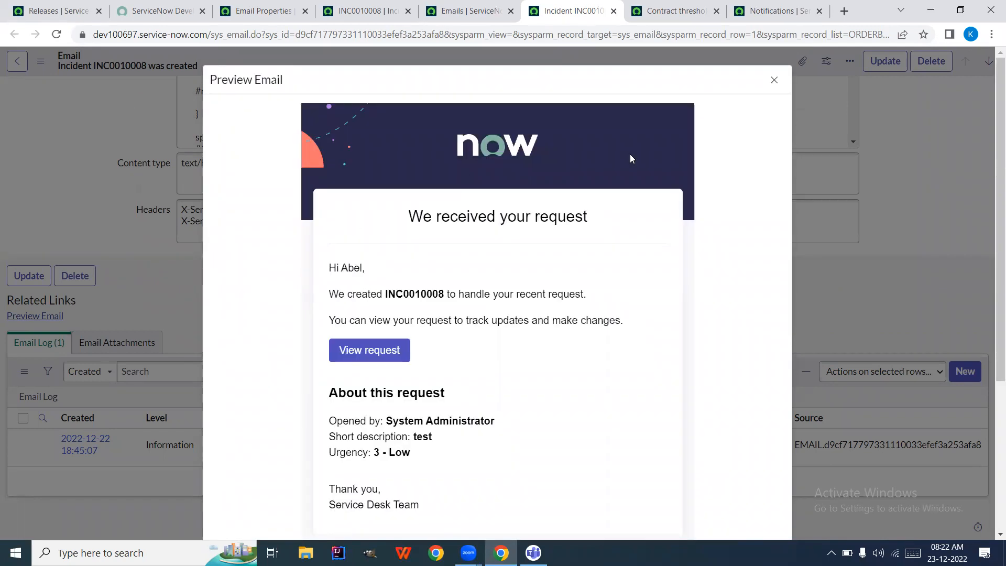
{"action": "left_click", "coordinate": [774, 81]}
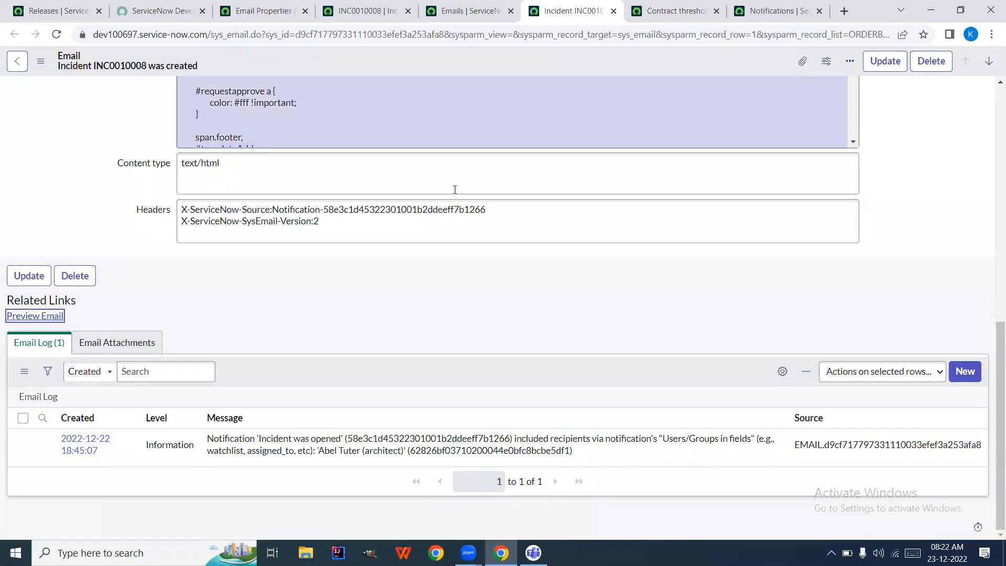
{"action": "scroll", "coordinate": [110, 205], "scroll_direction": "up", "scroll_amount": 10}
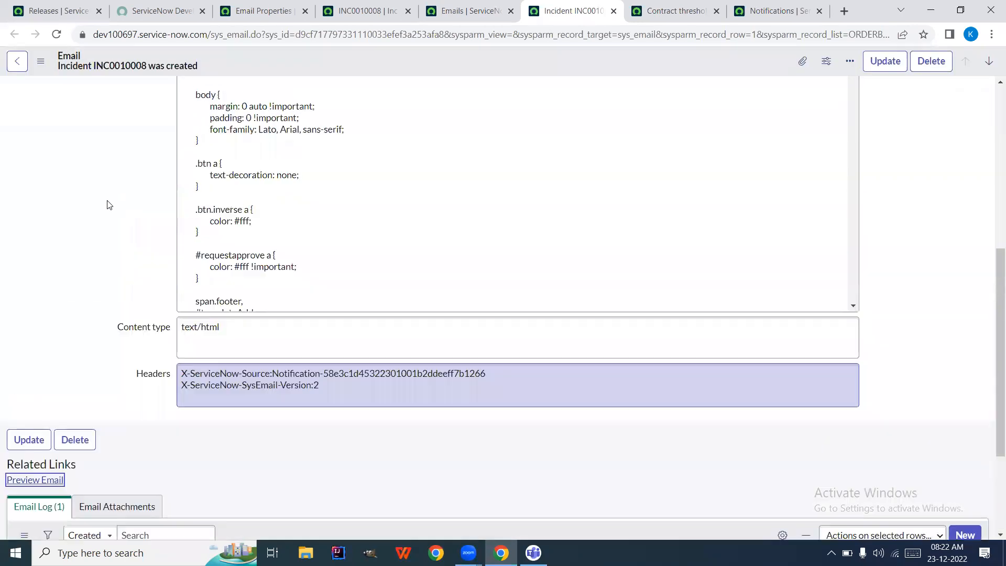
{"action": "triple_click", "coordinate": [285, 305]}
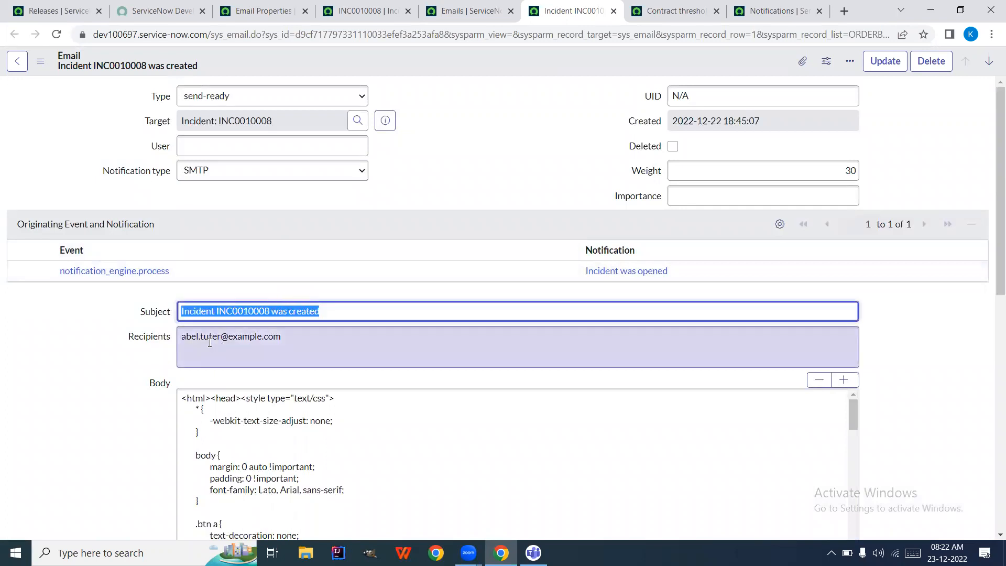
{"action": "triple_click", "coordinate": [234, 341]}
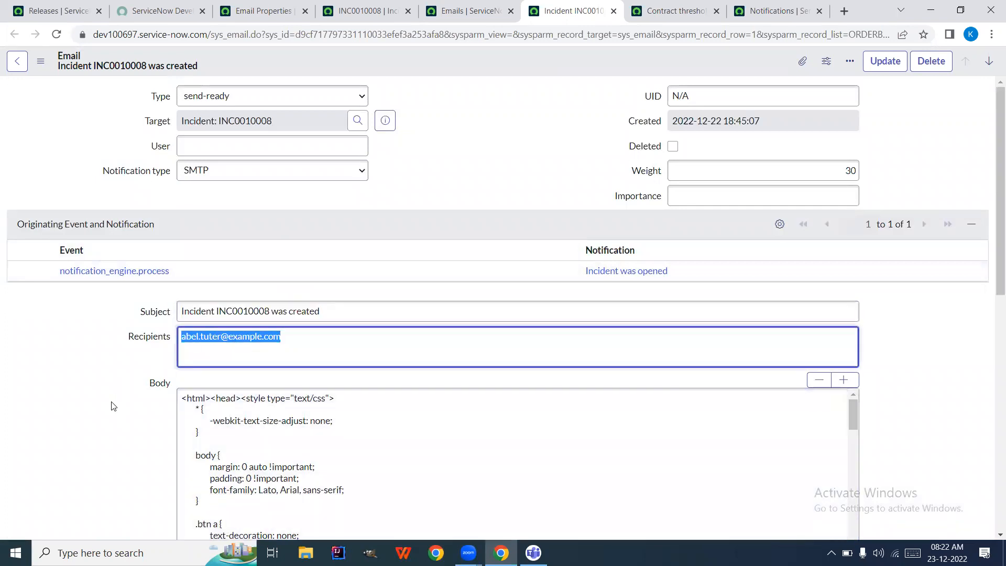
{"action": "scroll", "coordinate": [111, 405], "scroll_direction": "down", "scroll_amount": 7}
{"action": "scroll", "coordinate": [111, 403], "scroll_direction": "down", "scroll_amount": 1}
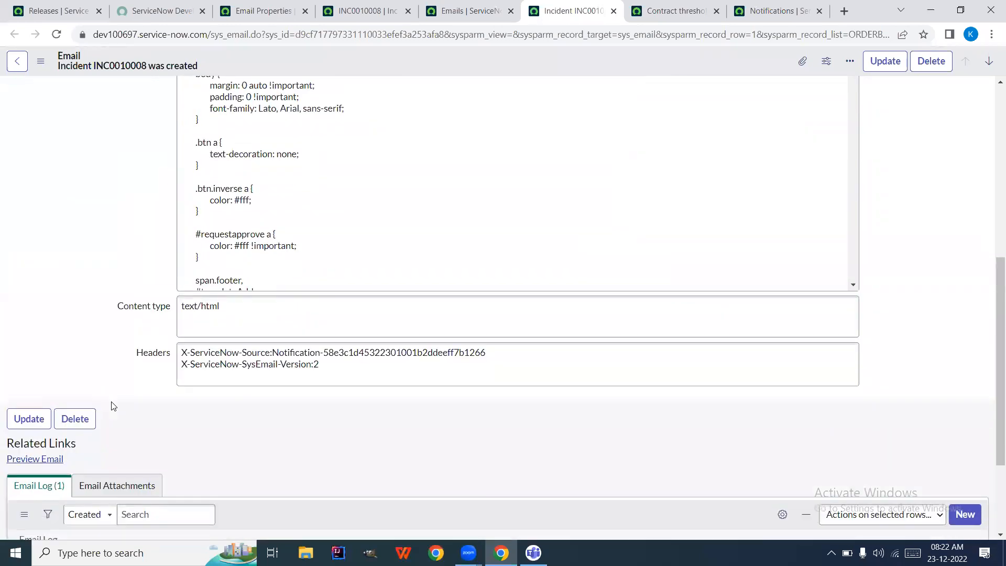
{"action": "scroll", "coordinate": [116, 436], "scroll_direction": "up", "scroll_amount": 1}
{"action": "scroll", "coordinate": [111, 311], "scroll_direction": "up", "scroll_amount": 6}
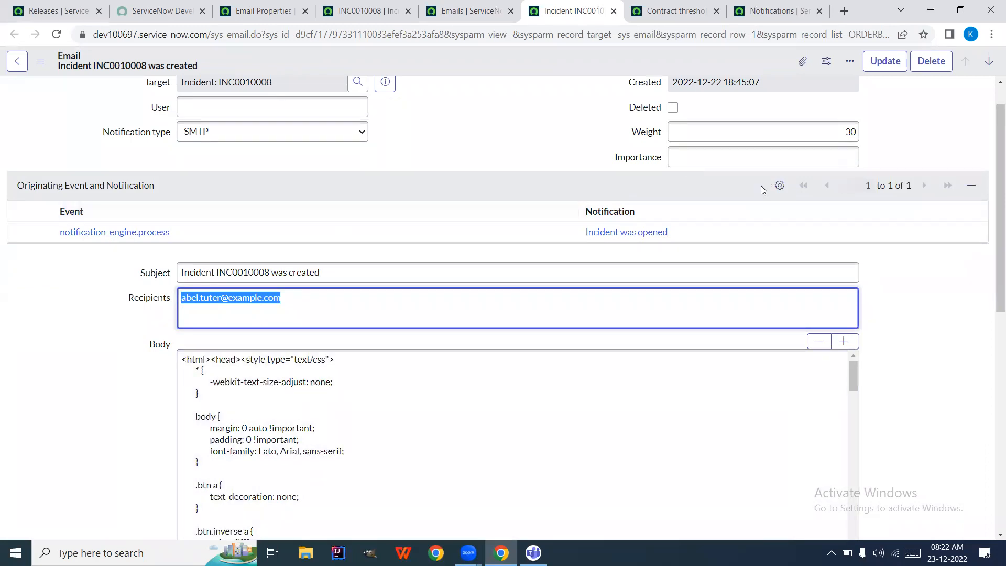
{"action": "left_click", "coordinate": [774, 189]}
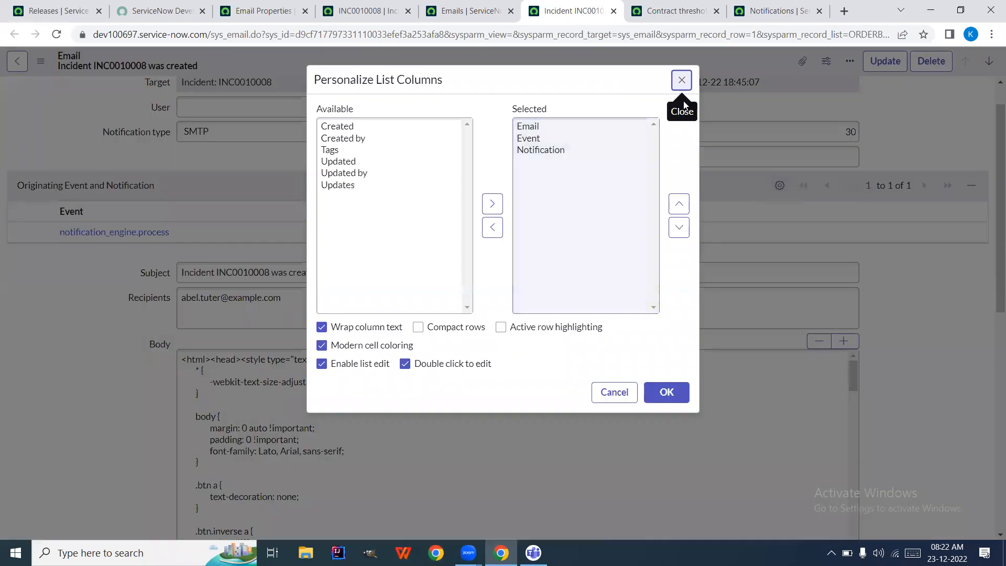
{"action": "left_click", "coordinate": [683, 82]}
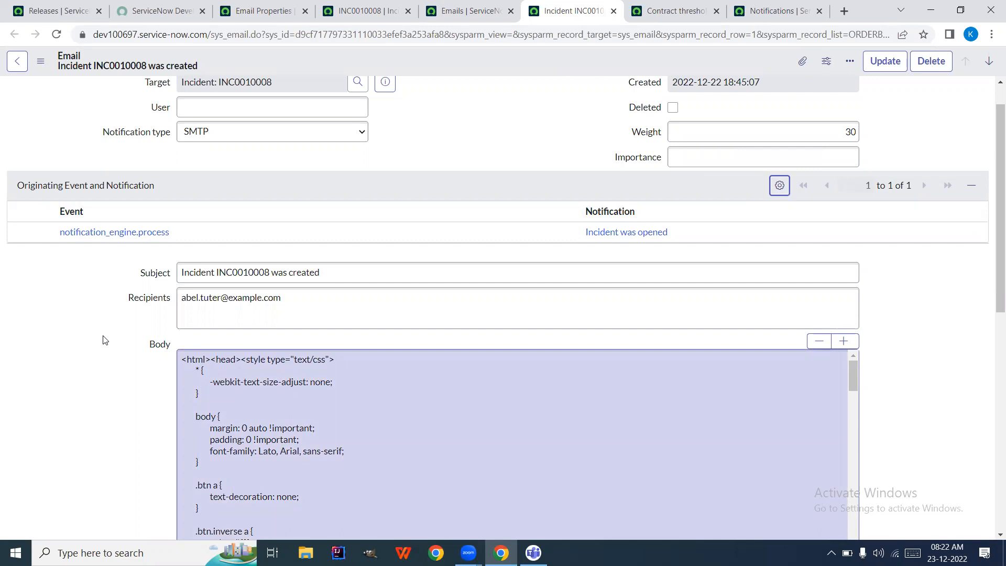
{"action": "scroll", "coordinate": [152, 293], "scroll_direction": "down", "scroll_amount": 1}
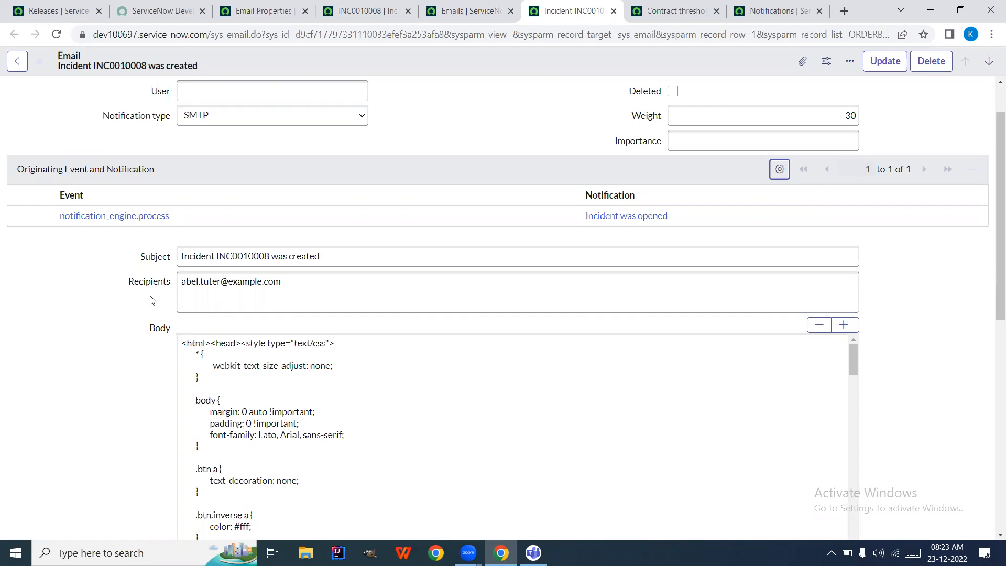
{"action": "scroll", "coordinate": [152, 300], "scroll_direction": "down", "scroll_amount": 1}
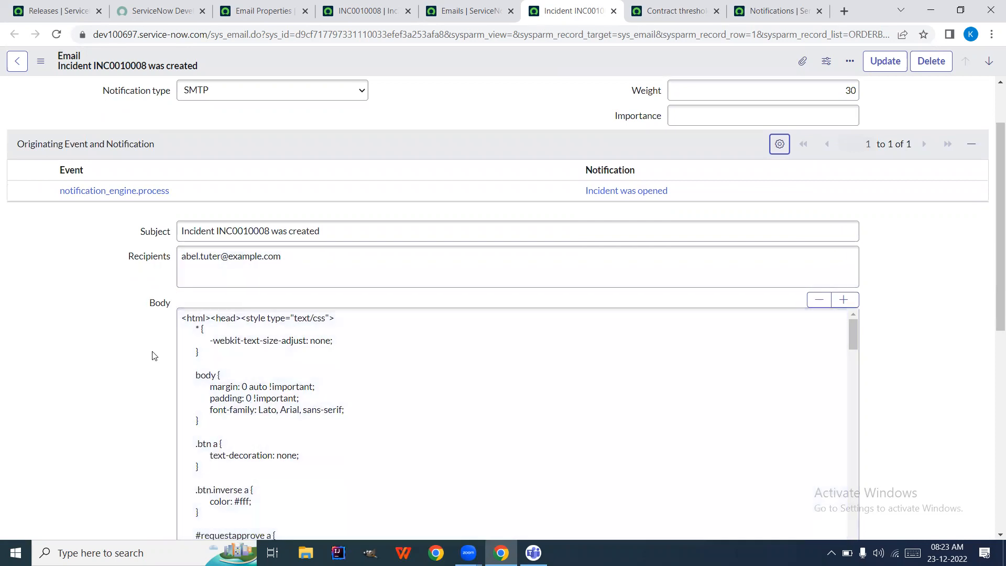
{"action": "scroll", "coordinate": [155, 356], "scroll_direction": "down", "scroll_amount": 6}
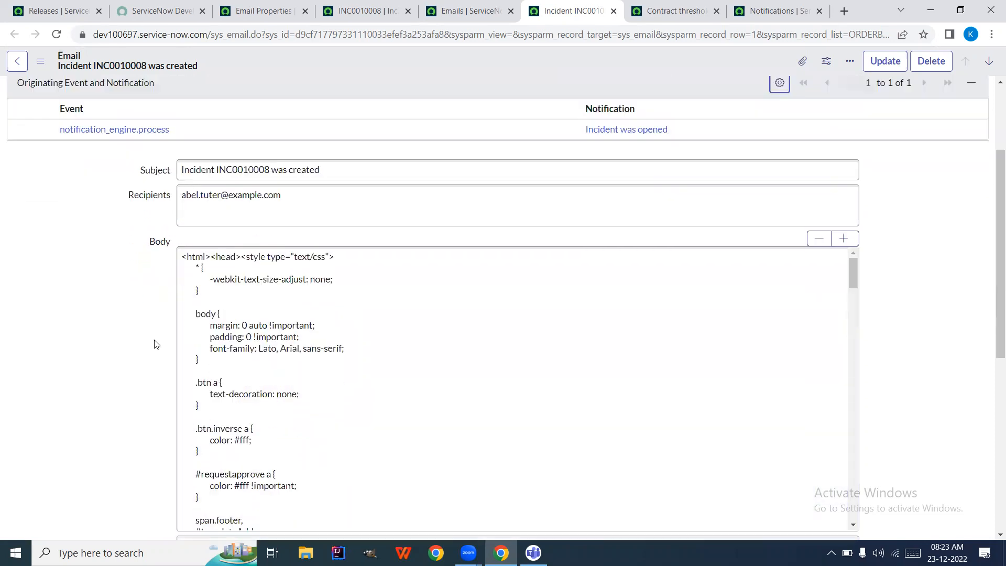
{"action": "scroll", "coordinate": [155, 344], "scroll_direction": "down", "scroll_amount": 1}
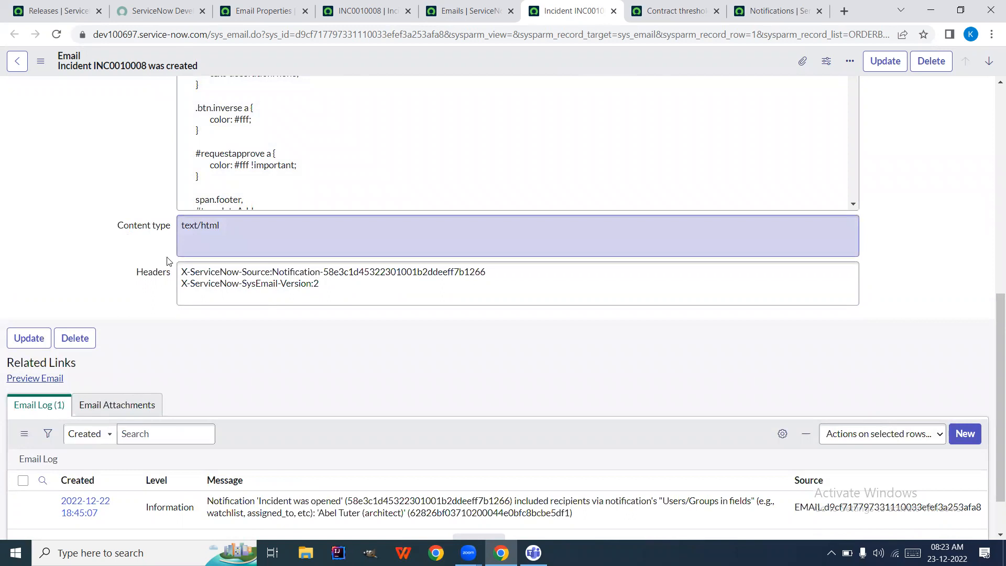
{"action": "left_click", "coordinate": [339, 285]}
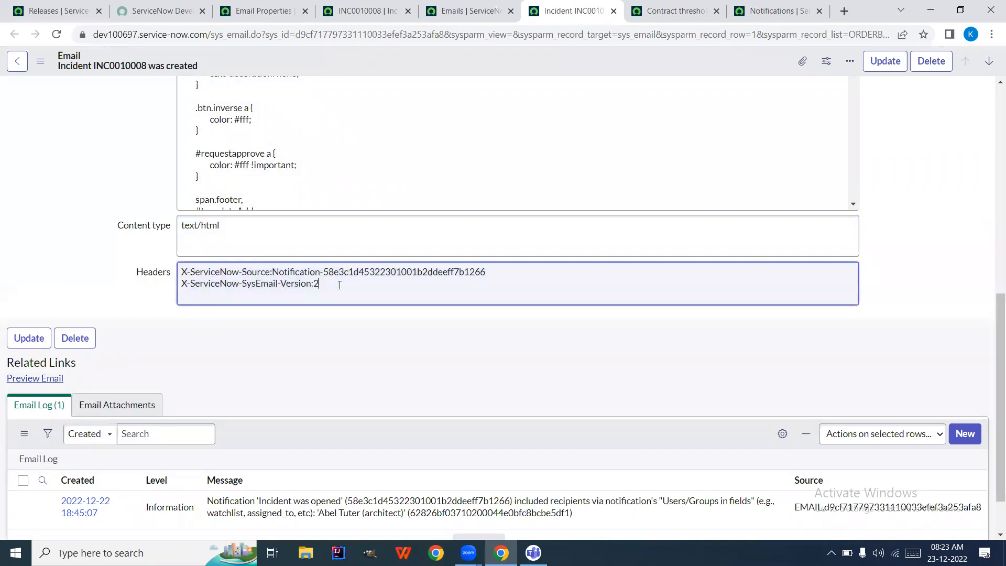
{"action": "triple_click", "coordinate": [339, 285]}
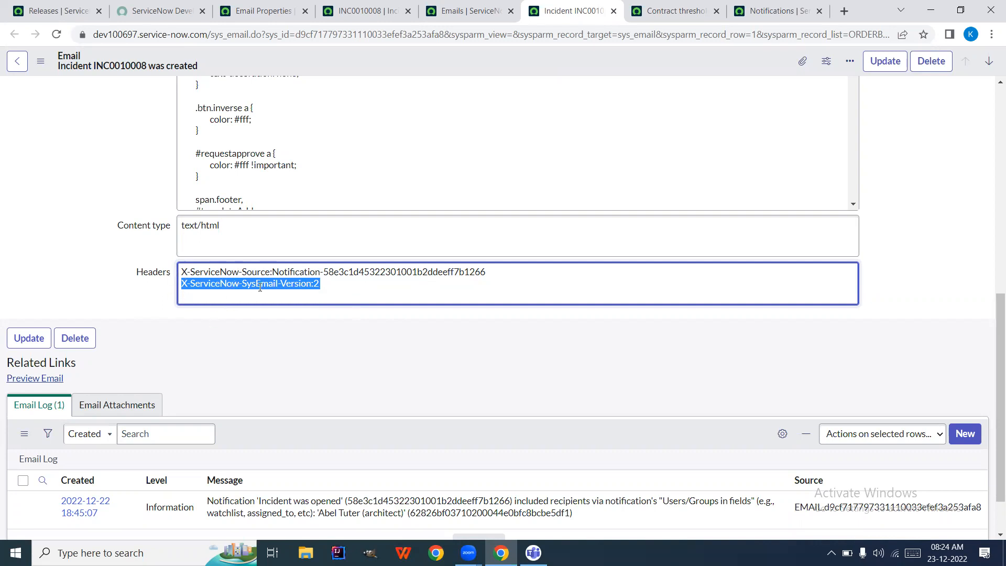
{"action": "scroll", "coordinate": [123, 261], "scroll_direction": "up", "scroll_amount": 6}
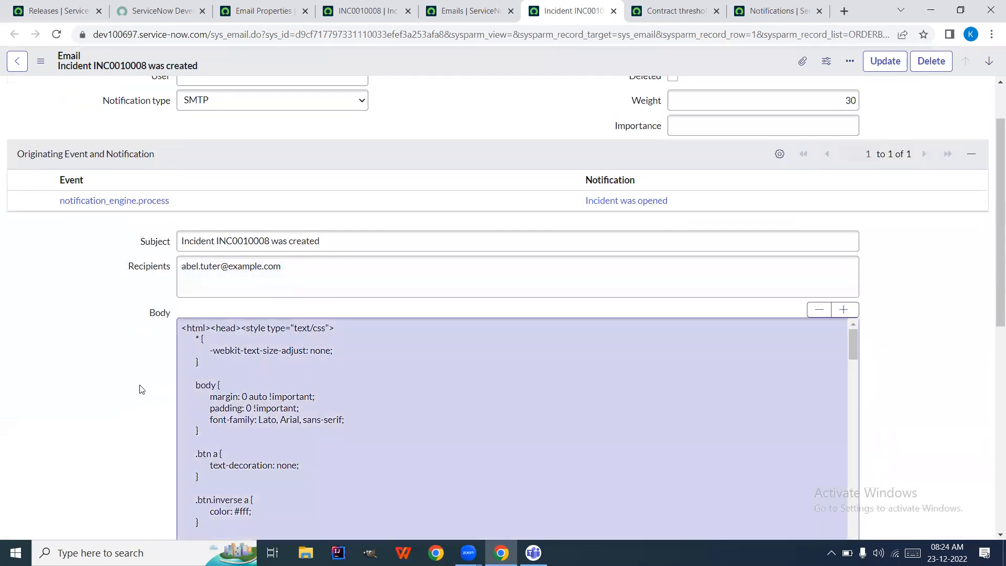
{"action": "scroll", "coordinate": [106, 401], "scroll_direction": "up", "scroll_amount": 2}
{"action": "scroll", "coordinate": [106, 401], "scroll_direction": "down", "scroll_amount": 7}
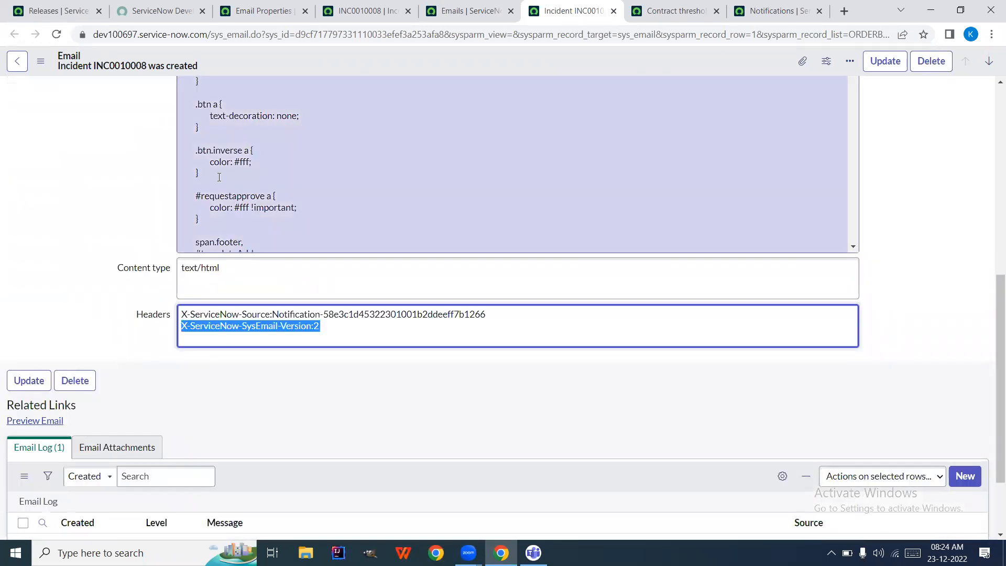
{"action": "scroll", "coordinate": [157, 184], "scroll_direction": "up", "scroll_amount": 2}
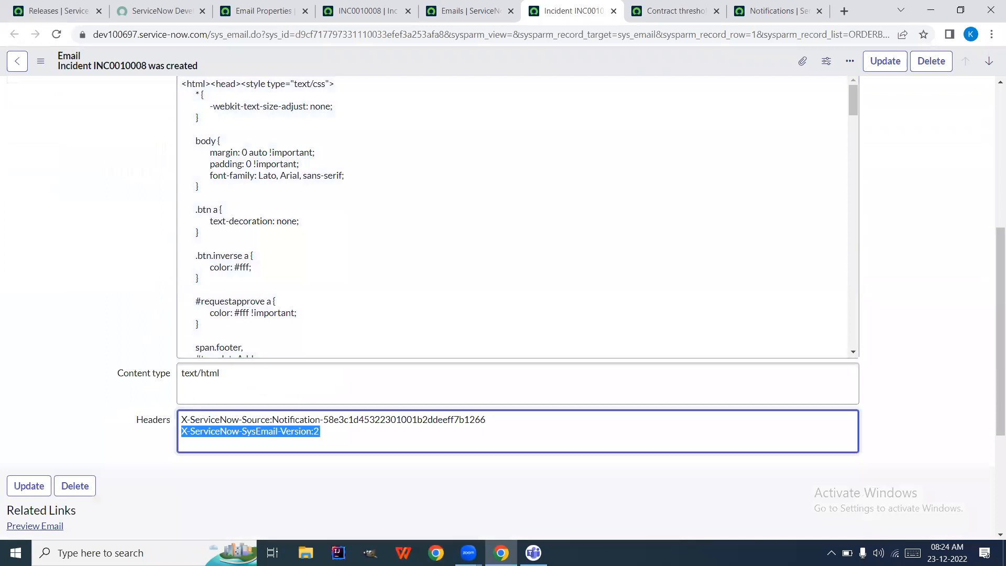
{"action": "left_click_drag", "start_coordinate": [151, 217], "coordinate": [42, 444]}
{"action": "left_click", "coordinate": [77, 170]}
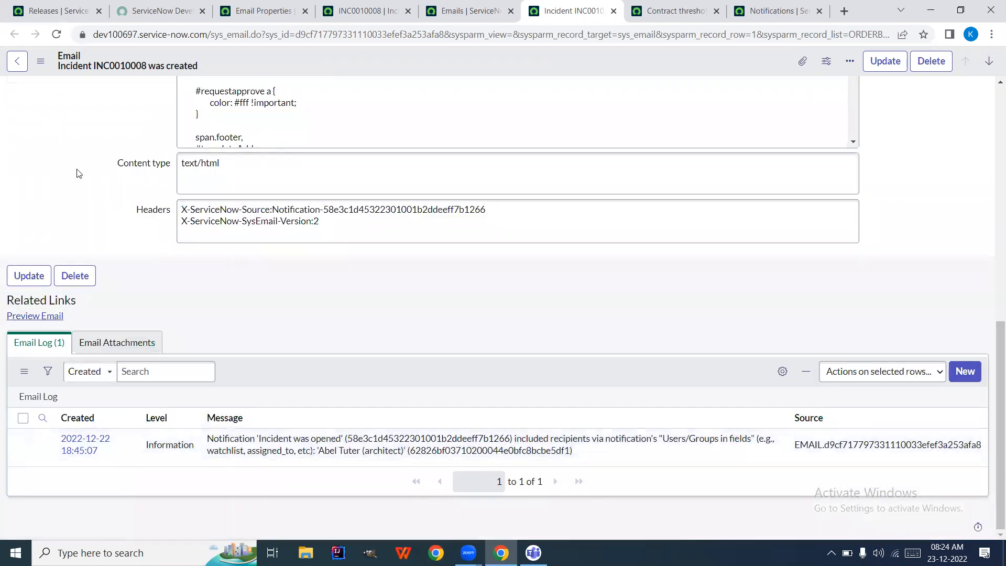
{"action": "scroll", "coordinate": [78, 172], "scroll_direction": "up", "scroll_amount": 8}
{"action": "scroll", "coordinate": [76, 171], "scroll_direction": "up", "scroll_amount": 1}
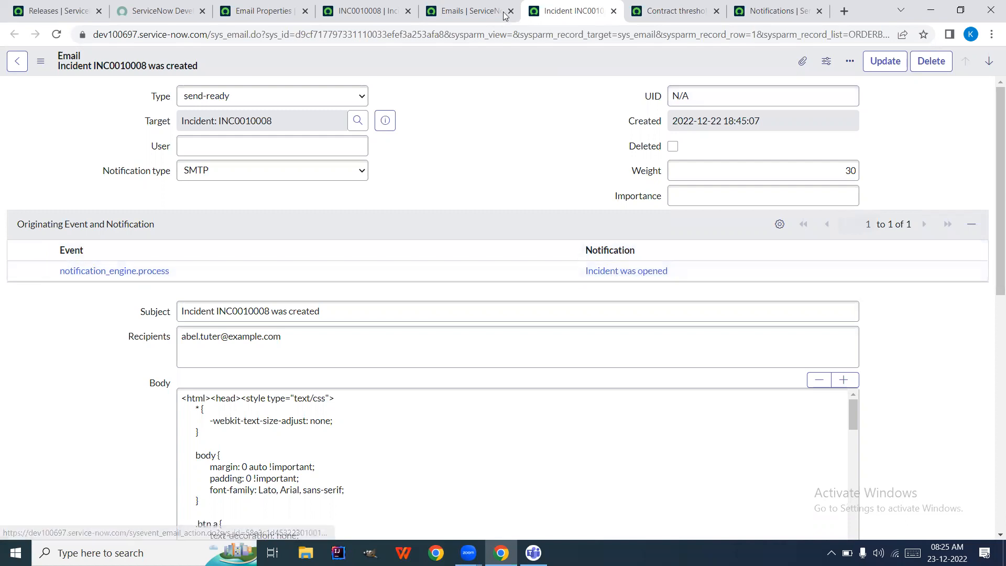
Open the Incident was opened notification from the INC0010008 email record
{"action": "left_click", "coordinate": [764, 7]}
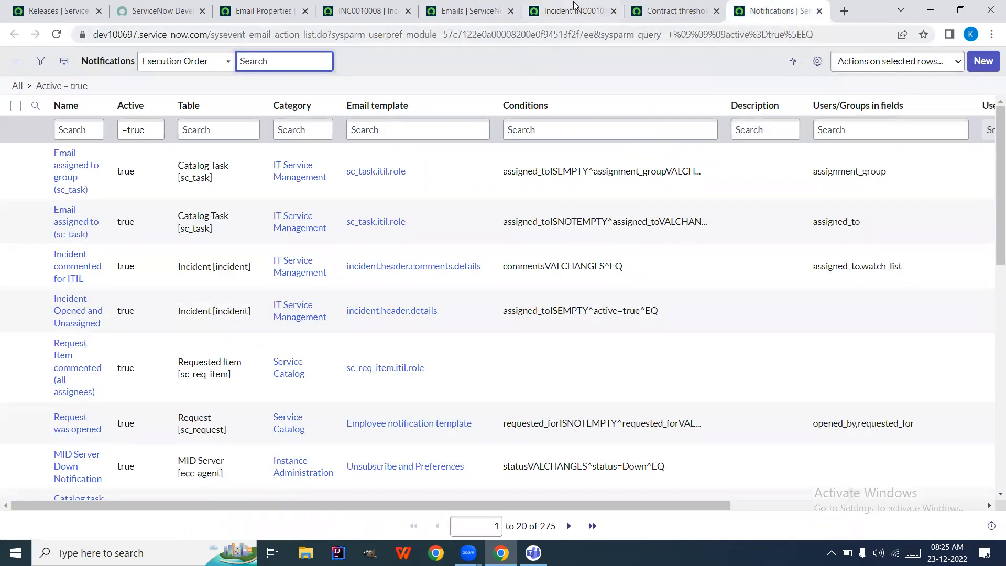
{"action": "left_click", "coordinate": [492, 17]}
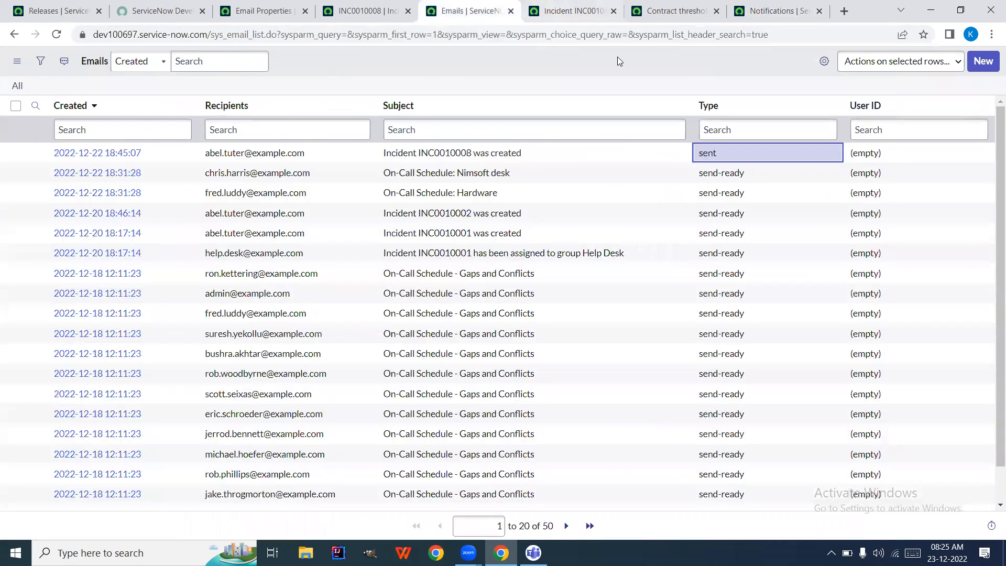
{"action": "left_click", "coordinate": [530, 7]}
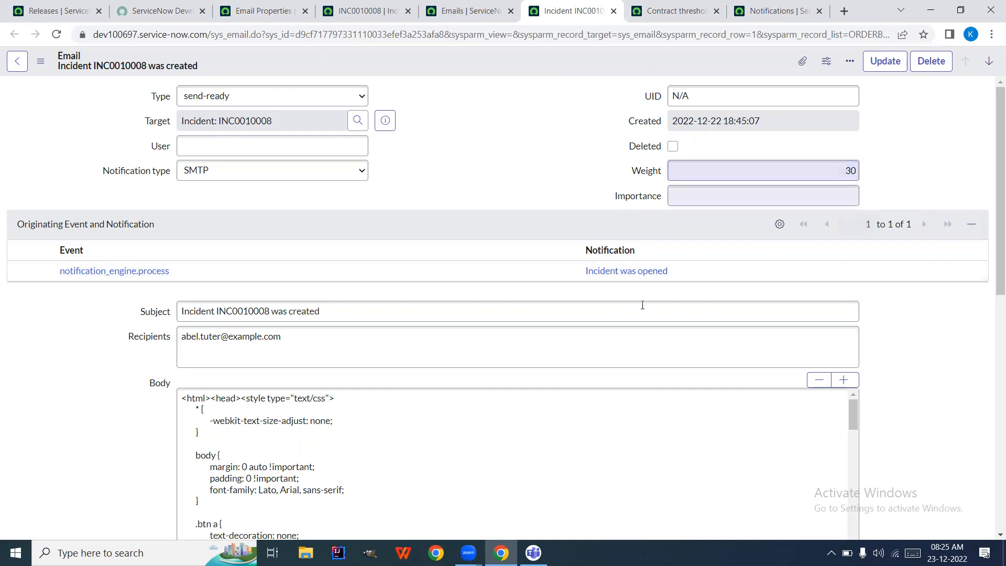
{"action": "left_click", "coordinate": [657, 274]}
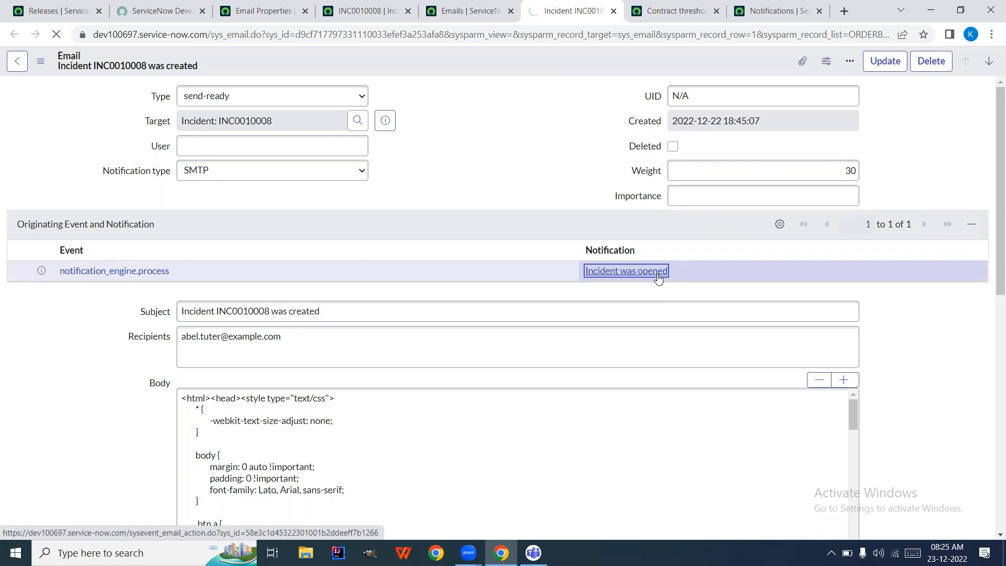
{"action": "left_click", "coordinate": [775, 11]}
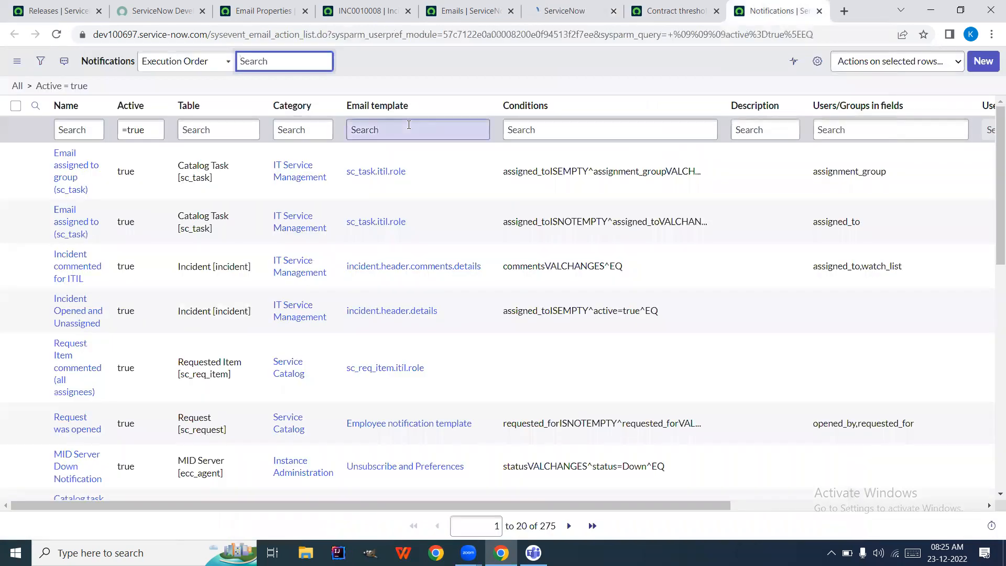
Filter the navigator for 'notification', browse System Notification, and bring up the Emails list
{"action": "left_click", "coordinate": [71, 131]}
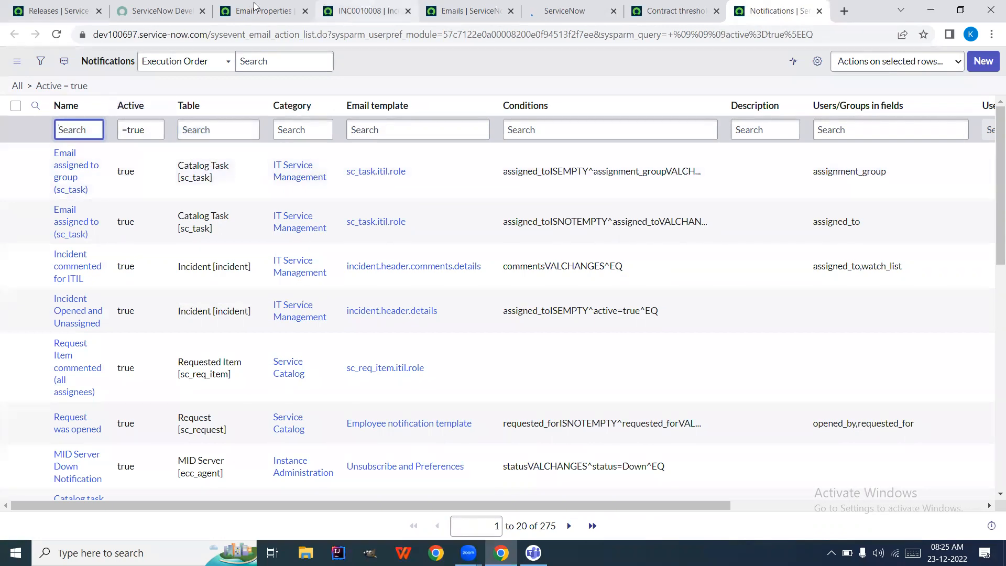
{"action": "left_click", "coordinate": [173, 10]}
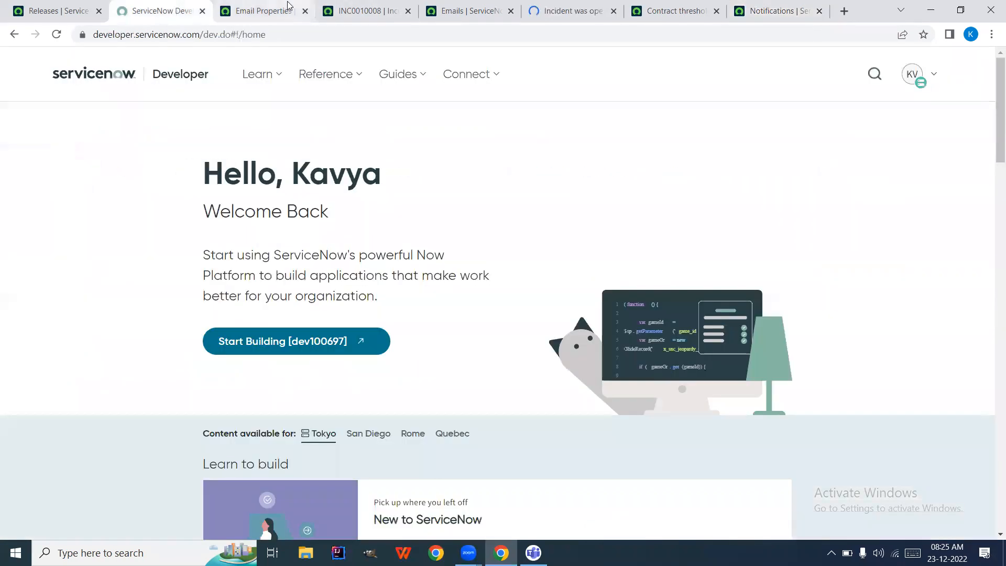
{"action": "left_click", "coordinate": [262, 11]}
{"action": "left_click", "coordinate": [102, 100]}
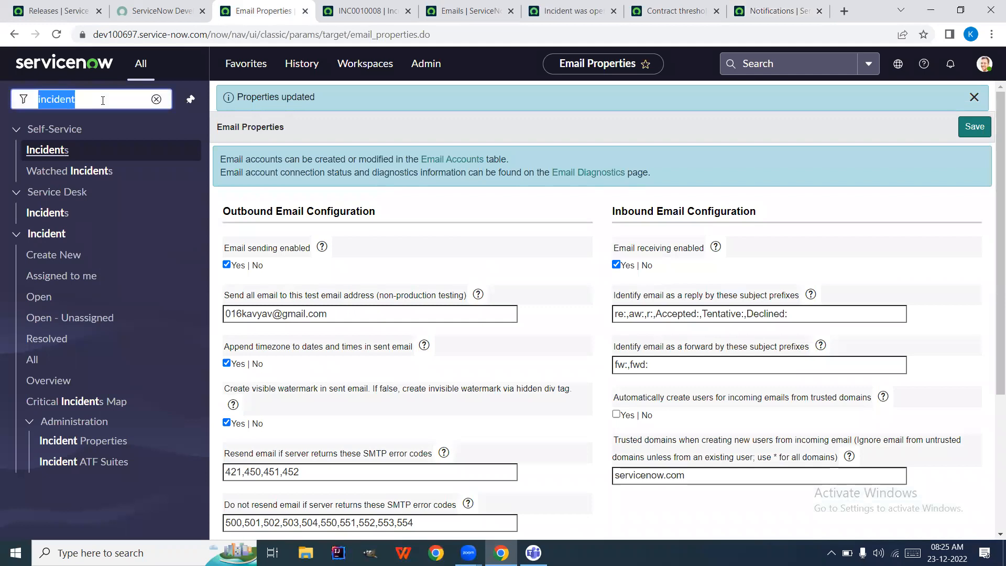
{"action": "type", "text": "noti"}
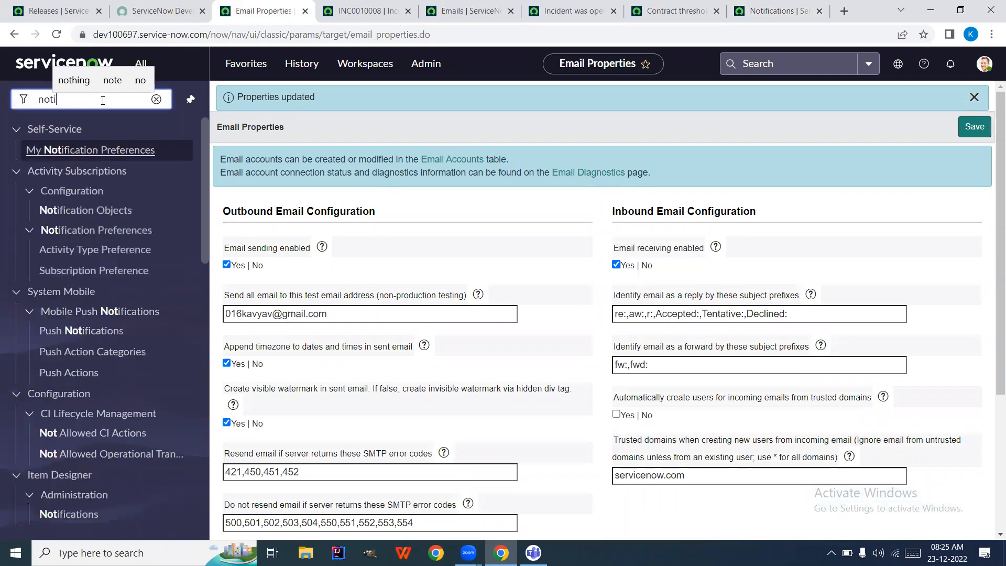
{"action": "type", "text": "ficat"}
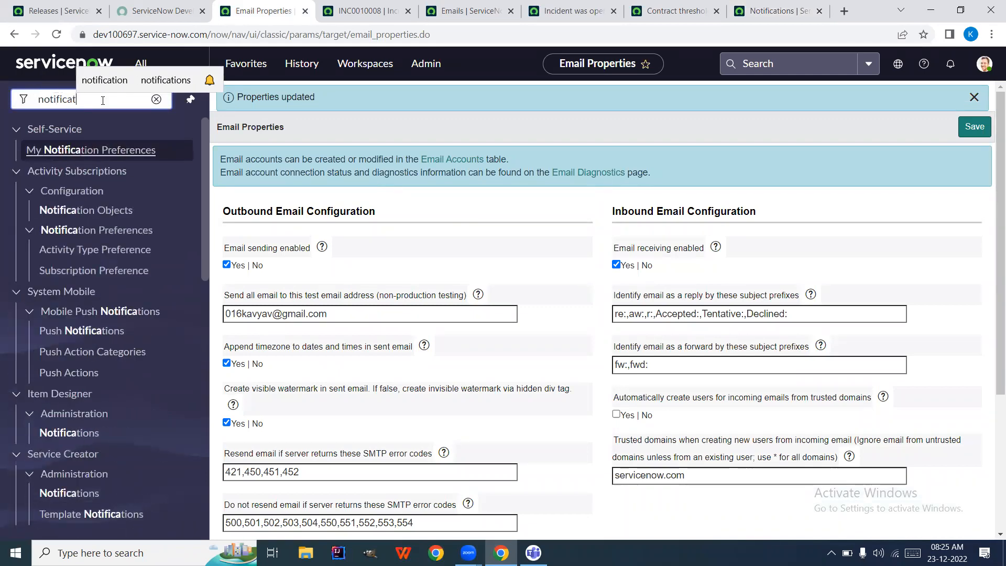
{"action": "type", "text": "ion"}
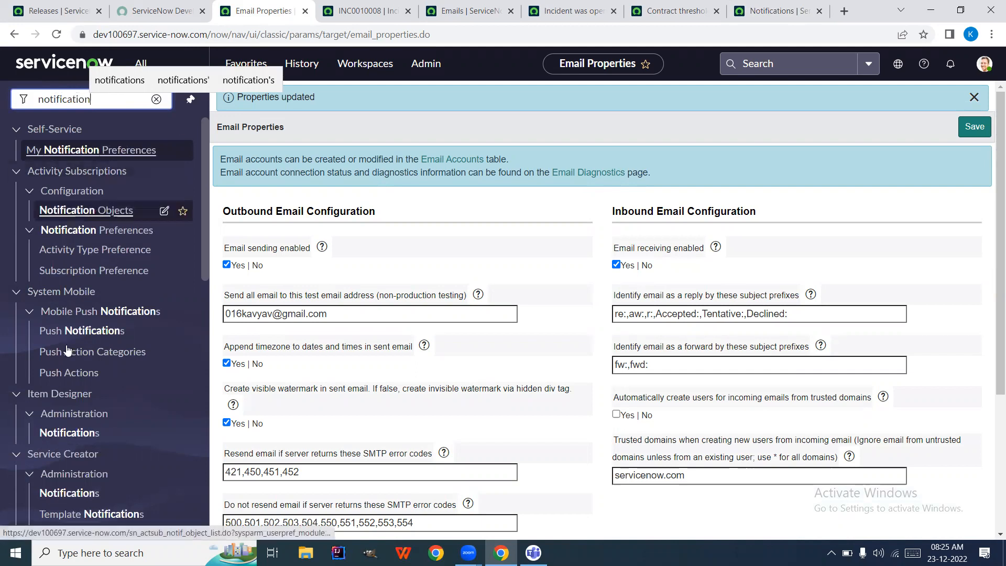
{"action": "scroll", "coordinate": [72, 292], "scroll_direction": "down", "scroll_amount": 7}
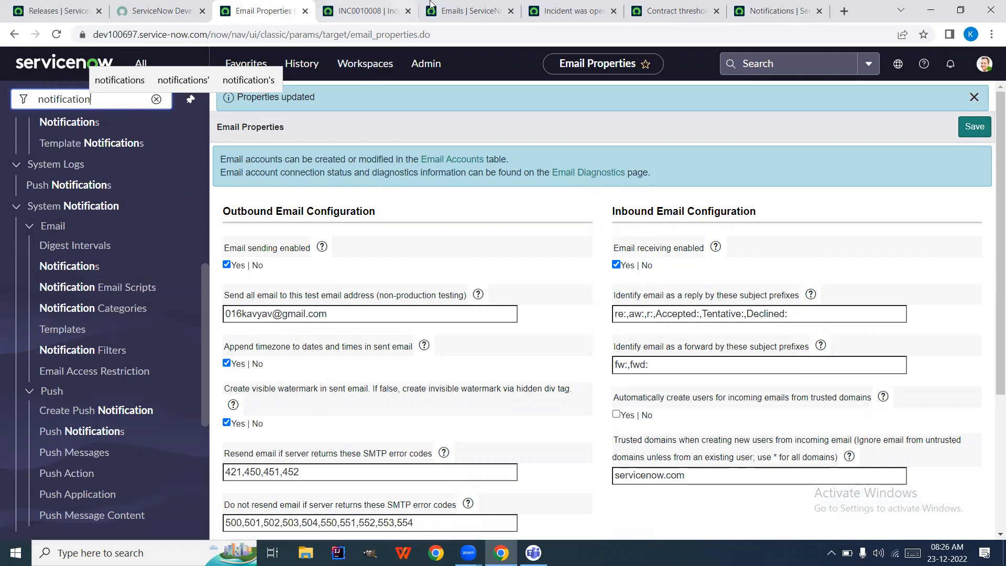
{"action": "left_click", "coordinate": [457, 11]}
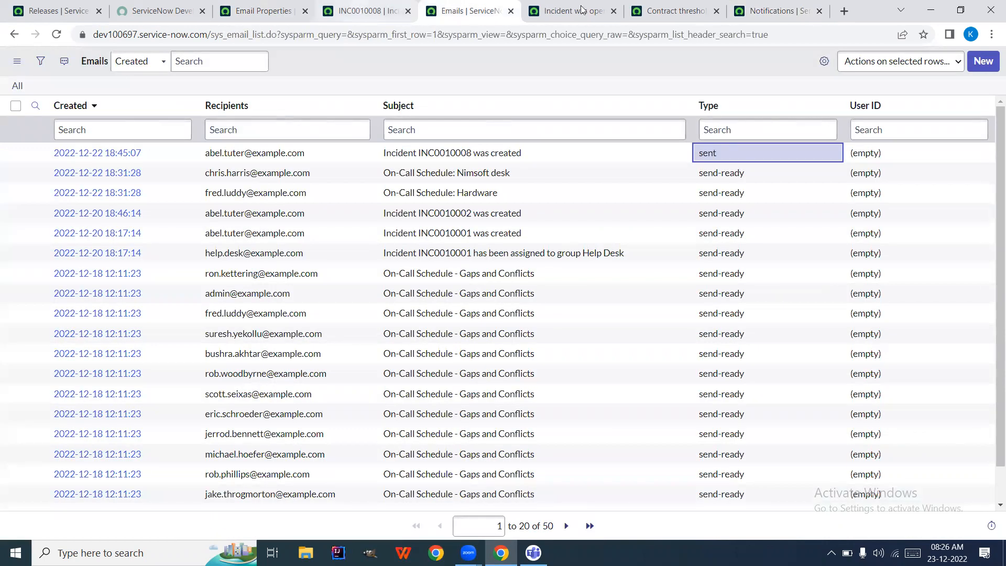
On the Incident was opened notification, try Type Meeting Invitation, revert to EMAIL, and select the Name
{"action": "left_click", "coordinate": [591, 18]}
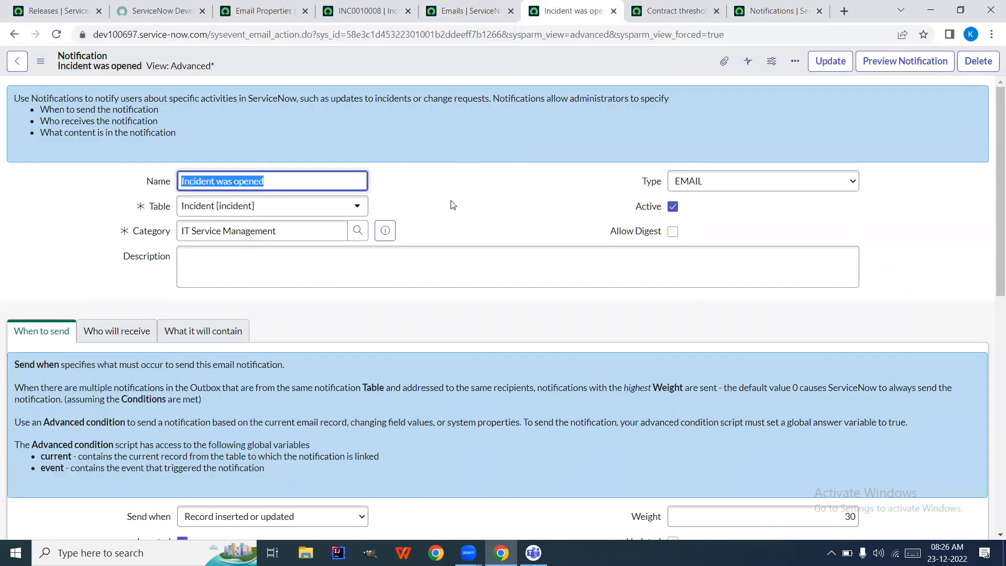
{"action": "left_click", "coordinate": [708, 181]}
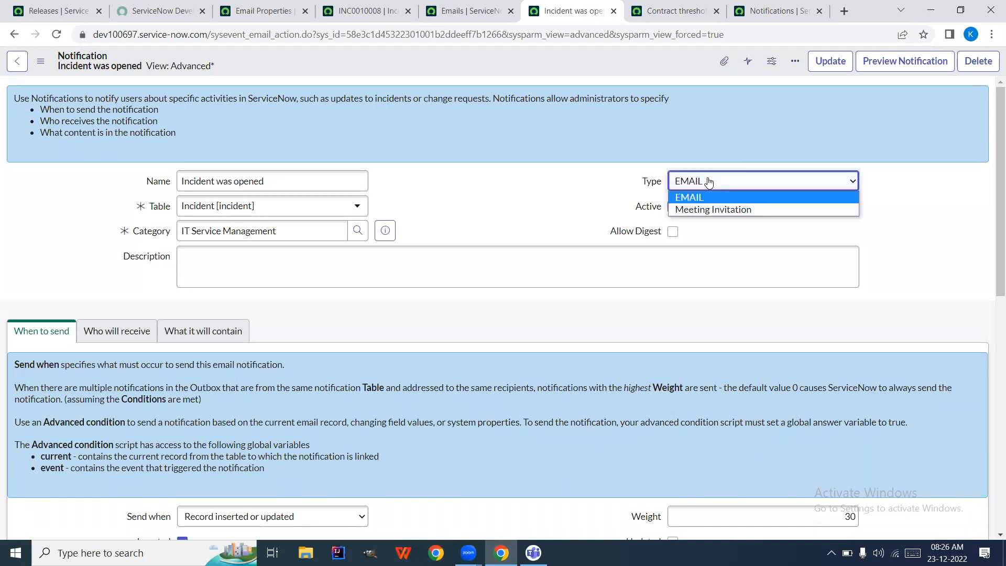
{"action": "left_click", "coordinate": [730, 209]}
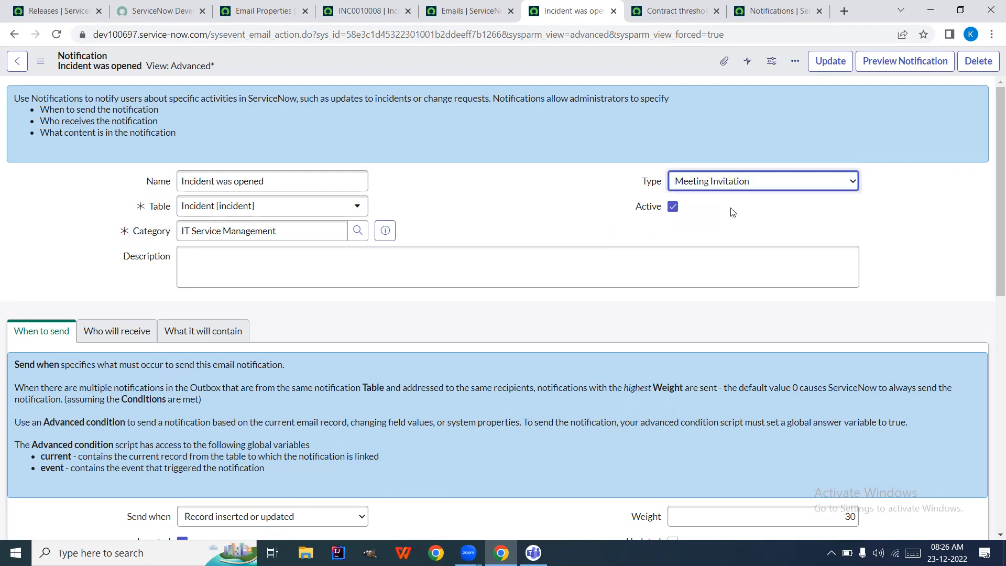
{"action": "left_click", "coordinate": [723, 186]}
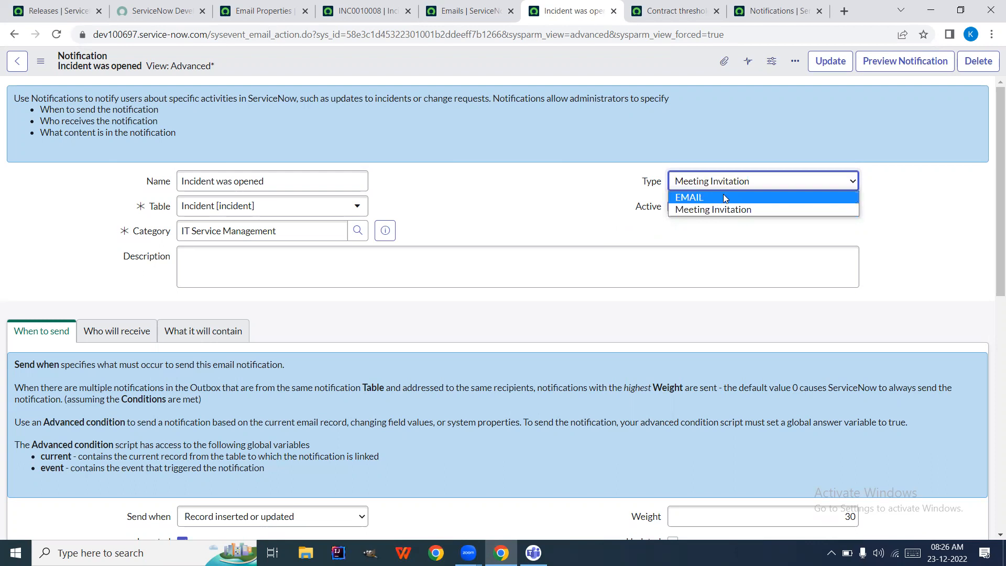
{"action": "left_click", "coordinate": [715, 197]}
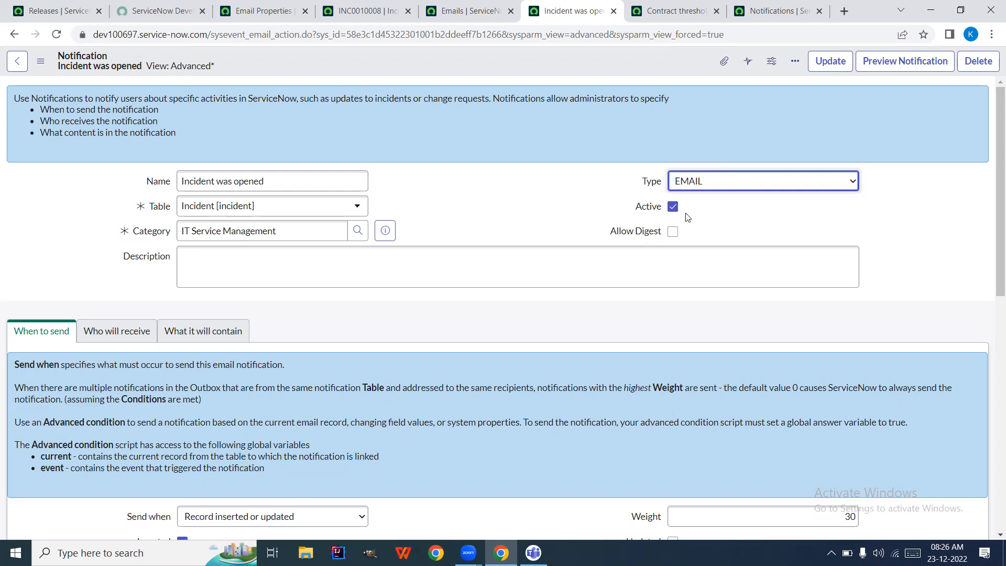
{"action": "left_click", "coordinate": [299, 179]}
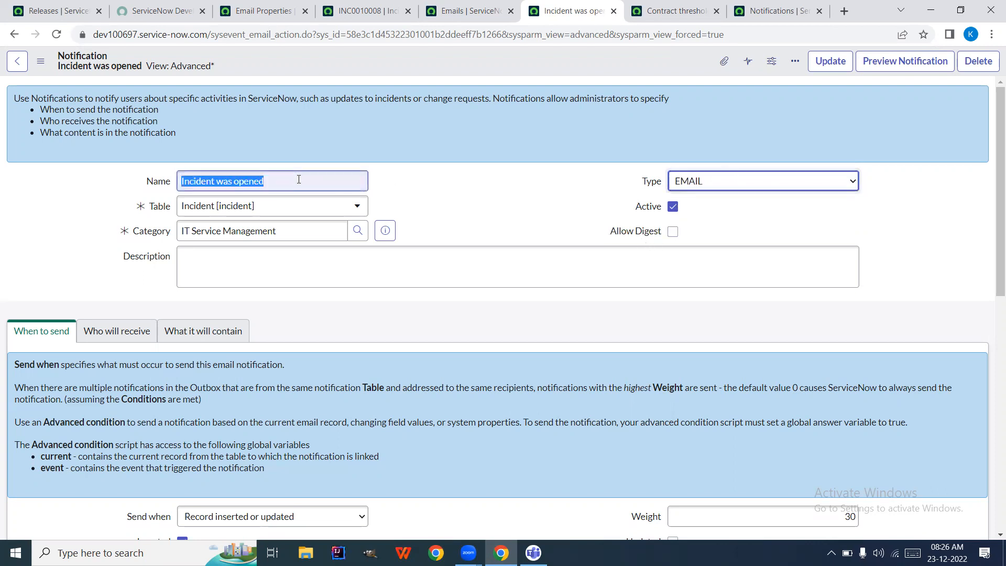
{"action": "triple_click", "coordinate": [299, 179]}
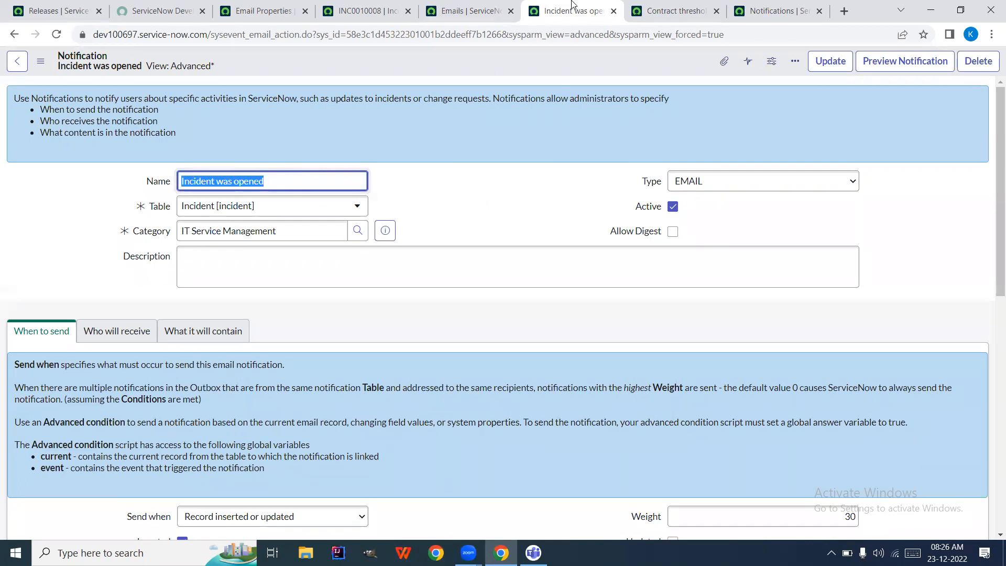
Confirm the first INC0010008 email's Notification column shows Incident was opened, then go back to that notification
{"action": "left_click", "coordinate": [464, 10]}
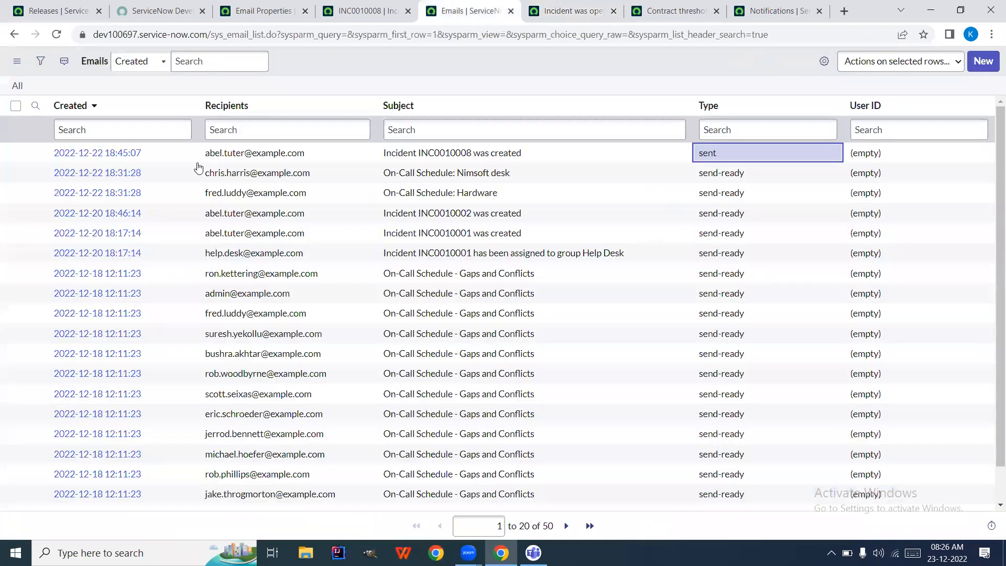
{"action": "left_click", "coordinate": [83, 154]}
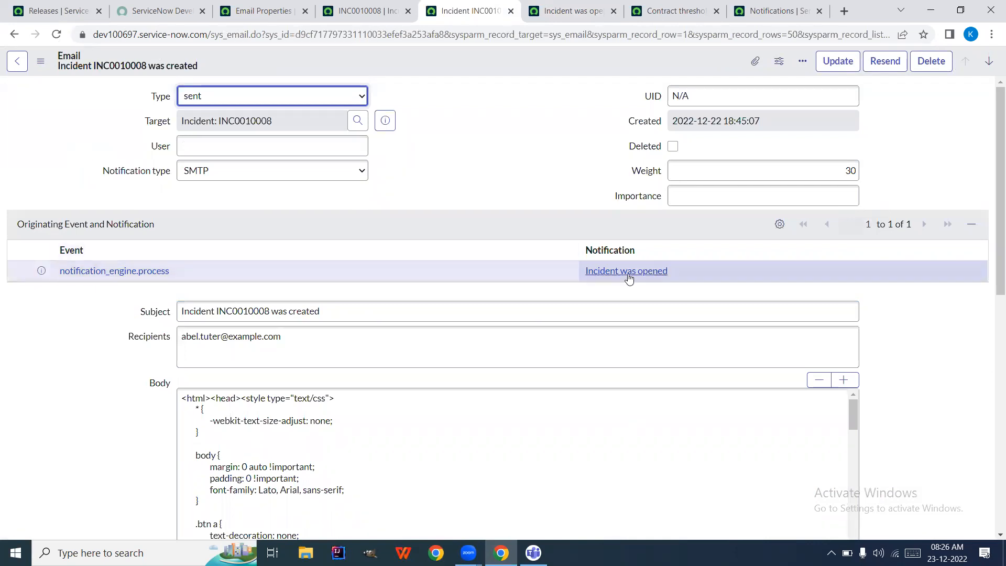
{"action": "left_click", "coordinate": [574, 5]}
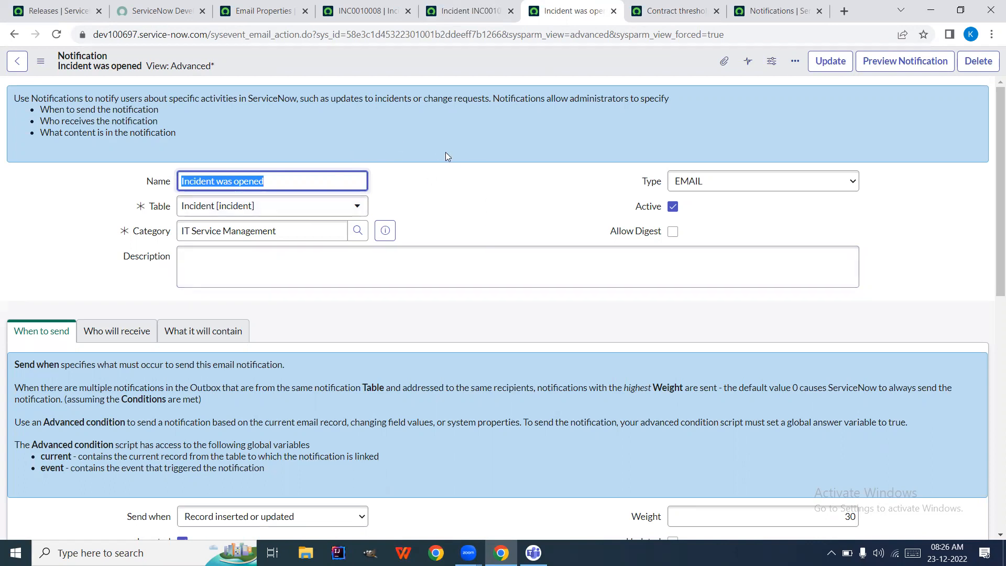
{"action": "left_click", "coordinate": [288, 227]}
{"action": "left_click", "coordinate": [388, 229]}
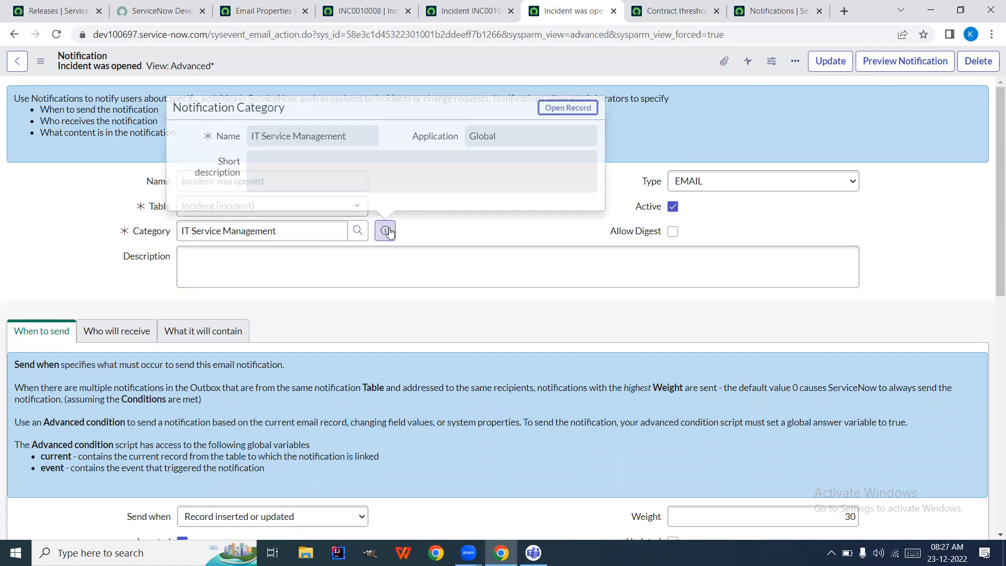
{"action": "right_click", "coordinate": [543, 113]}
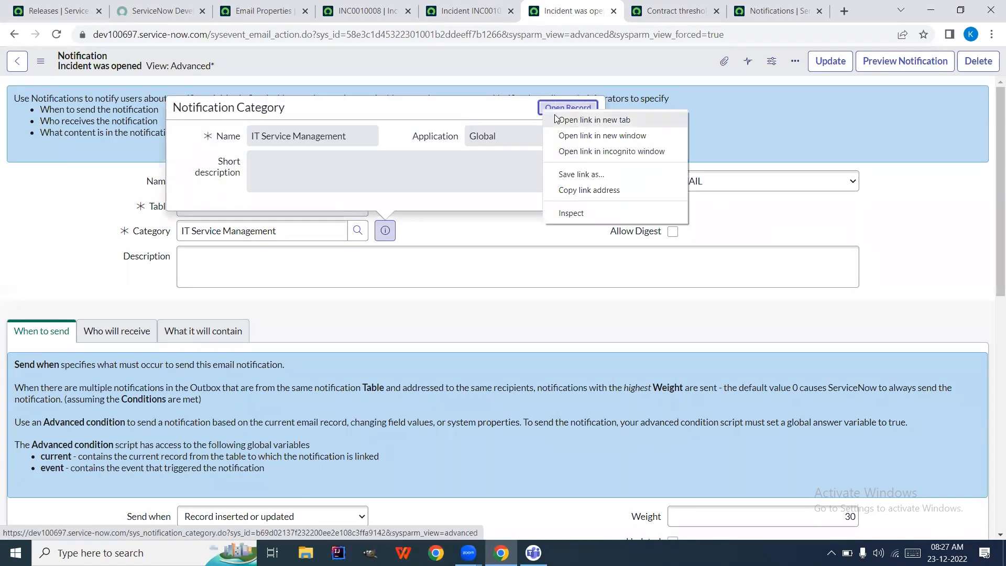
{"action": "left_click", "coordinate": [556, 118]}
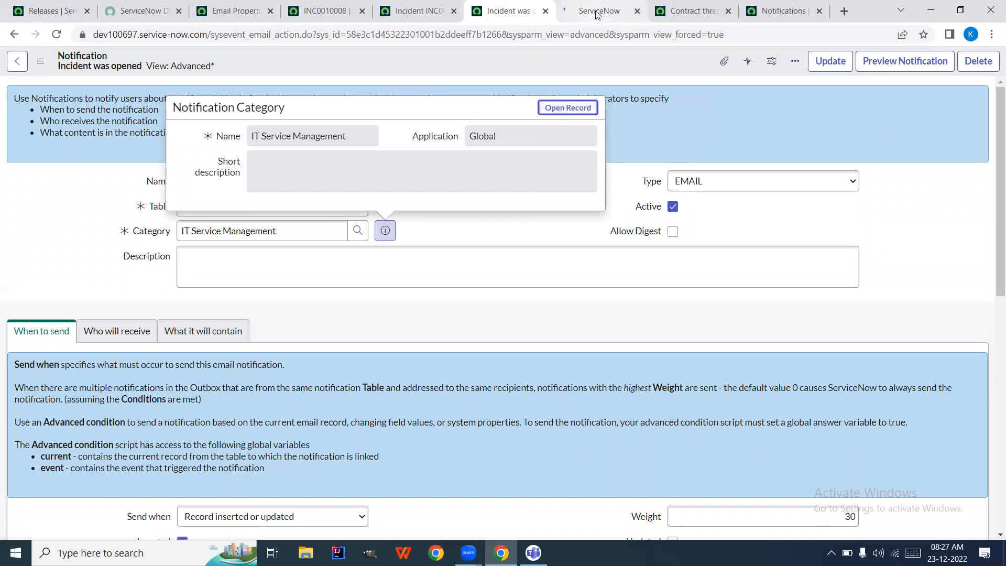
{"action": "left_click", "coordinate": [597, 11]}
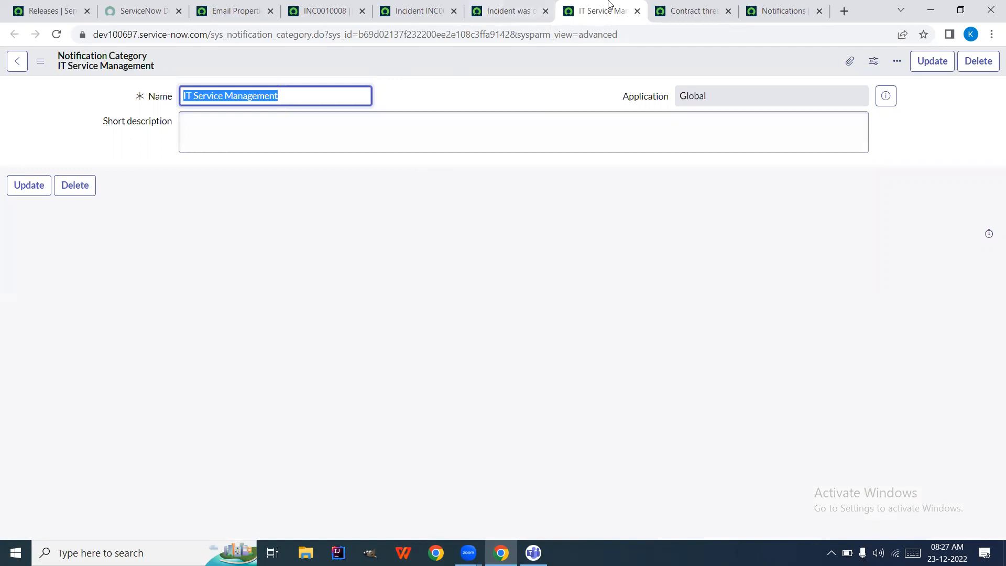
{"action": "left_click", "coordinate": [637, 11]}
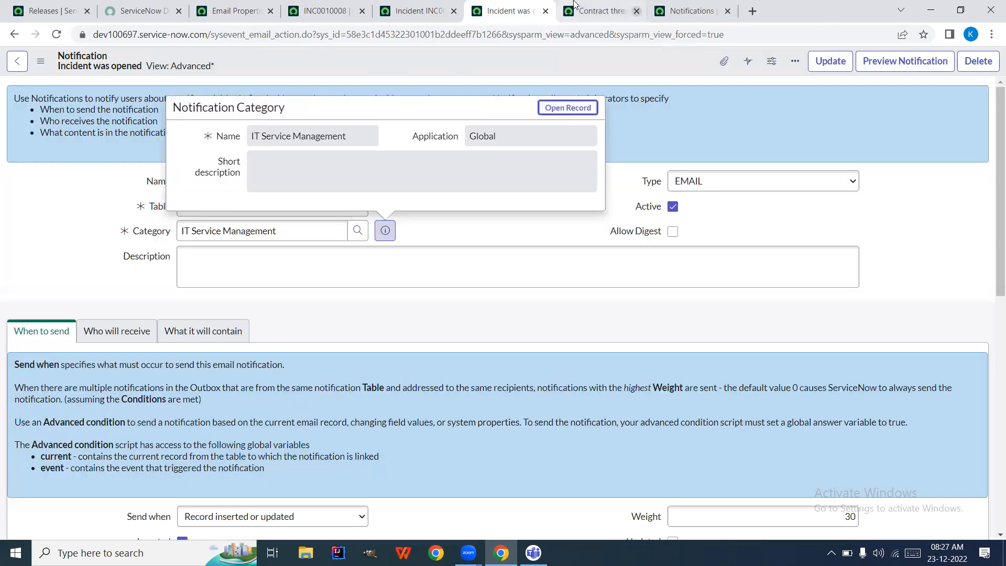
{"action": "left_click", "coordinate": [470, 230]}
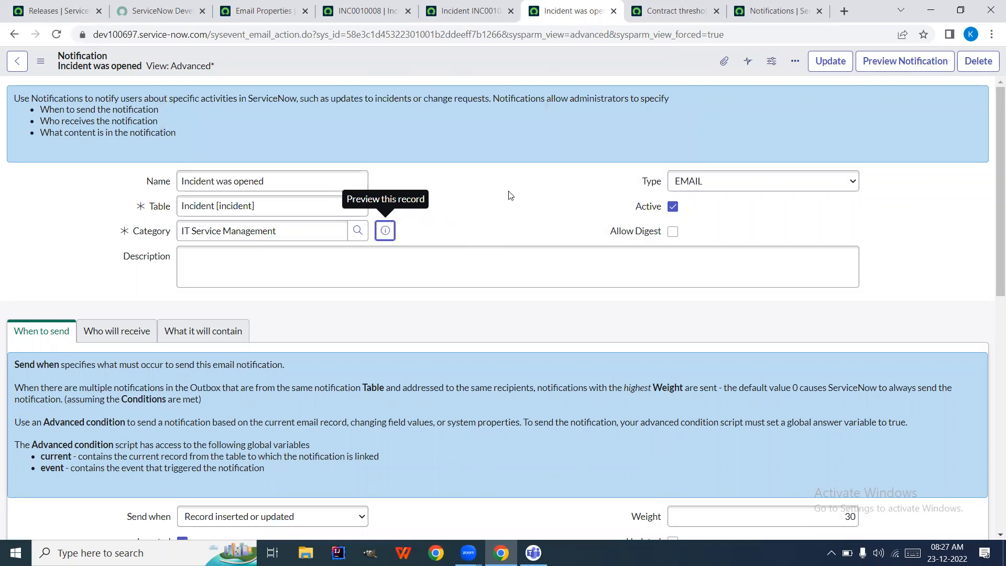
{"action": "left_click", "coordinate": [481, 202]}
{"action": "left_click", "coordinate": [293, 234]}
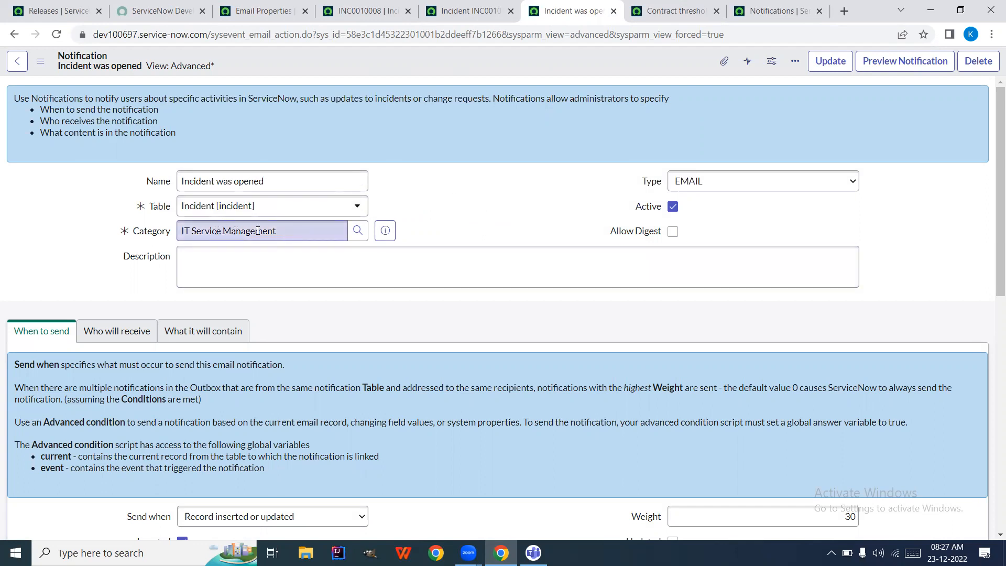
{"action": "scroll", "coordinate": [385, 216], "scroll_direction": "down", "scroll_amount": 1}
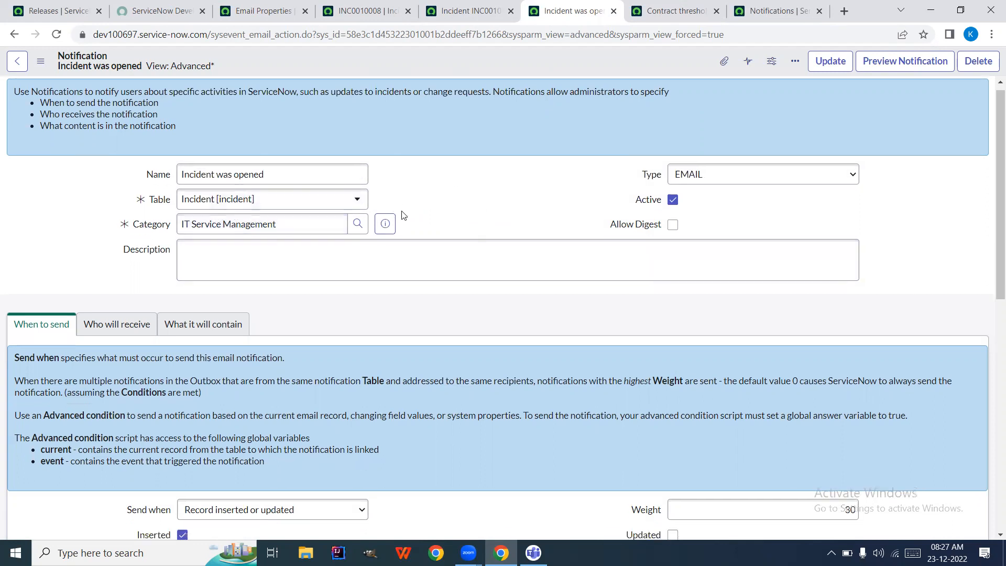
{"action": "left_click", "coordinate": [326, 227]}
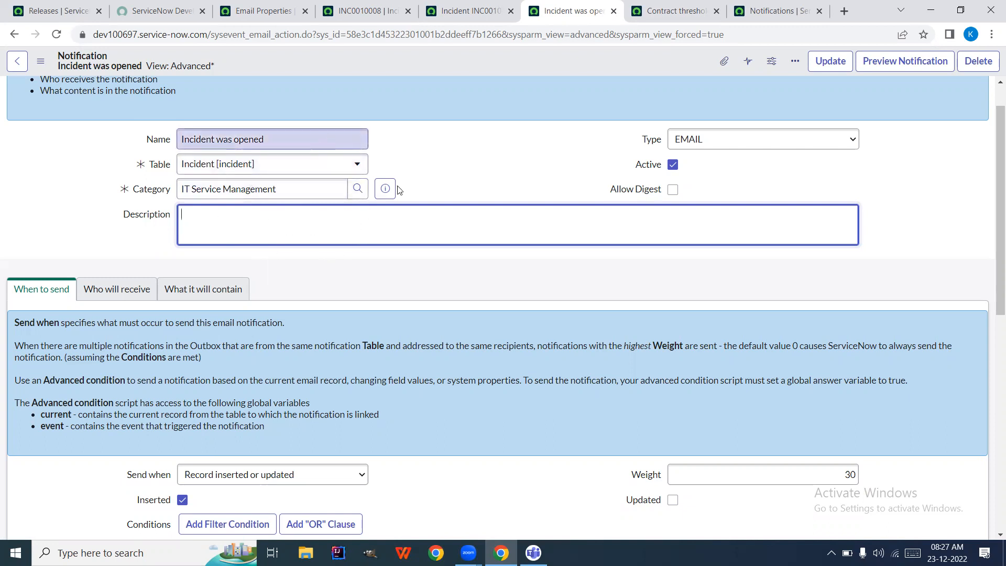
{"action": "scroll", "coordinate": [282, 205], "scroll_direction": "down", "scroll_amount": 1}
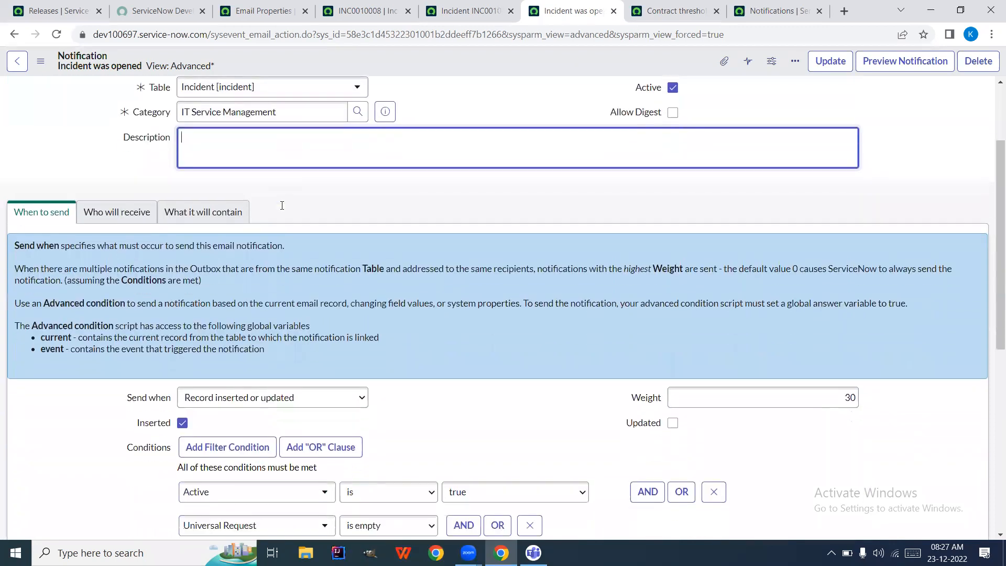
{"action": "scroll", "coordinate": [281, 208], "scroll_direction": "down", "scroll_amount": 1}
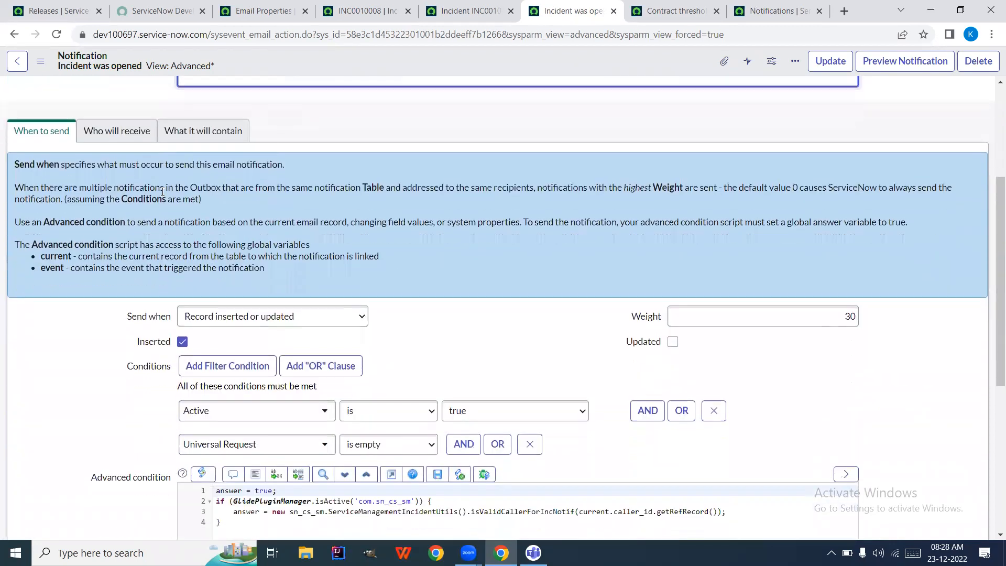
{"action": "left_click", "coordinate": [93, 133]}
{"action": "left_click", "coordinate": [187, 133]}
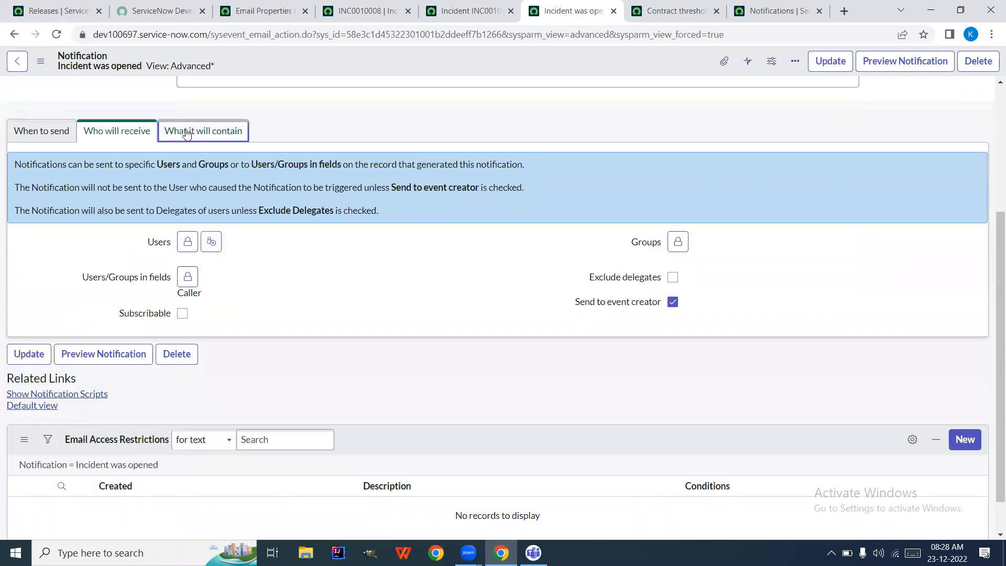
{"action": "left_click", "coordinate": [48, 138]}
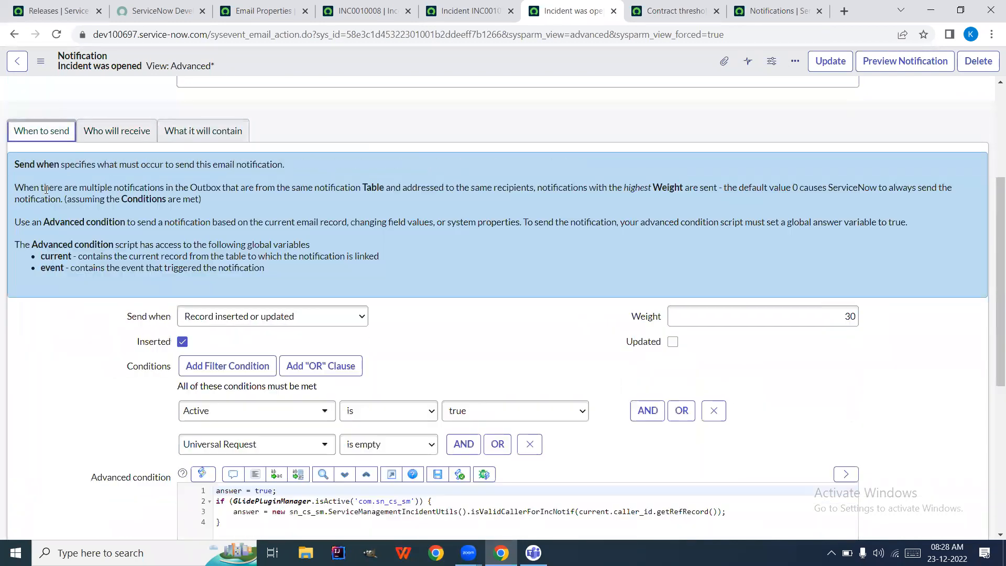
{"action": "scroll", "coordinate": [73, 284], "scroll_direction": "down", "scroll_amount": 2}
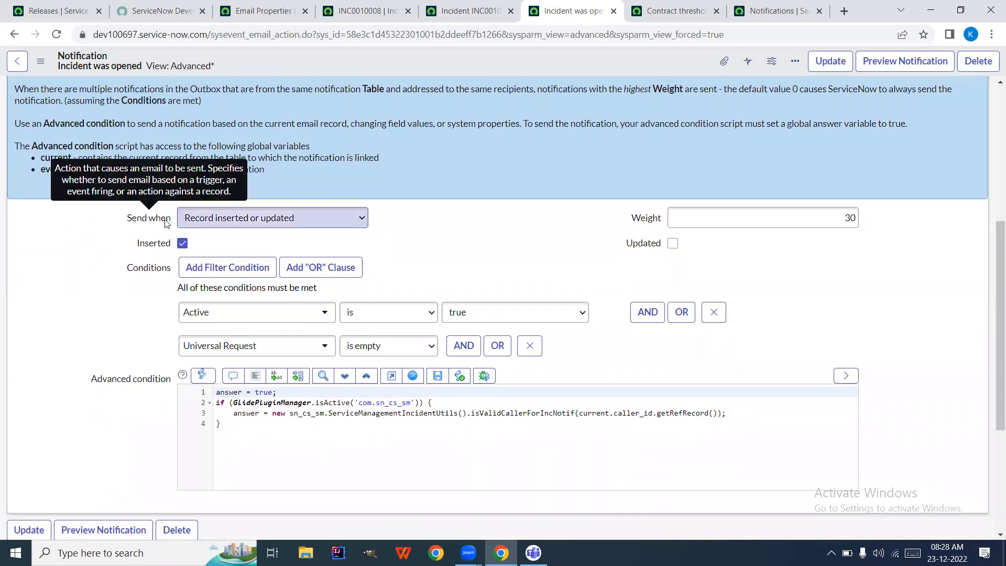
{"action": "left_click", "coordinate": [303, 218]}
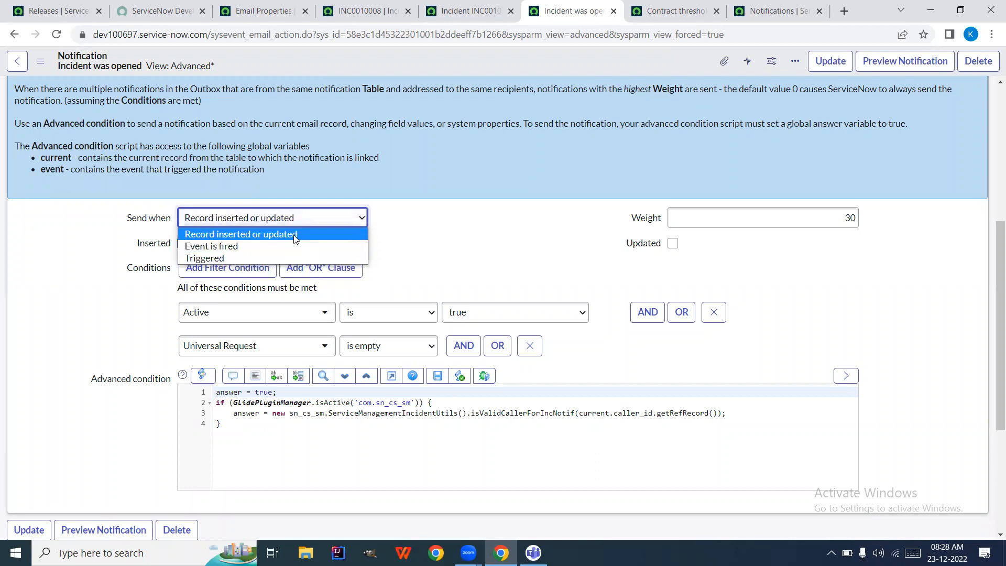
{"action": "left_click", "coordinate": [396, 211]}
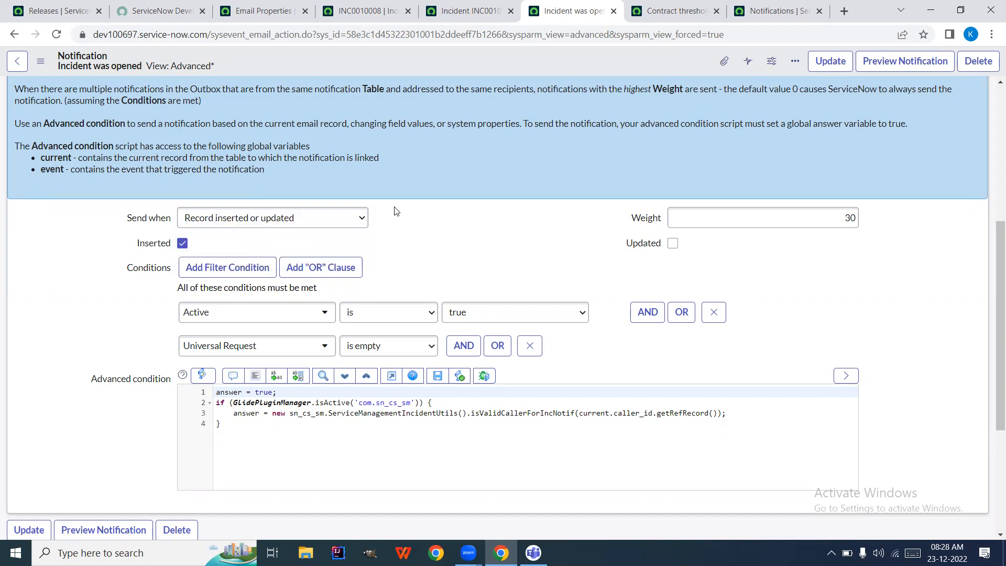
{"action": "scroll", "coordinate": [388, 213], "scroll_direction": "up", "scroll_amount": 1}
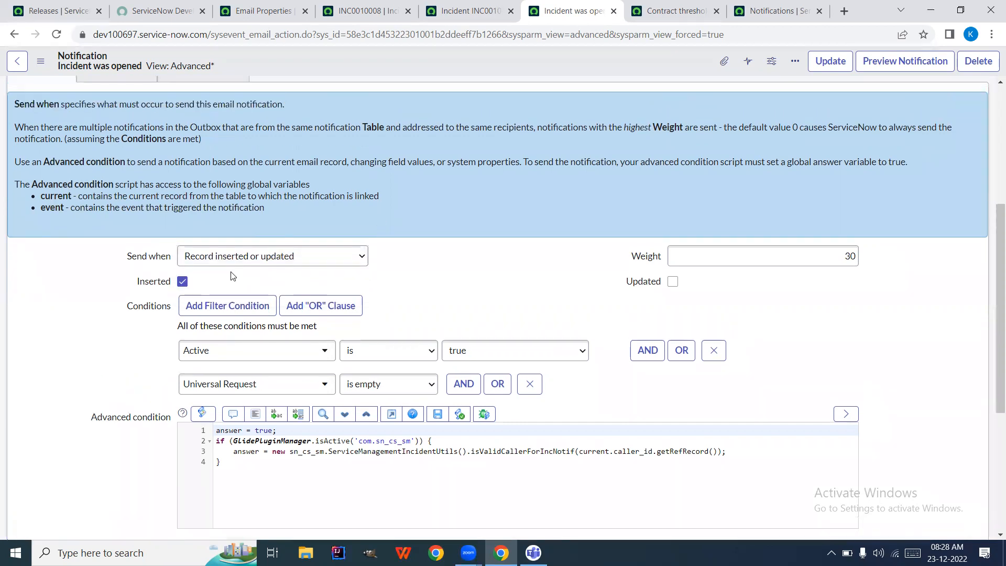
{"action": "scroll", "coordinate": [378, 225], "scroll_direction": "up", "scroll_amount": 5}
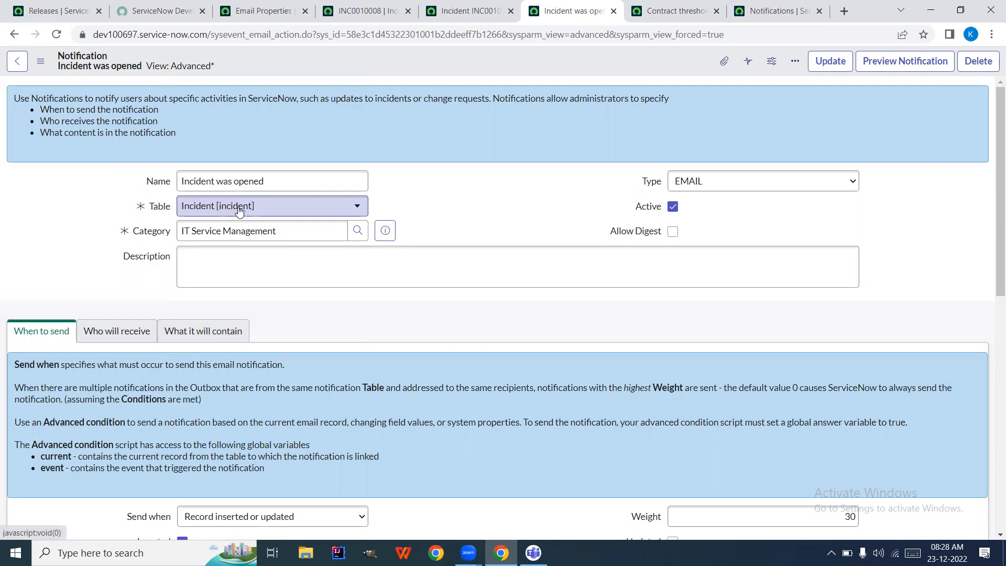
{"action": "scroll", "coordinate": [351, 259], "scroll_direction": "down", "scroll_amount": 3}
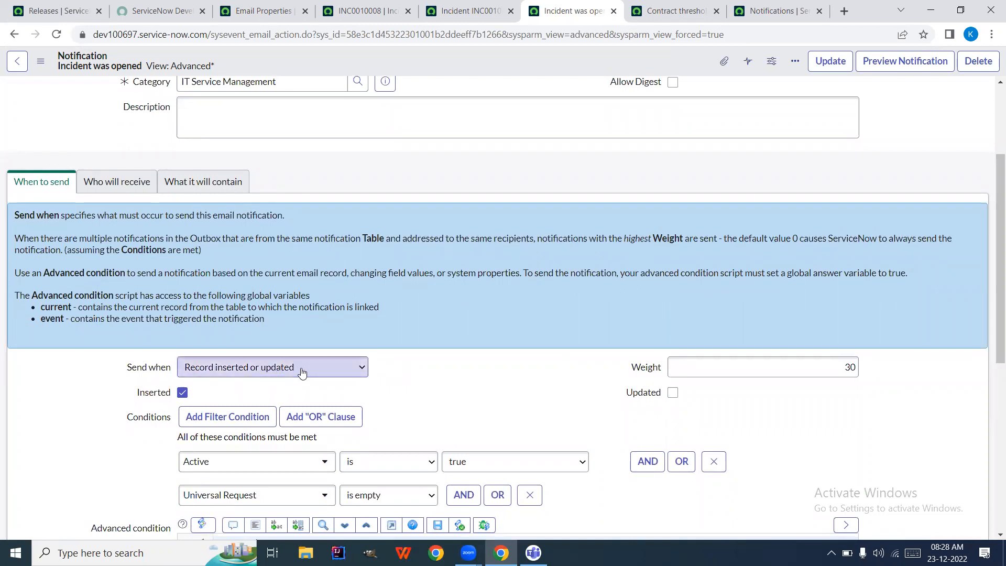
{"action": "scroll", "coordinate": [429, 366], "scroll_direction": "down", "scroll_amount": 2}
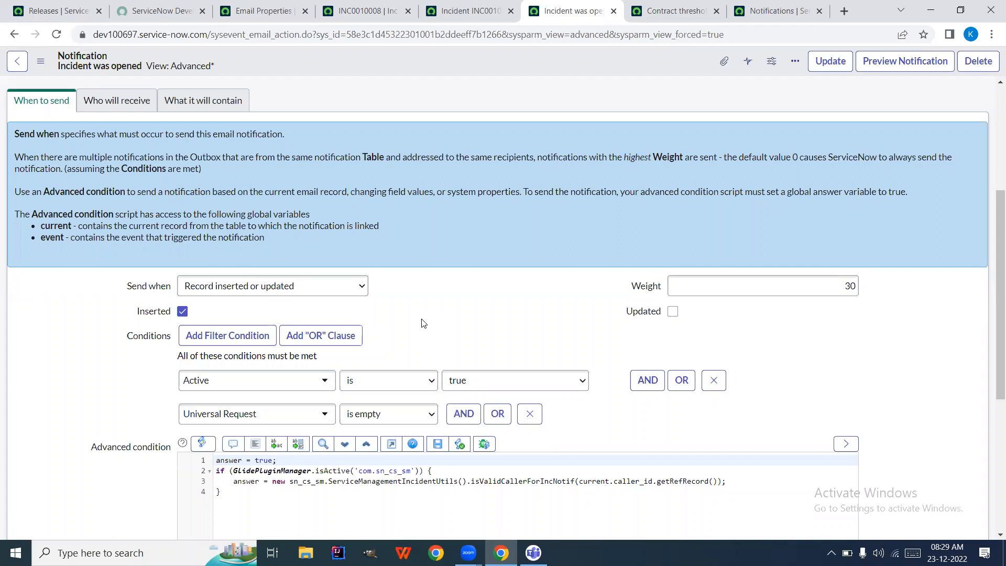
{"action": "left_click", "coordinate": [335, 287]}
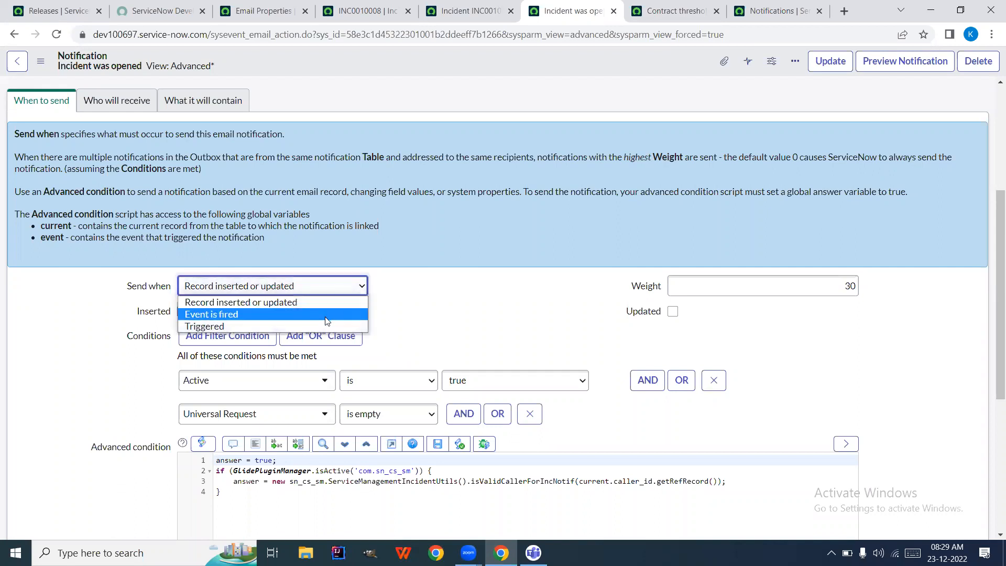
{"action": "left_click", "coordinate": [333, 326]}
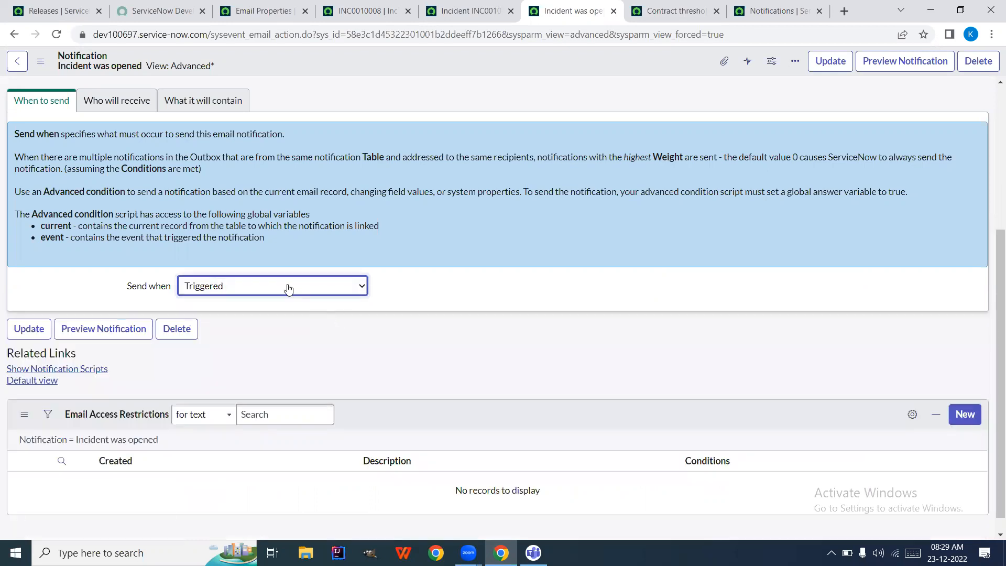
{"action": "mouse_move", "coordinate": [163, 293]}
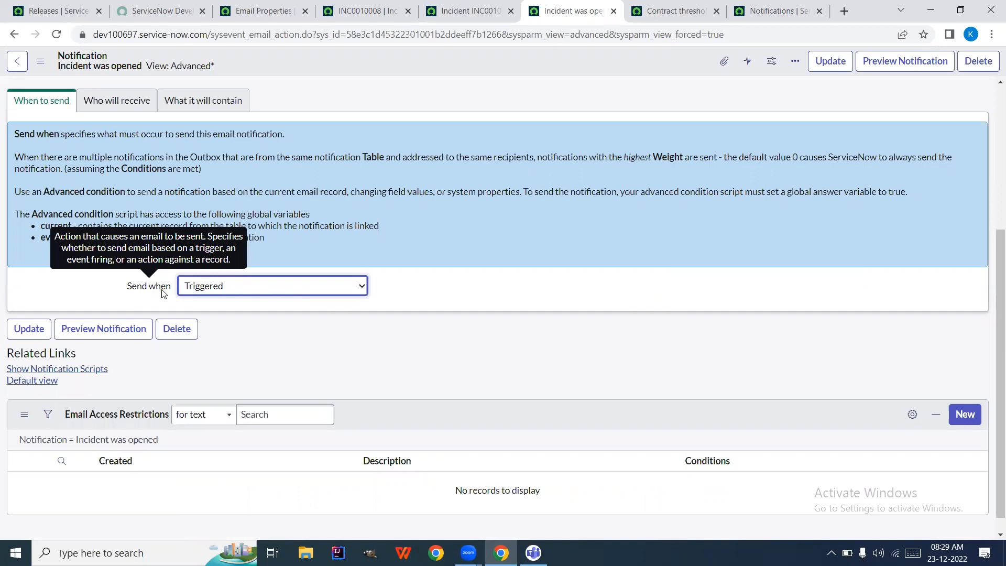
{"action": "left_click", "coordinate": [296, 291]}
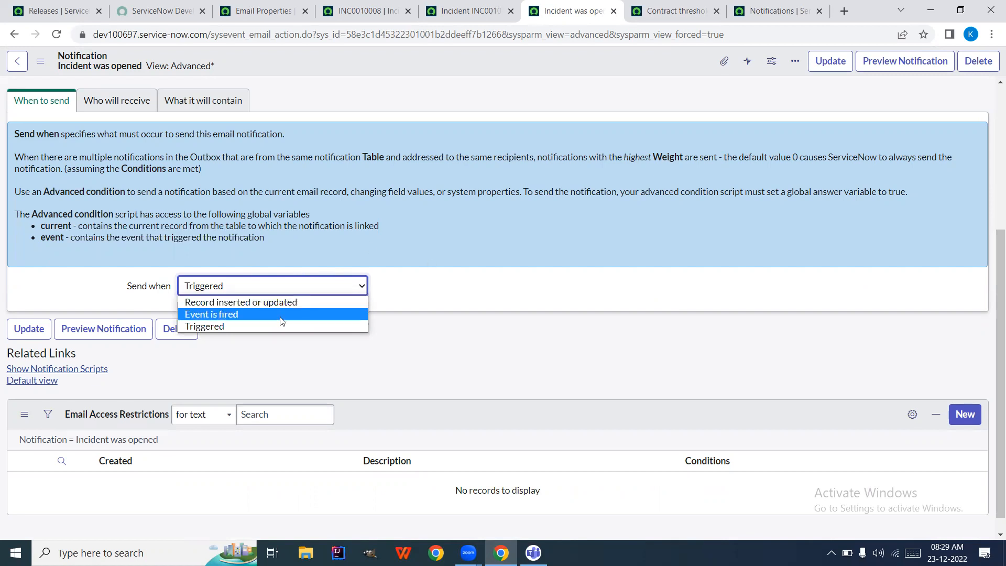
{"action": "left_click", "coordinate": [256, 303]}
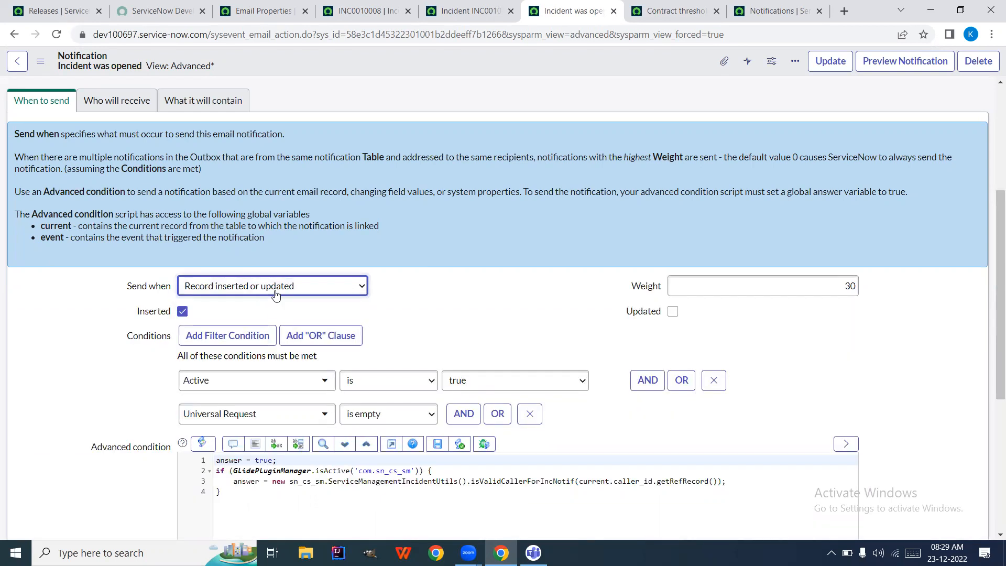
{"action": "left_click", "coordinate": [257, 295]}
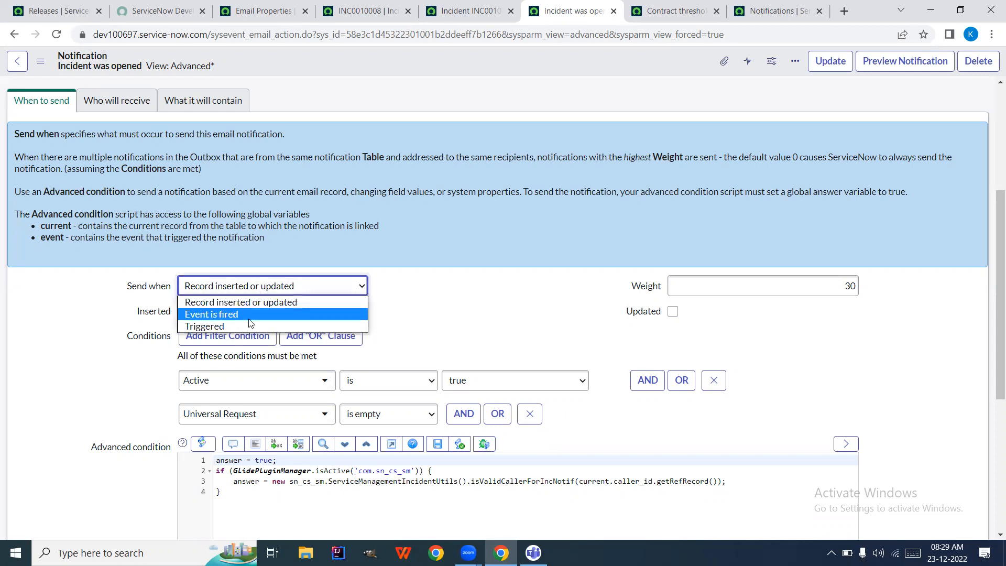
{"action": "left_click", "coordinate": [249, 326]}
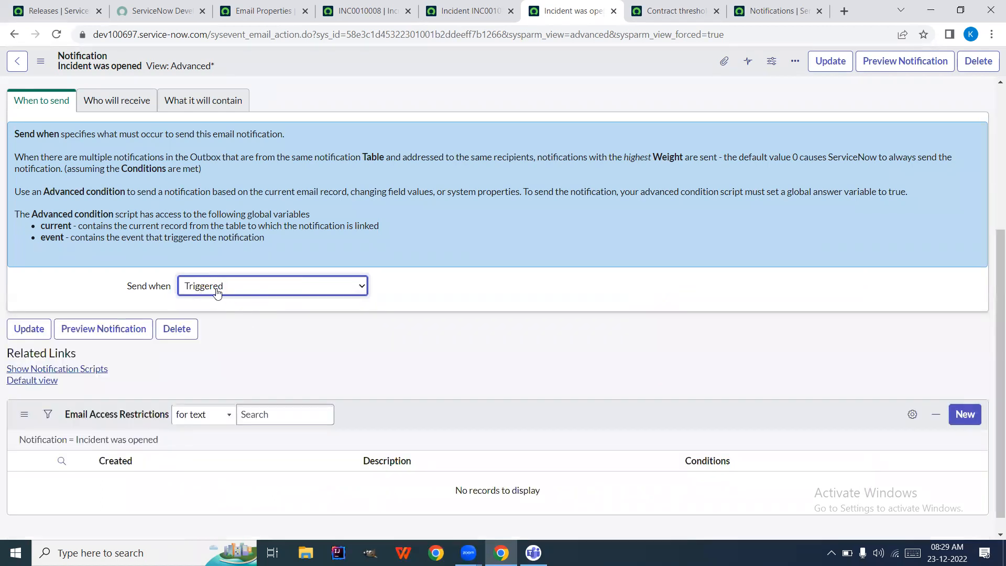
{"action": "left_click", "coordinate": [270, 292]}
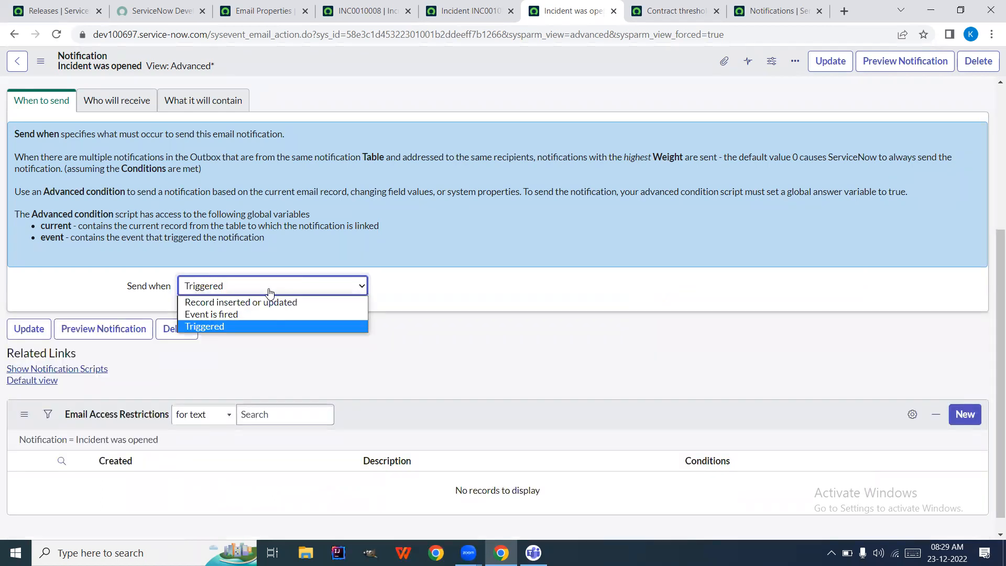
{"action": "left_click", "coordinate": [265, 304]}
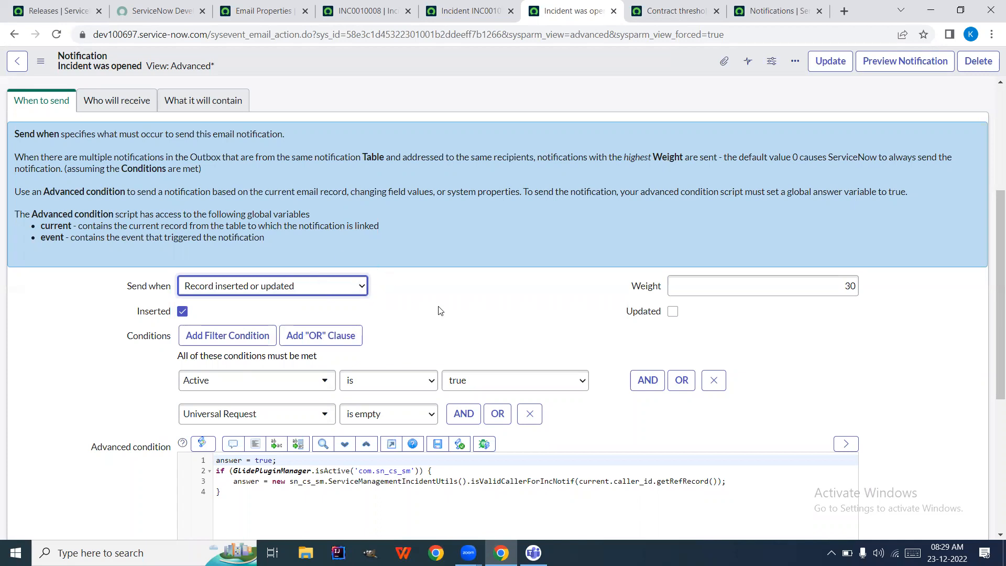
{"action": "scroll", "coordinate": [440, 310], "scroll_direction": "down", "scroll_amount": 1}
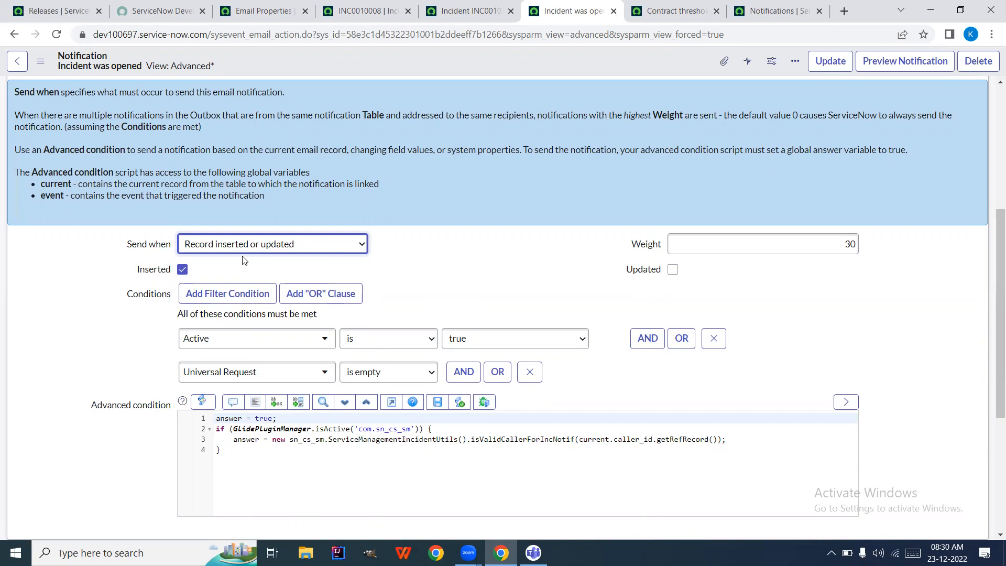
Tick Updated so the Incident was opened notification sends on updates as well as inserts
{"action": "mouse_move", "coordinate": [162, 274]}
{"action": "scroll", "coordinate": [461, 257], "scroll_direction": "up", "scroll_amount": 5}
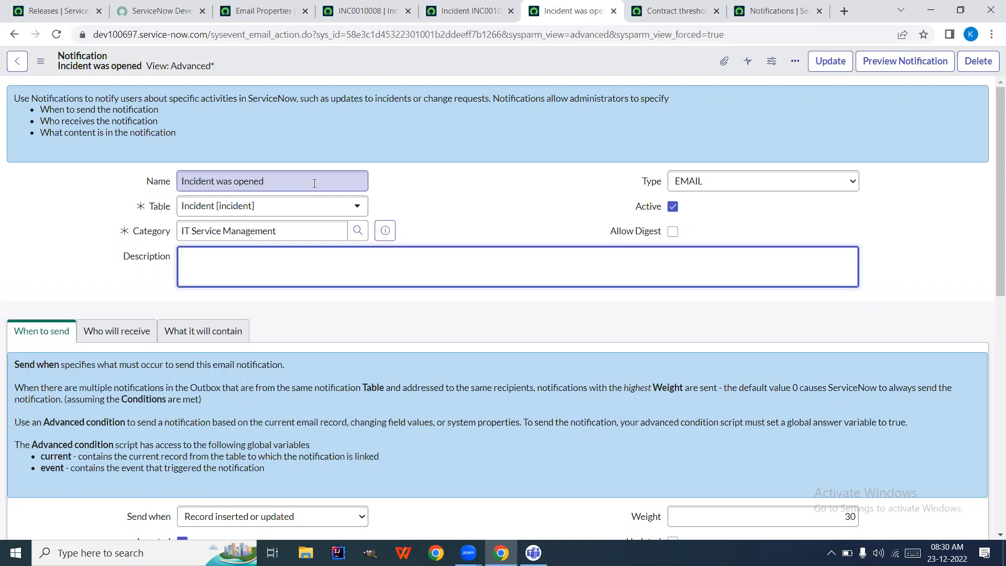
{"action": "scroll", "coordinate": [439, 217], "scroll_direction": "down", "scroll_amount": 2}
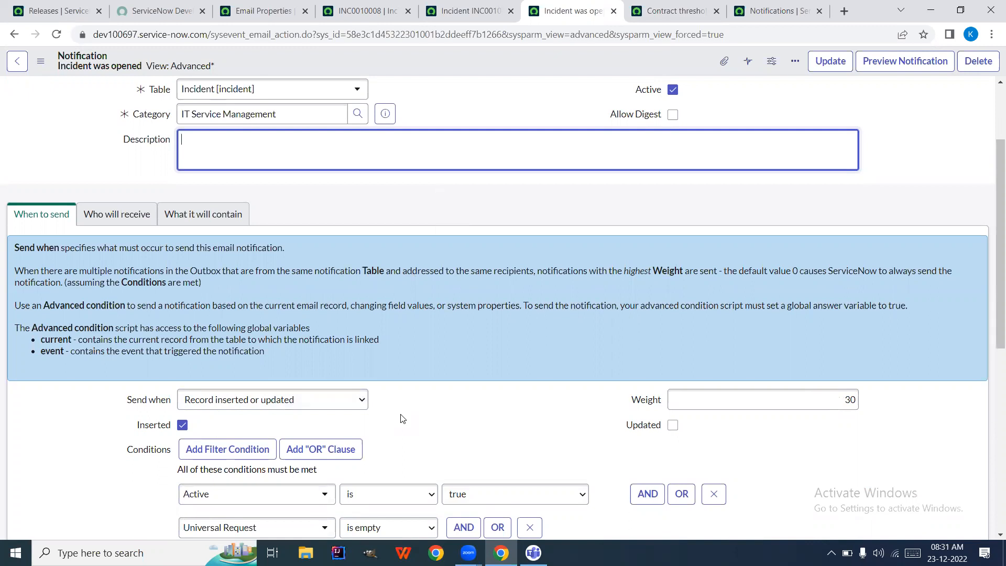
{"action": "left_click", "coordinate": [672, 425]}
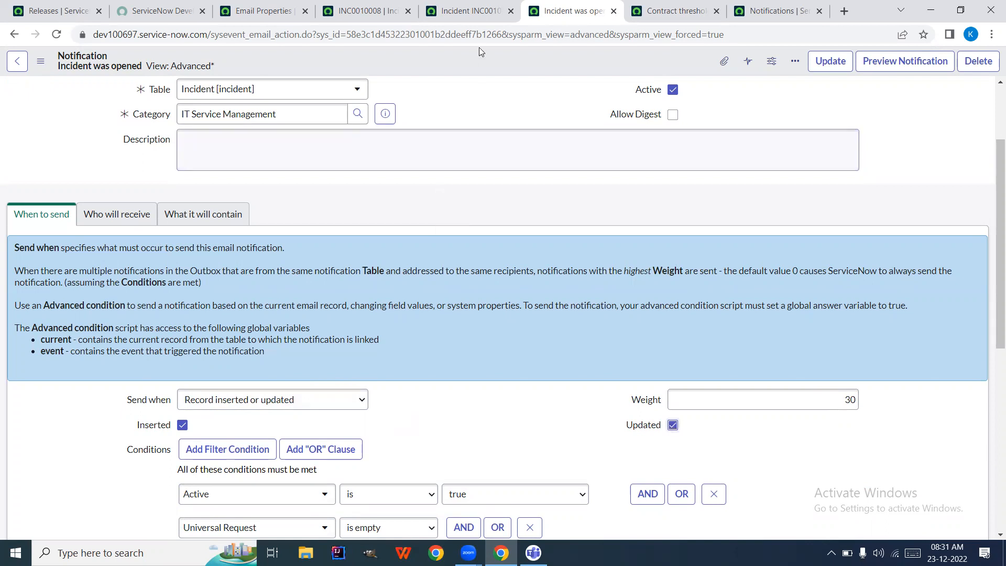
{"action": "left_click", "coordinate": [367, 11]}
Set incident INC0010008's Assignment group to Help Desk using the 'help' search
{"action": "left_click", "coordinate": [707, 224]}
{"action": "type", "text": "h"}
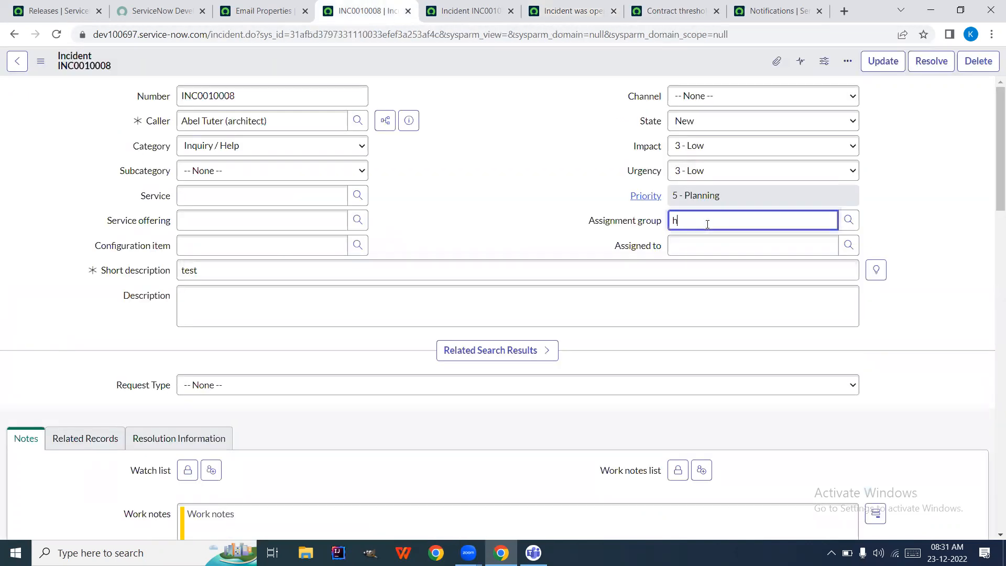
{"action": "type", "text": "elp"}
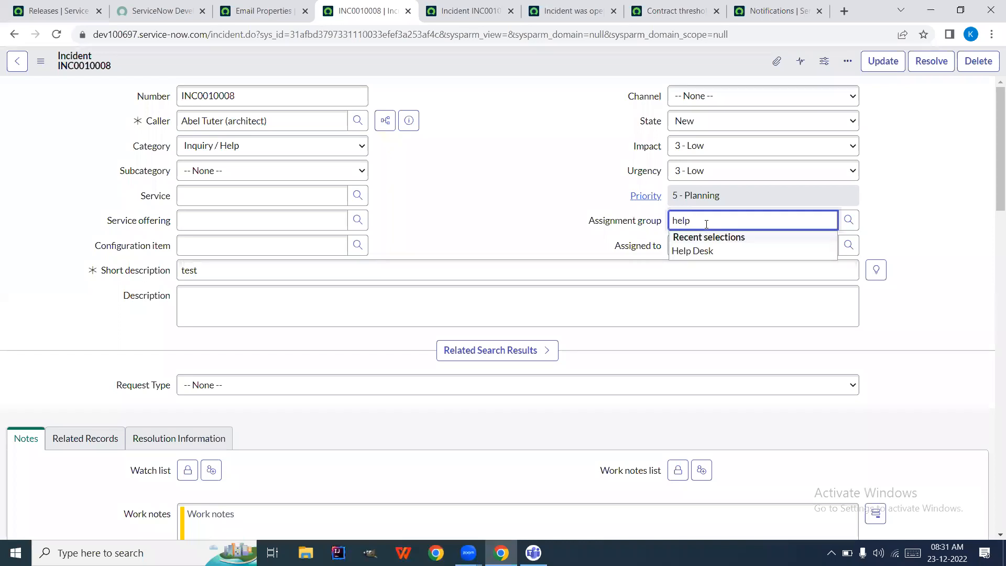
{"action": "left_click", "coordinate": [703, 251]}
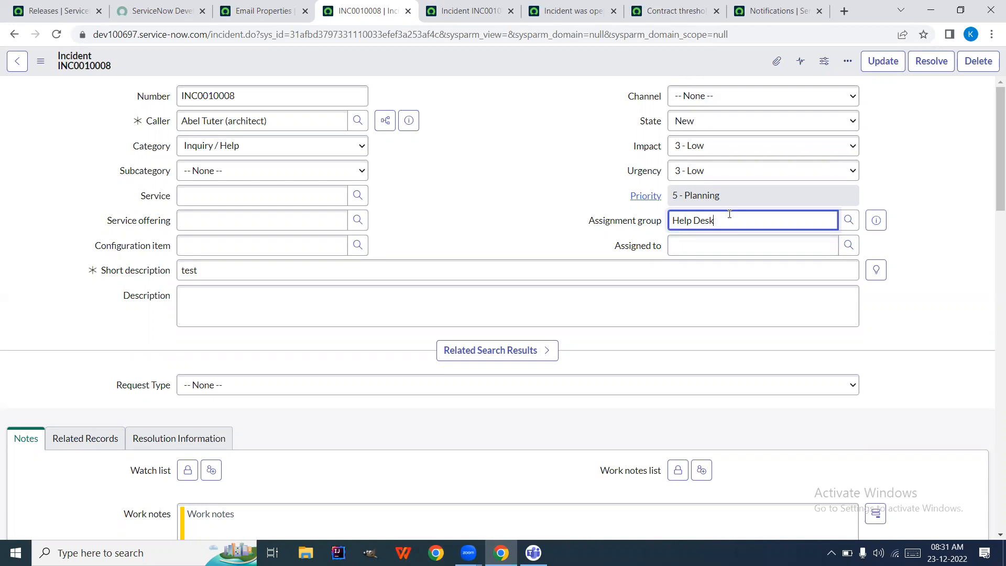
{"action": "key", "text": "ctrl+shift+Left"}
{"action": "key", "text": "ctrl+shift+Left"}
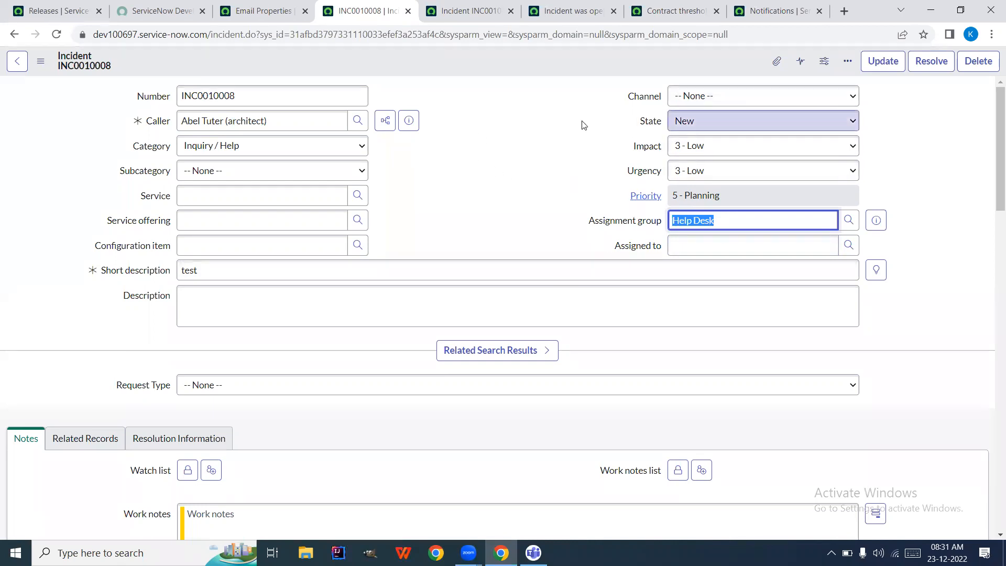
{"action": "left_click", "coordinate": [597, 16]}
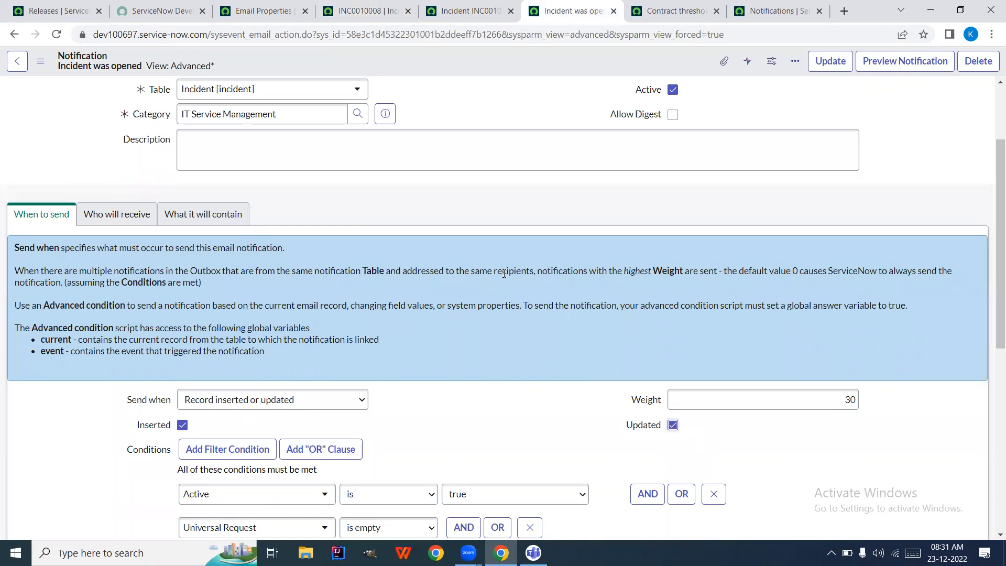
Untick Updated so the Incident was opened notification no longer sends on record updates
{"action": "scroll", "coordinate": [471, 220], "scroll_direction": "up", "scroll_amount": 3}
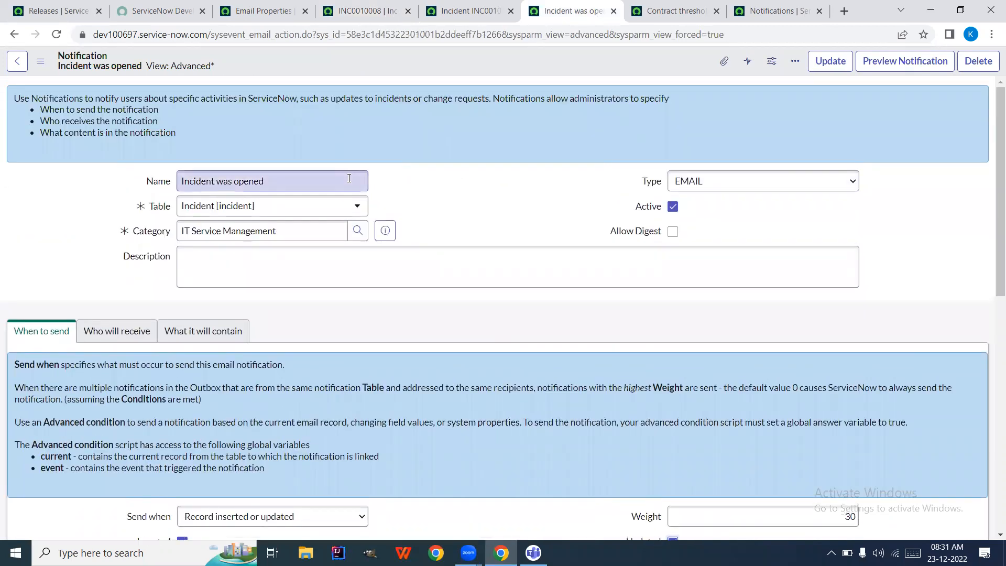
{"action": "scroll", "coordinate": [349, 178], "scroll_direction": "down", "scroll_amount": 1}
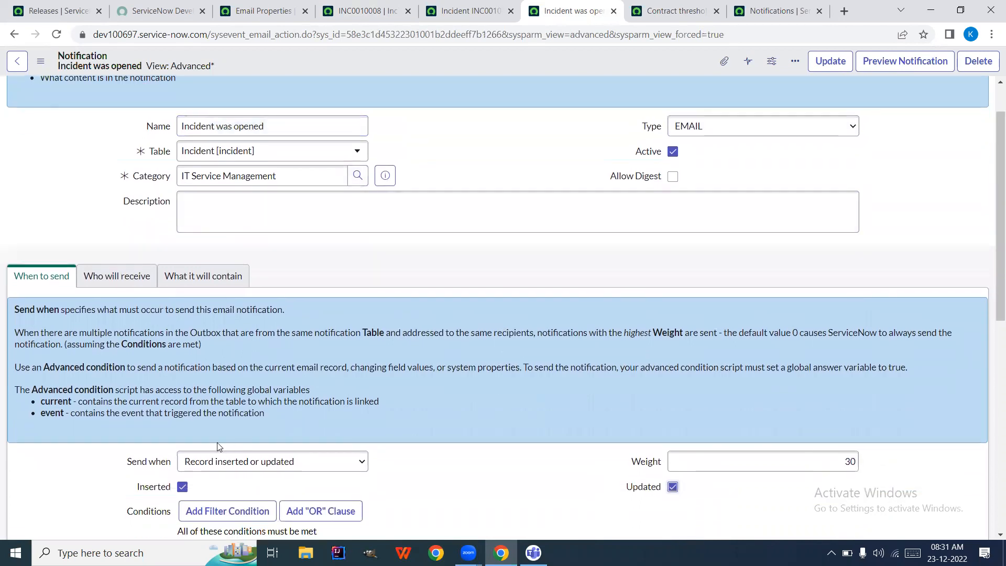
{"action": "scroll", "coordinate": [479, 417], "scroll_direction": "down", "scroll_amount": 2}
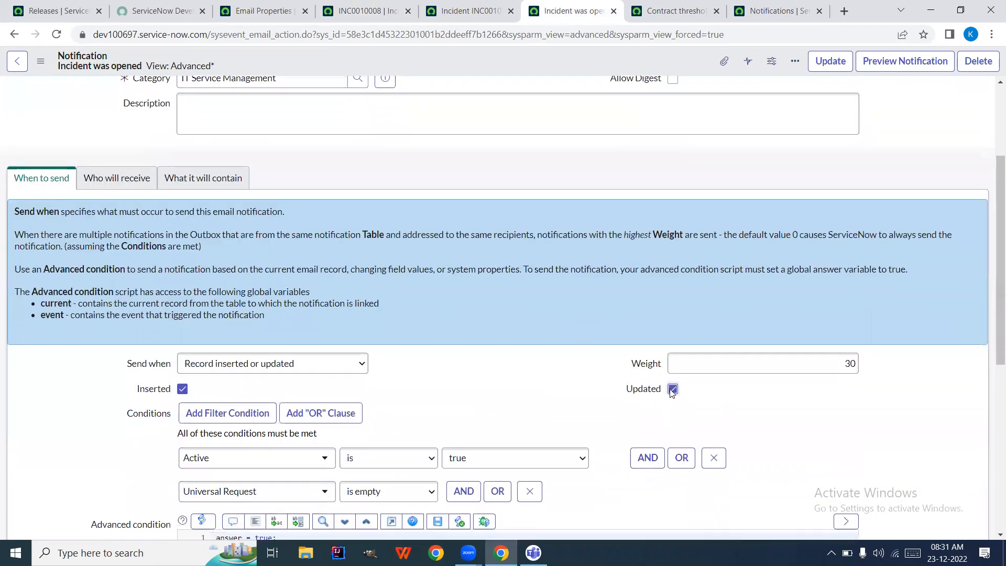
{"action": "left_click", "coordinate": [672, 388]}
Review the notification's conditions and Advanced condition script
{"action": "scroll", "coordinate": [515, 357], "scroll_direction": "up", "scroll_amount": 1}
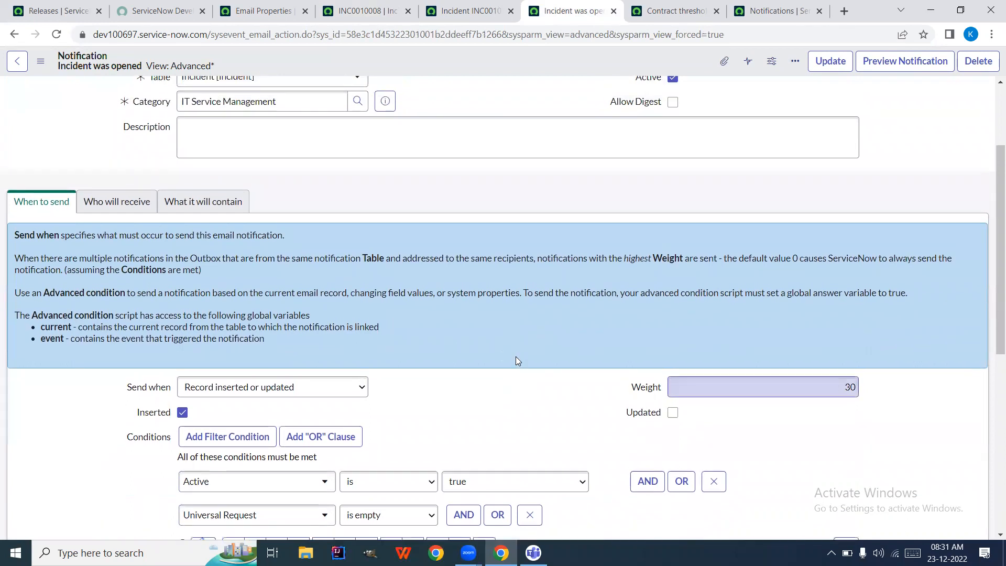
{"action": "scroll", "coordinate": [515, 356], "scroll_direction": "down", "scroll_amount": 1}
{"action": "scroll", "coordinate": [517, 360], "scroll_direction": "down", "scroll_amount": 1}
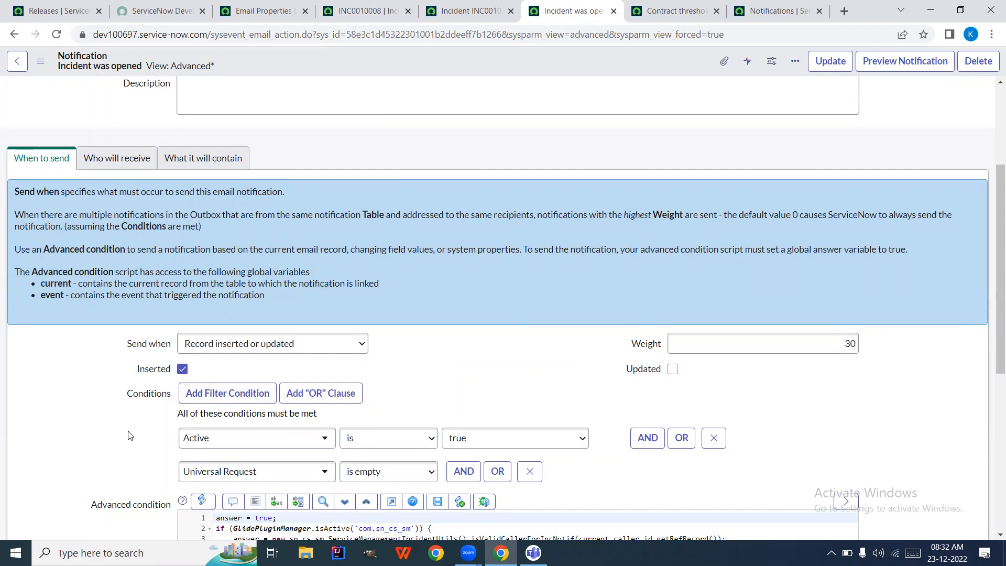
{"action": "scroll", "coordinate": [130, 435], "scroll_direction": "up", "scroll_amount": 1}
{"action": "scroll", "coordinate": [130, 434], "scroll_direction": "down", "scroll_amount": 10}
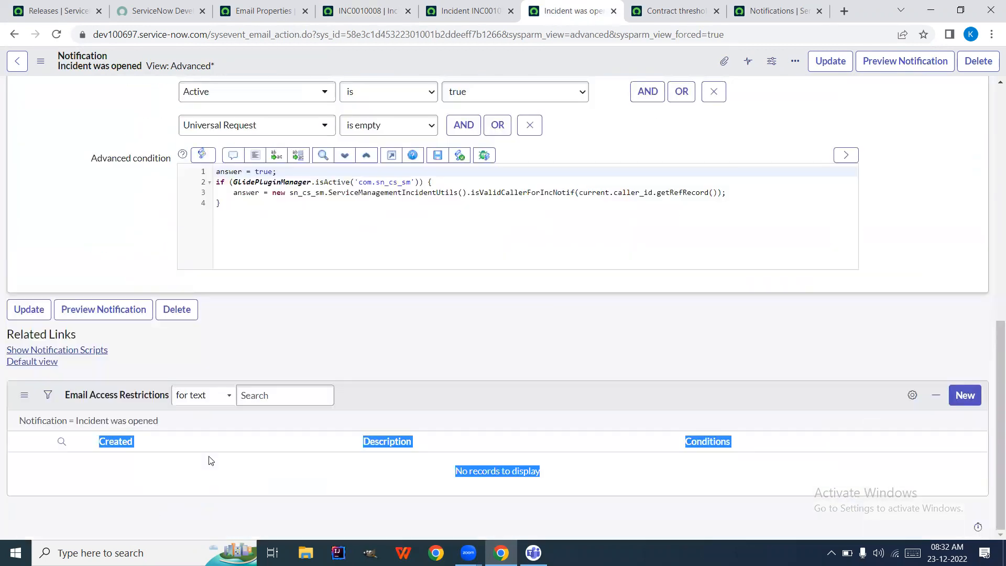
{"action": "scroll", "coordinate": [215, 262], "scroll_direction": "up", "scroll_amount": 2}
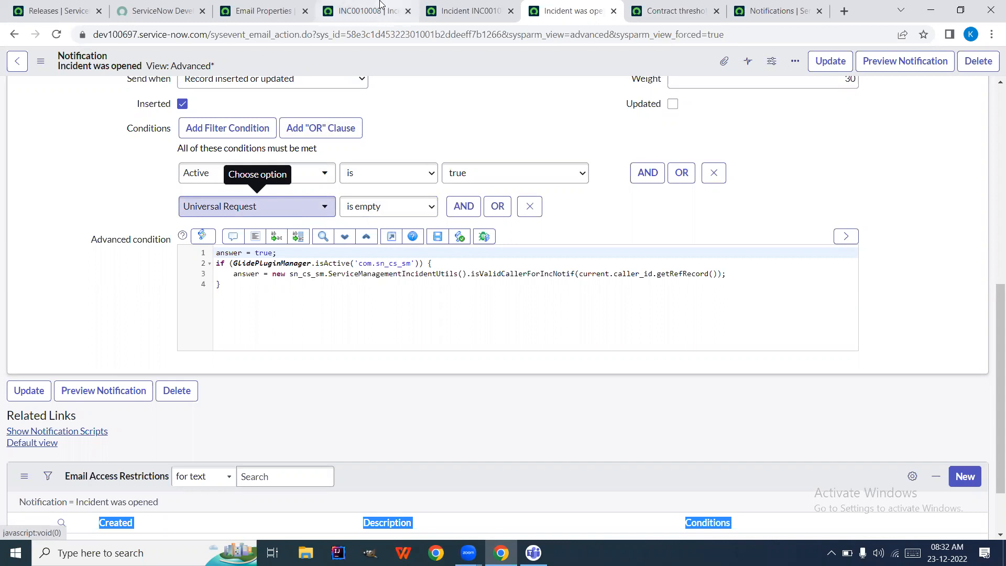
{"action": "left_click", "coordinate": [367, 11]}
Filter the navigator for 'incident' and open the Incidents > All list
{"action": "left_click", "coordinate": [248, 7]}
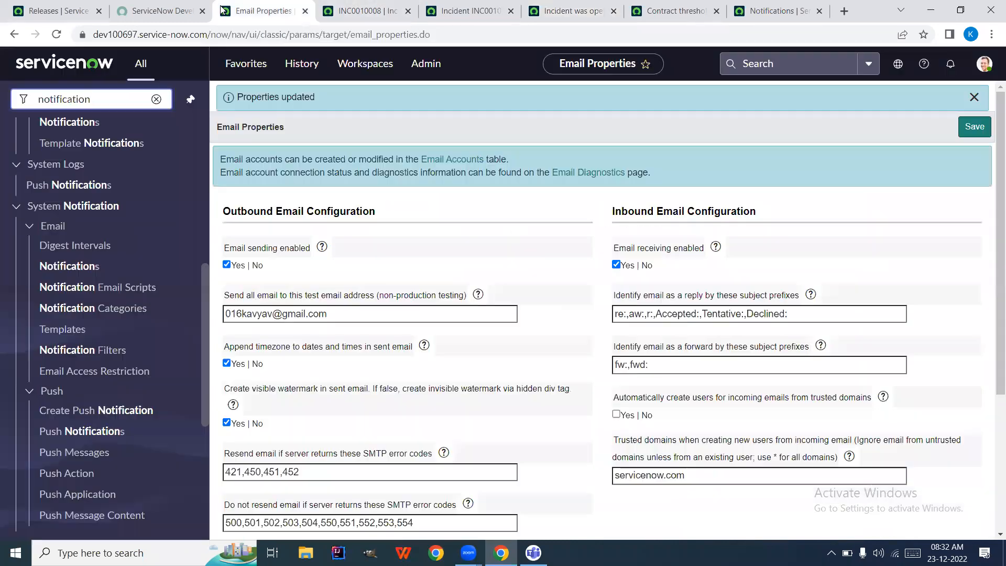
{"action": "double_click", "coordinate": [135, 102]}
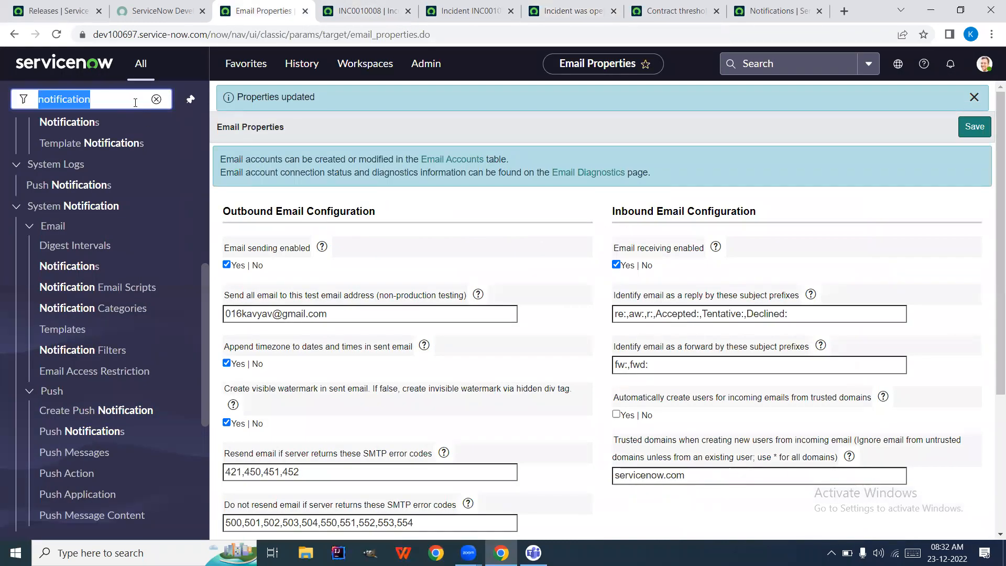
{"action": "type", "text": "incident"}
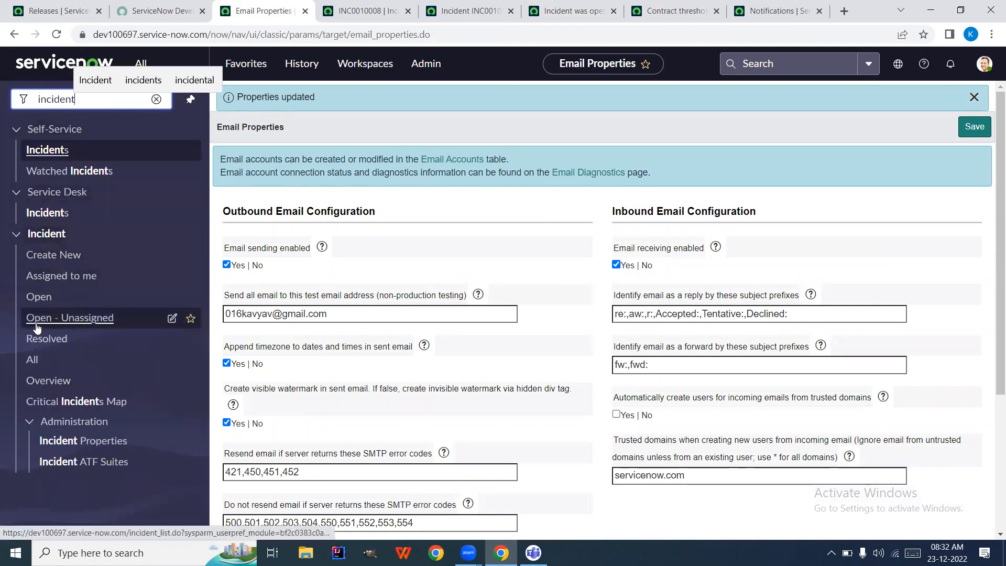
{"action": "left_click", "coordinate": [32, 361]}
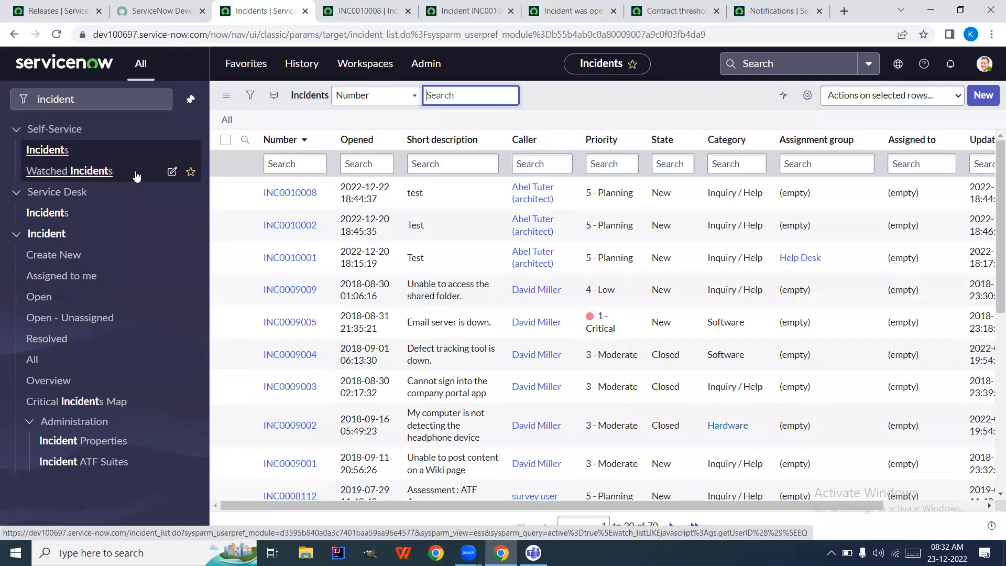
Add a Universal Request column to the incident list and confirm it is empty
{"action": "left_click", "coordinate": [809, 99]}
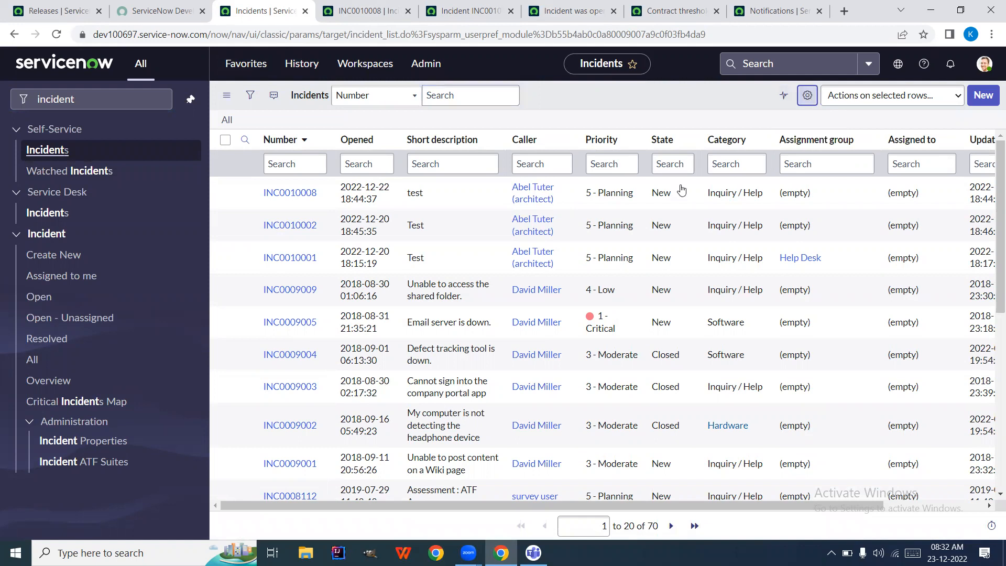
{"action": "scroll", "coordinate": [503, 294], "scroll_direction": "down", "scroll_amount": 15}
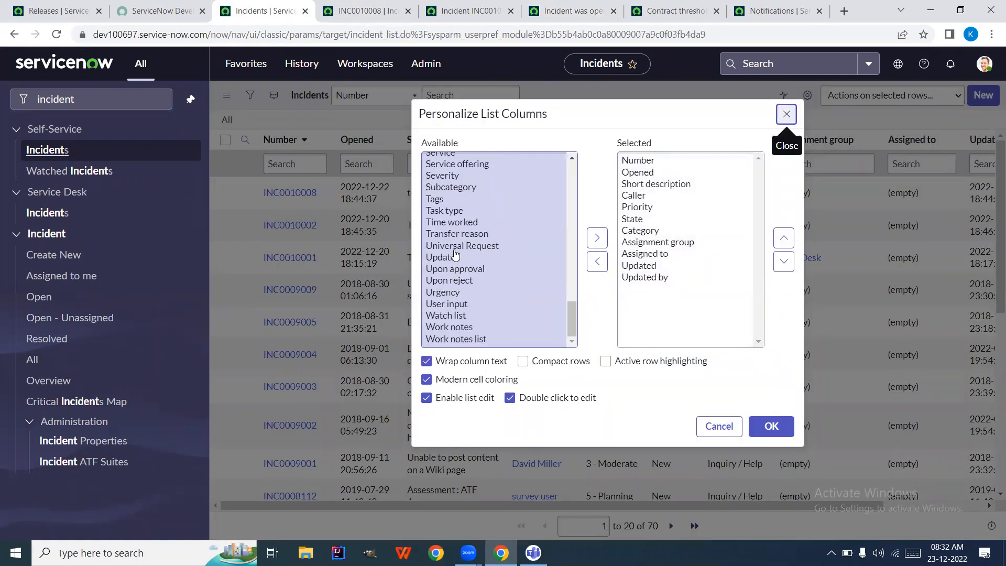
{"action": "double_click", "coordinate": [455, 246]}
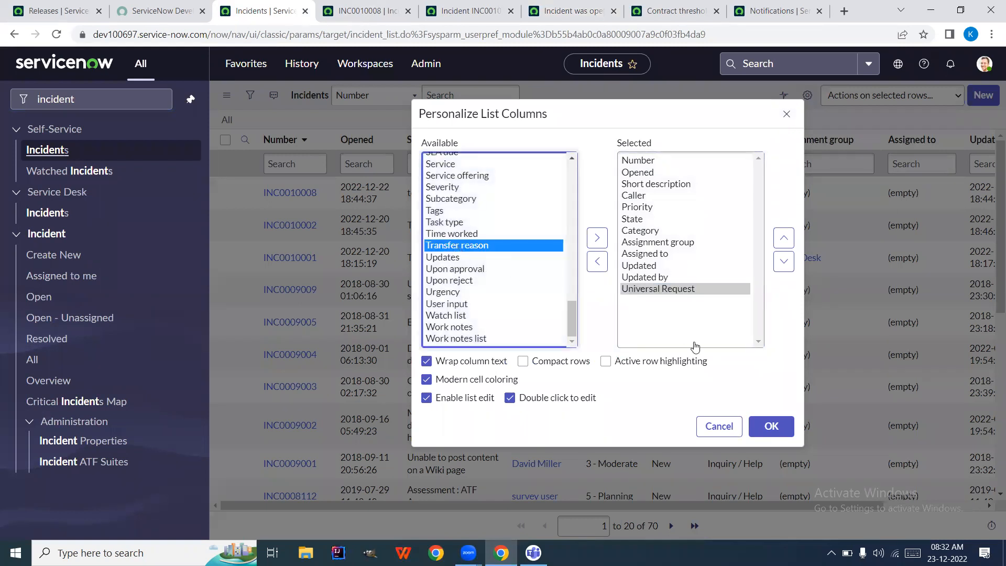
{"action": "left_click", "coordinate": [772, 427]}
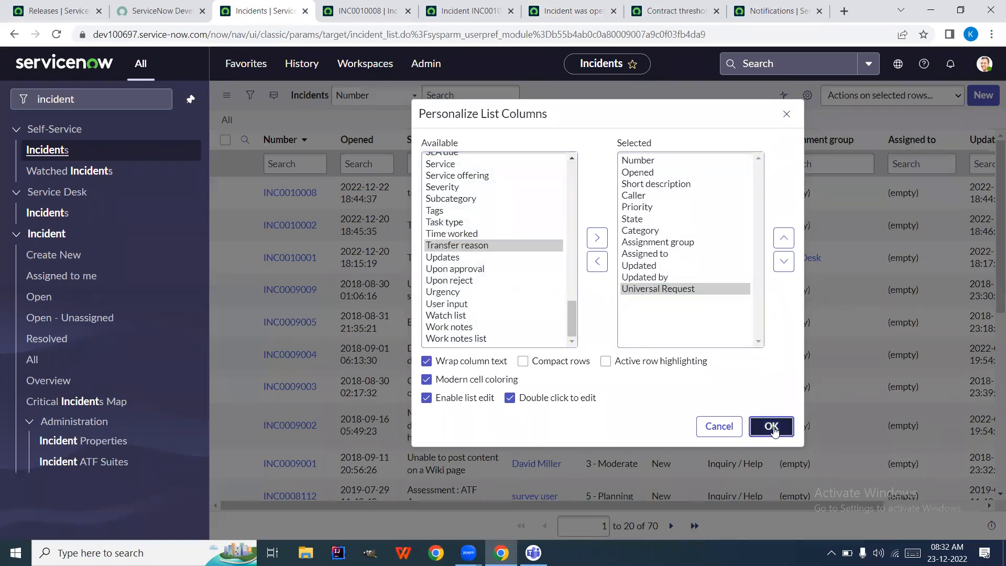
{"action": "scroll", "coordinate": [907, 313], "scroll_direction": "right", "scroll_amount": 5}
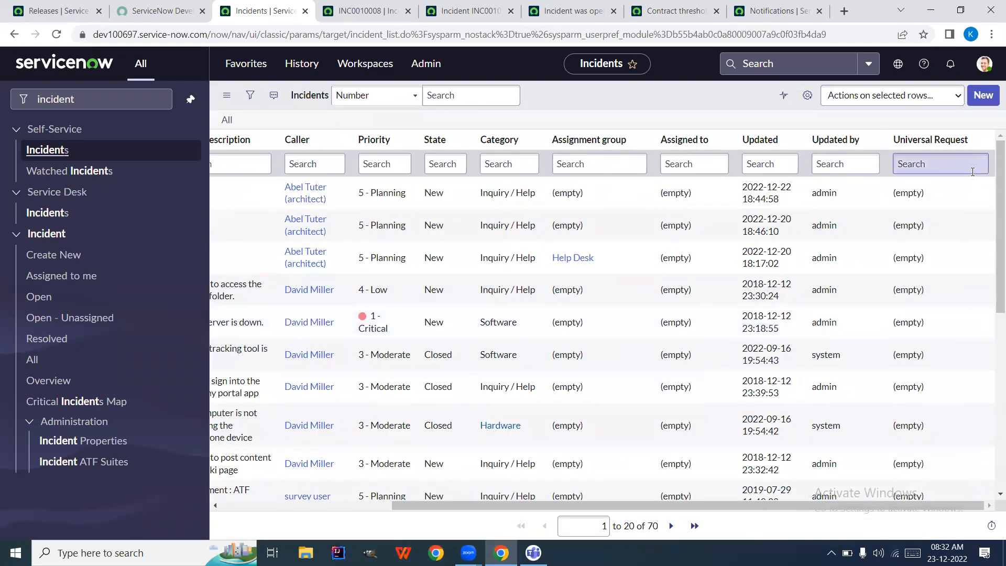
{"action": "left_click", "coordinate": [950, 198]}
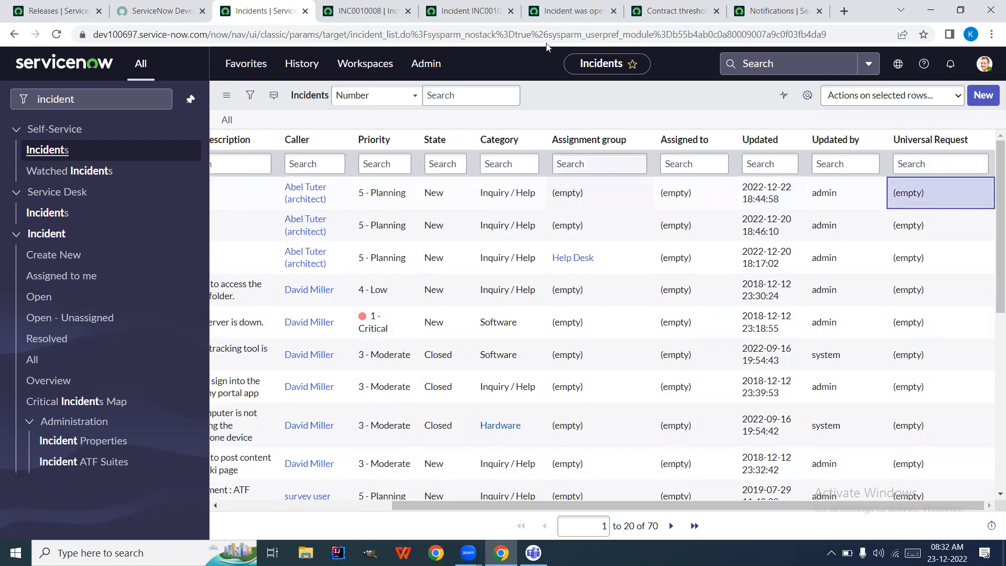
{"action": "left_click", "coordinate": [581, 8]}
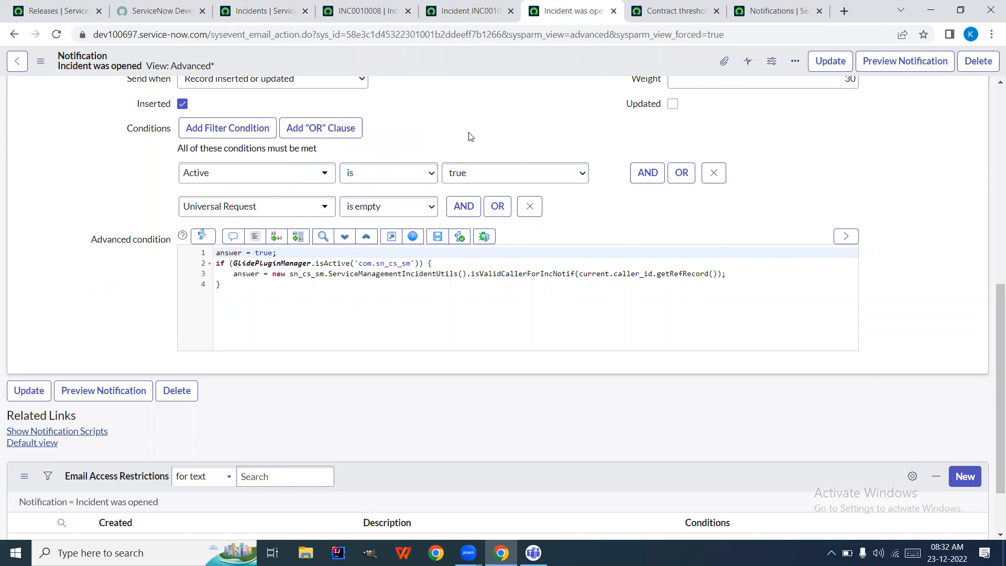
Review the INC0010008 email, then add a blank AND row below 'Universal Request is empty'
{"action": "scroll", "coordinate": [469, 137], "scroll_direction": "up", "scroll_amount": 3}
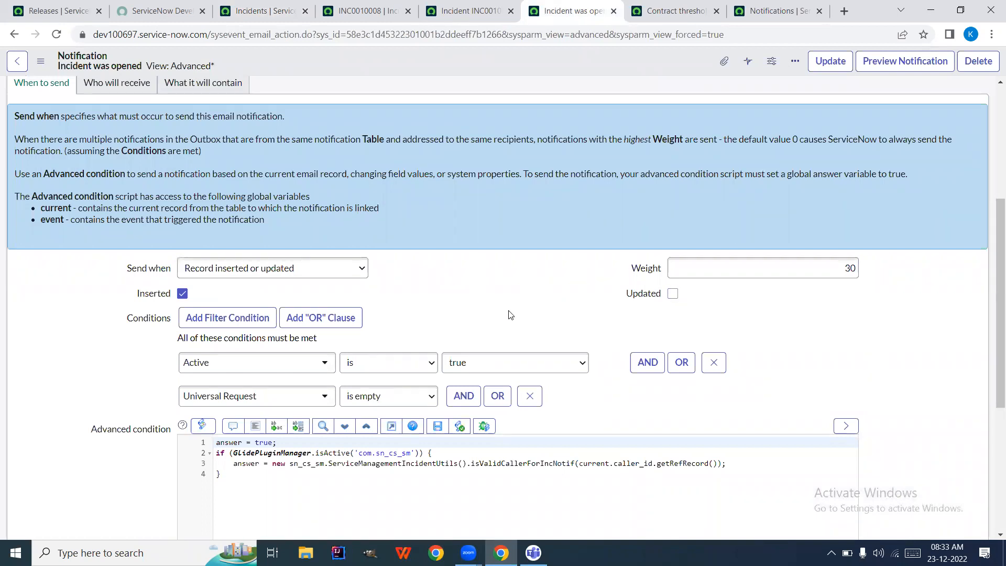
{"action": "left_click", "coordinate": [461, 16]}
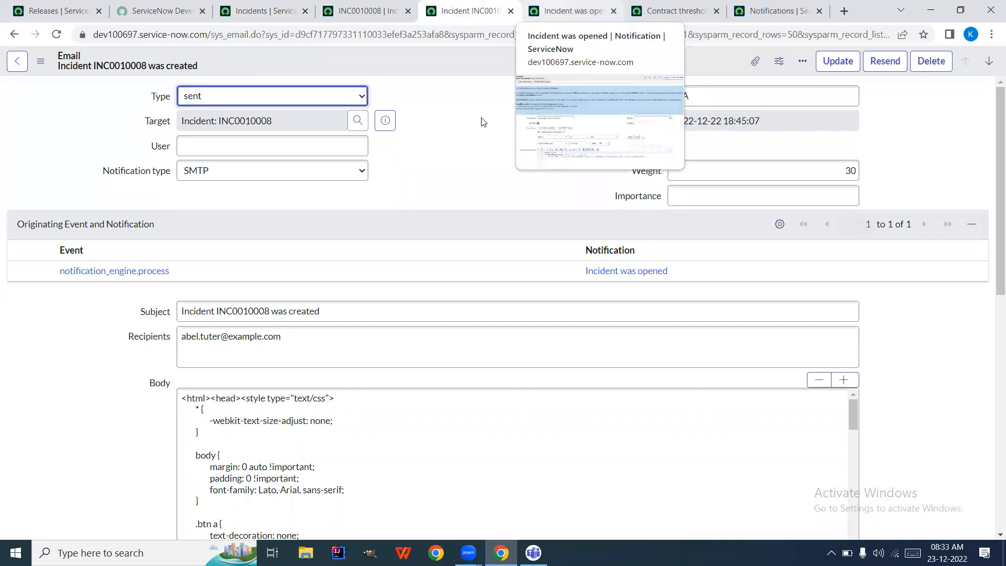
{"action": "left_click", "coordinate": [550, 7]}
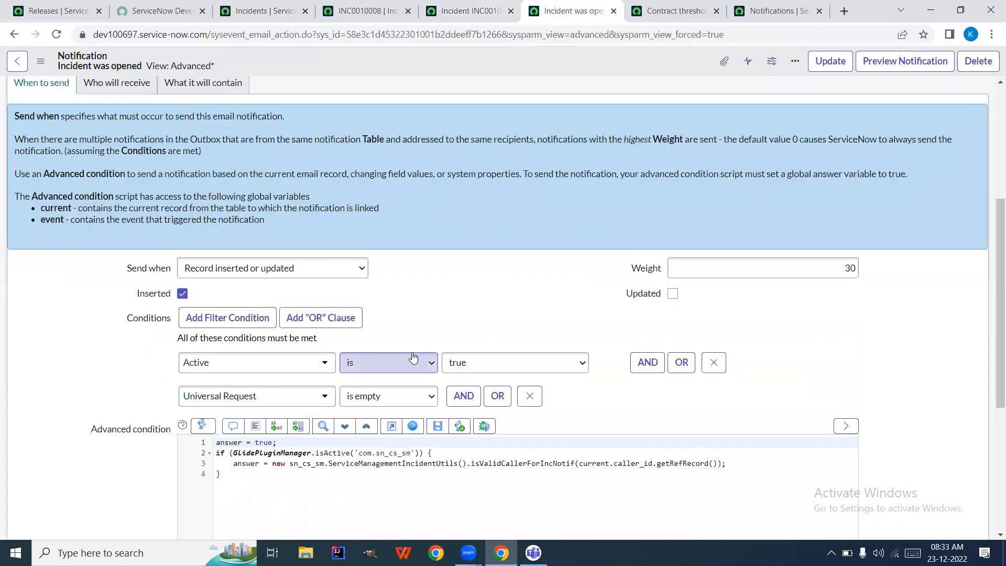
{"action": "left_click", "coordinate": [454, 399]}
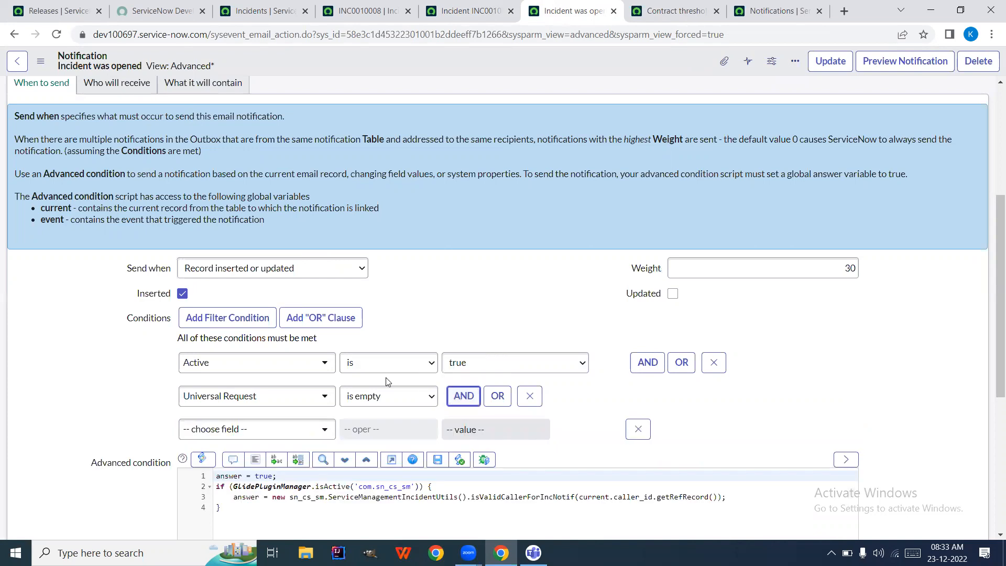
Try an 'Assignment group is not empty' condition, then delete that row
{"action": "left_click", "coordinate": [242, 430]}
{"action": "type", "text": "assi"}
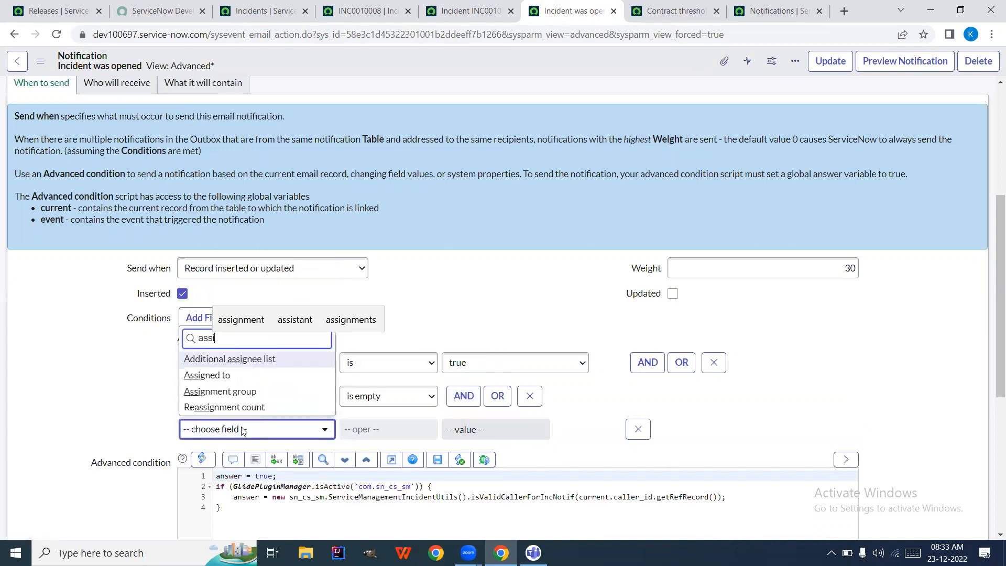
{"action": "type", "text": "gnmen"}
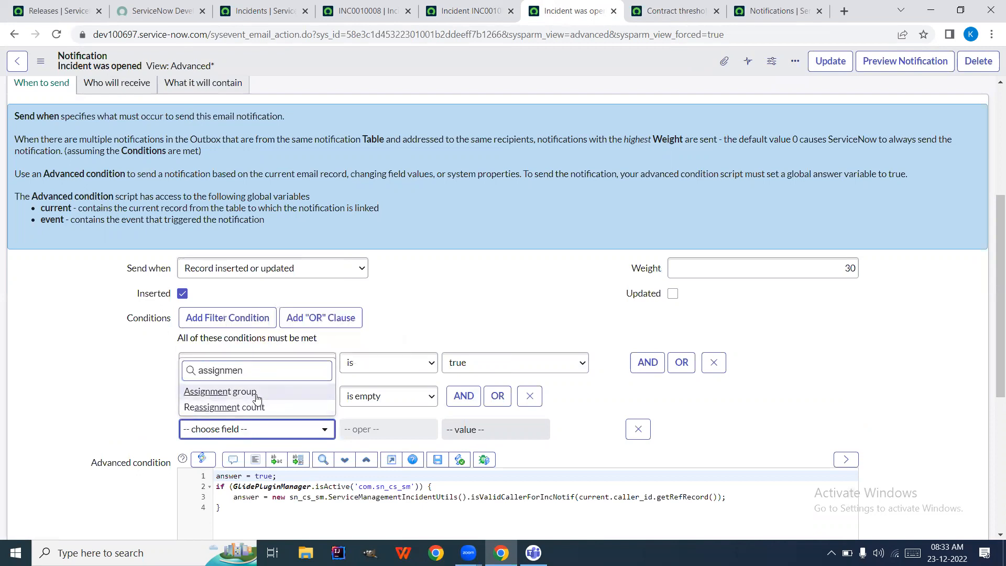
{"action": "key", "text": "Return"}
{"action": "left_click", "coordinate": [394, 429]}
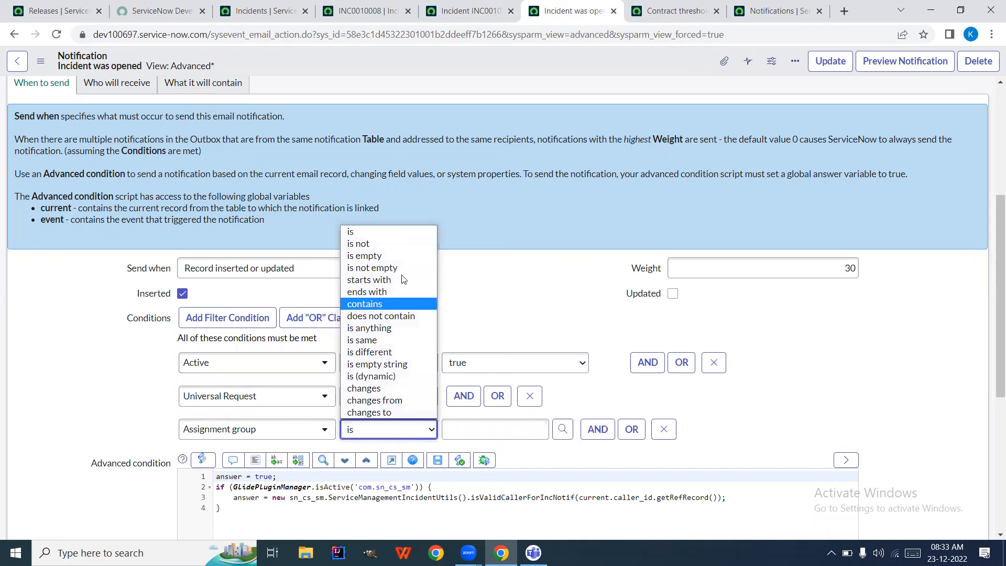
{"action": "left_click", "coordinate": [384, 268]}
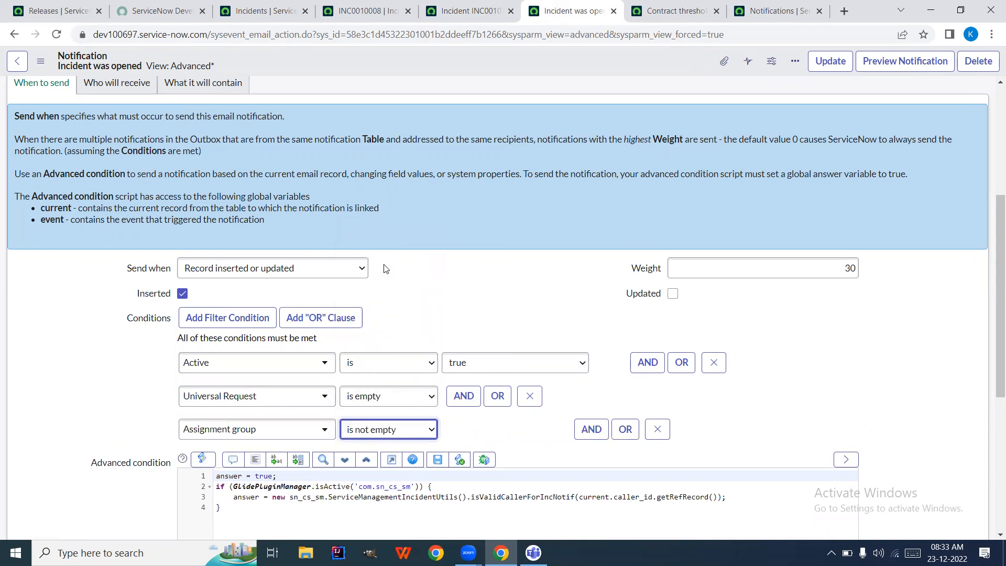
{"action": "double_click", "coordinate": [480, 283]}
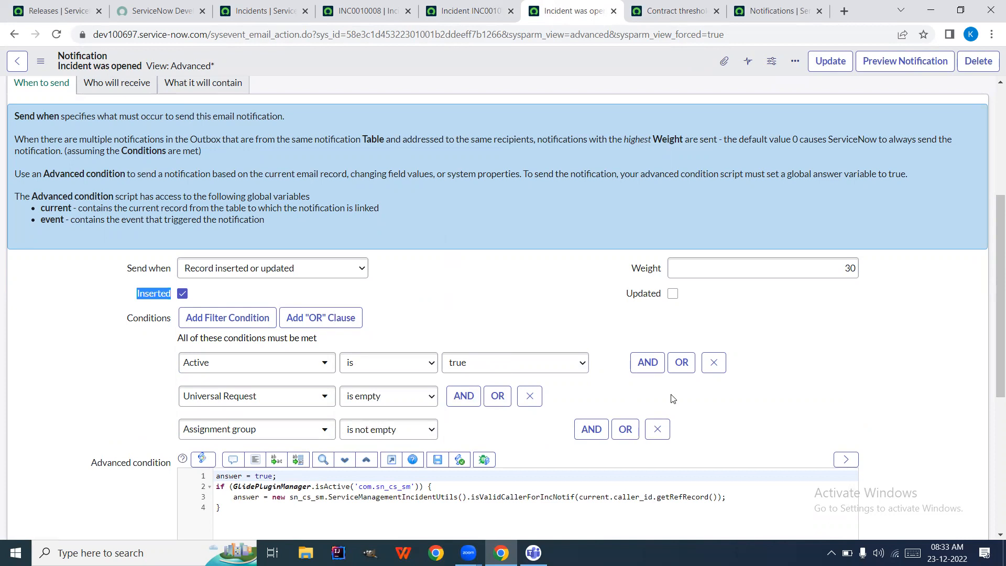
{"action": "left_click", "coordinate": [658, 430]}
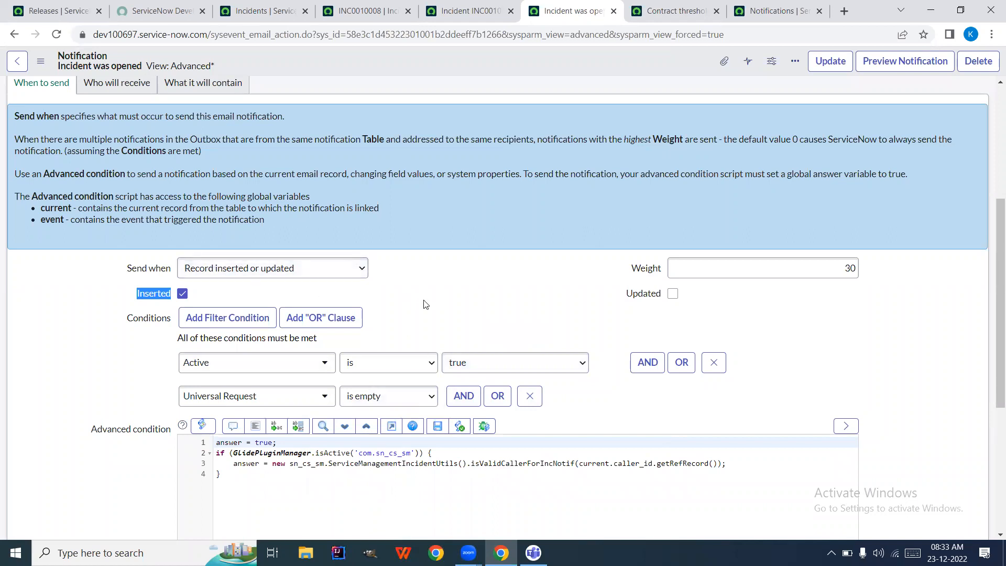
Show the Who will receive settings: Caller, with Send to event creator ticked
{"action": "left_click", "coordinate": [138, 237]}
{"action": "left_click_drag", "start_coordinate": [49, 296], "coordinate": [62, 300]}
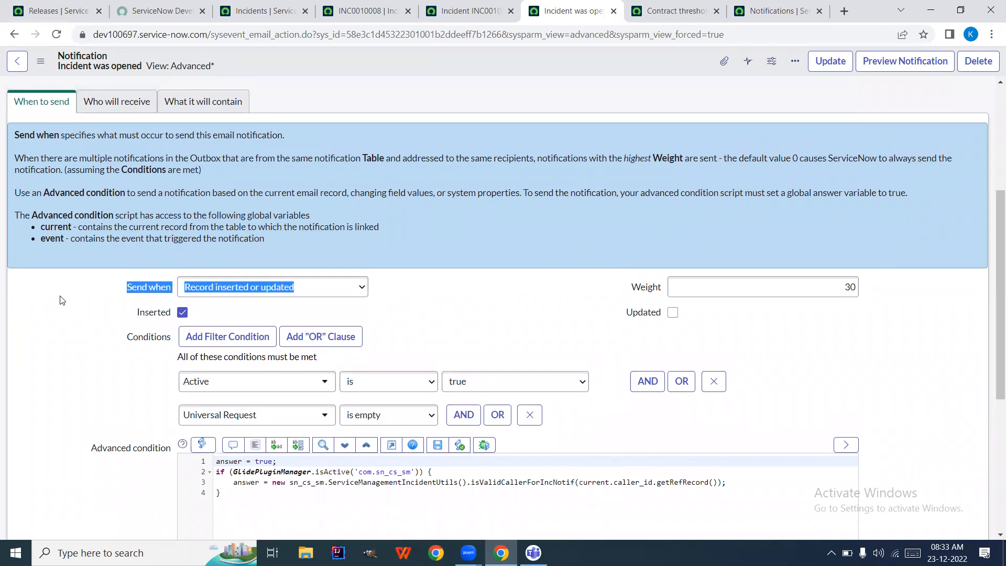
{"action": "scroll", "coordinate": [112, 339], "scroll_direction": "up", "scroll_amount": 5}
{"action": "left_click", "coordinate": [112, 335]}
{"action": "scroll", "coordinate": [90, 410], "scroll_direction": "down", "scroll_amount": 1}
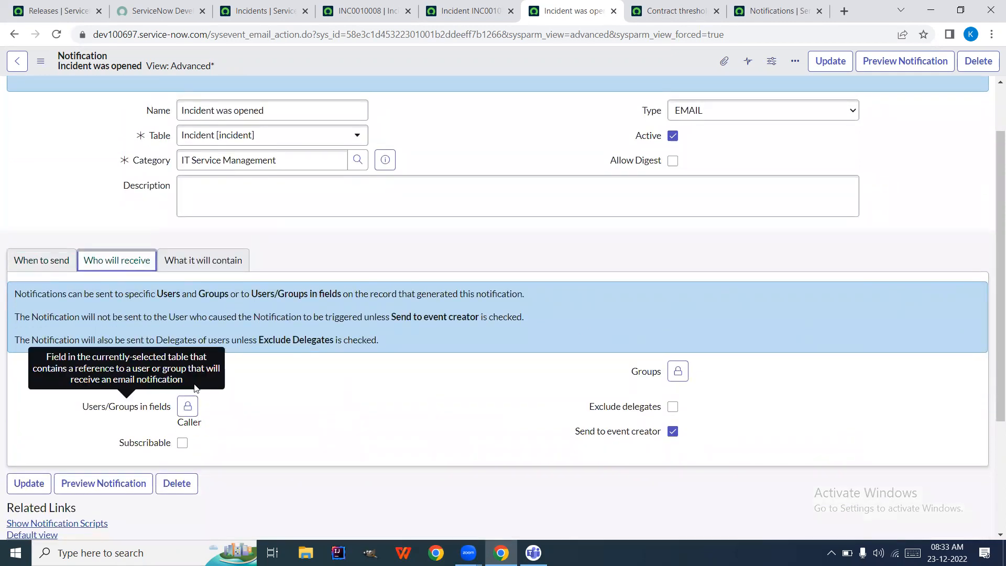
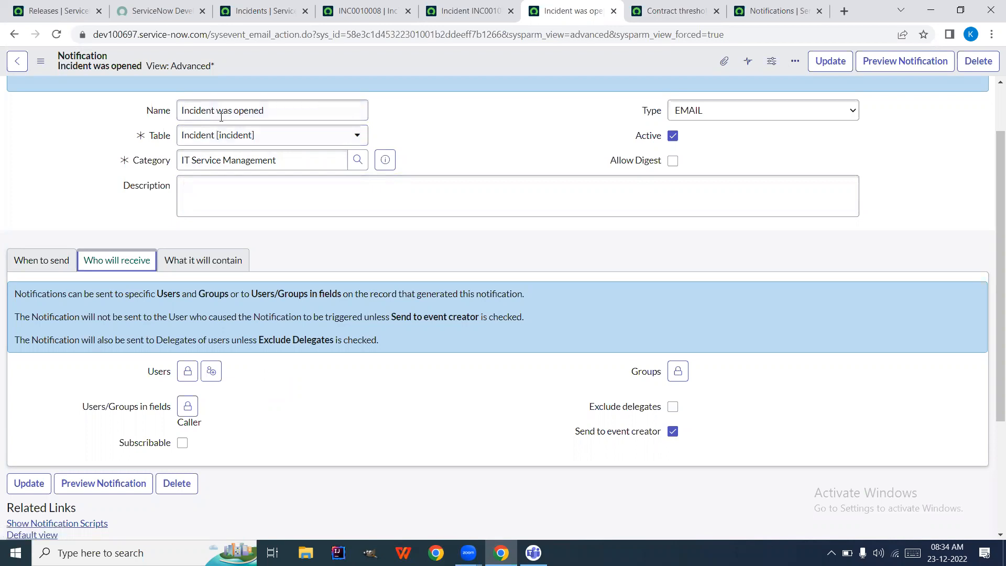
Select the notification name and look over its When to send conditions
{"action": "triple_click", "coordinate": [237, 111]}
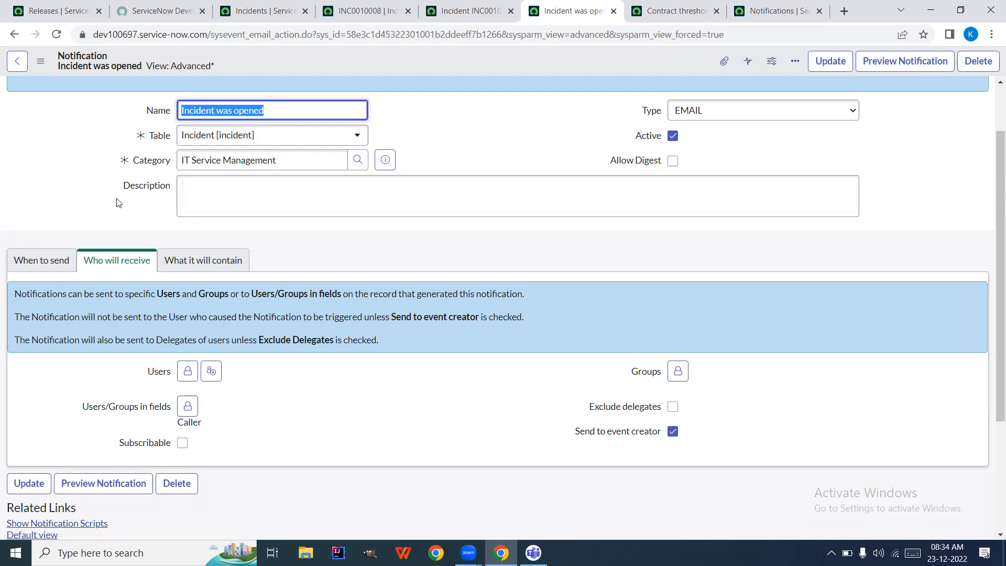
{"action": "left_click", "coordinate": [49, 259]}
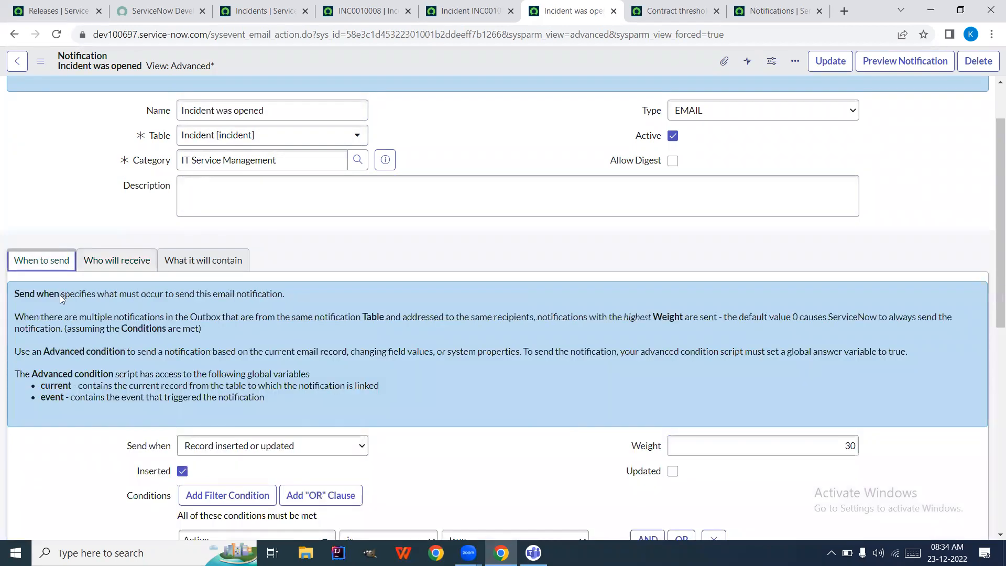
{"action": "scroll", "coordinate": [87, 442], "scroll_direction": "down", "scroll_amount": 2}
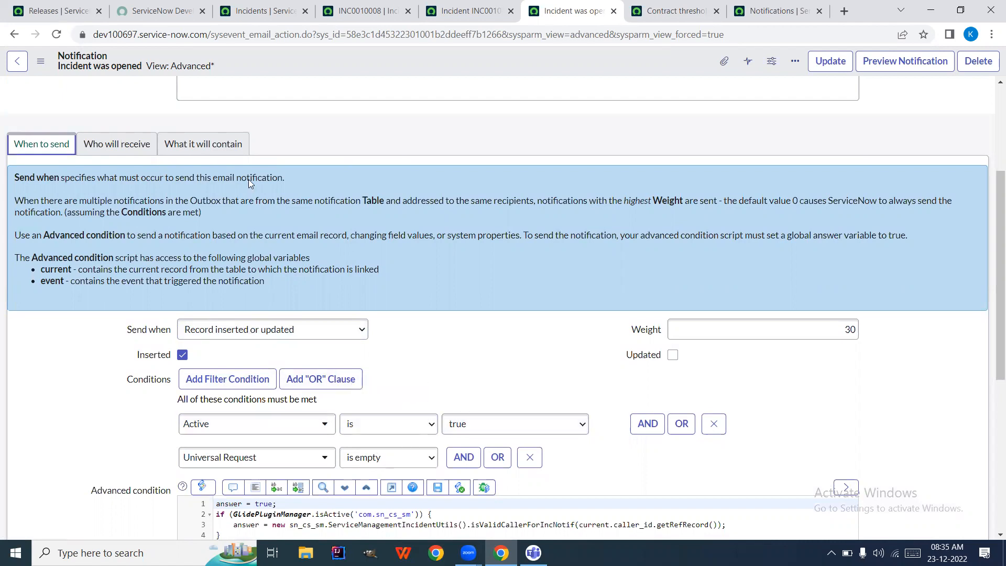
Unlock and relock the Users and Groups recipient lists on Who will receive, leaving them unchanged
{"action": "left_click", "coordinate": [103, 146]}
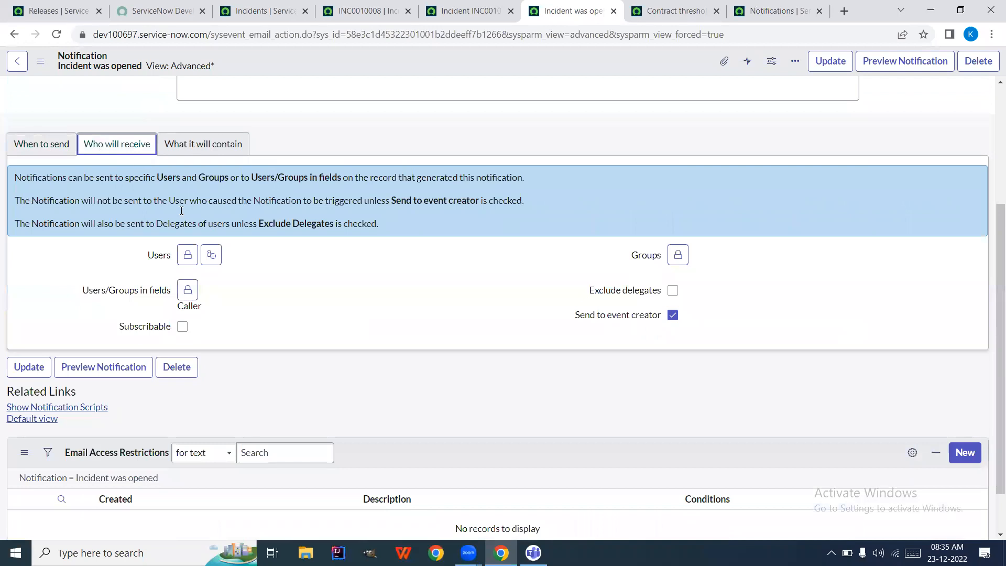
{"action": "left_click", "coordinate": [188, 255]}
{"action": "left_click", "coordinate": [216, 369]}
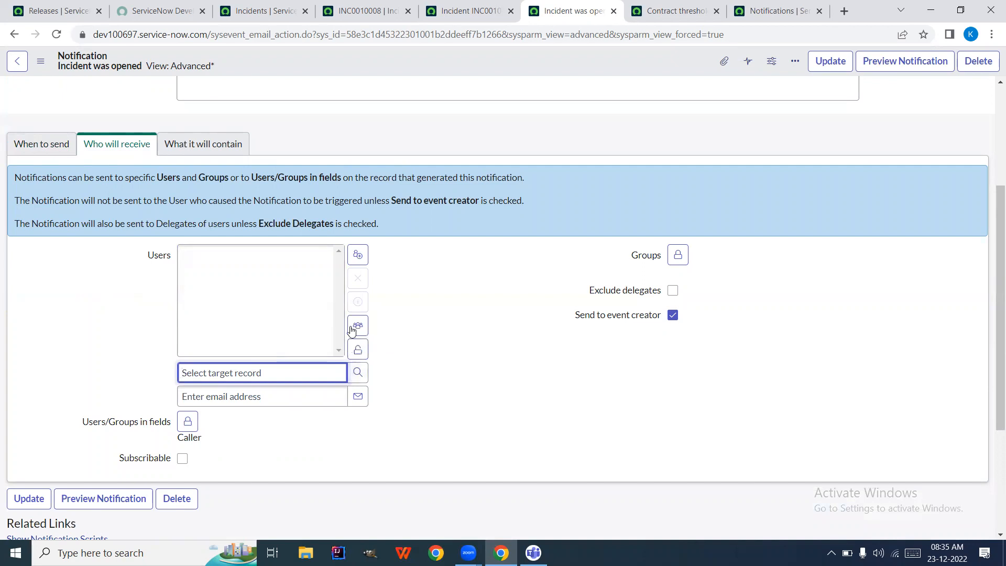
{"action": "left_click", "coordinate": [357, 349]}
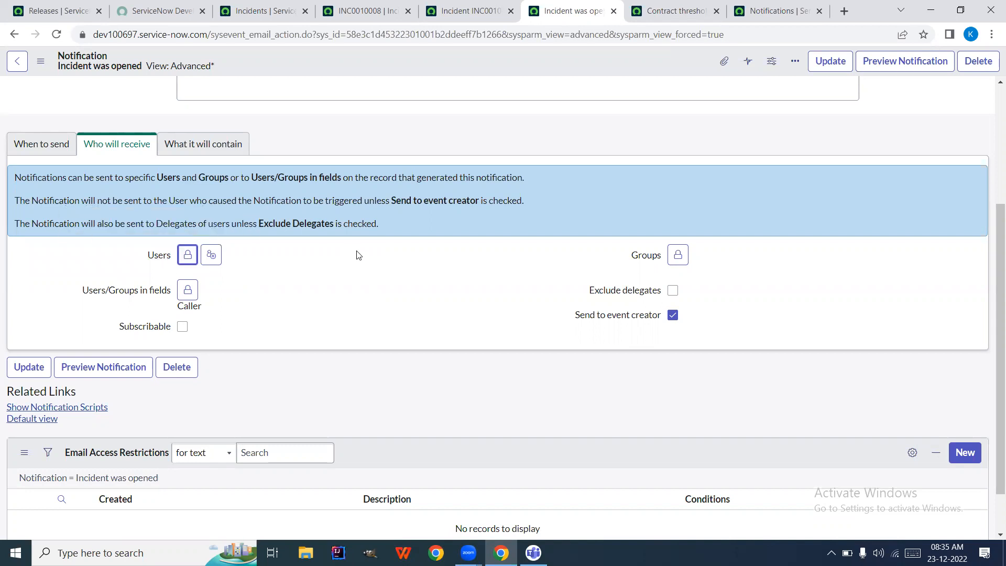
{"action": "left_click", "coordinate": [679, 255]}
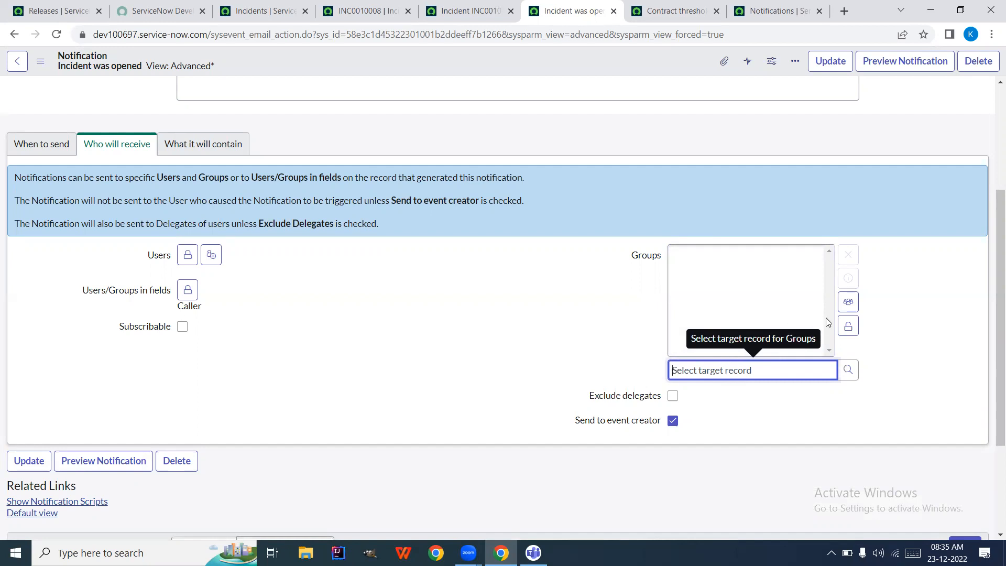
{"action": "left_click", "coordinate": [848, 327]}
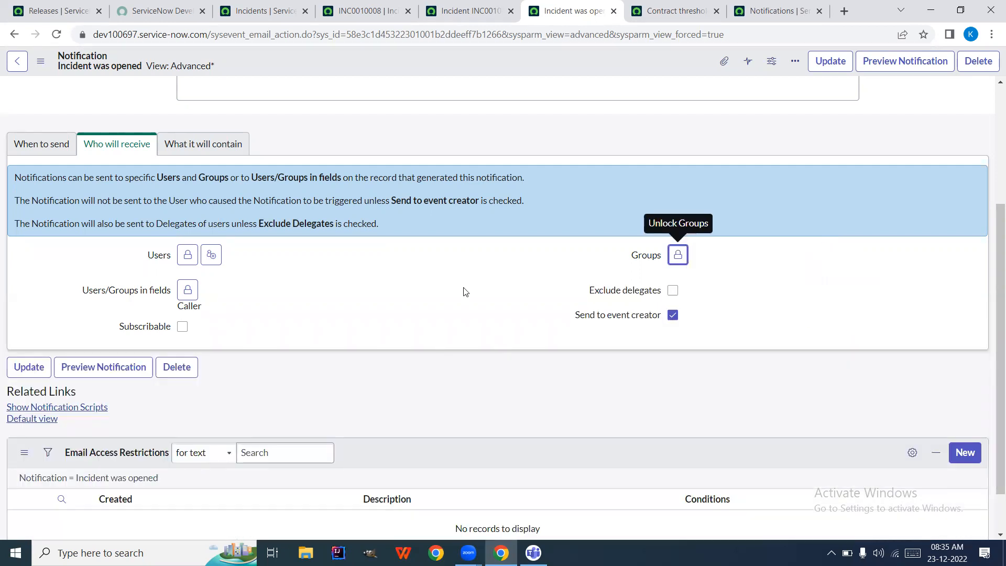
Highlight the recipients explanation, then bring up incident INC0010008
{"action": "left_click_drag", "start_coordinate": [342, 225], "coordinate": [395, 191]}
{"action": "left_click", "coordinate": [410, 286]}
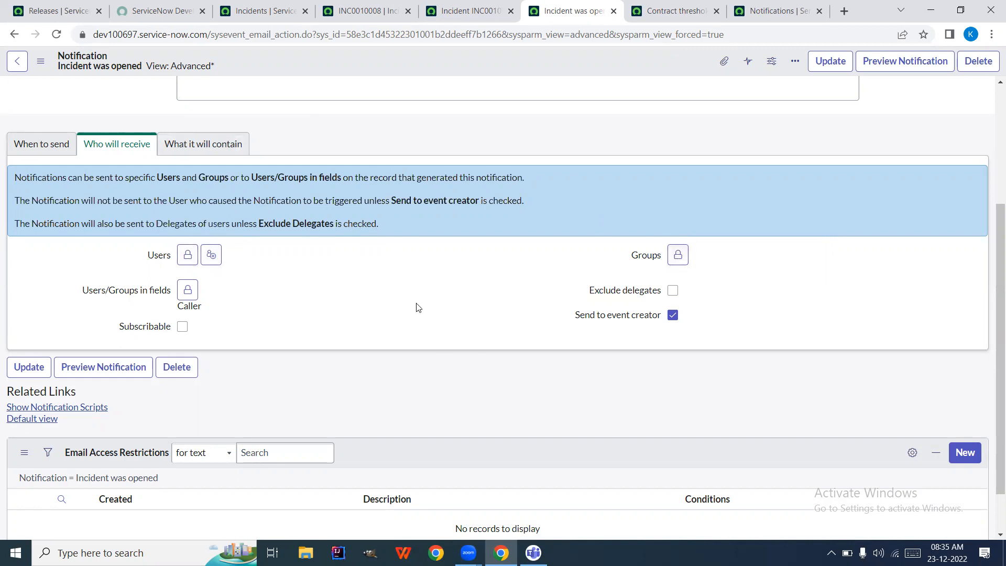
{"action": "mouse_move", "coordinate": [117, 296]}
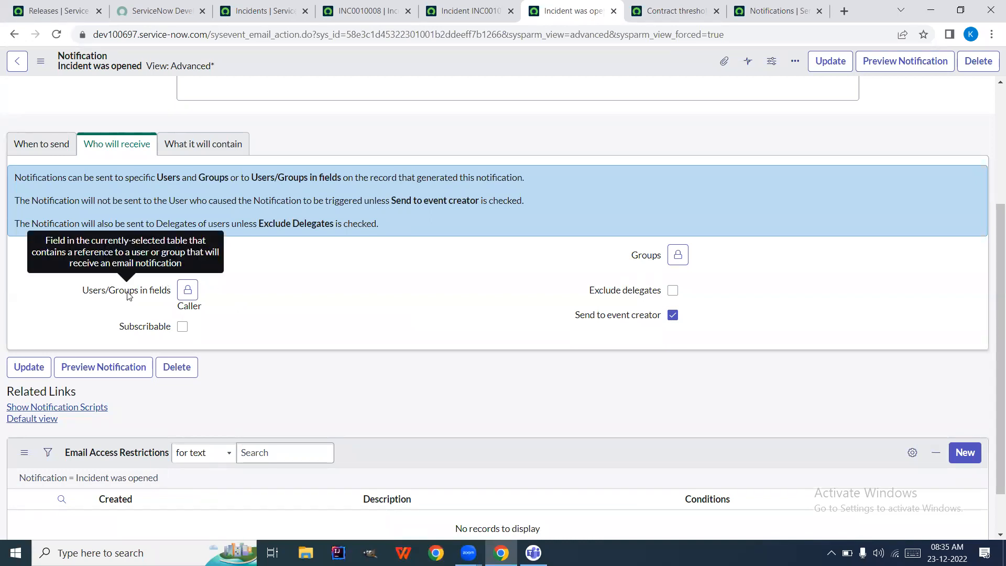
{"action": "scroll", "coordinate": [287, 320], "scroll_direction": "up", "scroll_amount": 4}
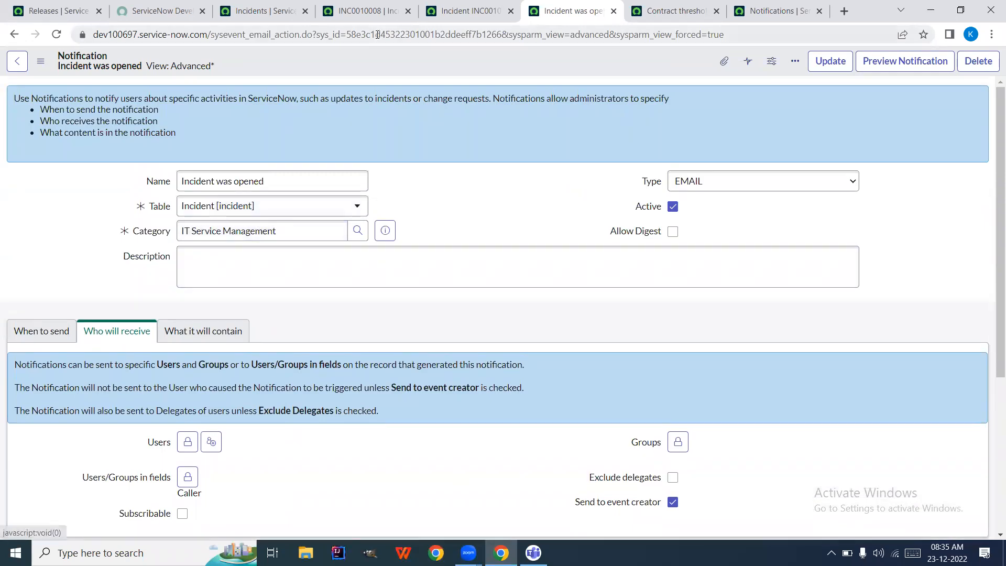
{"action": "left_click", "coordinate": [370, 16]}
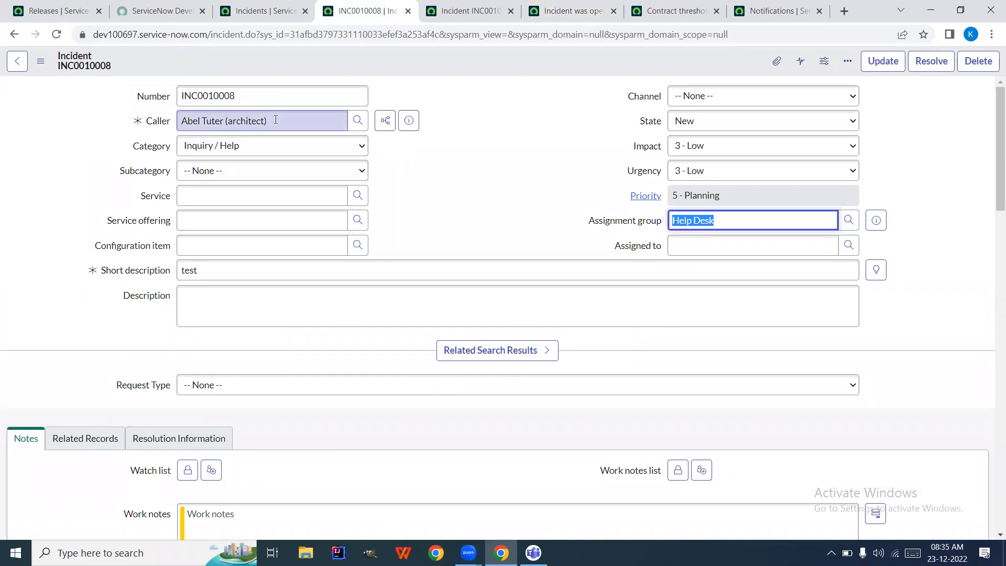
Look over INC0010008's Related Records and Resolution Information, focusing the Resolved by field
{"action": "left_click", "coordinate": [659, 229]}
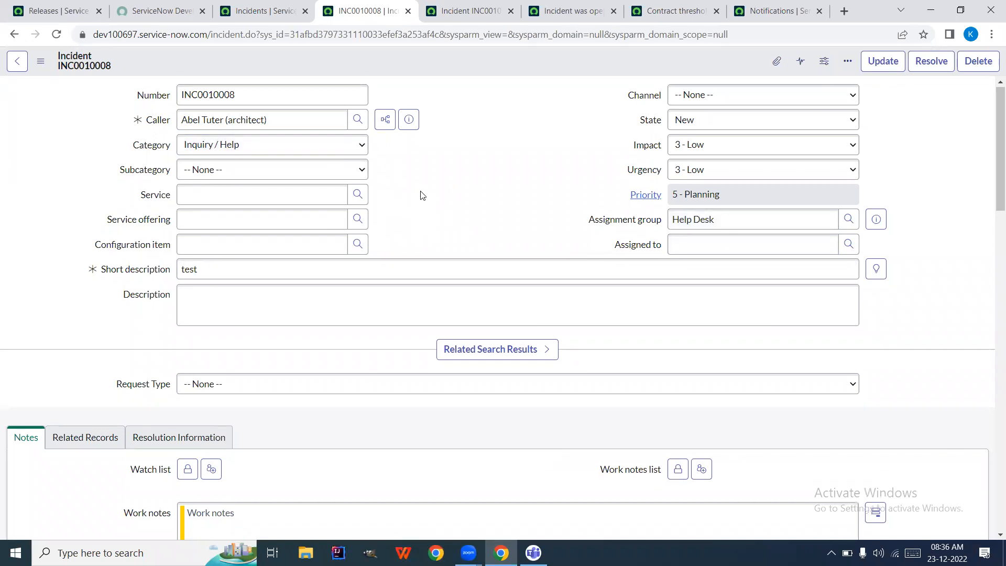
{"action": "scroll", "coordinate": [422, 196], "scroll_direction": "down", "scroll_amount": 3}
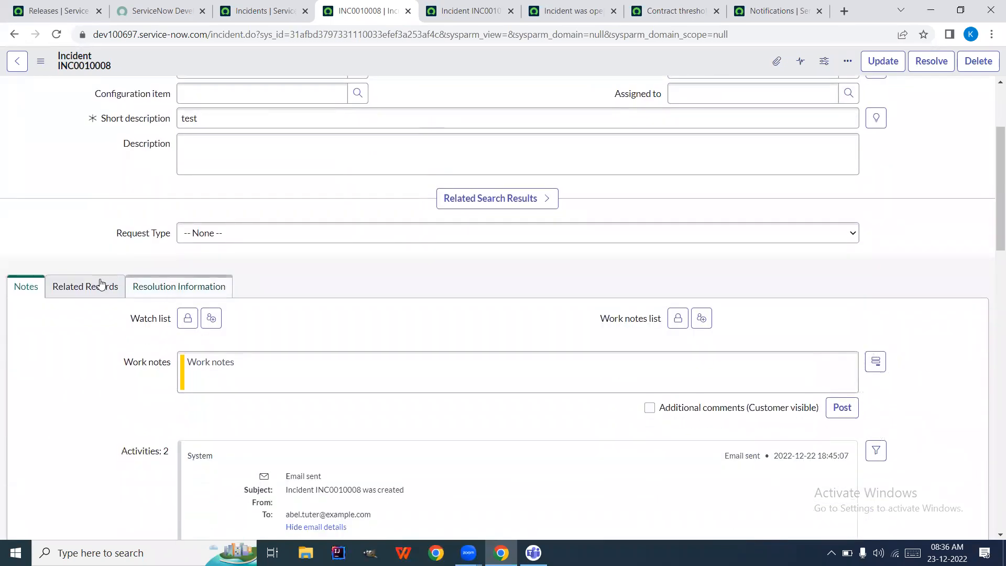
{"action": "left_click", "coordinate": [90, 292]}
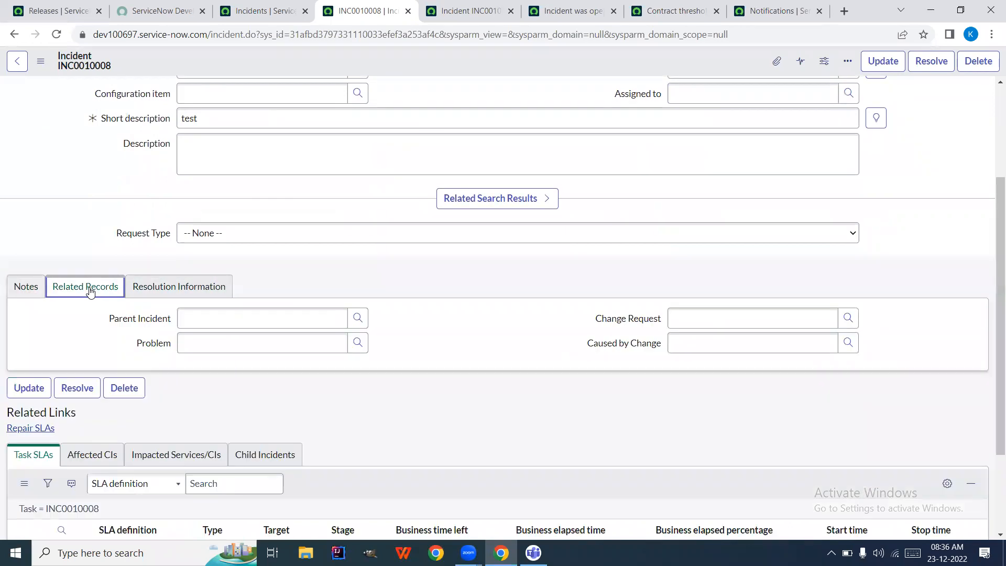
{"action": "left_click", "coordinate": [172, 288]}
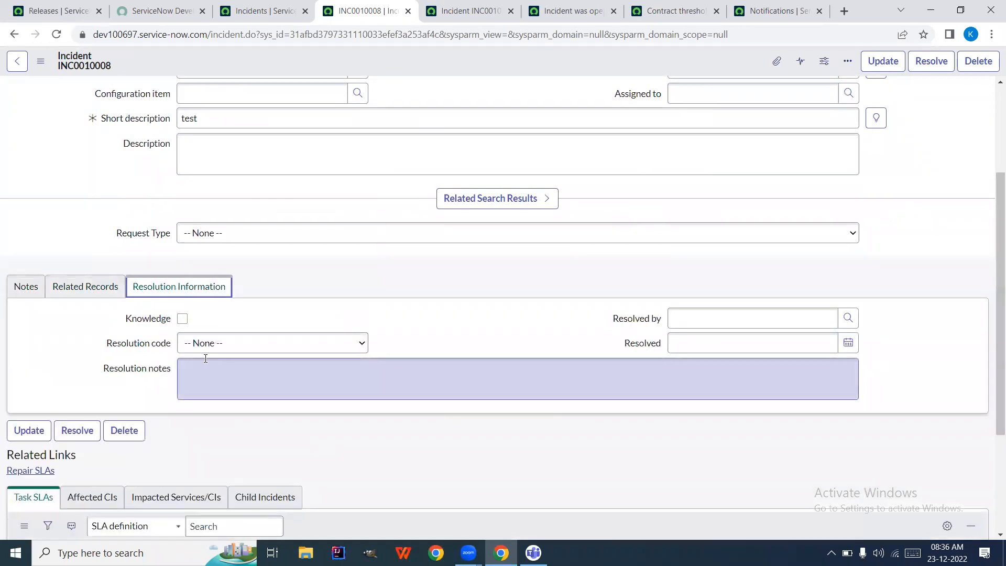
{"action": "left_click", "coordinate": [698, 324]}
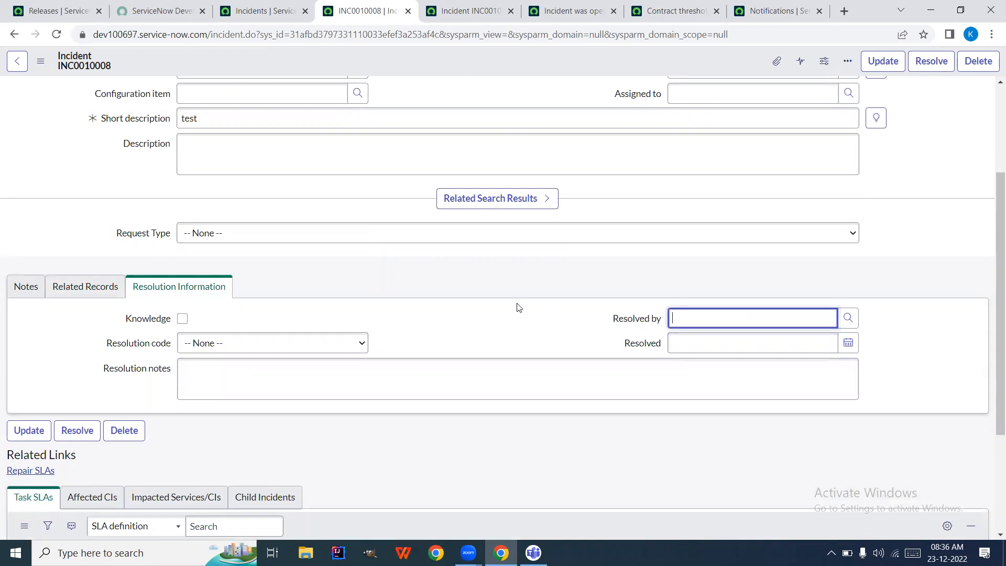
Return to the Incident was opened notification
{"action": "scroll", "coordinate": [516, 307], "scroll_direction": "up", "scroll_amount": 3}
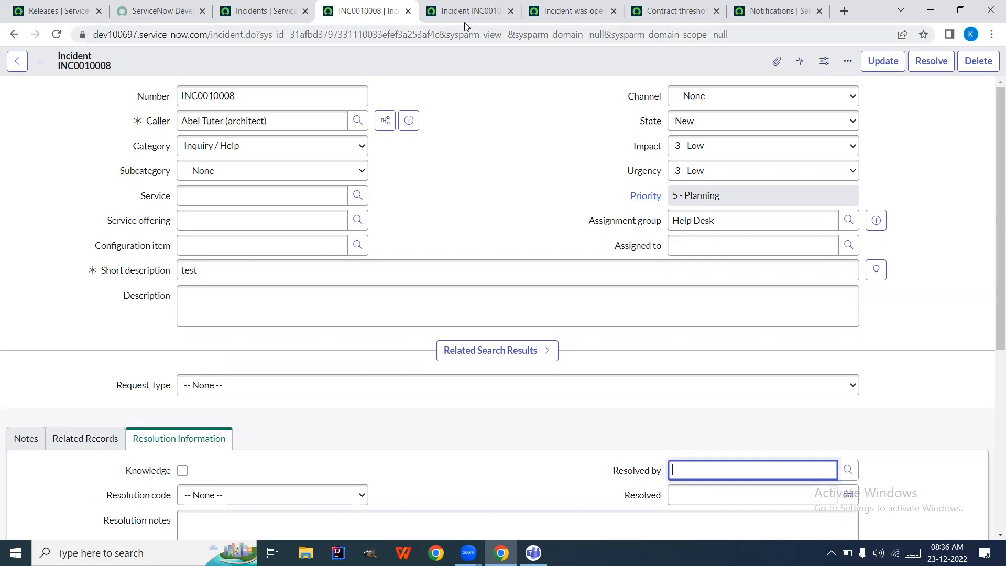
{"action": "mouse_move", "coordinate": [497, 25]}
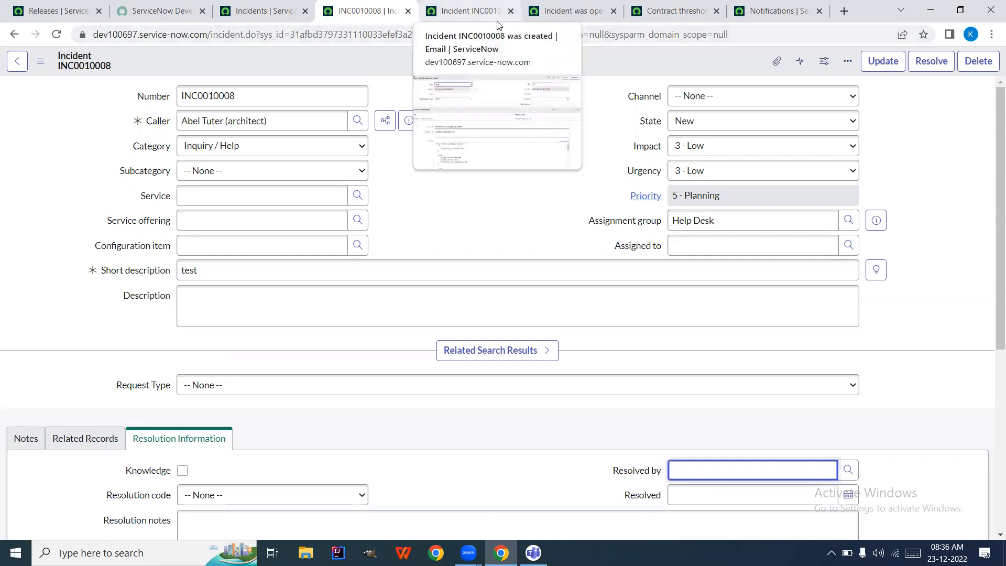
{"action": "left_click", "coordinate": [575, 21]}
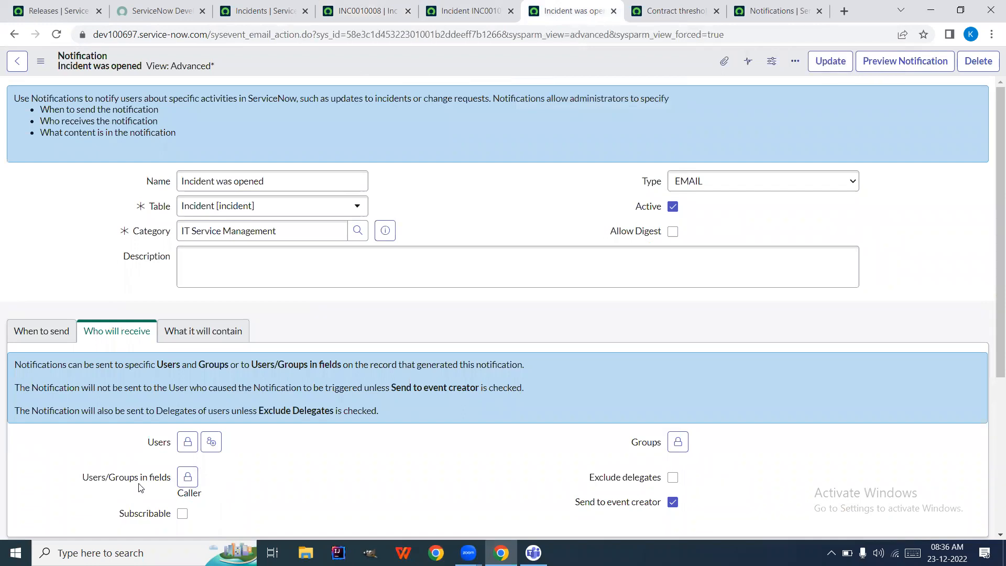
Glance at INC0010008, then scroll to the notification's recipient settings
{"action": "left_click", "coordinate": [357, 13]}
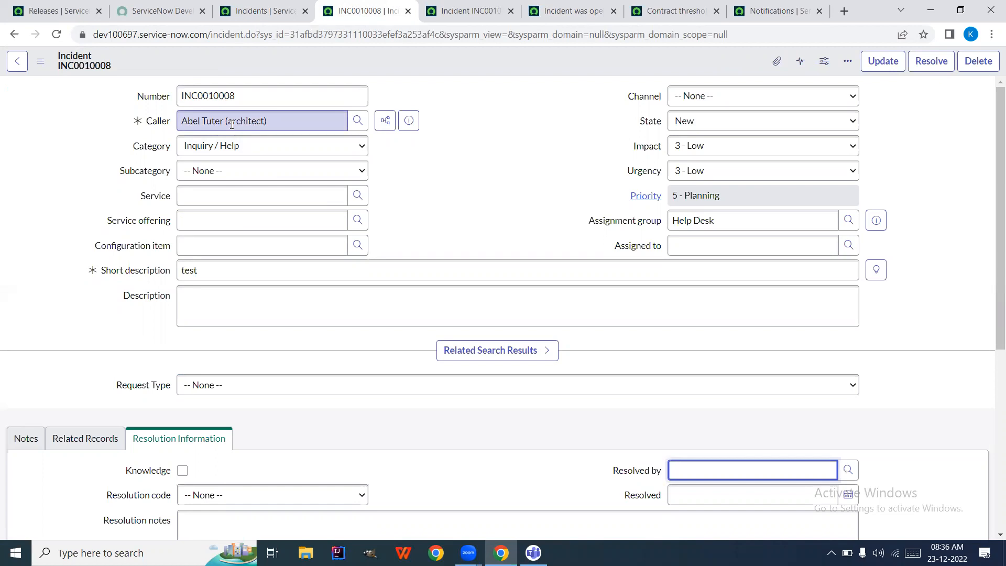
{"action": "left_click", "coordinate": [576, 12]}
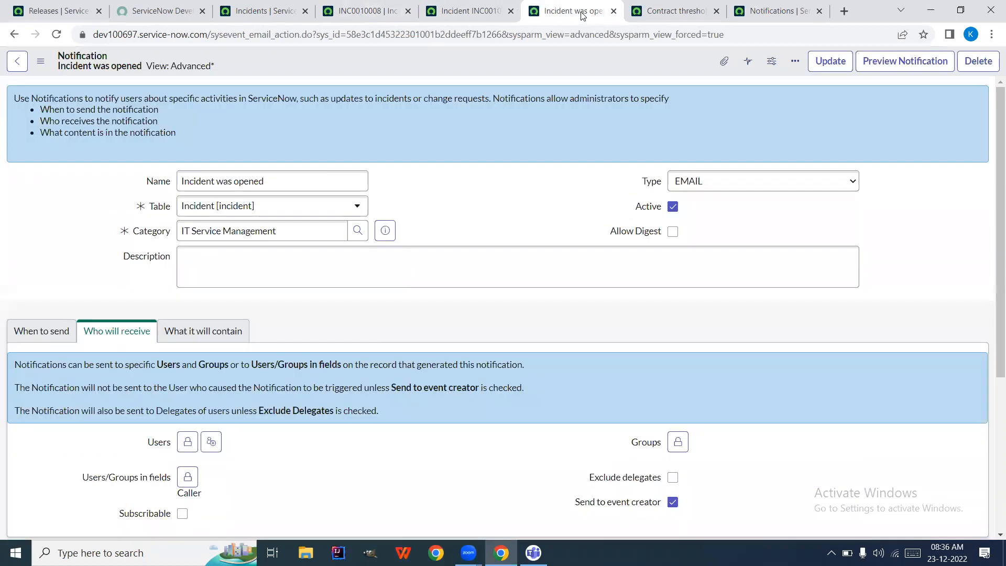
{"action": "scroll", "coordinate": [116, 471], "scroll_direction": "down", "scroll_amount": 1}
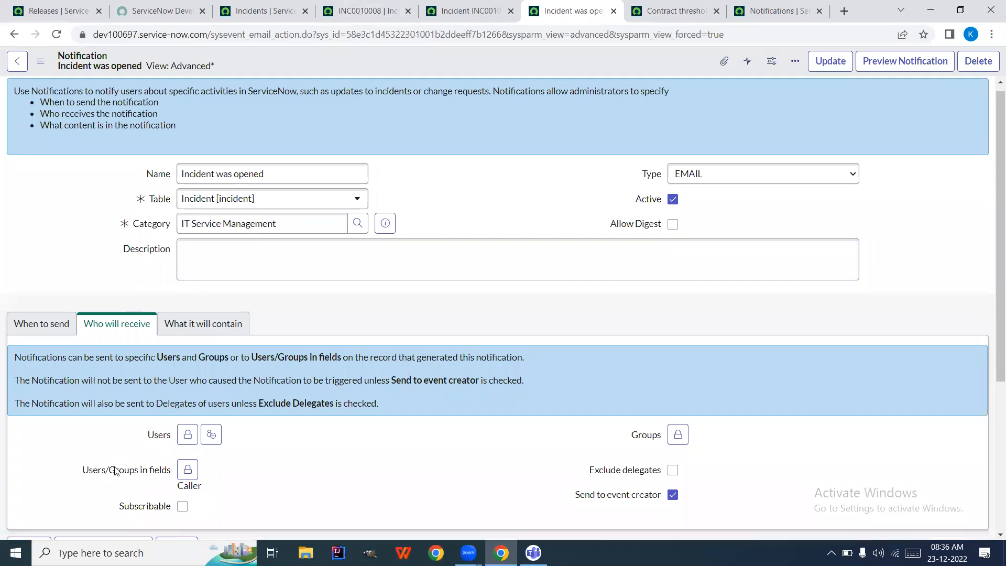
{"action": "scroll", "coordinate": [117, 471], "scroll_direction": "down", "scroll_amount": 1}
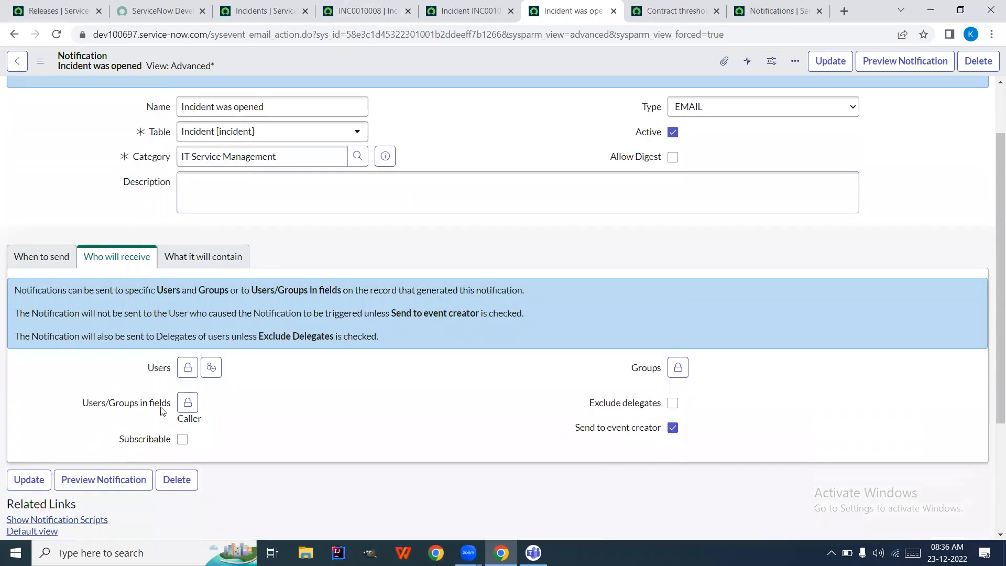
Browse recipient fields Assigned to, Approval history, Approval and Business duration, then view INC0010008's caller
{"action": "left_click", "coordinate": [187, 403]}
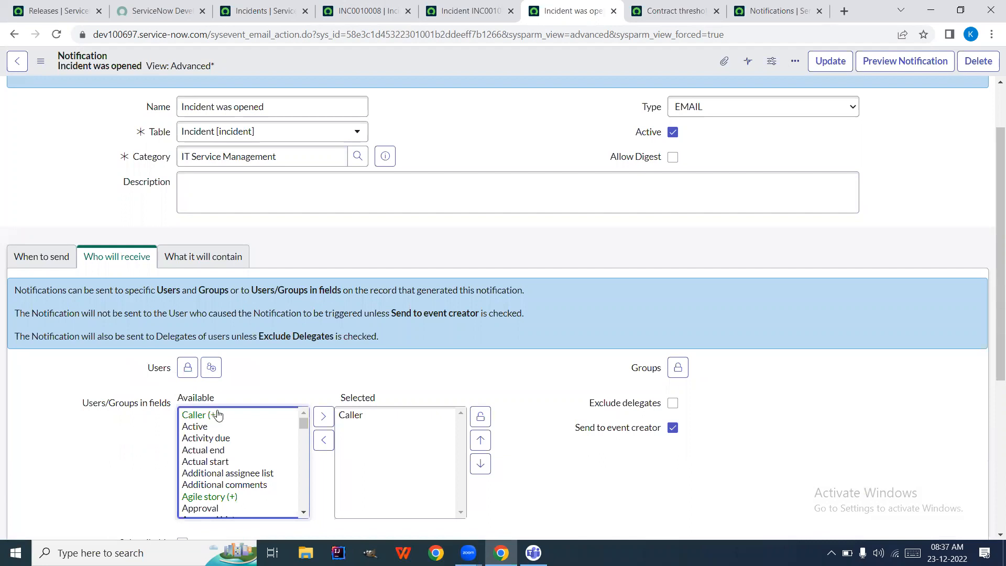
{"action": "scroll", "coordinate": [243, 462], "scroll_direction": "down", "scroll_amount": 2}
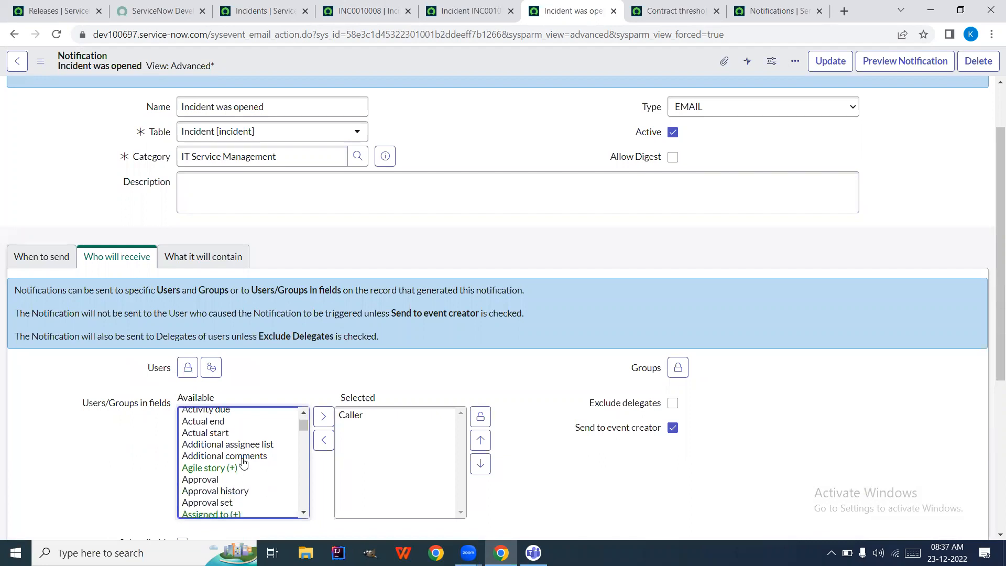
{"action": "scroll", "coordinate": [243, 461], "scroll_direction": "down", "scroll_amount": 1}
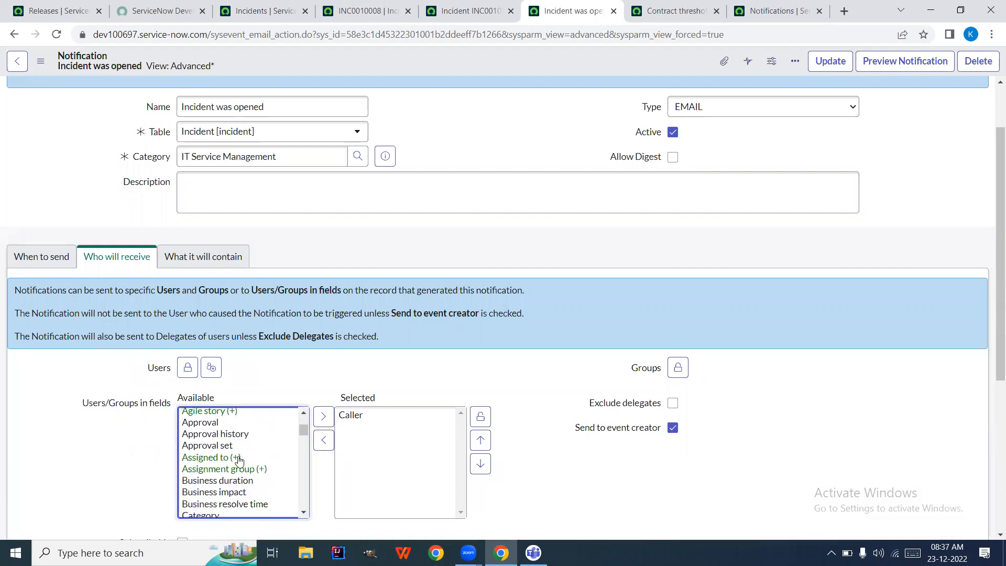
{"action": "left_click", "coordinate": [242, 457]}
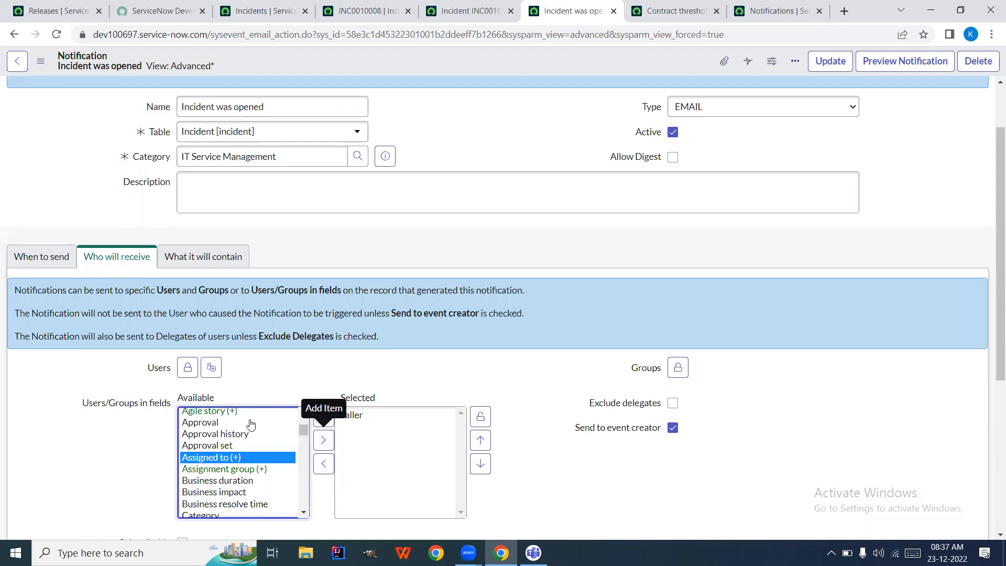
{"action": "left_click", "coordinate": [223, 434]}
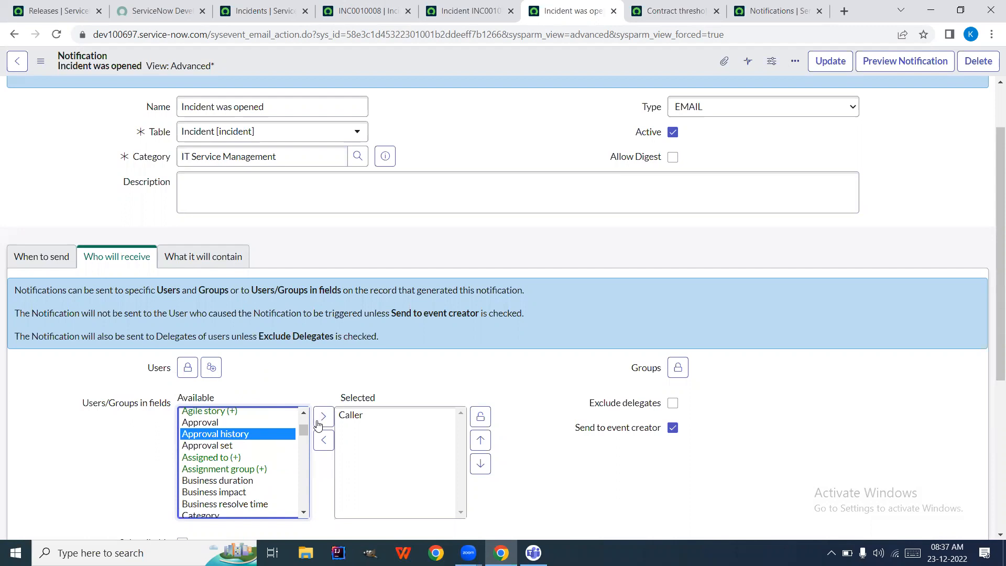
{"action": "left_click", "coordinate": [238, 423]}
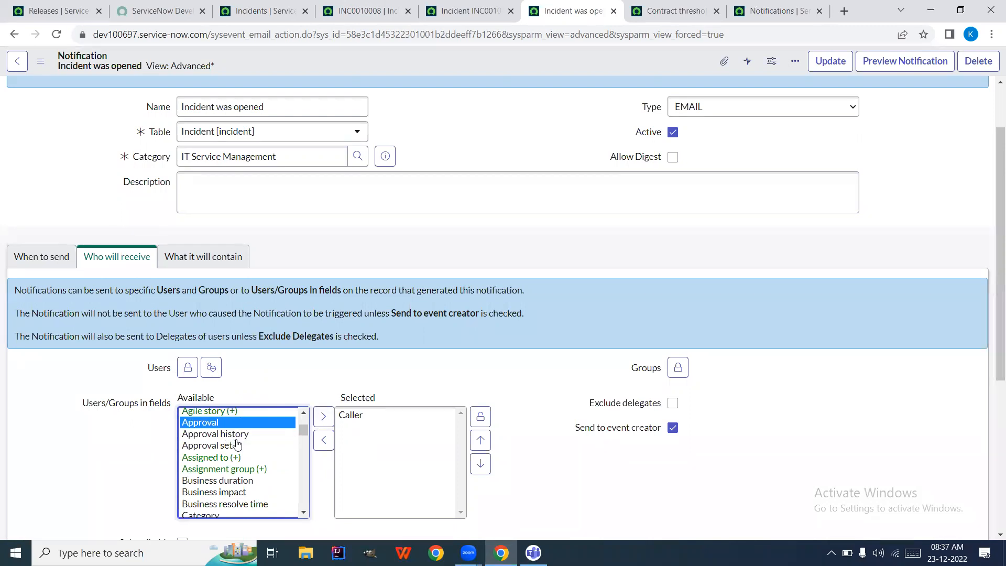
{"action": "left_click", "coordinate": [244, 483]}
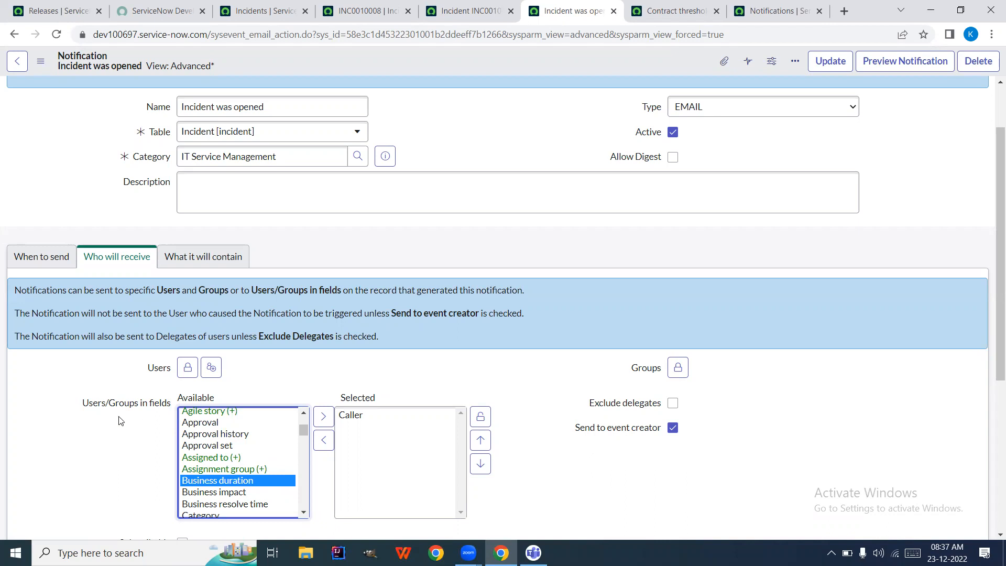
{"action": "mouse_move", "coordinate": [134, 404]}
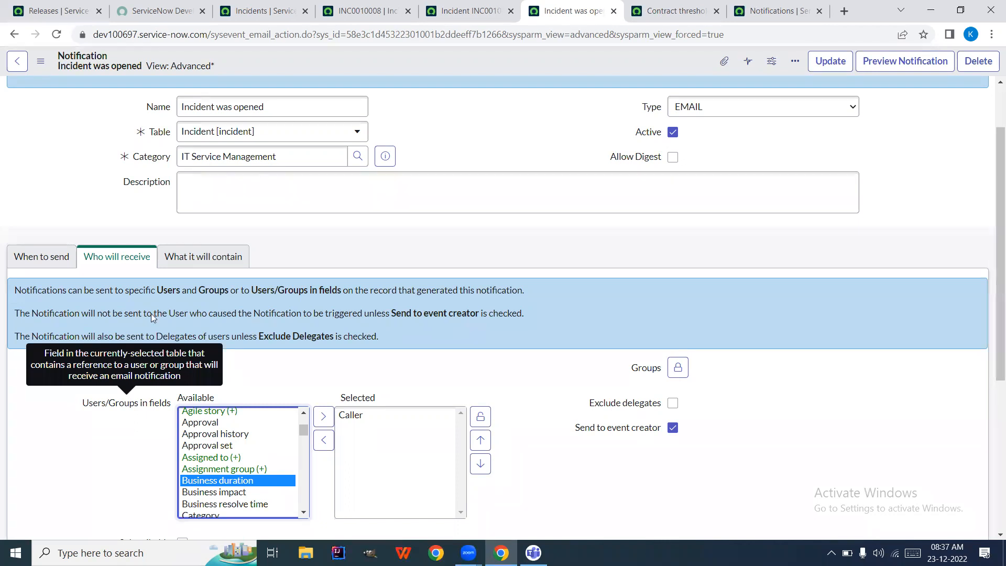
{"action": "left_click", "coordinate": [349, 16]}
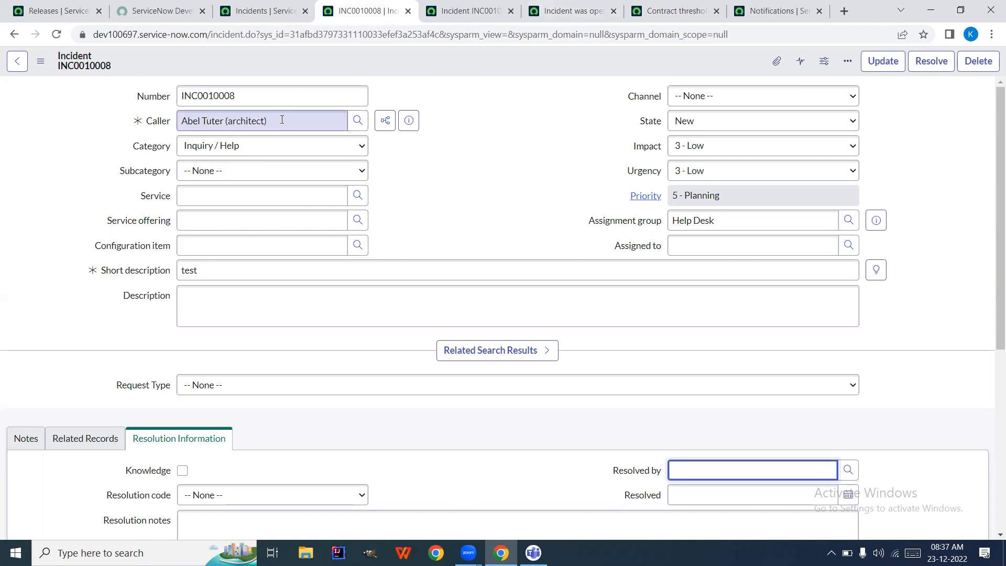
Keep Caller as the only recipient field, relock the list, and untick Send to event creator
{"action": "left_click", "coordinate": [568, 6]}
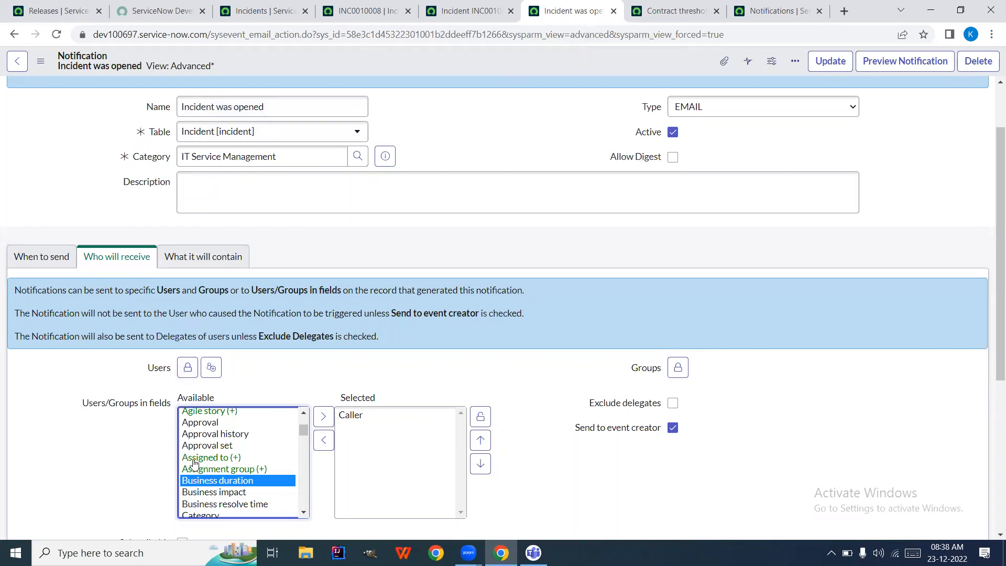
{"action": "left_click", "coordinate": [353, 417]}
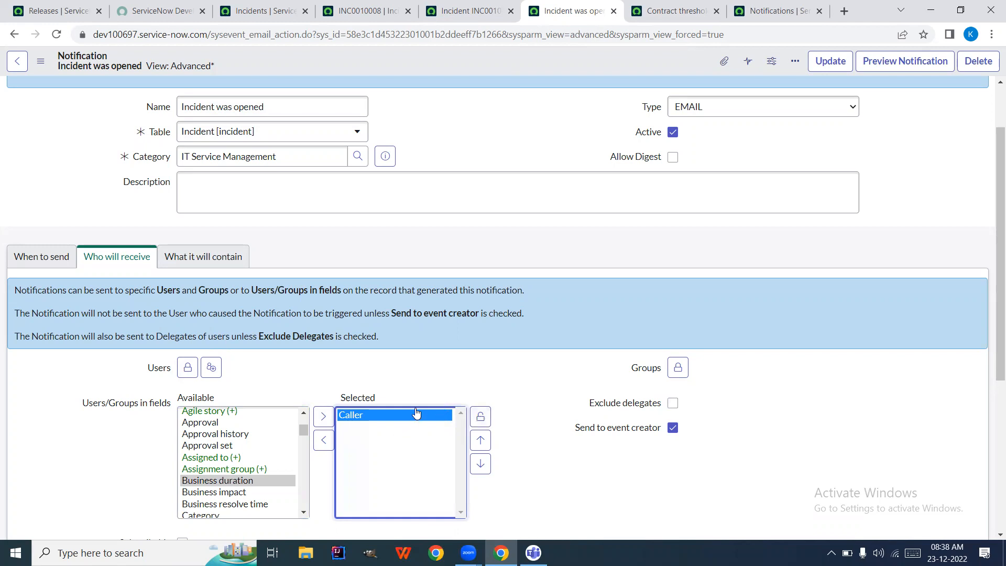
{"action": "left_click", "coordinate": [480, 417]}
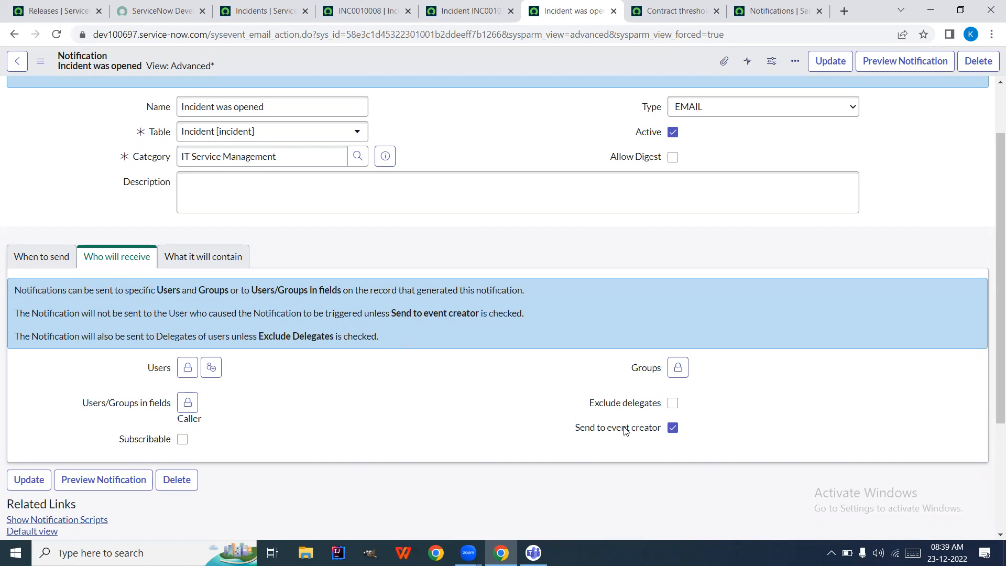
{"action": "left_click", "coordinate": [673, 429]}
Save the notification changes and go to the Incidents list
{"action": "right_click", "coordinate": [556, 59]}
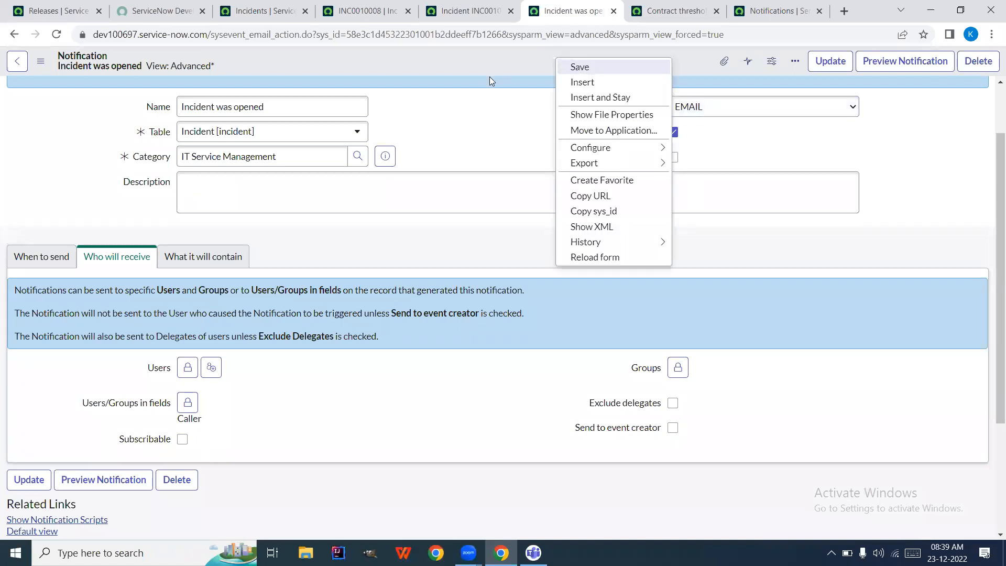
{"action": "left_click", "coordinate": [577, 66]}
{"action": "left_click", "coordinate": [292, 7]}
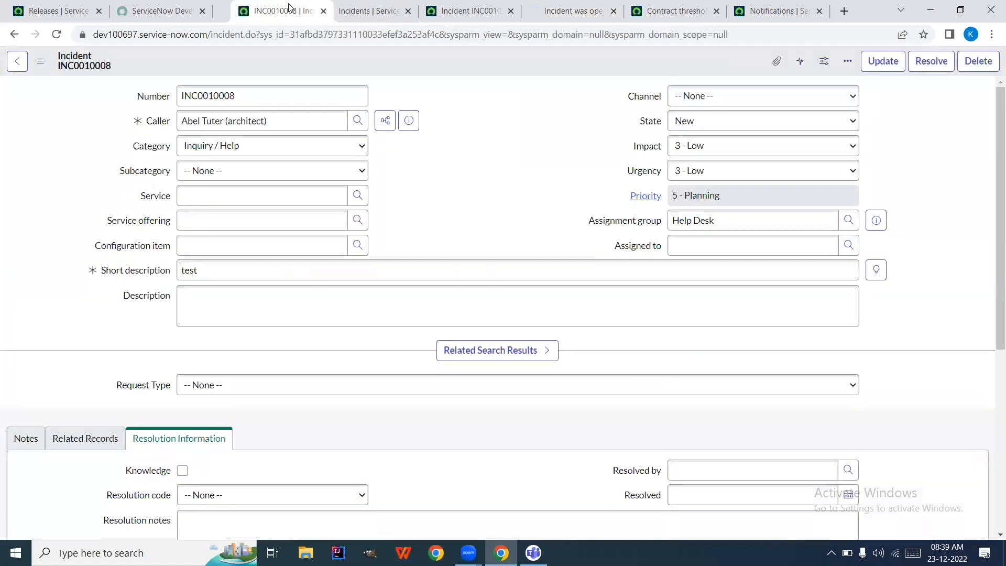
{"action": "left_click", "coordinate": [168, 11]}
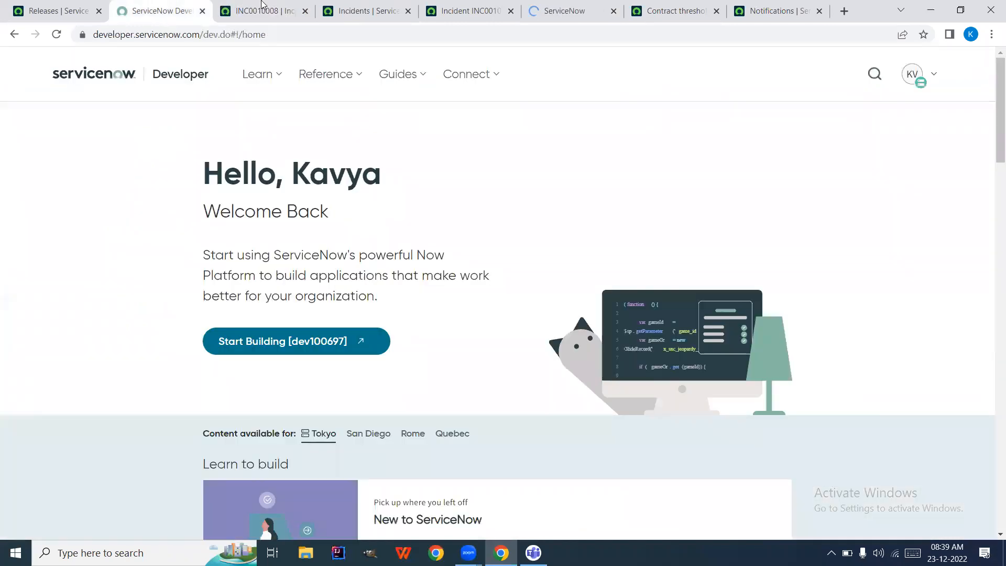
{"action": "left_click", "coordinate": [264, 10]}
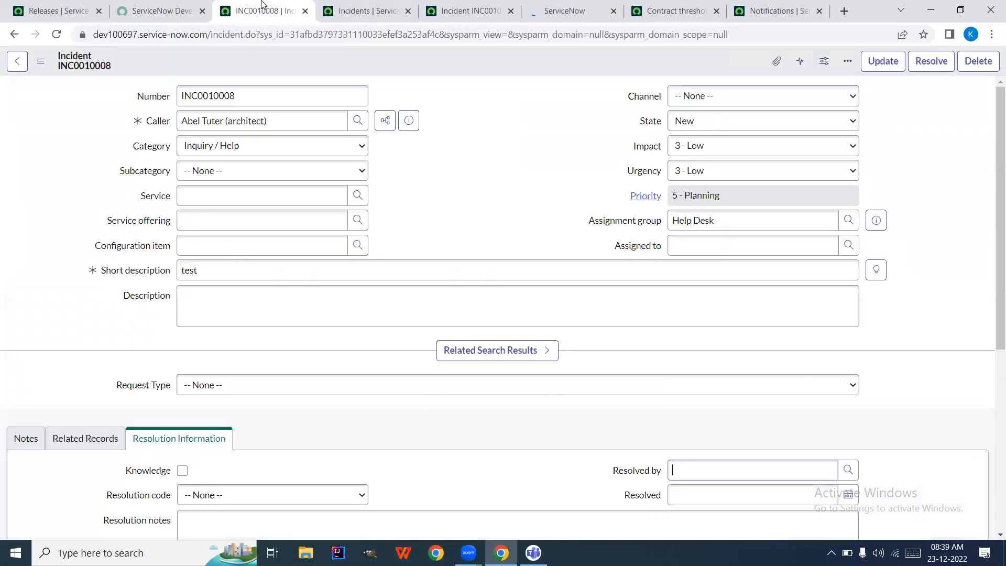
{"action": "left_click", "coordinate": [370, 6]}
Open a Create New incident form in a new tab
{"action": "left_click", "coordinate": [133, 93]}
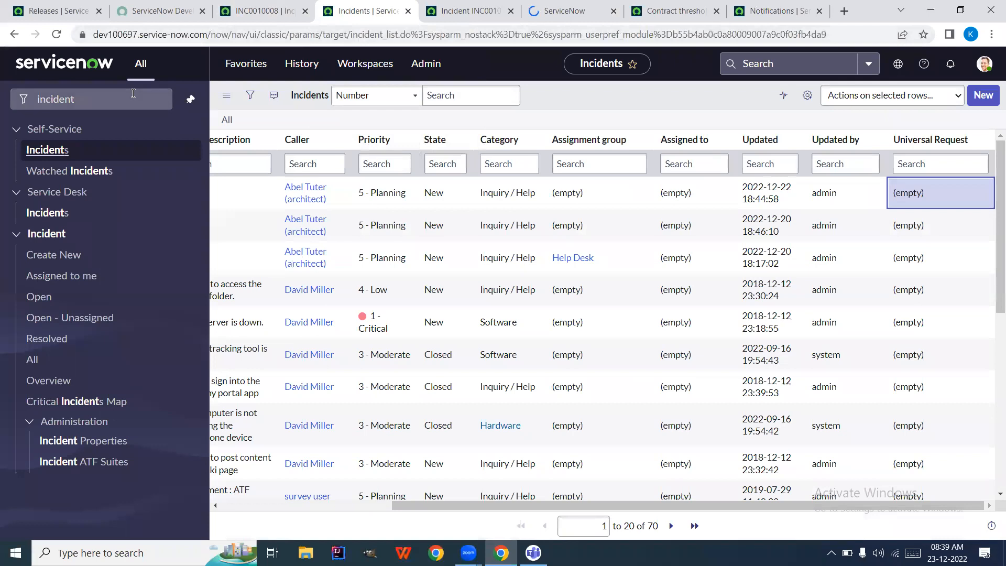
{"action": "right_click", "coordinate": [46, 262]}
{"action": "left_click", "coordinate": [60, 269]}
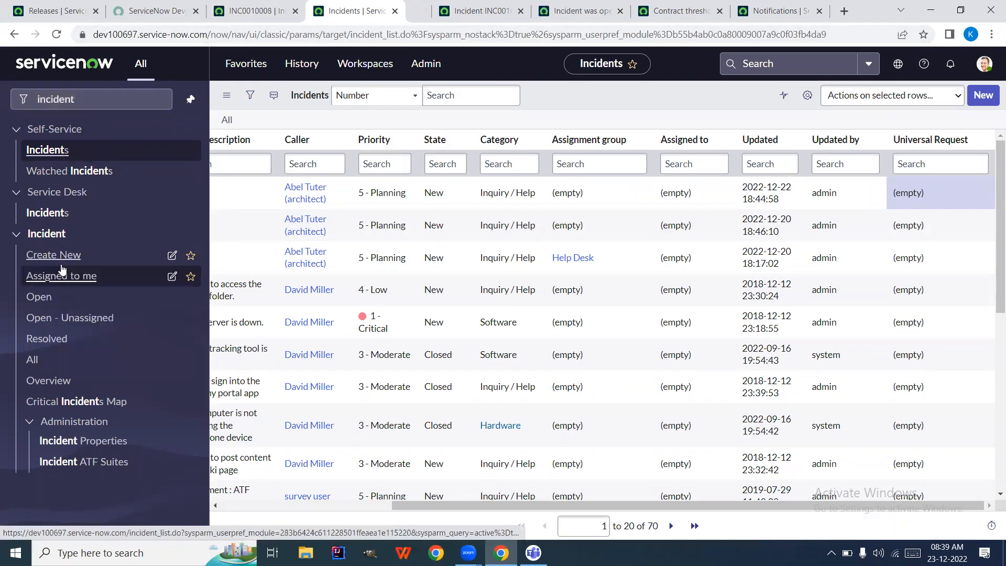
{"action": "left_click", "coordinate": [418, 11]}
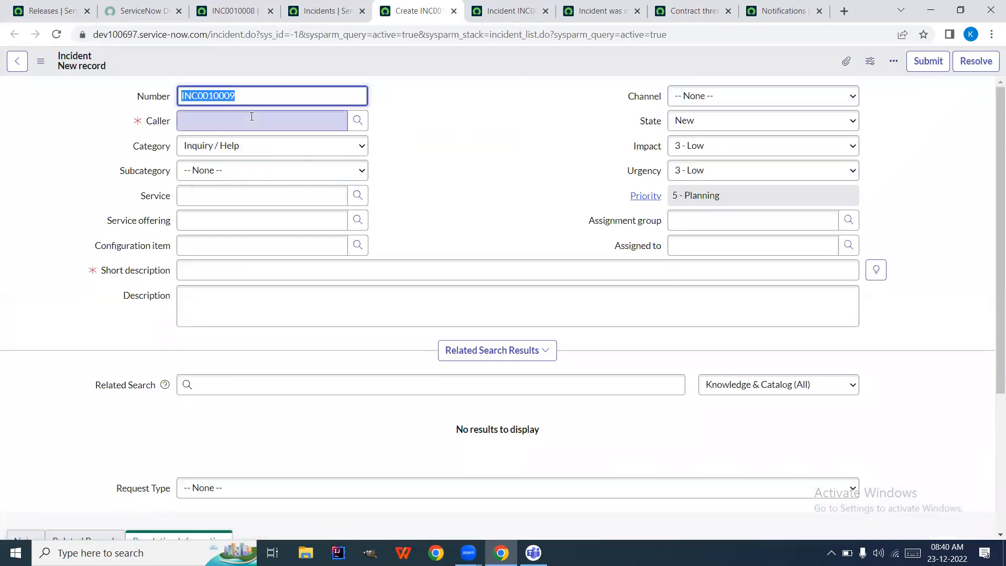
Set the new incident's caller to System Administrator
{"action": "left_click", "coordinate": [230, 122]}
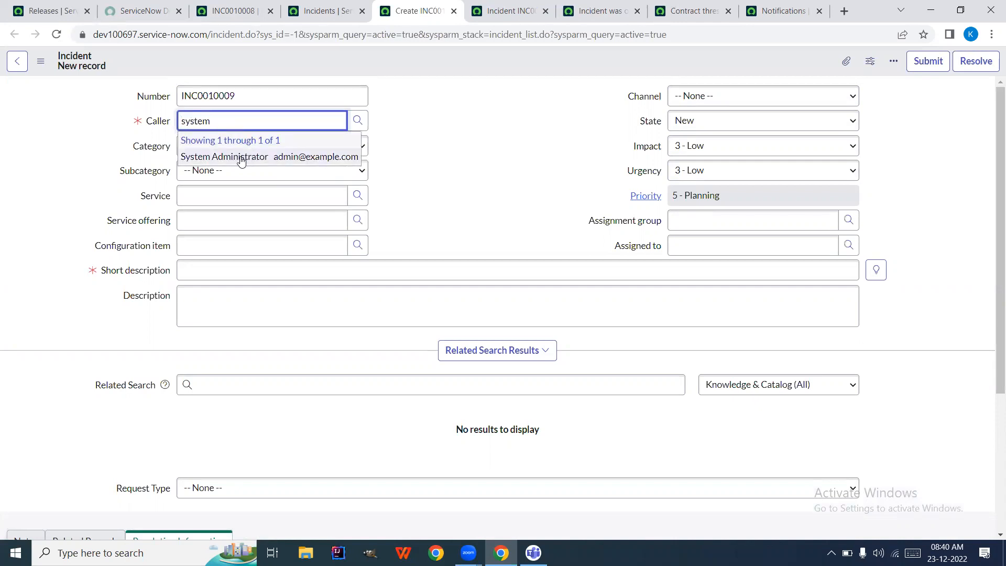
{"action": "left_click", "coordinate": [241, 157]}
{"action": "left_click", "coordinate": [233, 9]}
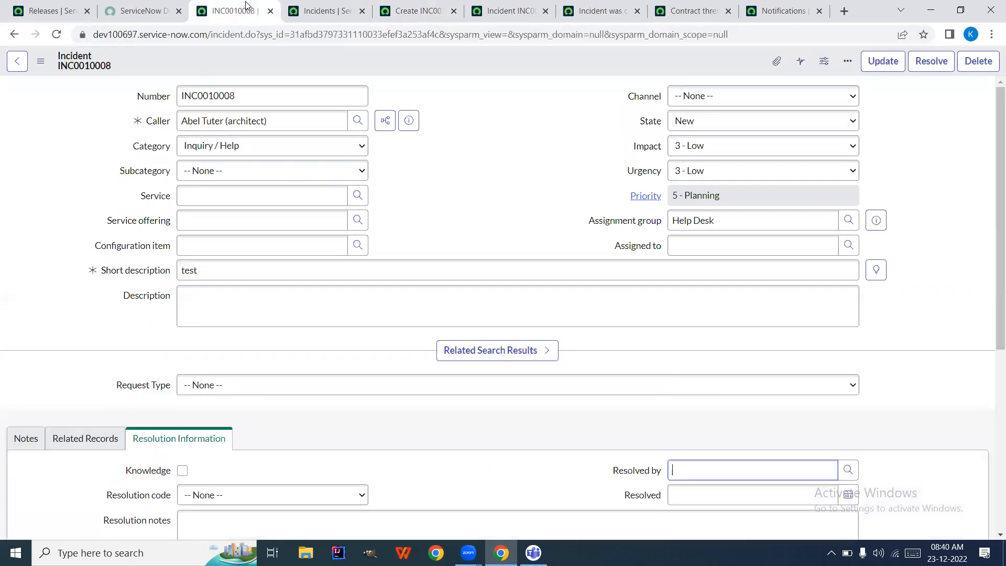
{"action": "left_click", "coordinate": [336, 6]}
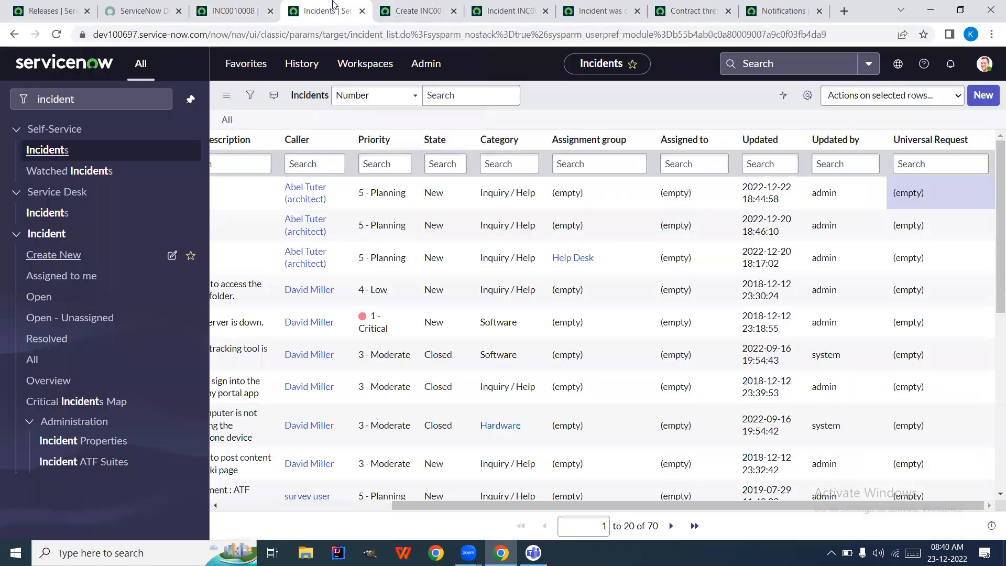
{"action": "left_click", "coordinate": [403, 6]}
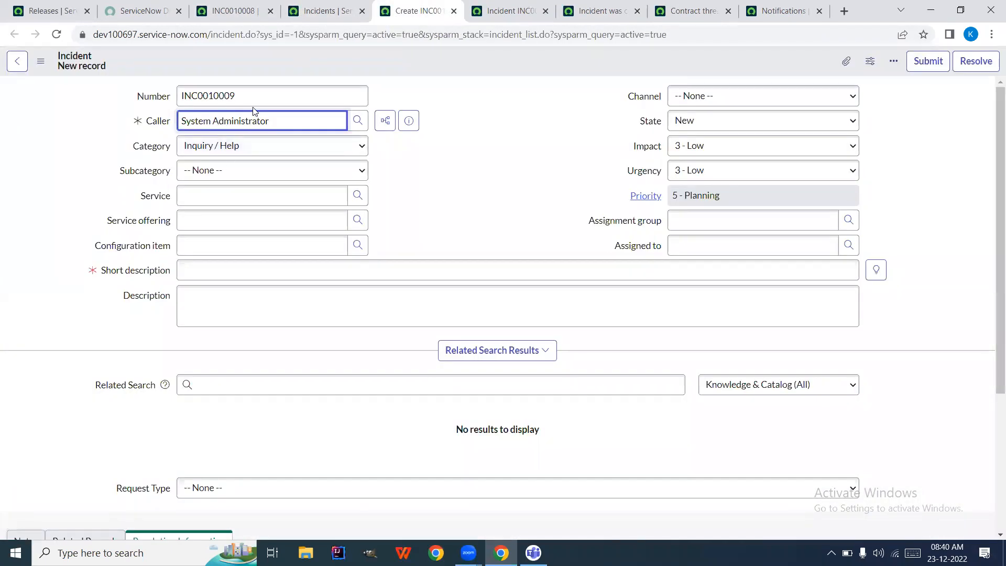
Enter short description 'Test' and save it as incident INC0010009
{"action": "left_click", "coordinate": [245, 264]}
{"action": "type", "text": "Test"}
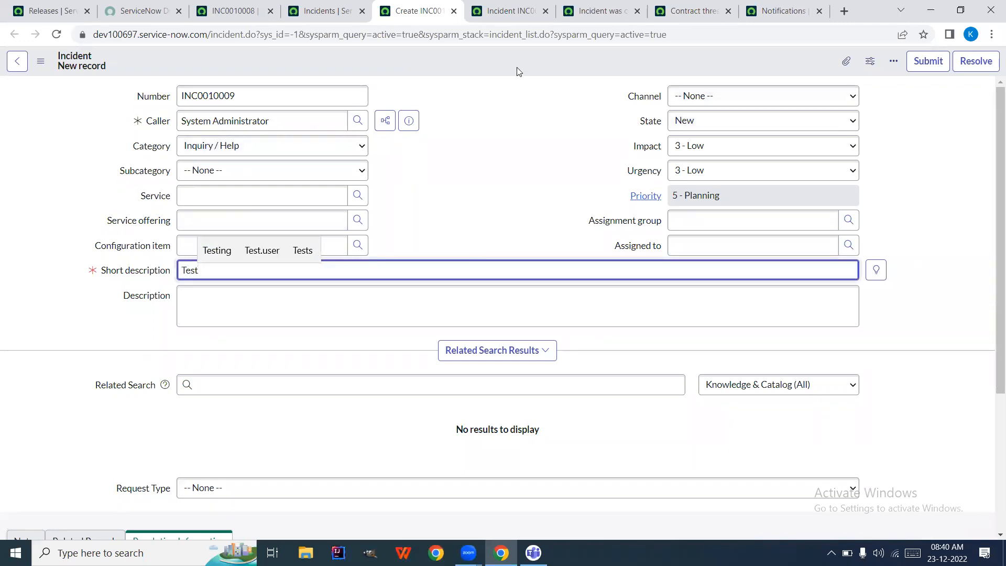
{"action": "right_click", "coordinate": [516, 70]}
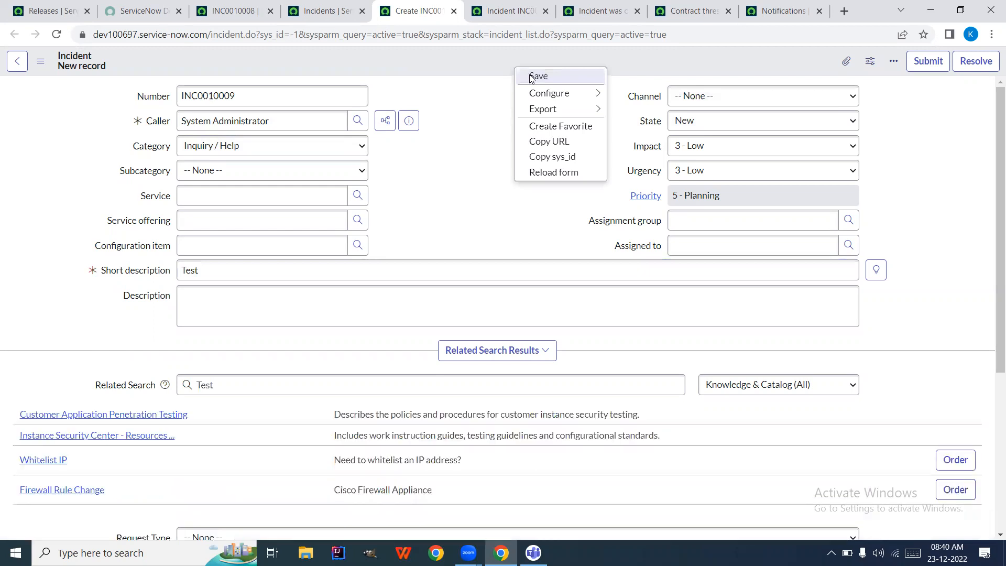
{"action": "left_click", "coordinate": [534, 77]}
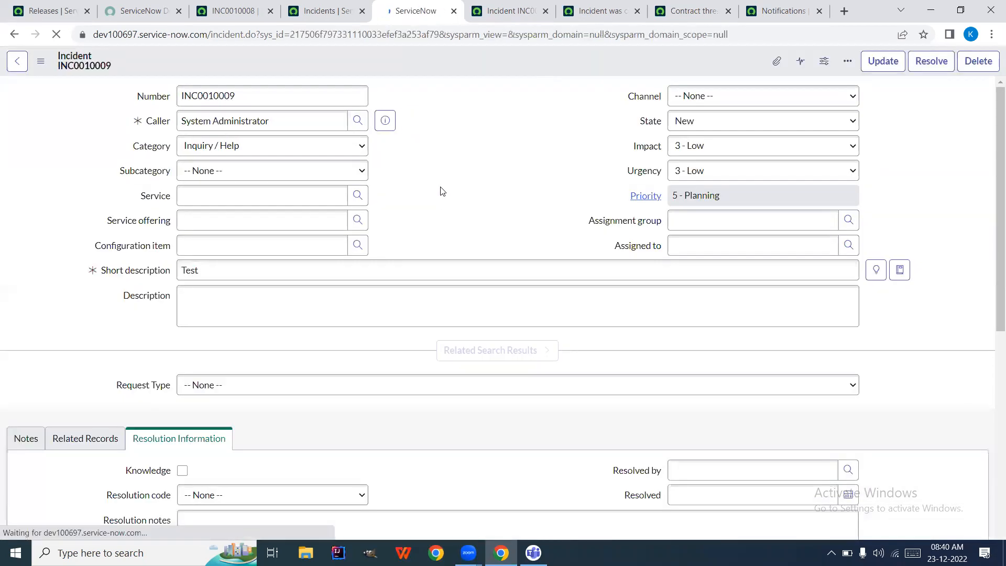
{"action": "left_click_drag", "start_coordinate": [443, 202], "coordinate": [459, 48]}
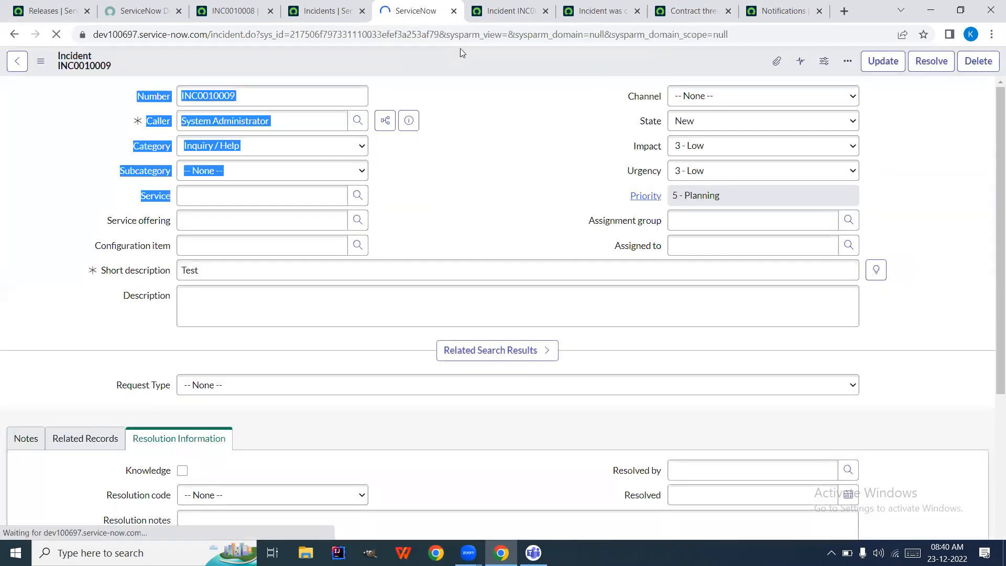
{"action": "left_click", "coordinate": [238, 11]}
{"action": "left_click", "coordinate": [313, 11]}
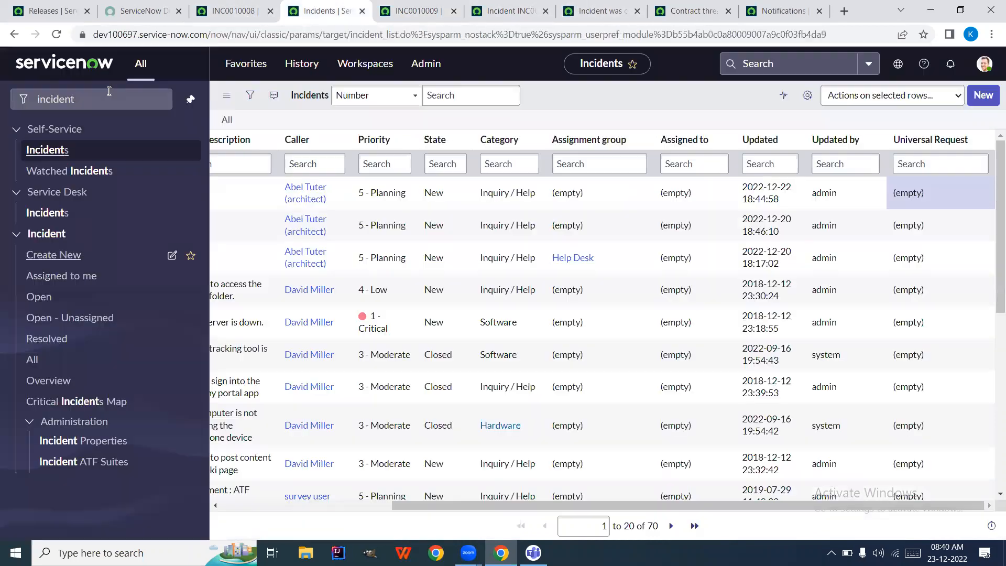
Open System Logs > Emails in a new tab via an 'emails' search and refresh it twice
{"action": "left_click", "coordinate": [108, 94]}
{"action": "type", "text": "em"}
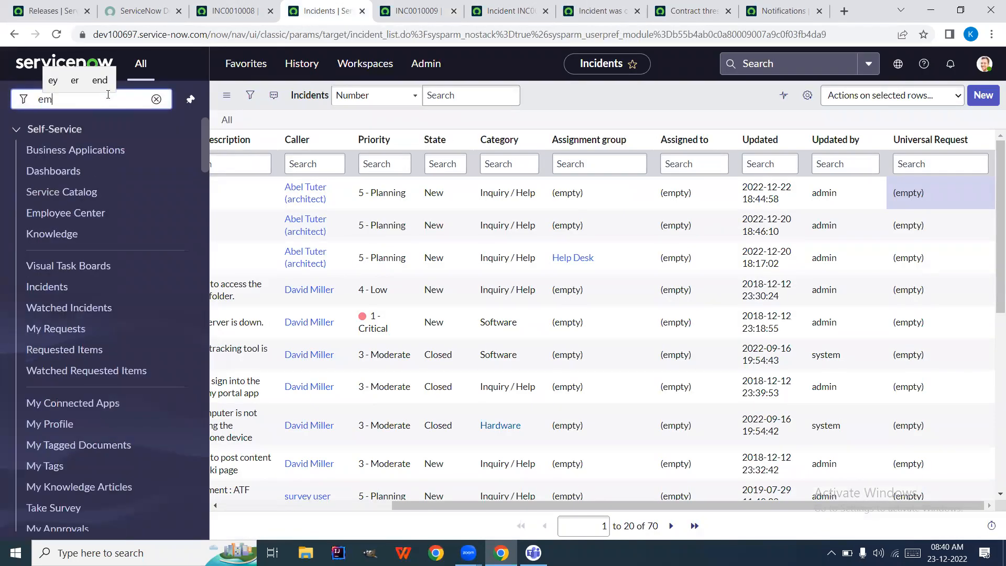
{"action": "type", "text": "ails"}
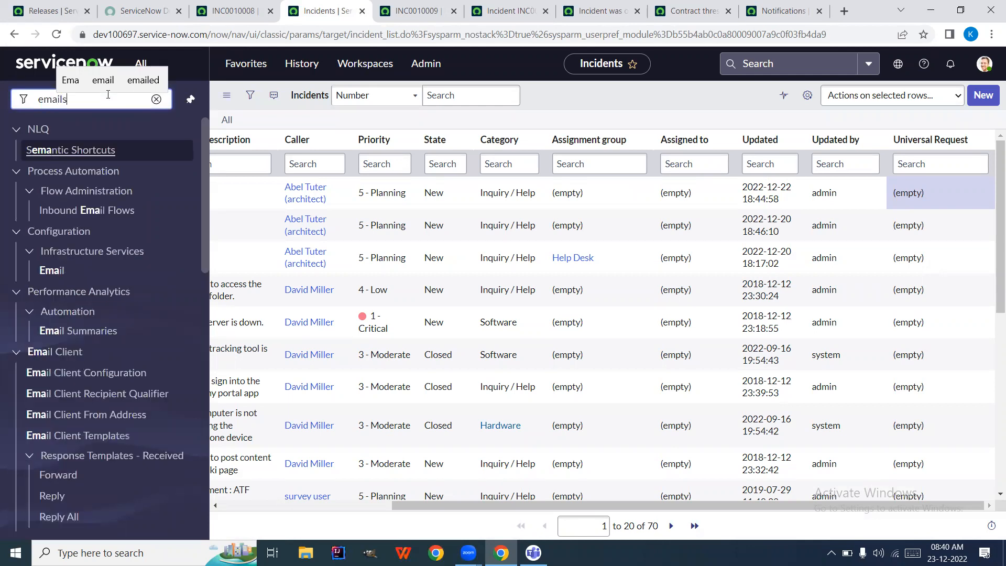
{"action": "right_click", "coordinate": [41, 151]}
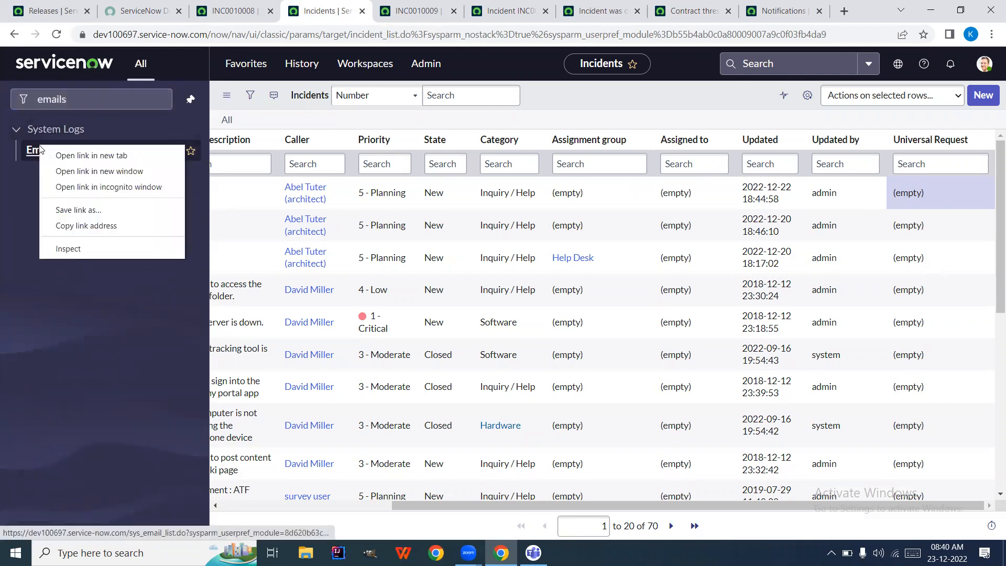
{"action": "left_click", "coordinate": [78, 157]}
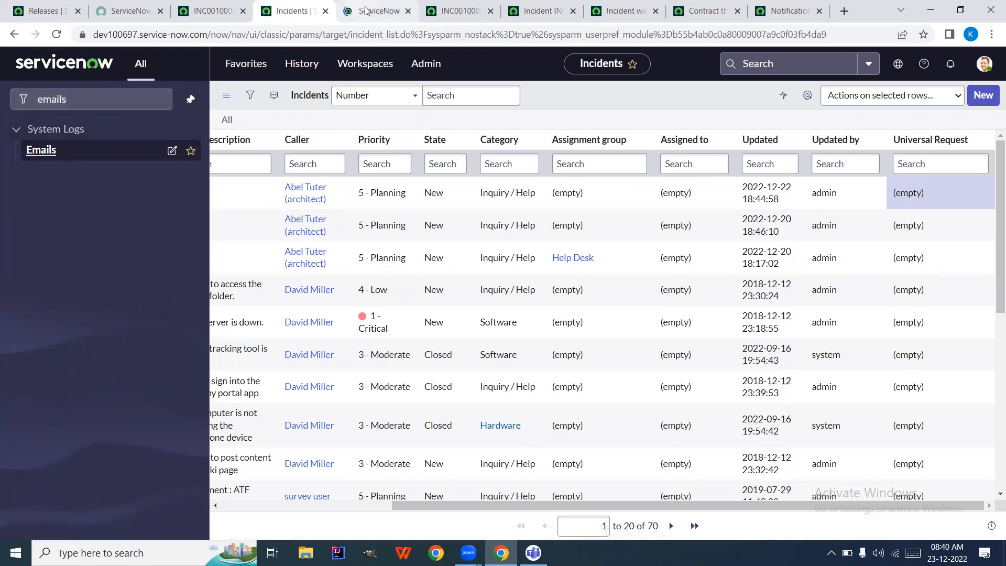
{"action": "left_click", "coordinate": [370, 11]}
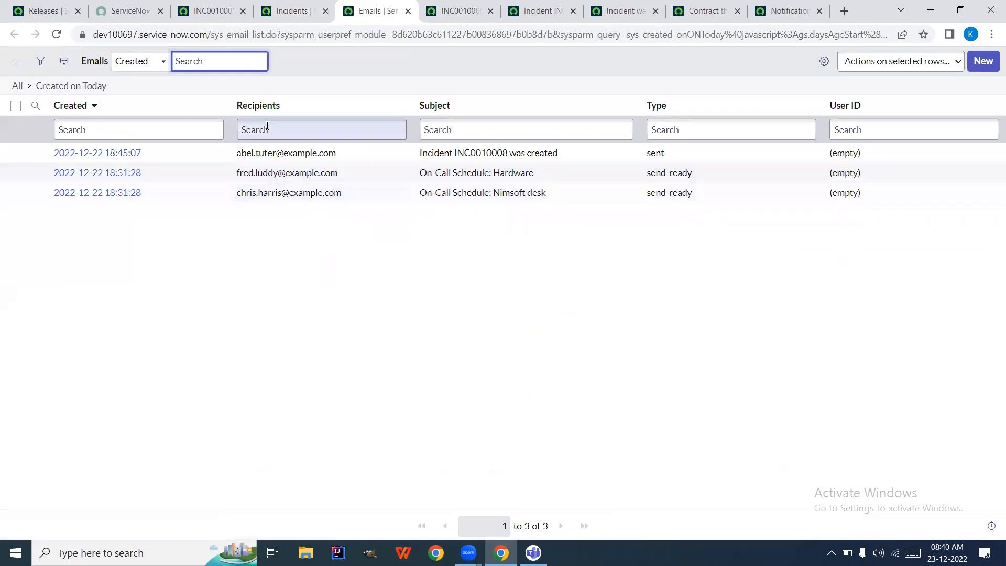
{"action": "left_click", "coordinate": [57, 35]}
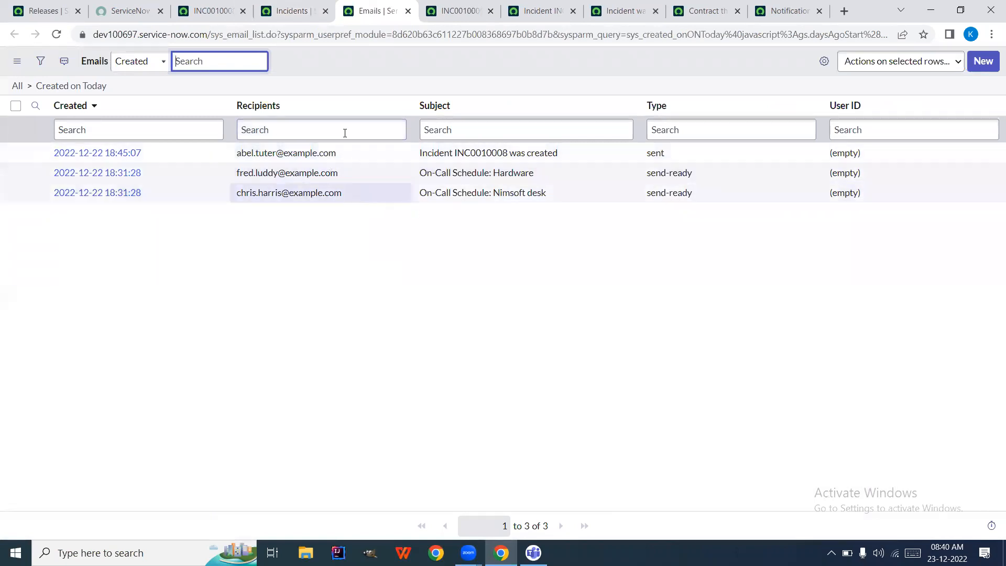
{"action": "left_click", "coordinate": [54, 35]}
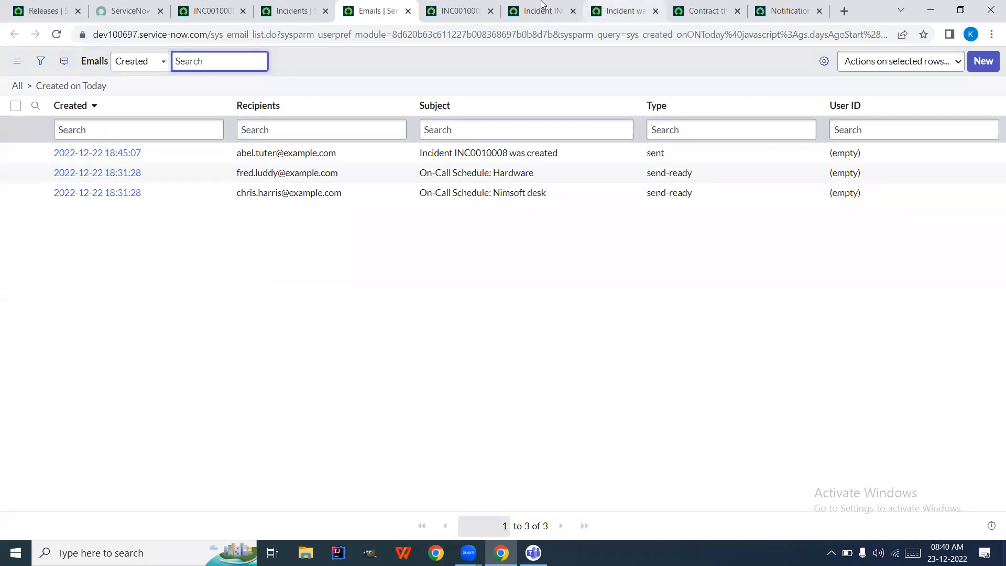
{"action": "left_click", "coordinate": [632, 8]}
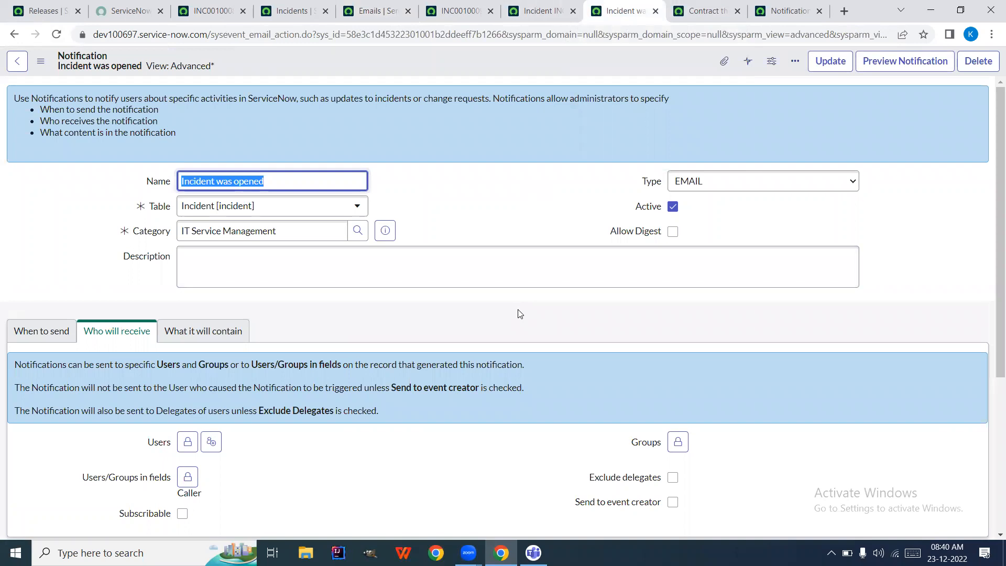
Re-tick Send to event creator and save the Incident was opened notification
{"action": "scroll", "coordinate": [517, 309], "scroll_direction": "down", "scroll_amount": 3}
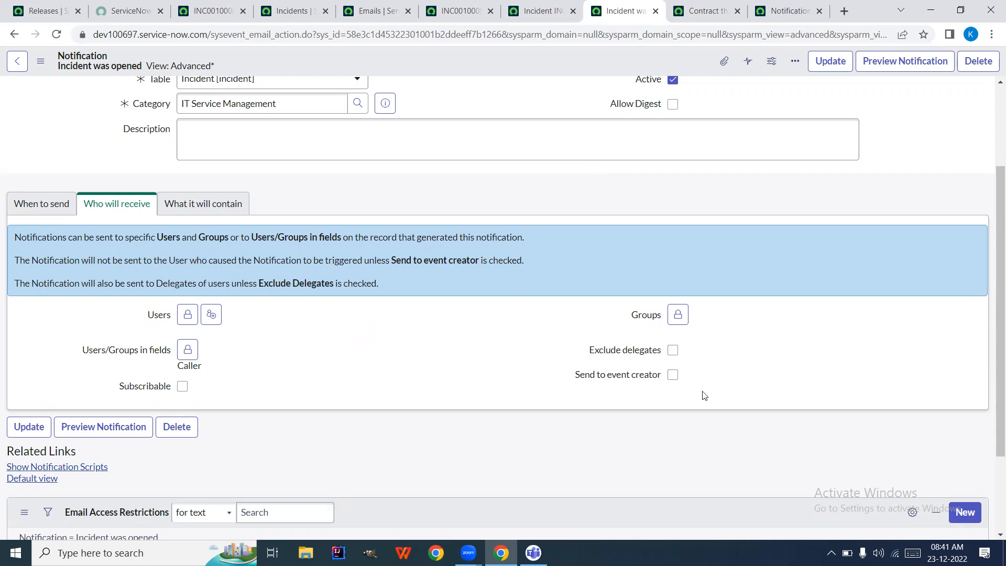
{"action": "left_click", "coordinate": [672, 376]}
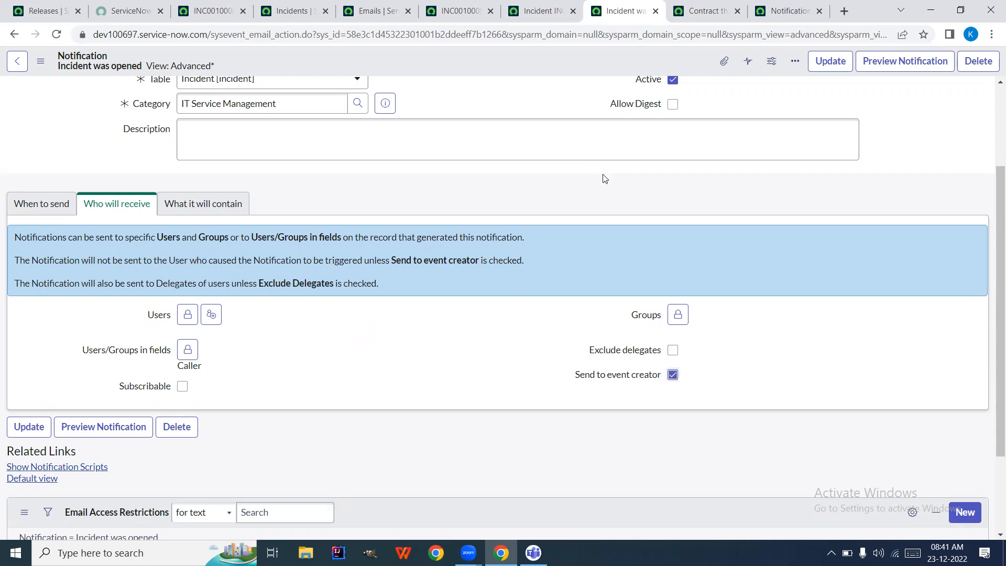
{"action": "right_click", "coordinate": [516, 50]}
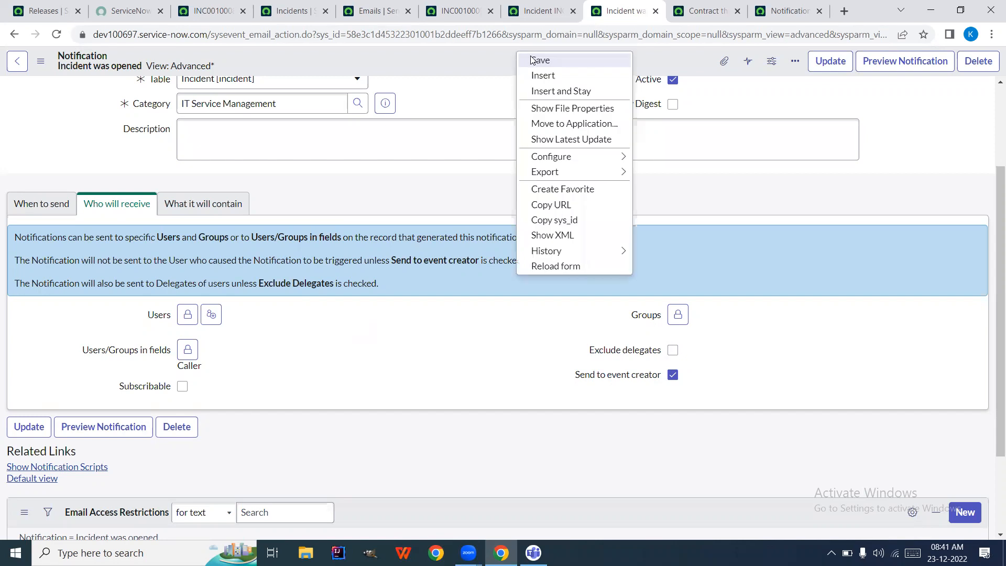
{"action": "left_click", "coordinate": [540, 61]}
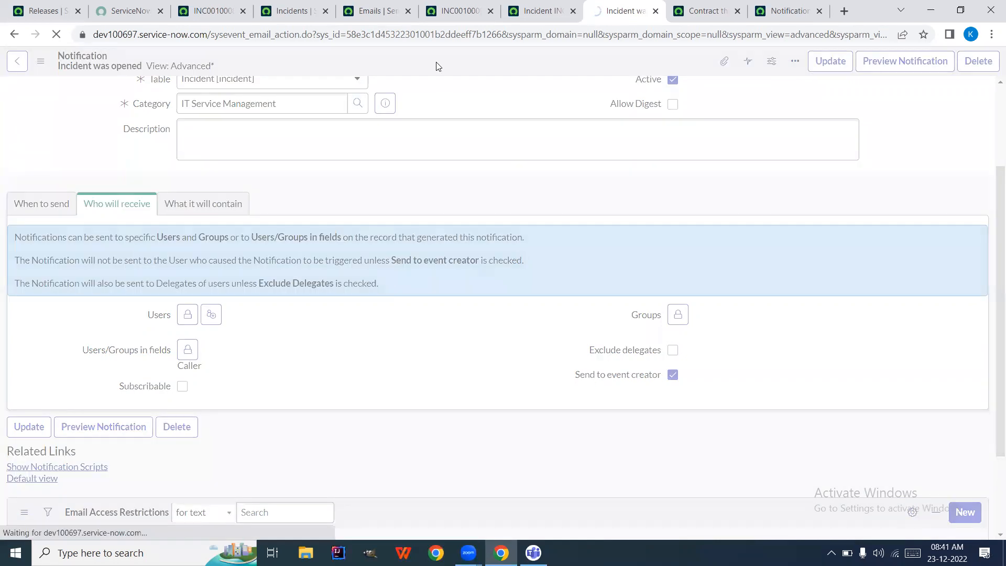
{"action": "left_click", "coordinate": [205, 14]}
Start a new incident from the Incidents list with caller System Administrator
{"action": "left_click", "coordinate": [291, 11]}
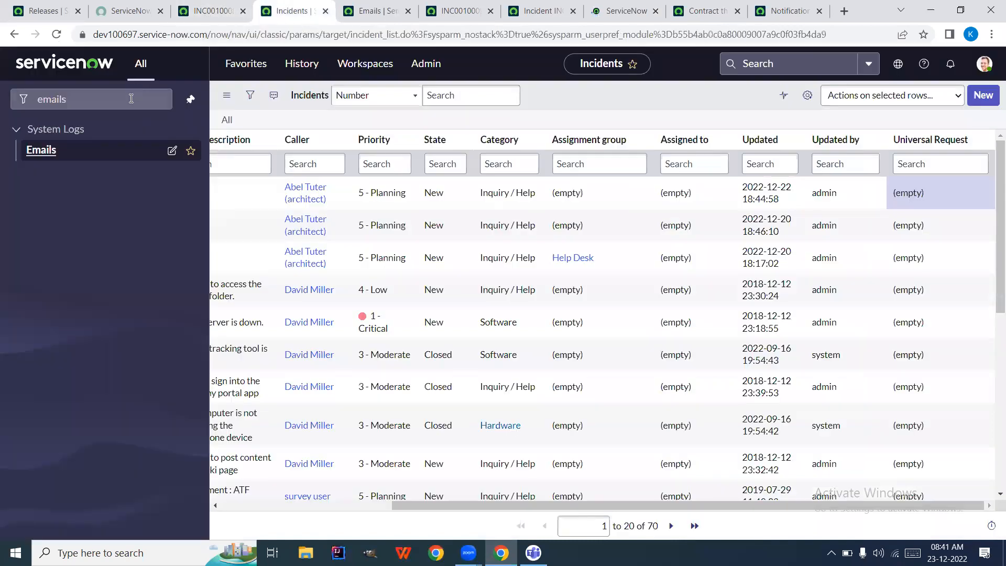
{"action": "left_click", "coordinate": [130, 100]}
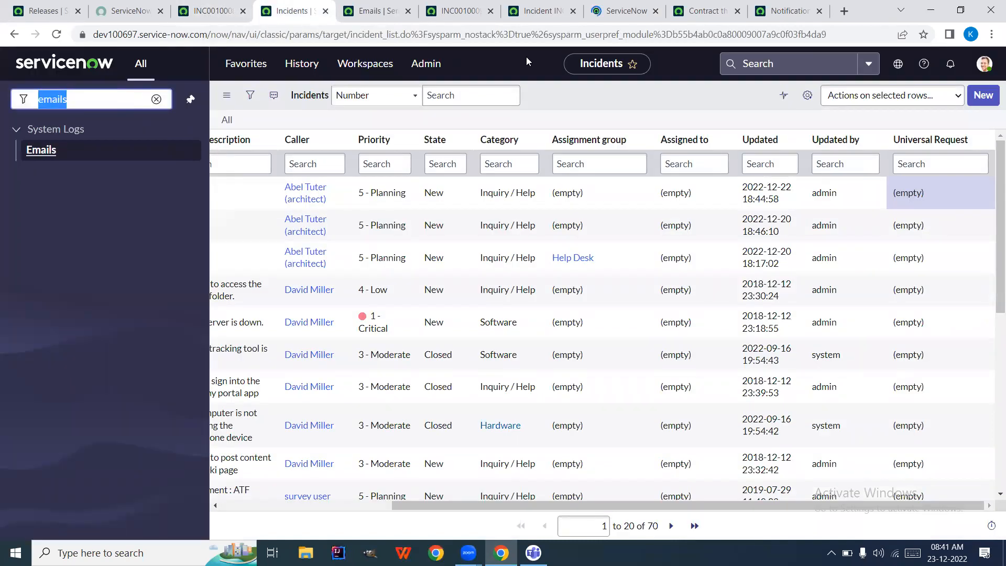
{"action": "left_click", "coordinate": [983, 97]}
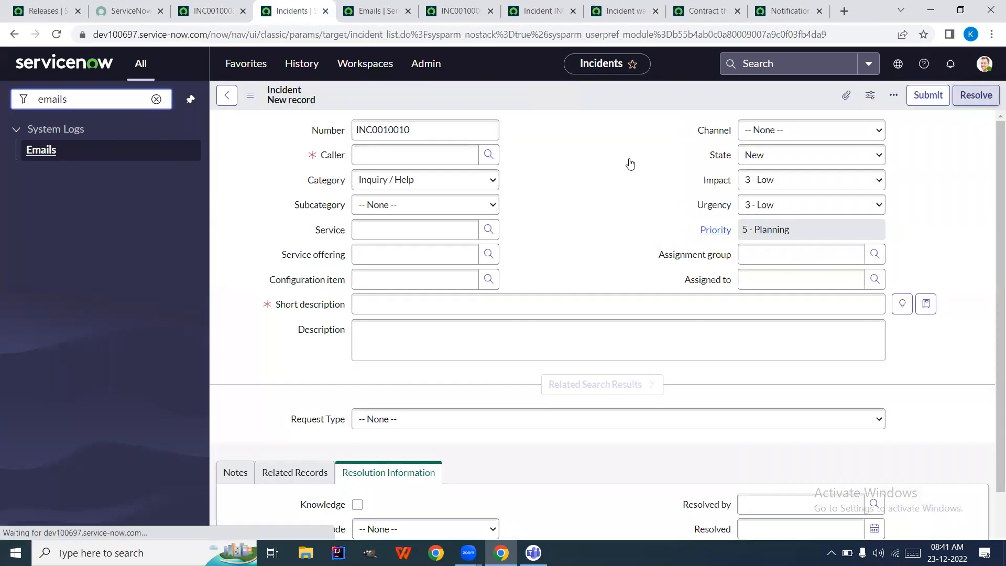
{"action": "left_click", "coordinate": [418, 161]}
{"action": "type", "text": "system"}
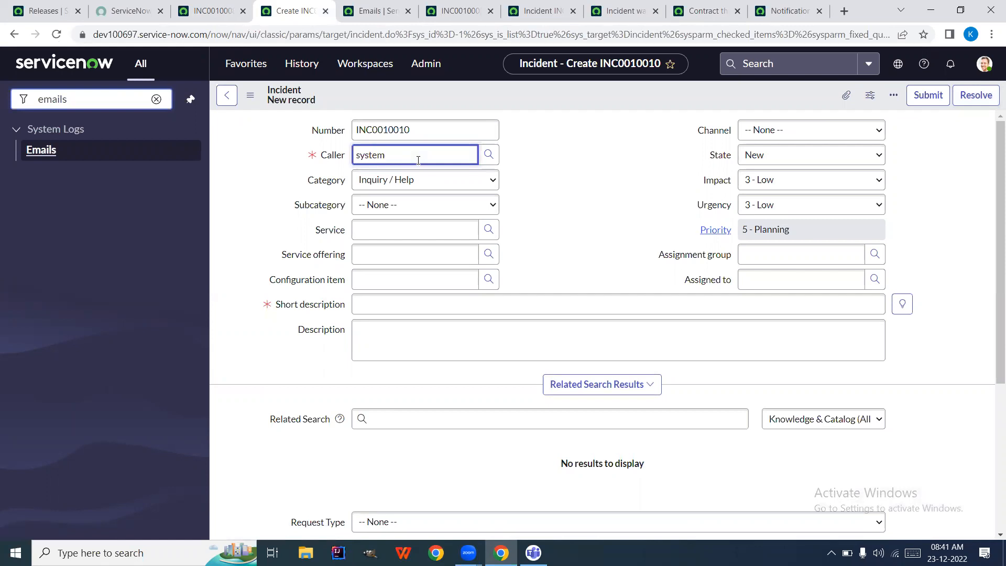
{"action": "left_click", "coordinate": [438, 189]}
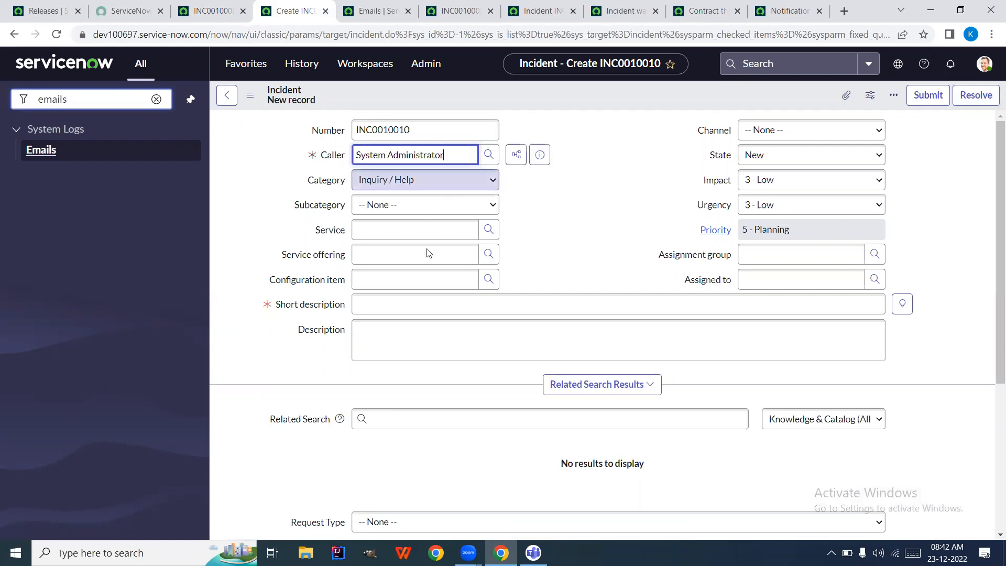
Enter short description 'test' and save it as INC0010010
{"action": "left_click", "coordinate": [402, 312]}
{"action": "type", "text": "test"}
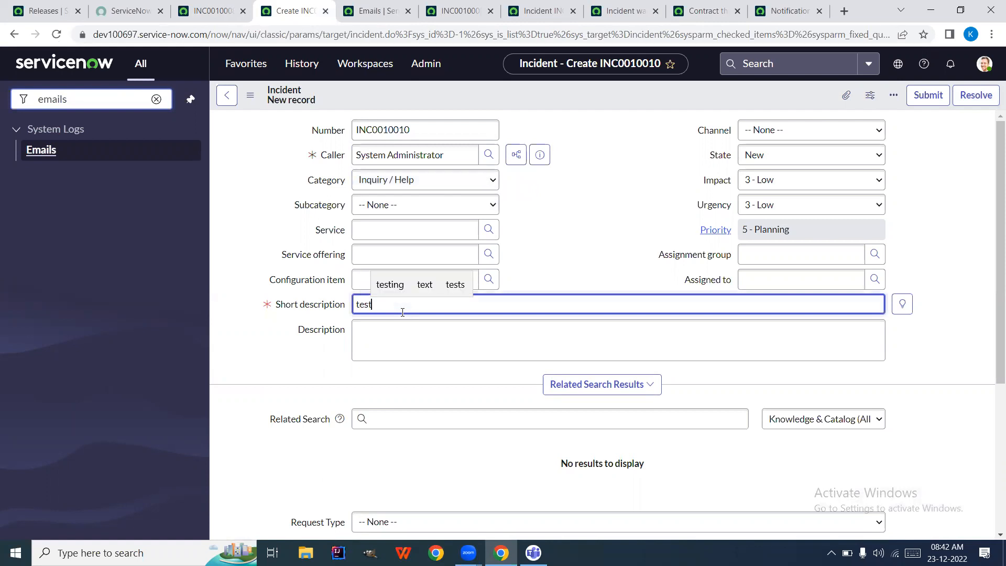
{"action": "right_click", "coordinate": [581, 89]}
{"action": "left_click", "coordinate": [602, 95]}
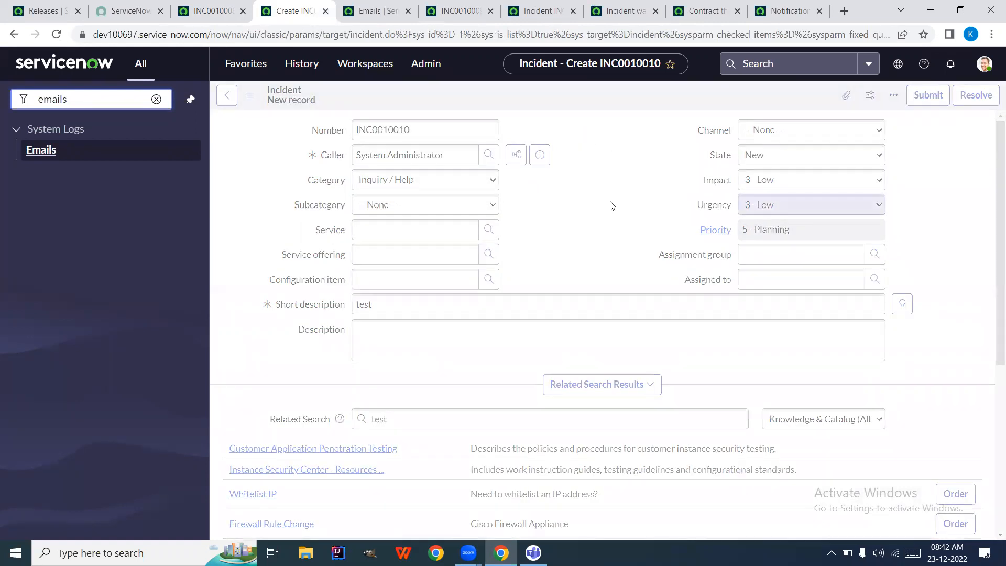
{"action": "left_click_drag", "start_coordinate": [466, 14], "coordinate": [399, 12]}
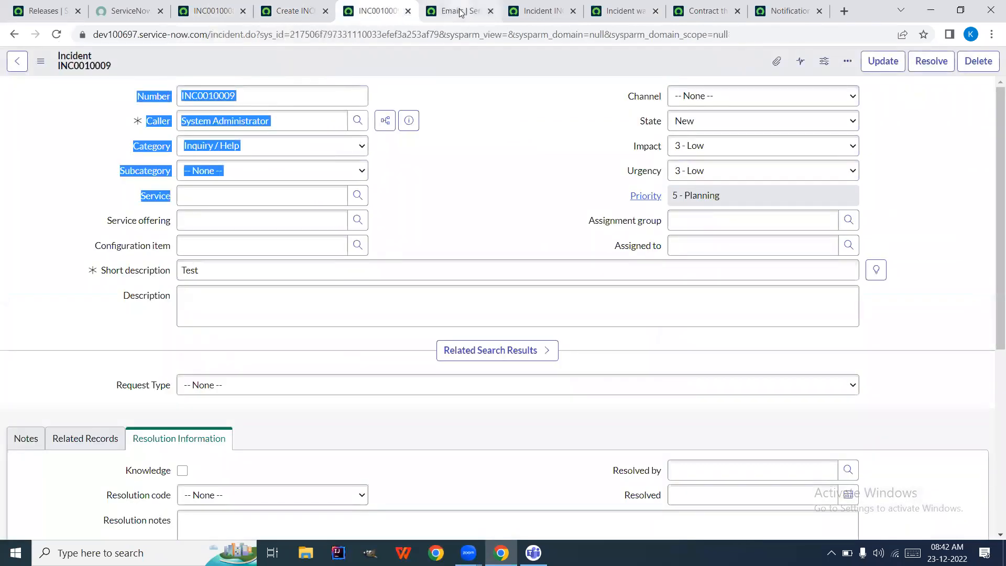
{"action": "left_click", "coordinate": [460, 11]}
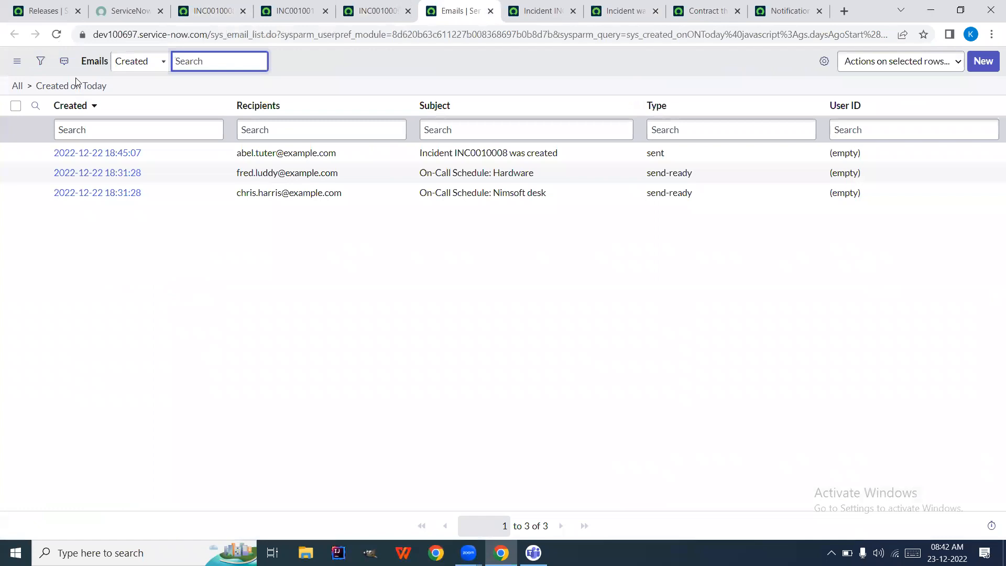
Reload the email log and compare the INC0010010, INC0010009 and notification tabs
{"action": "left_click", "coordinate": [56, 34]}
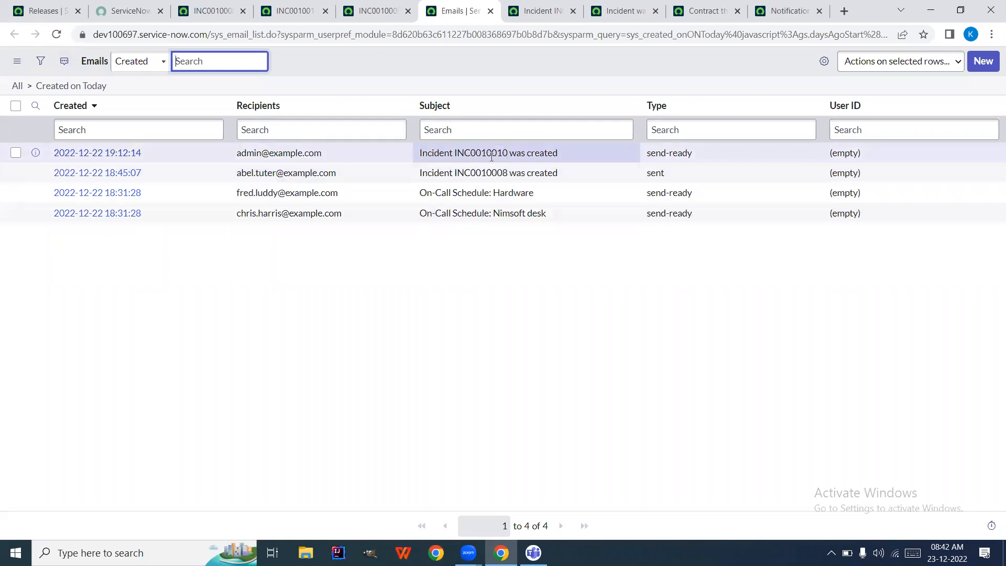
{"action": "left_click", "coordinate": [308, 13]}
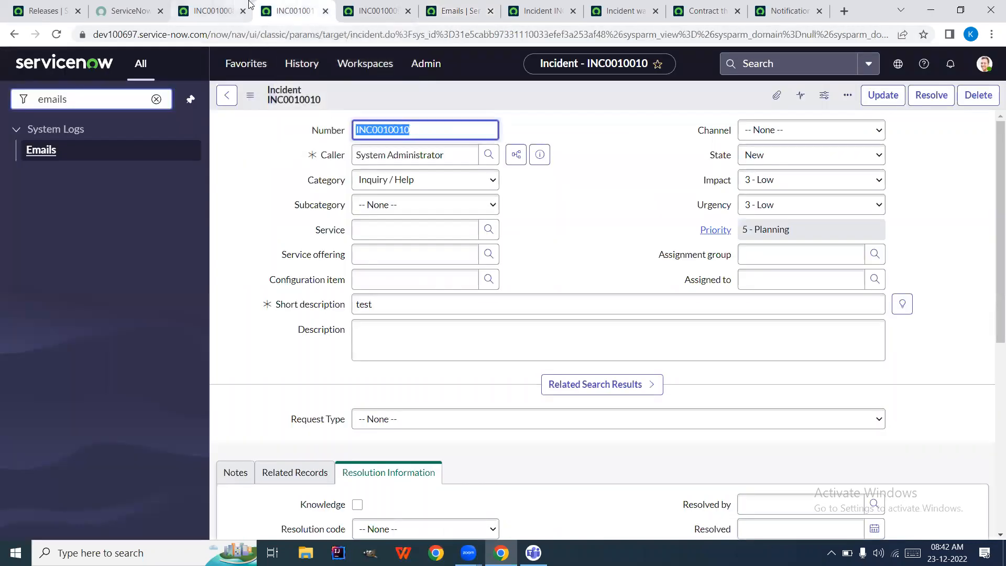
{"action": "left_click", "coordinate": [372, 16]}
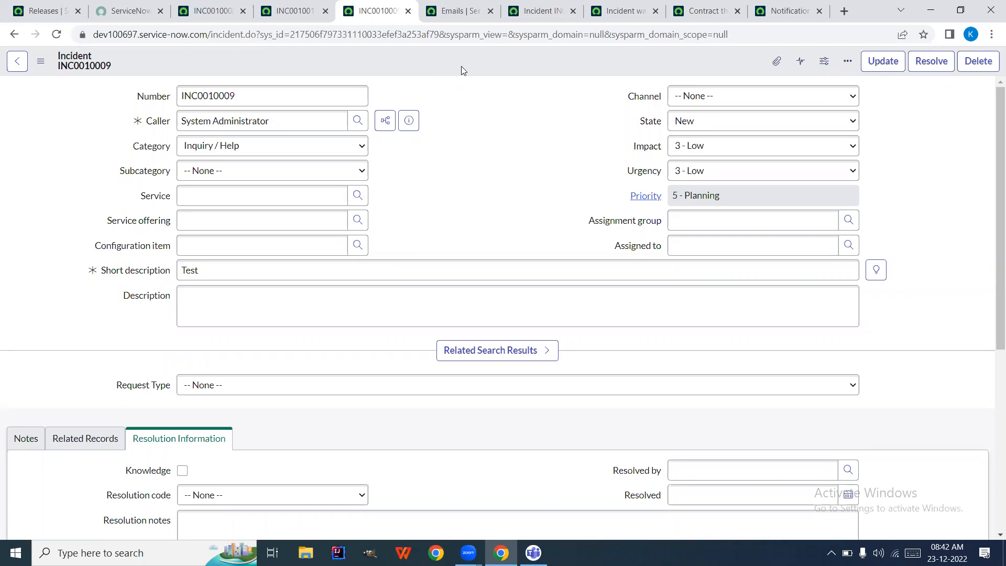
{"action": "left_click", "coordinate": [604, 17]}
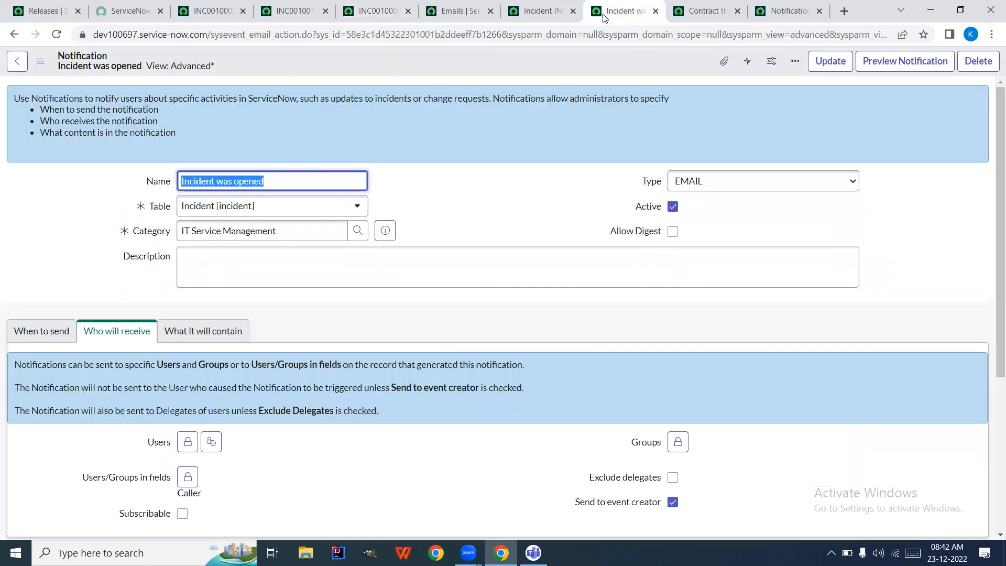
{"action": "scroll", "coordinate": [673, 232], "scroll_direction": "down", "scroll_amount": 3}
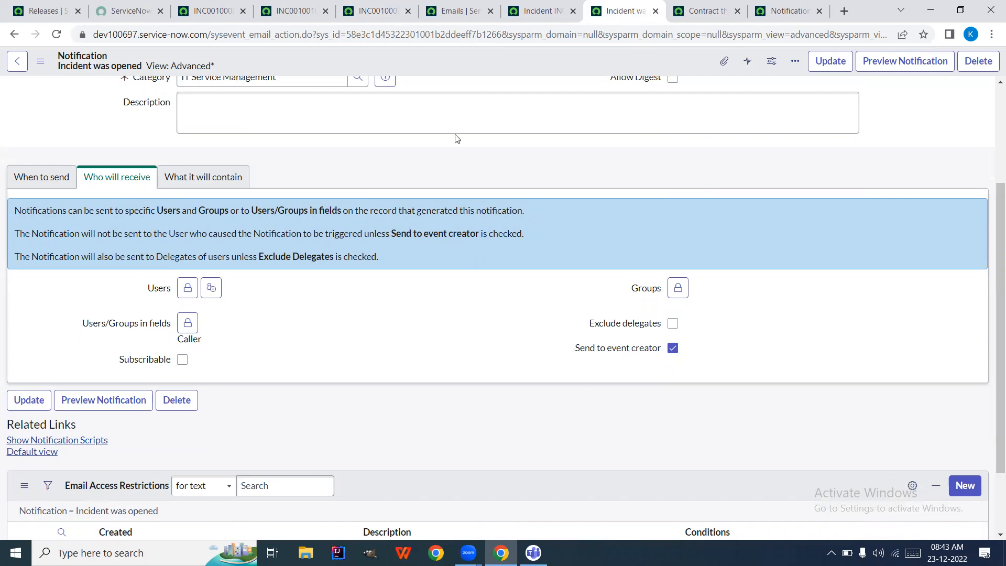
Check the INC0010008 email record and other open emails before the Notifications list
{"action": "left_click", "coordinate": [536, 13]}
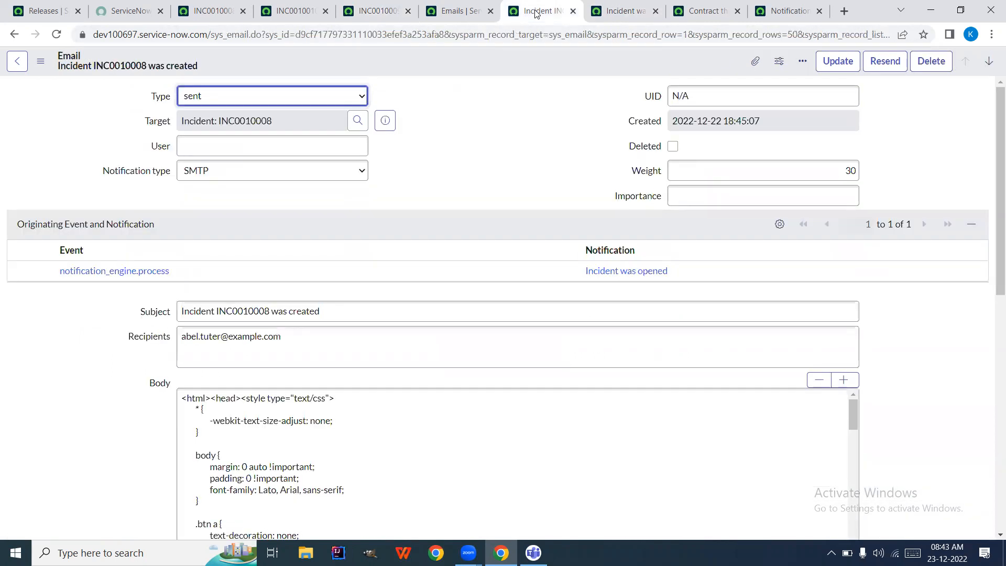
{"action": "left_click", "coordinate": [713, 10]}
{"action": "left_click", "coordinate": [786, 11]}
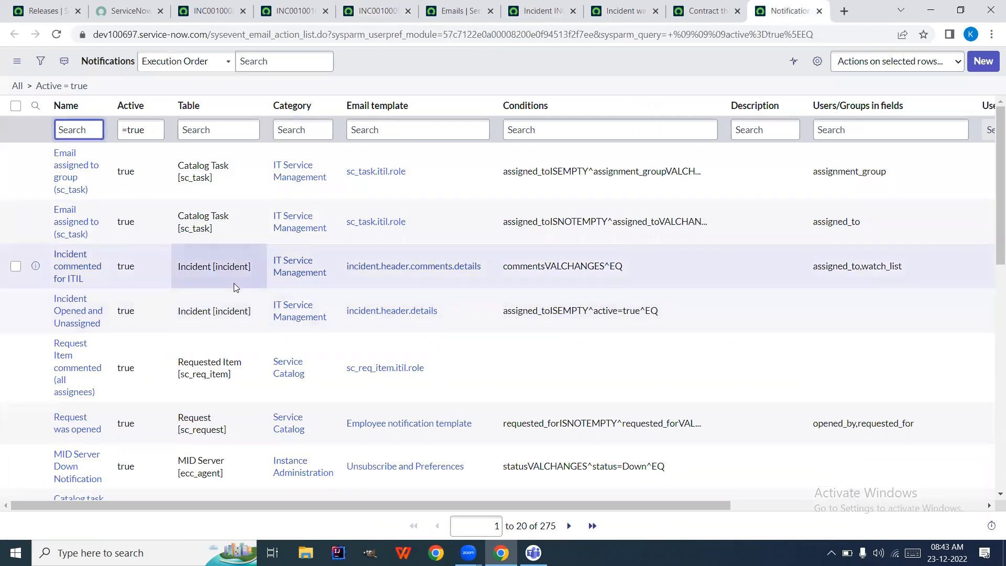
Show only the 22 Incident-table notifications and open Incident Opened and Unassigned in a new tab
{"action": "right_click", "coordinate": [234, 283]}
{"action": "left_click", "coordinate": [254, 290]}
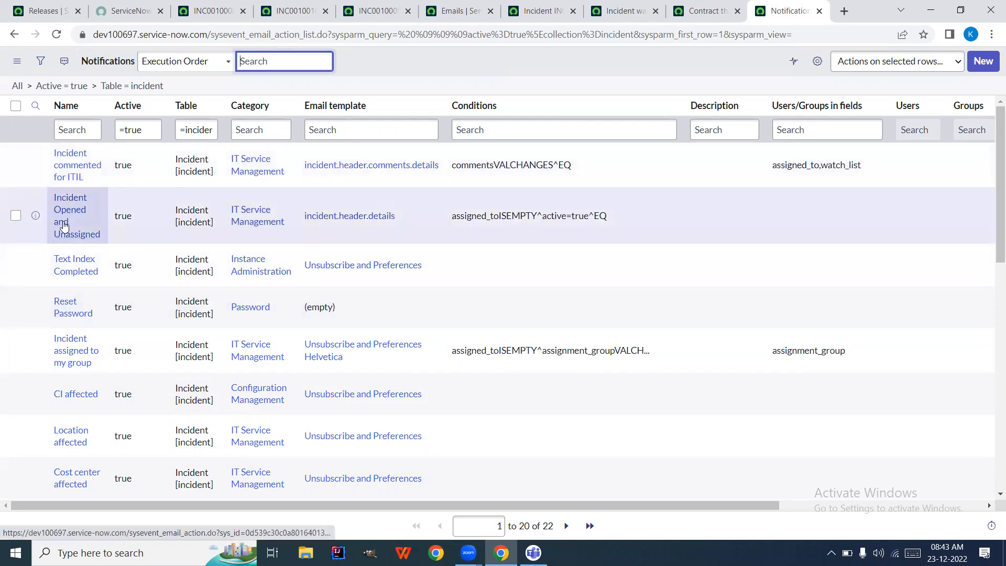
{"action": "right_click", "coordinate": [37, 217]}
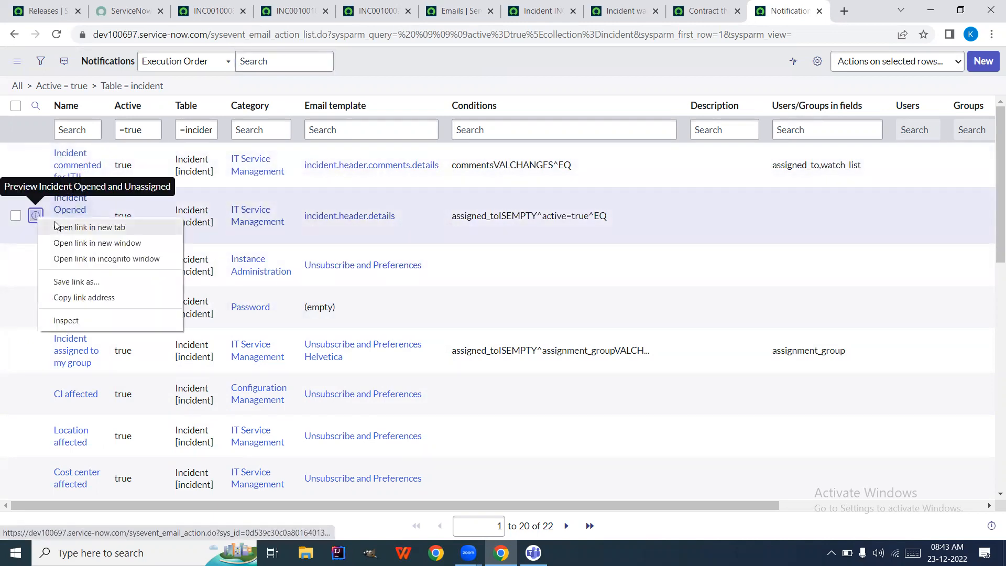
{"action": "left_click", "coordinate": [89, 227]}
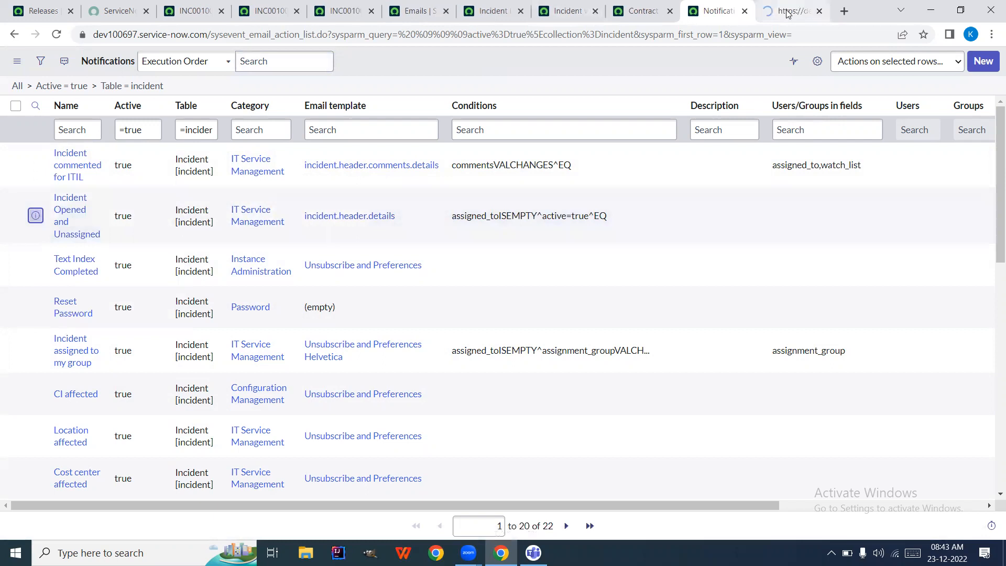
{"action": "left_click", "coordinate": [787, 11]}
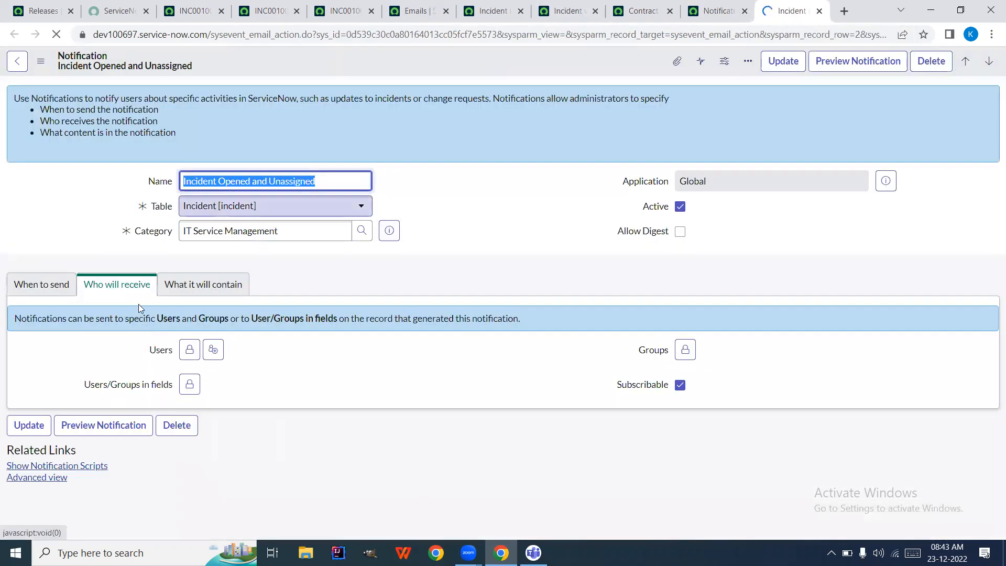
Rename the notification to 'Incident assigned to you' and unlock its Users/Groups in fields list
{"action": "left_click", "coordinate": [41, 287]}
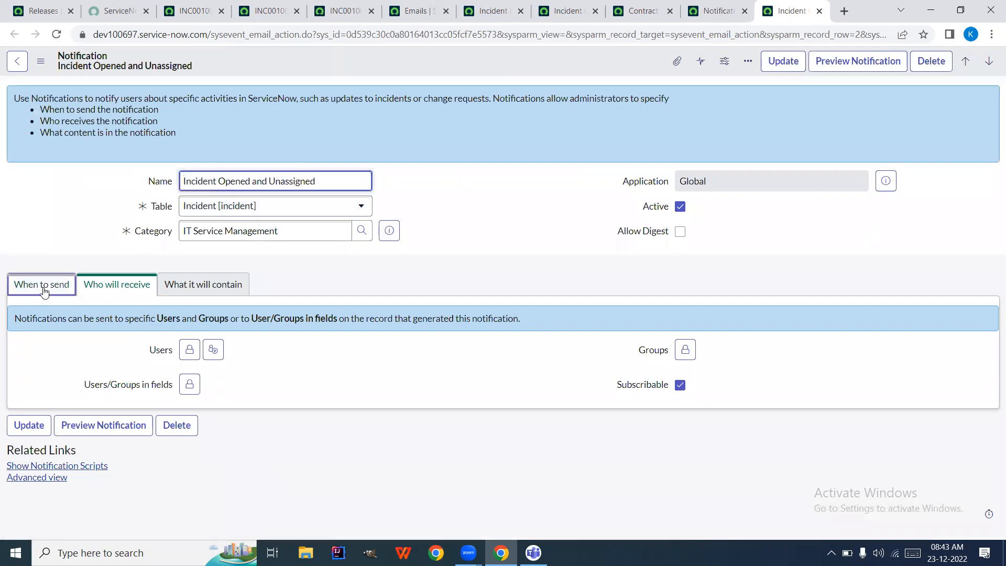
{"action": "triple_click", "coordinate": [313, 181]}
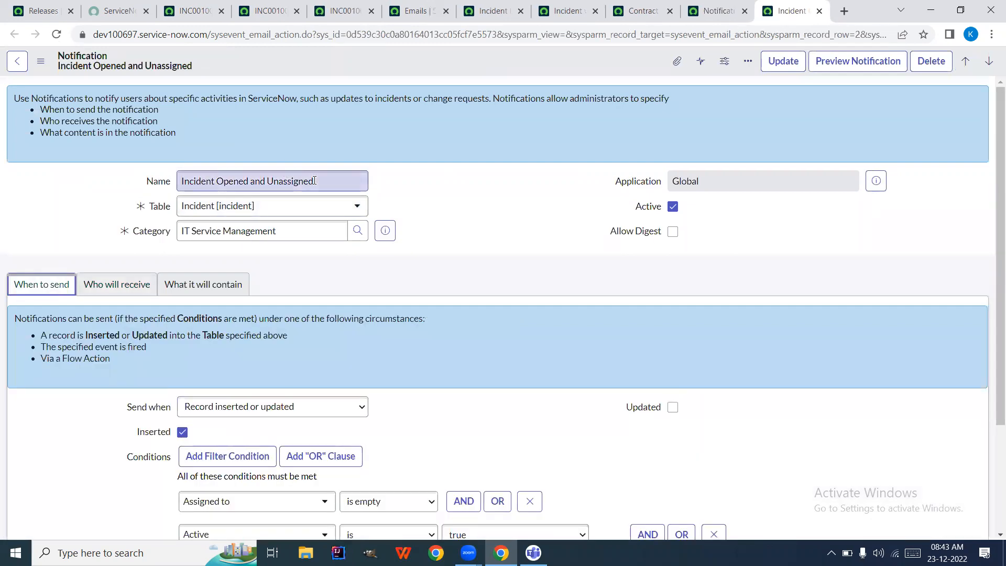
{"action": "left_click", "coordinate": [280, 178]}
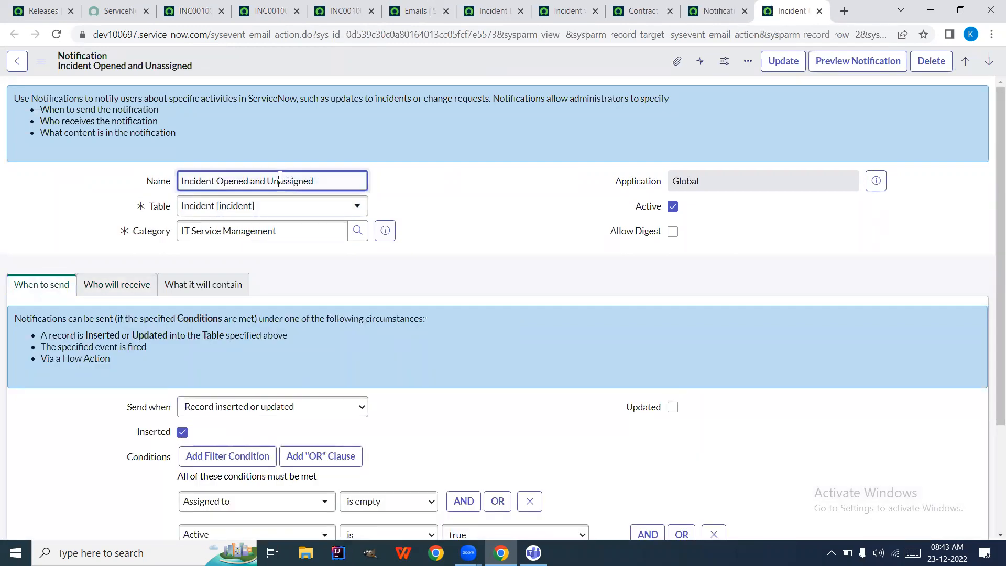
{"action": "left_click_drag", "start_coordinate": [218, 181], "coordinate": [346, 183]}
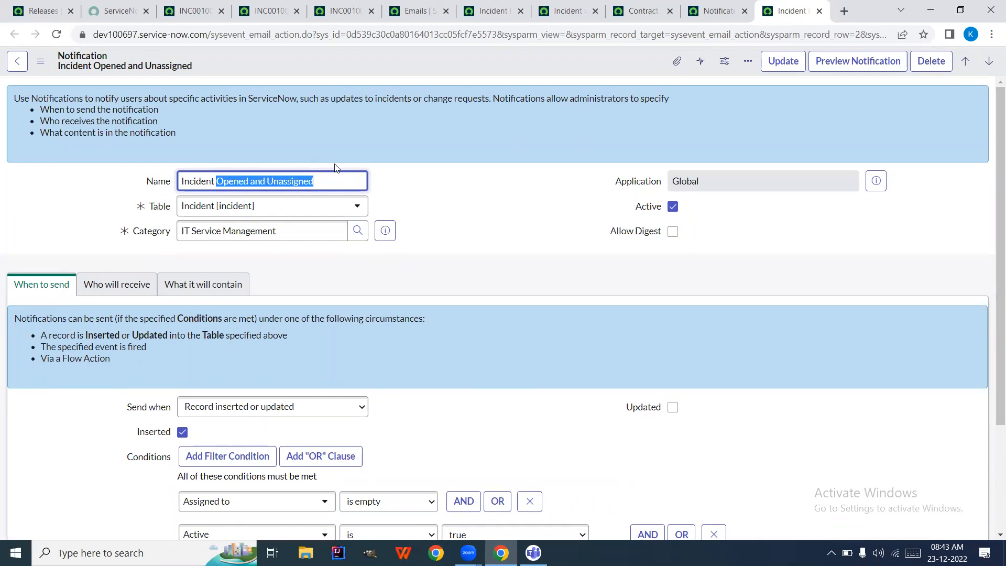
{"action": "type", "text": "assign"}
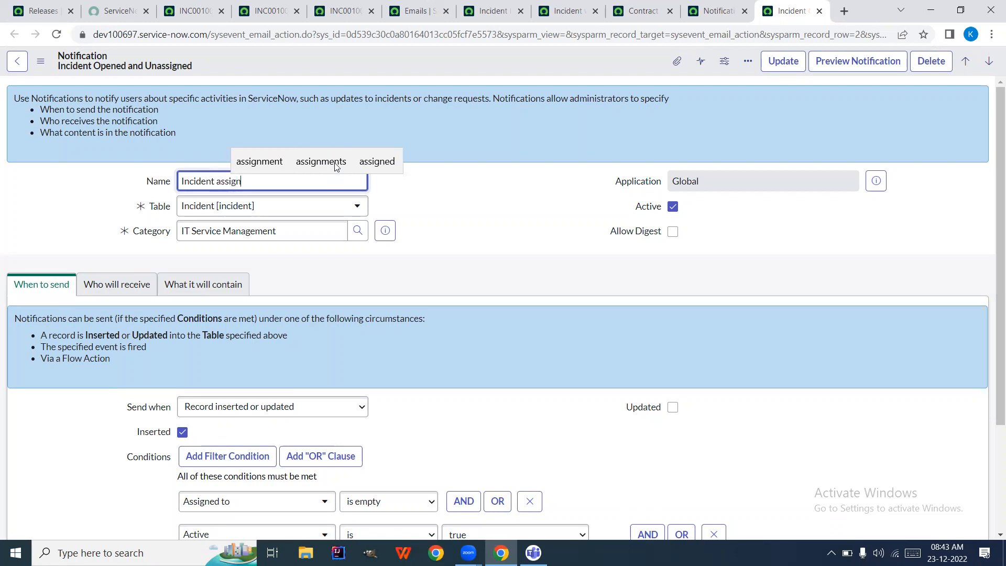
{"action": "type", "text": "ed to you"}
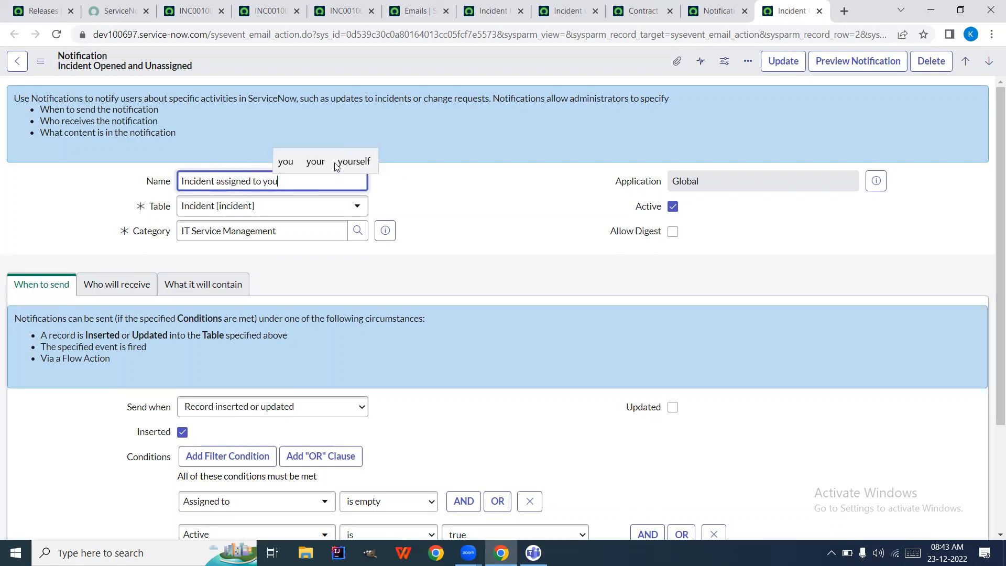
{"action": "left_click", "coordinate": [452, 195]}
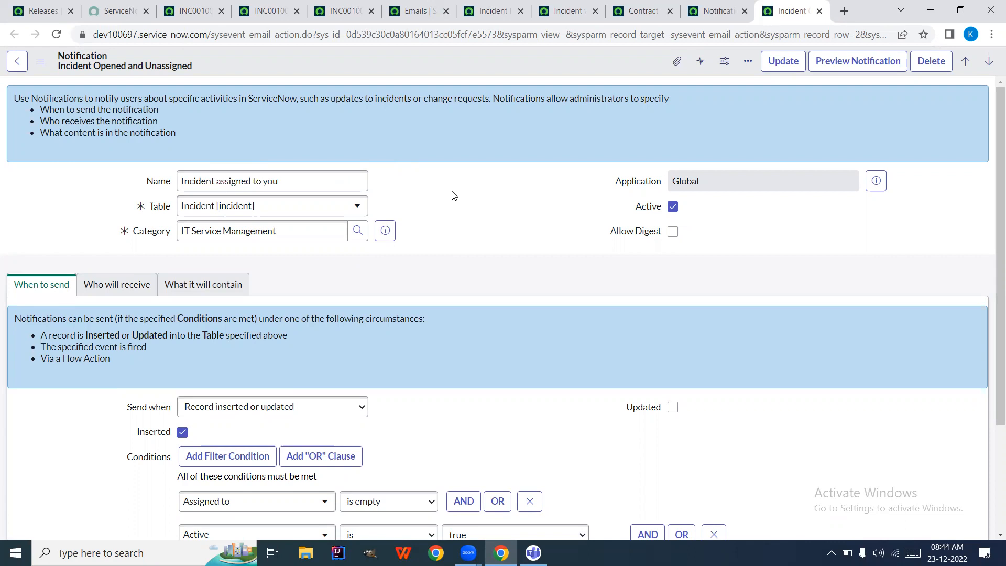
{"action": "left_click", "coordinate": [118, 287]}
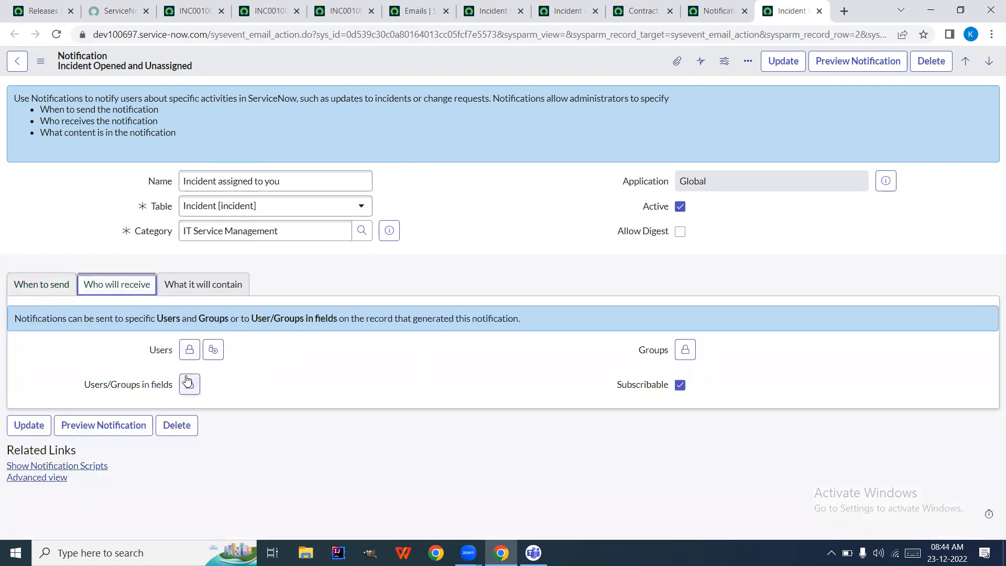
{"action": "left_click", "coordinate": [189, 385]}
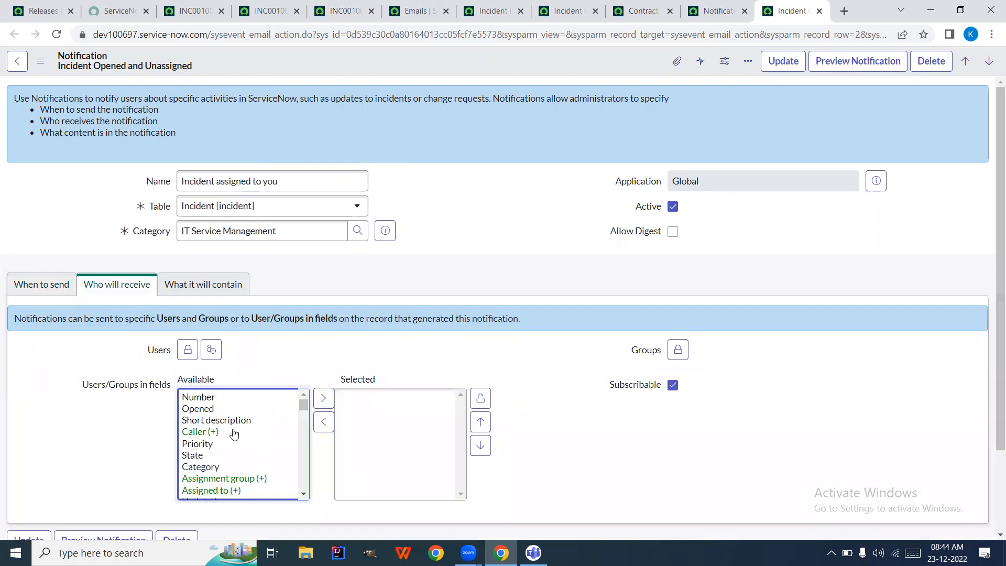
Add Assigned to as the notification's recipient field and lock the list
{"action": "left_click", "coordinate": [242, 490]}
{"action": "double_click", "coordinate": [241, 490]}
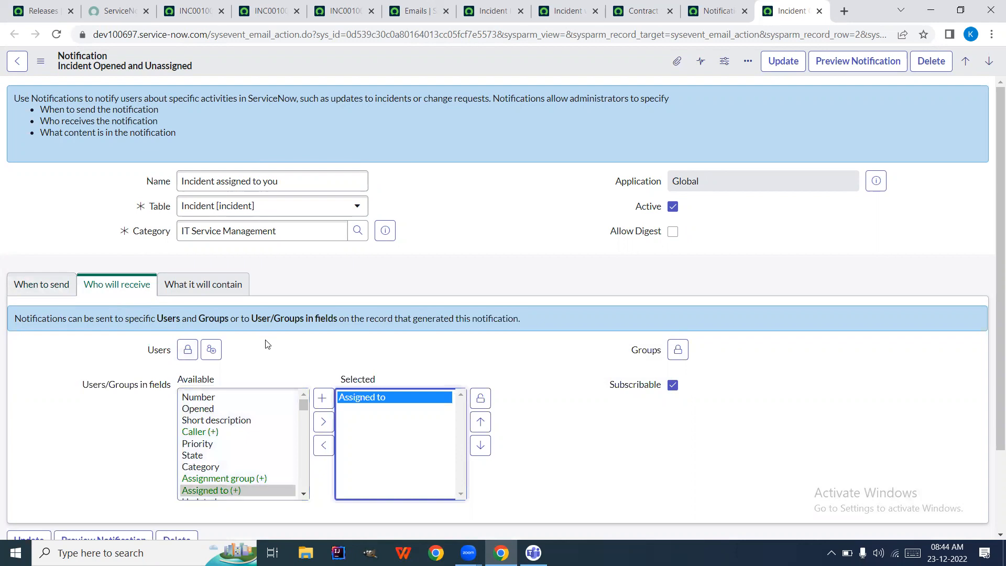
{"action": "left_click", "coordinate": [480, 398]}
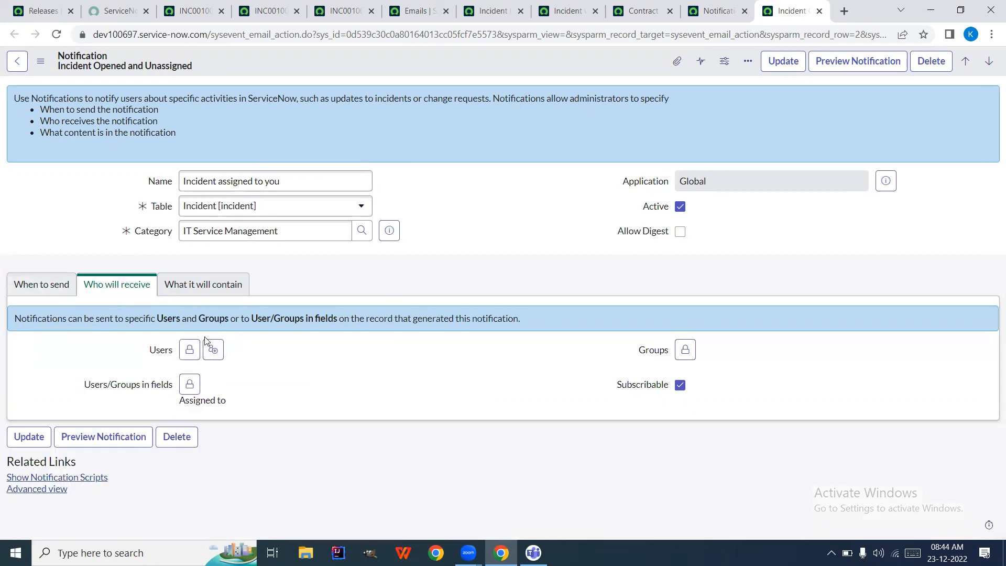
Change the Assigned to send condition's operator to 'changes'
{"action": "left_click", "coordinate": [56, 288]}
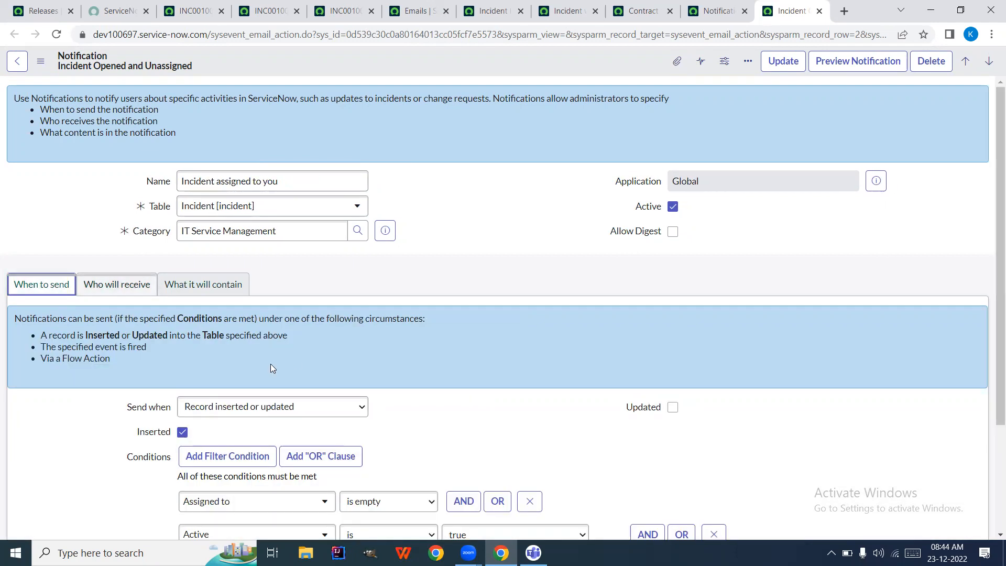
{"action": "scroll", "coordinate": [270, 364], "scroll_direction": "down", "scroll_amount": 2}
{"action": "scroll", "coordinate": [271, 363], "scroll_direction": "down", "scroll_amount": 1}
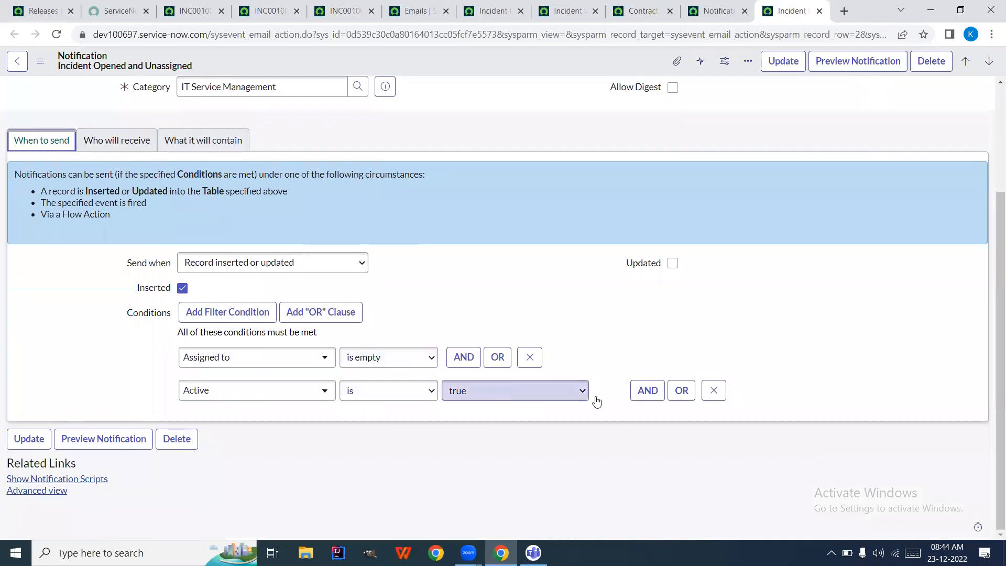
{"action": "left_click", "coordinate": [373, 362]}
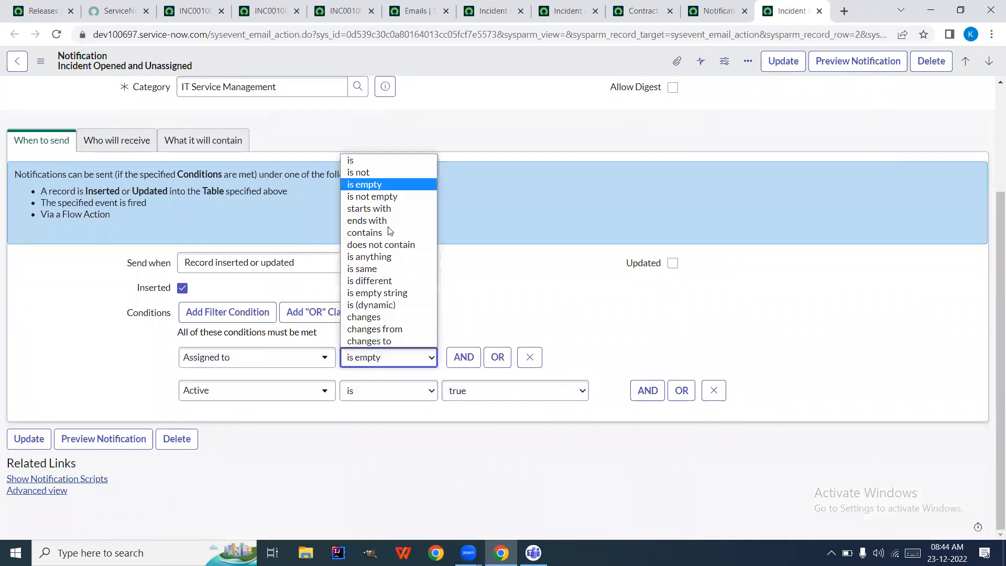
{"action": "left_click", "coordinate": [386, 316]}
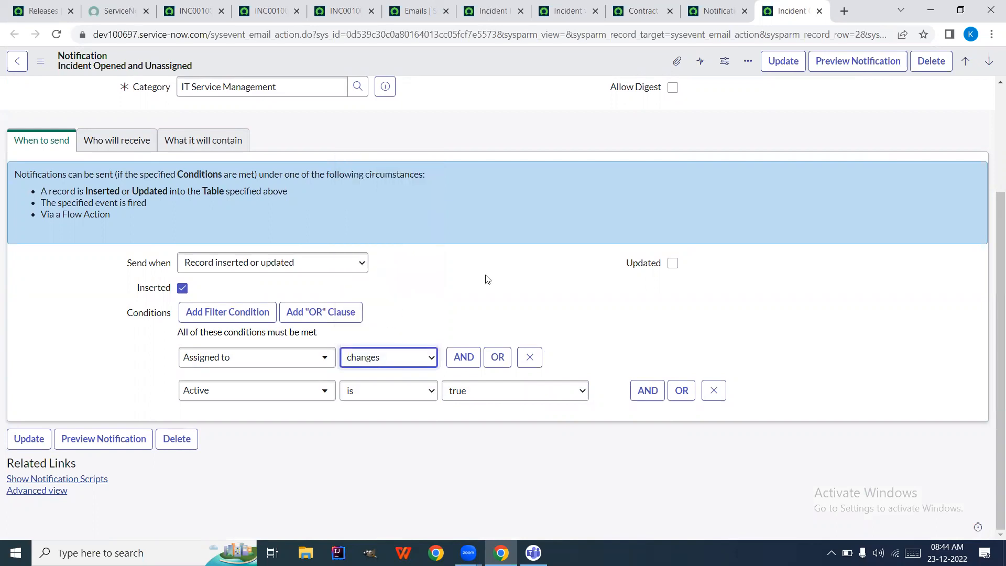
{"action": "left_click", "coordinate": [145, 151]}
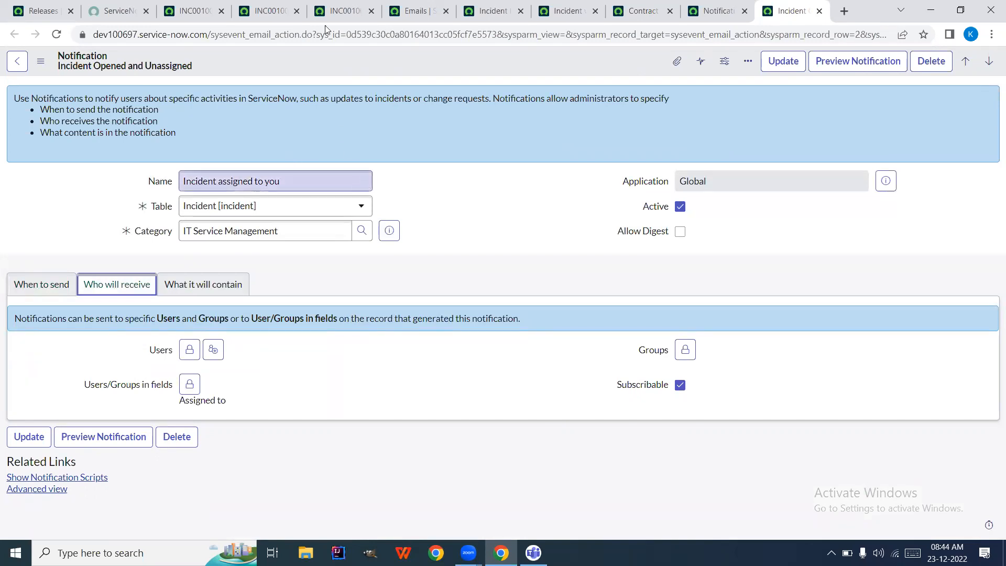
{"action": "left_click", "coordinate": [344, 9]}
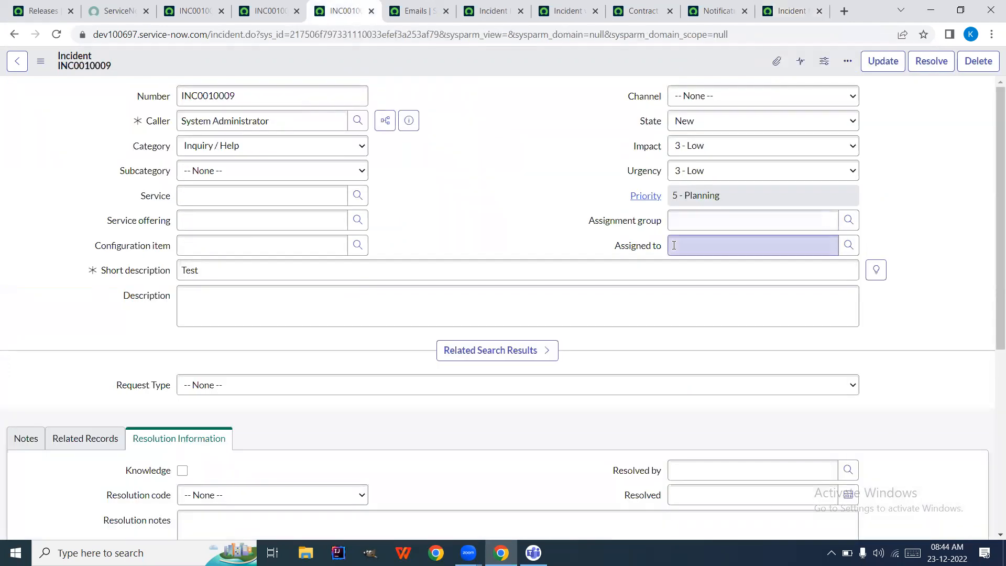
{"action": "left_click", "coordinate": [699, 247]}
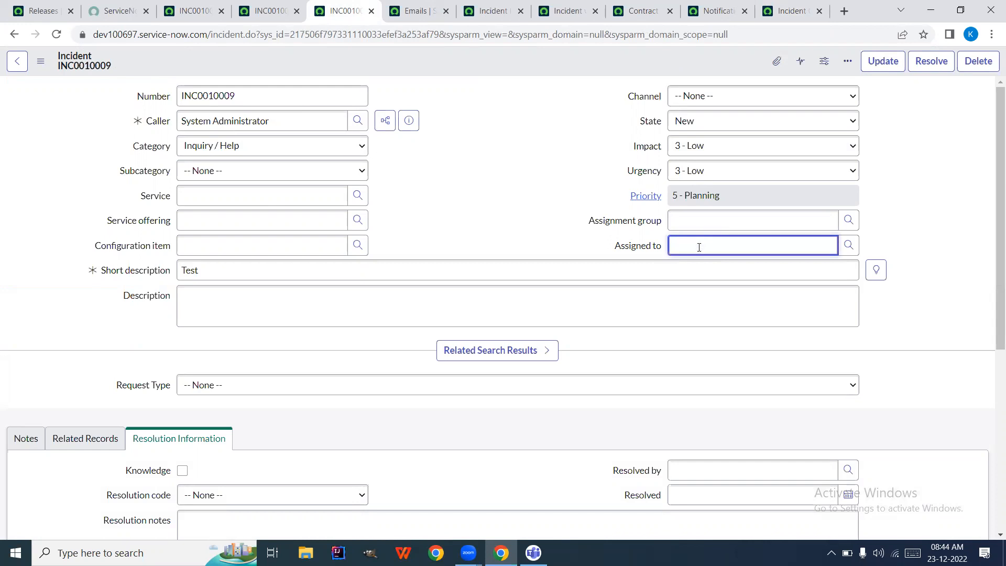
{"action": "left_click", "coordinate": [574, 15]}
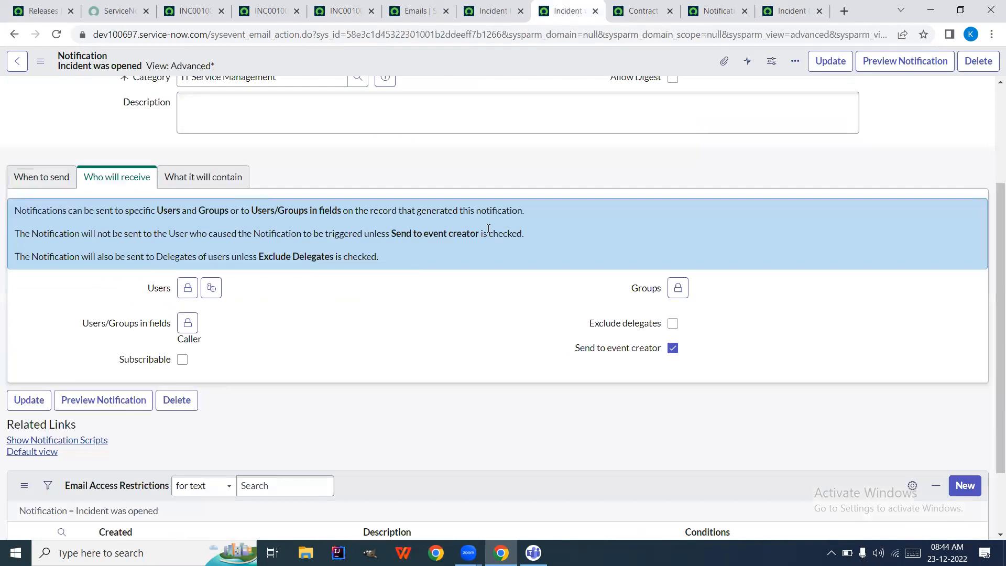
{"action": "scroll", "coordinate": [408, 256], "scroll_direction": "up", "scroll_amount": 3}
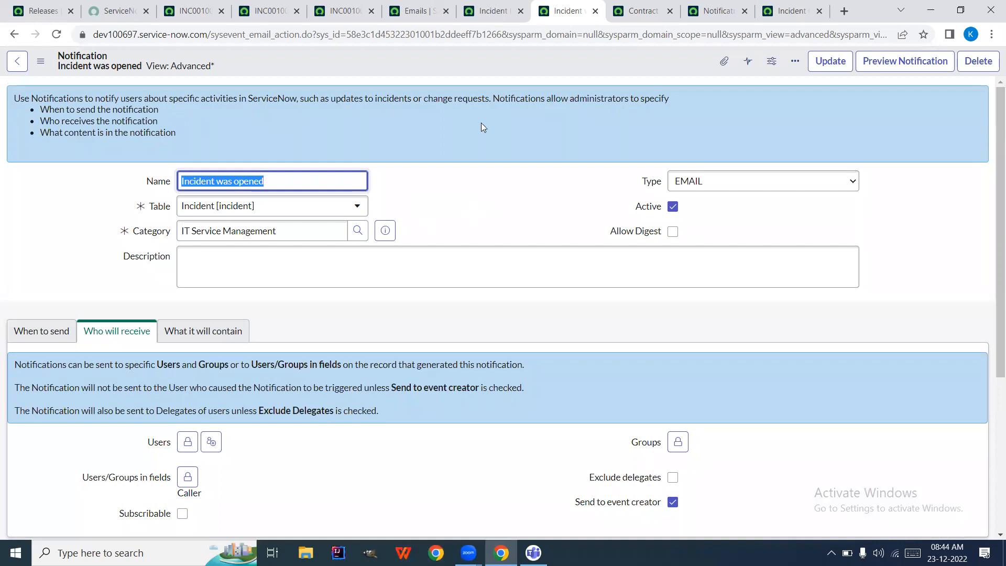
{"action": "left_click", "coordinate": [637, 16]}
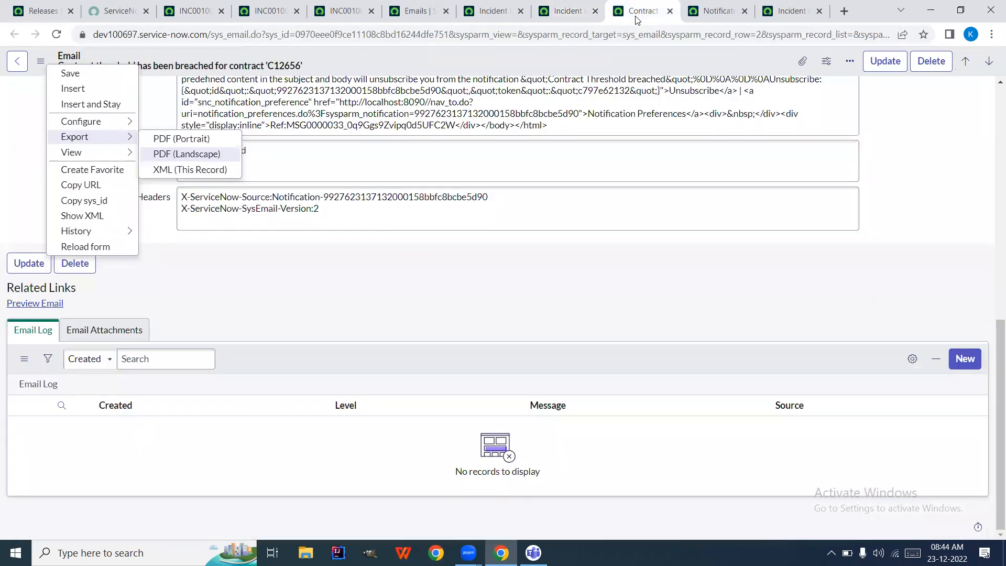
{"action": "left_click", "coordinate": [515, 6]}
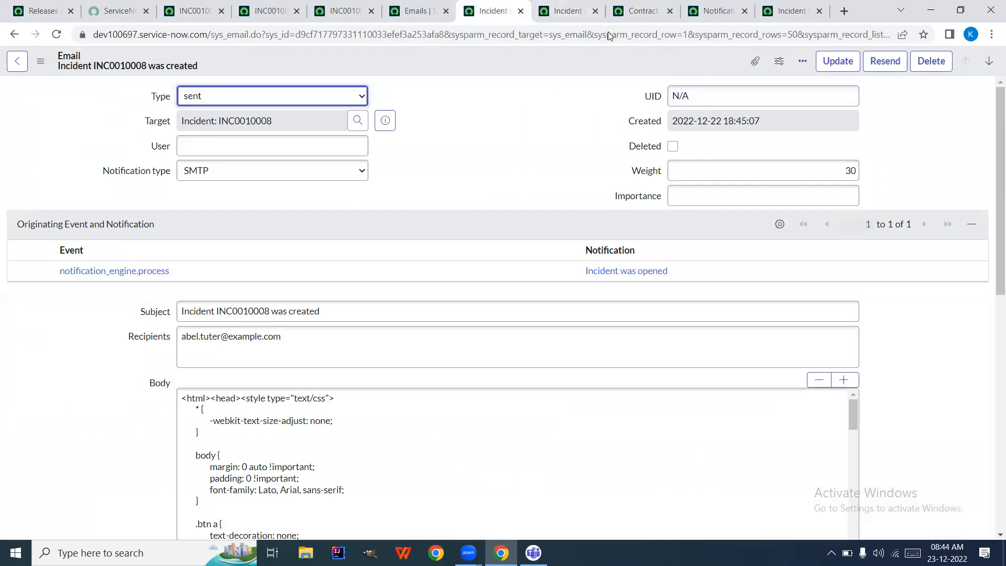
{"action": "left_click", "coordinate": [770, 6]}
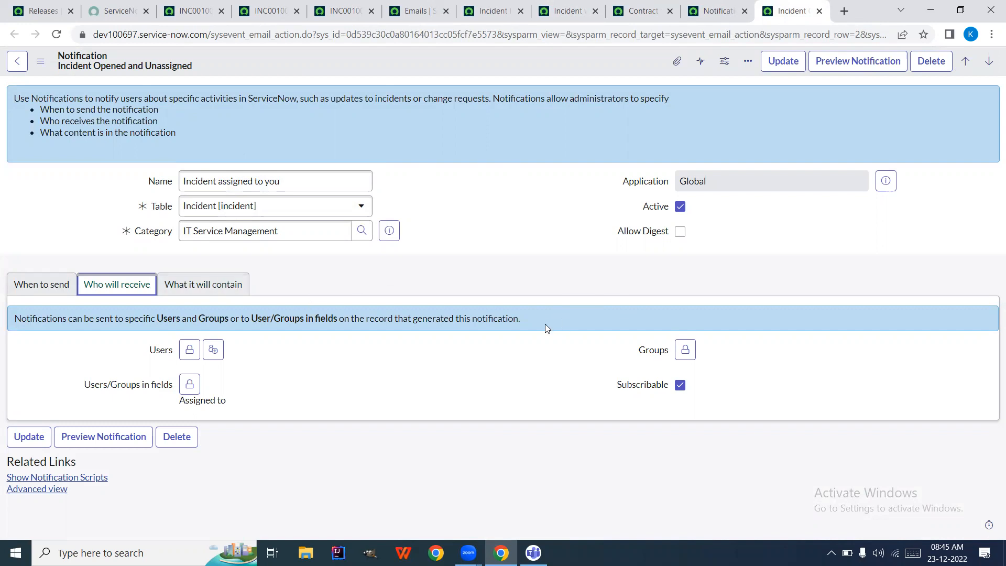
Switch to the advanced view and set the content type to Plain text only
{"action": "left_click", "coordinate": [50, 490]}
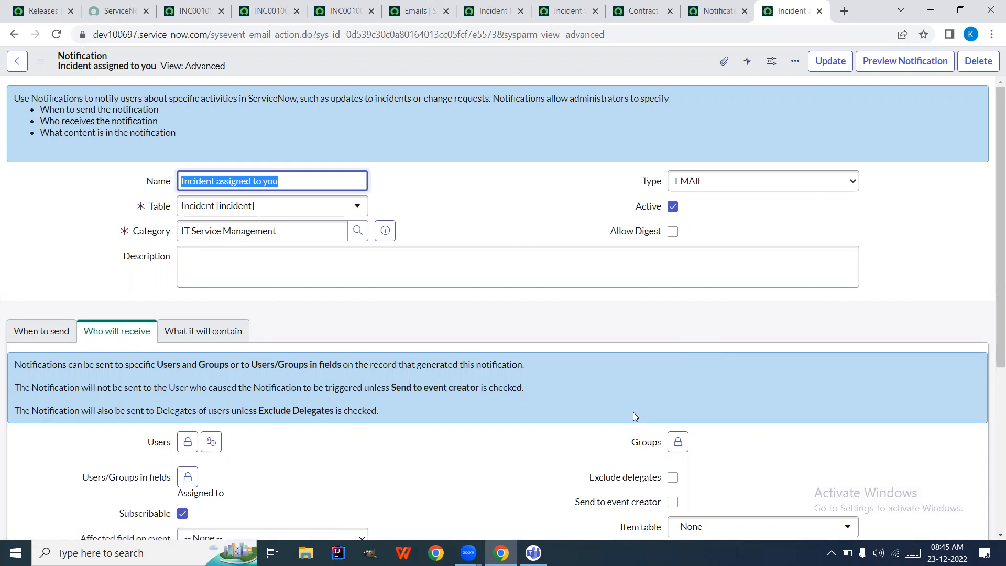
{"action": "scroll", "coordinate": [524, 471], "scroll_direction": "down", "scroll_amount": 3}
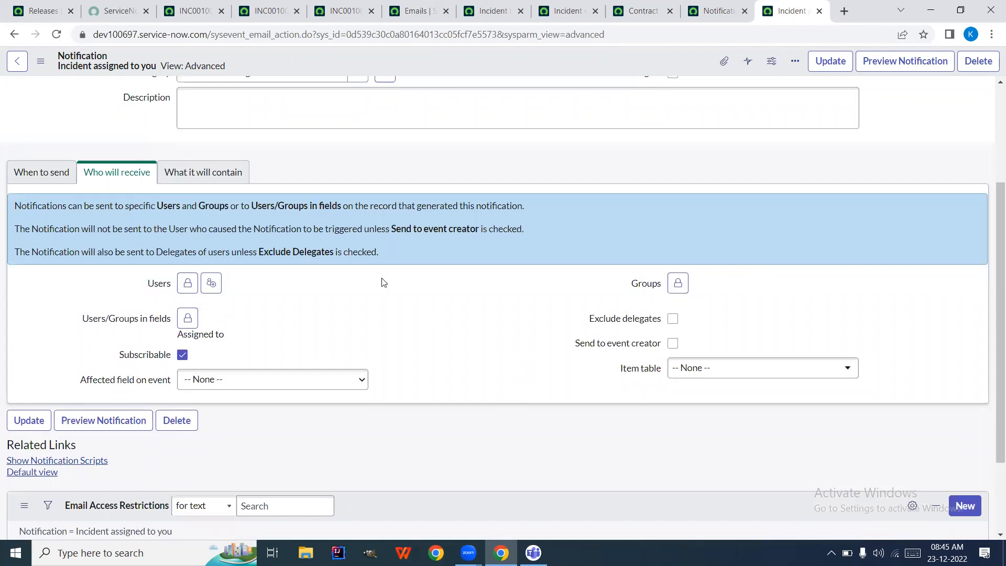
{"action": "left_click", "coordinate": [204, 178]}
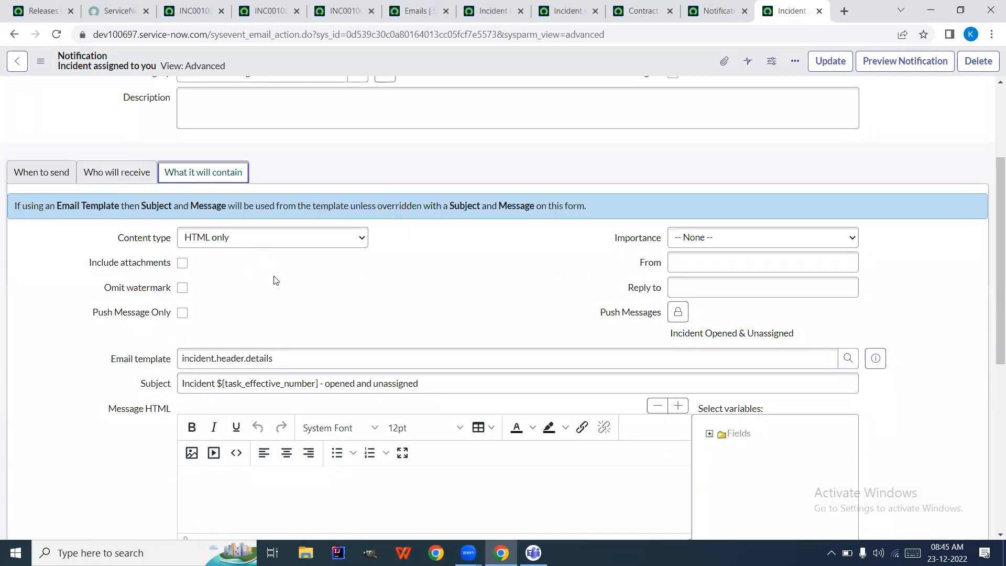
{"action": "left_click", "coordinate": [247, 238]}
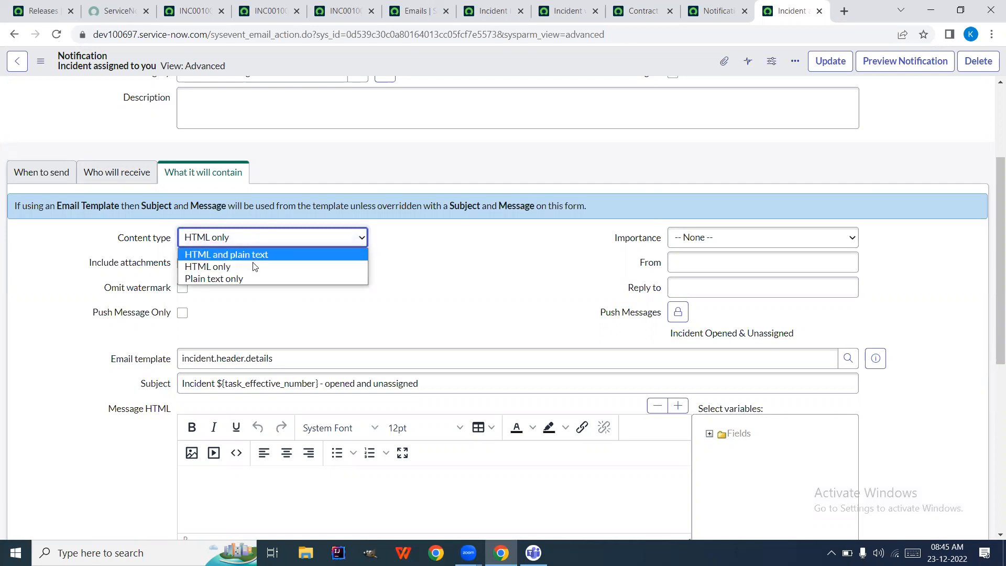
{"action": "left_click", "coordinate": [250, 278]}
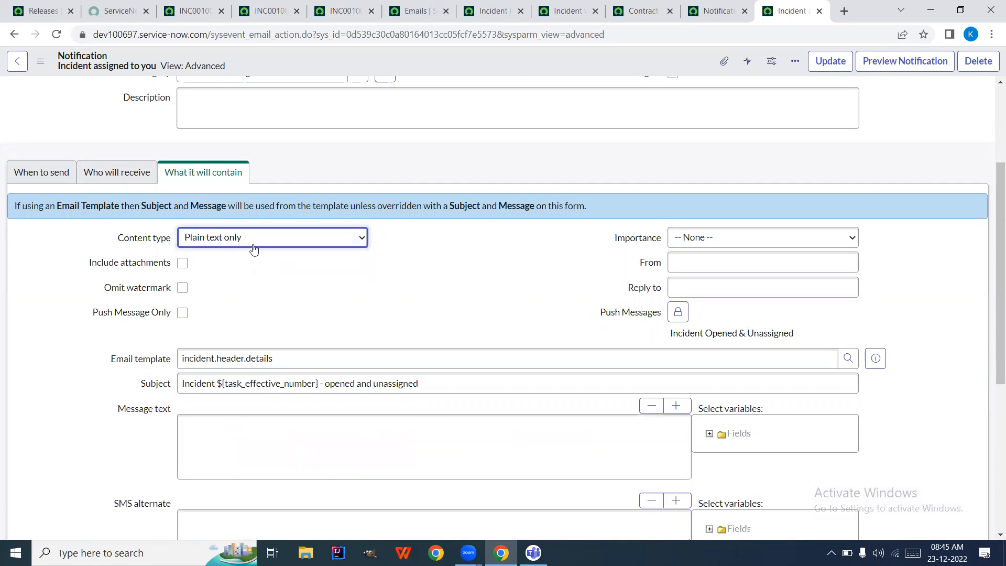
{"action": "left_click", "coordinate": [254, 244]}
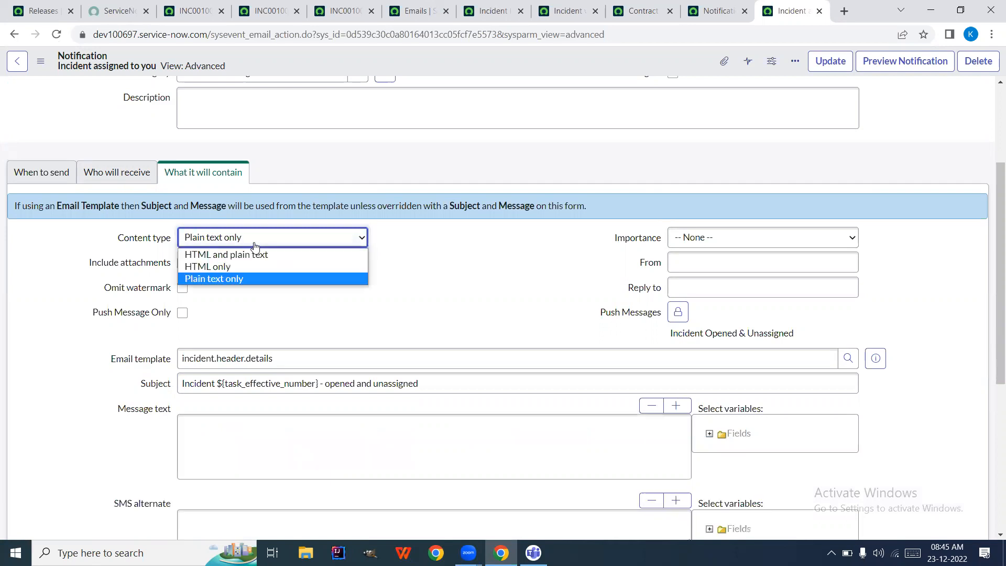
{"action": "left_click", "coordinate": [253, 277]}
Start the plain-text message text with 'Hi'
{"action": "scroll", "coordinate": [344, 311], "scroll_direction": "down", "scroll_amount": 2}
{"action": "left_click", "coordinate": [267, 324]}
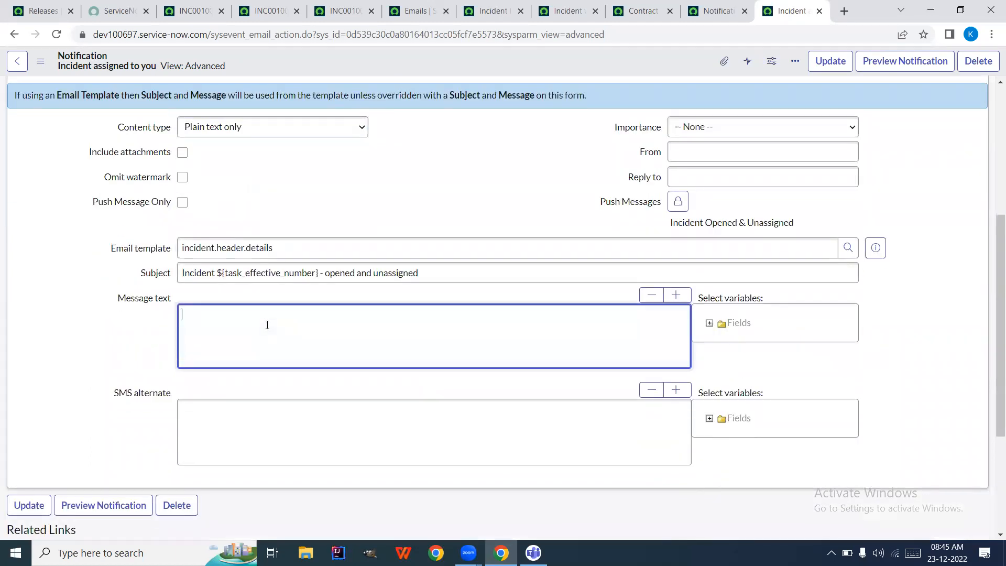
{"action": "type", "text": "Hi"}
{"action": "scroll", "coordinate": [374, 179], "scroll_direction": "up", "scroll_amount": 2}
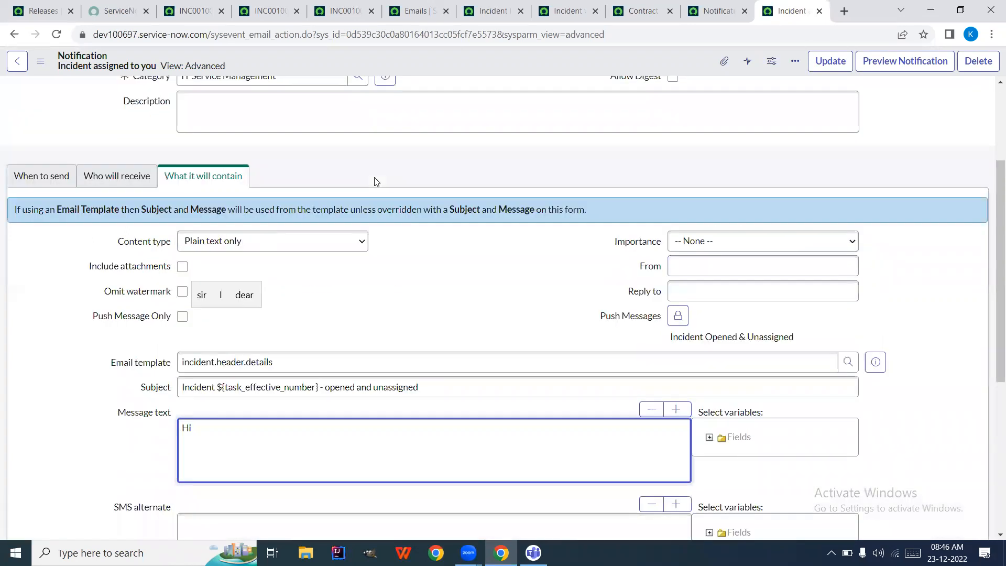
{"action": "scroll", "coordinate": [374, 177], "scroll_direction": "up", "scroll_amount": 3}
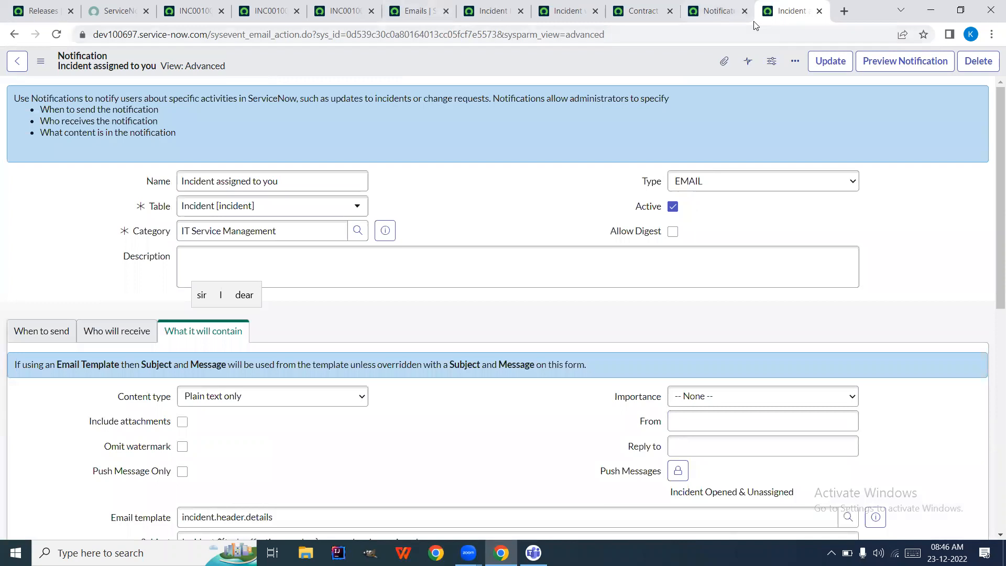
Close the Incident assigned to you notification, discarding unsaved changes, and go to Incident was opened
{"action": "left_click", "coordinate": [819, 11]}
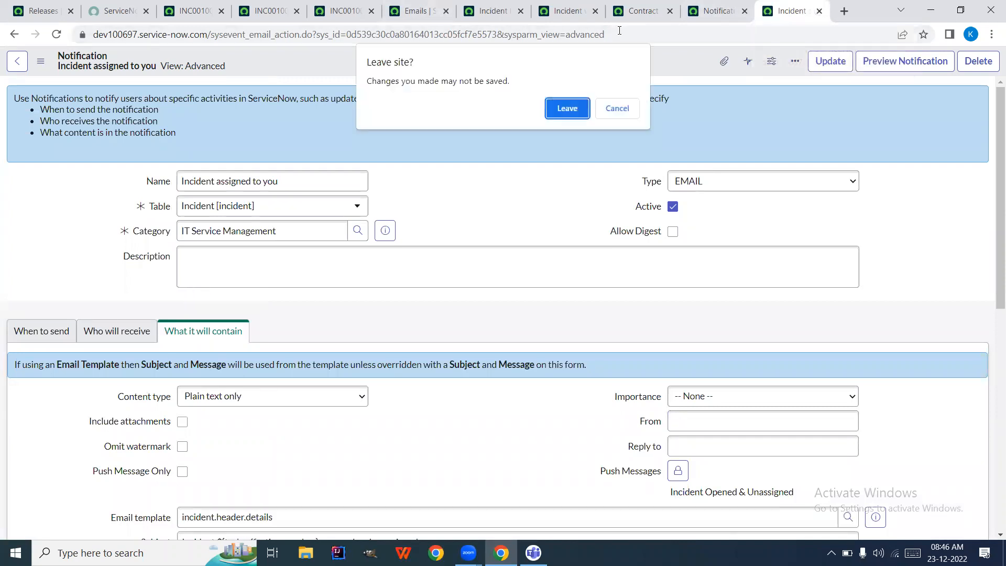
{"action": "left_click", "coordinate": [572, 110]}
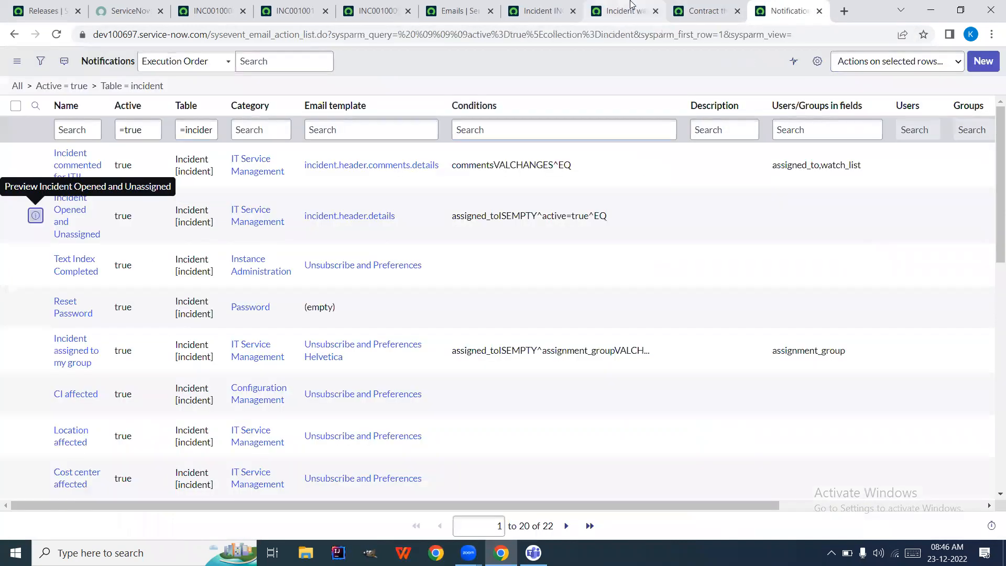
{"action": "left_click", "coordinate": [631, 5]}
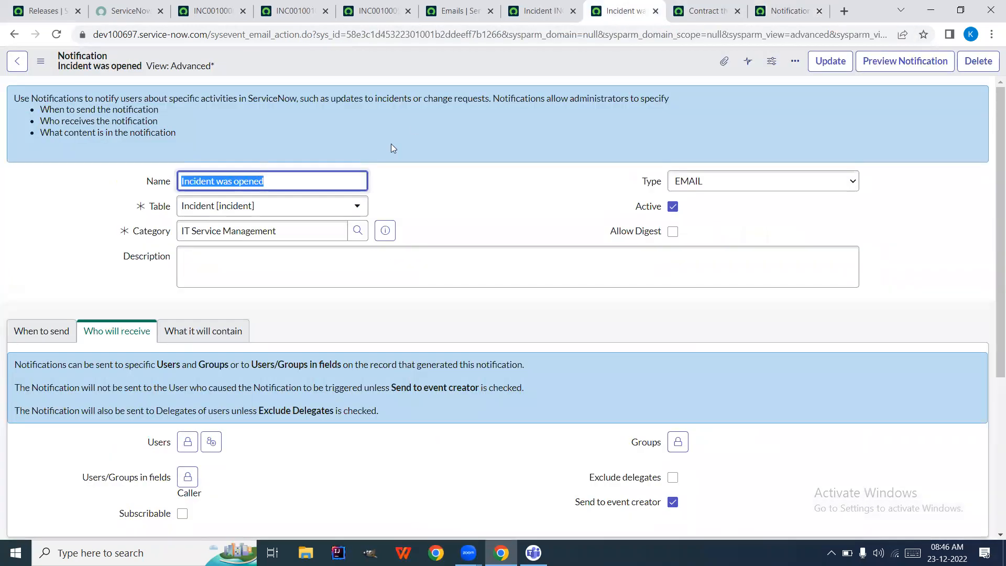
Review the Incident was opened message content, then return to incident INC0010009
{"action": "left_click", "coordinate": [207, 331]}
{"action": "right_click", "coordinate": [107, 430]}
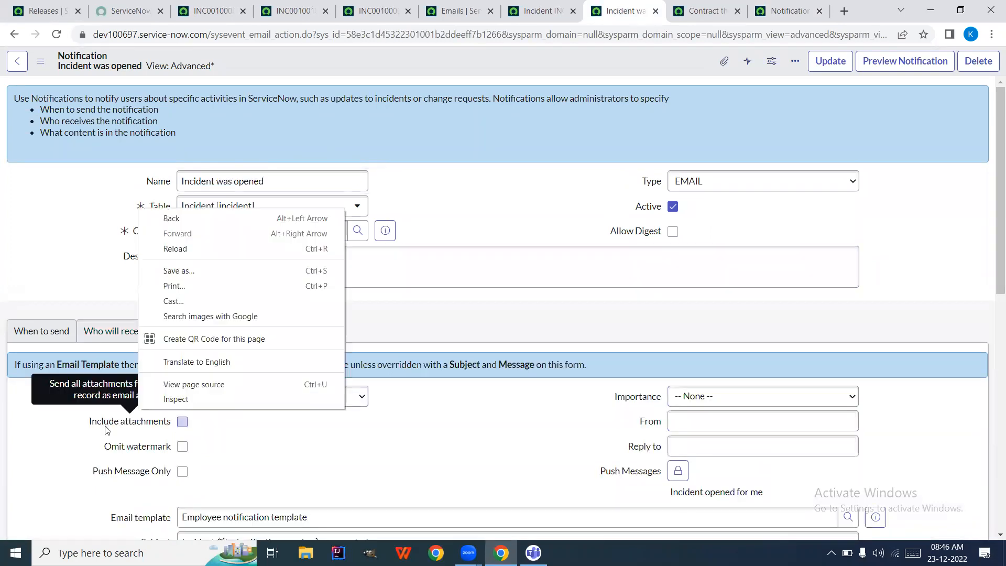
{"action": "left_click", "coordinate": [292, 461]}
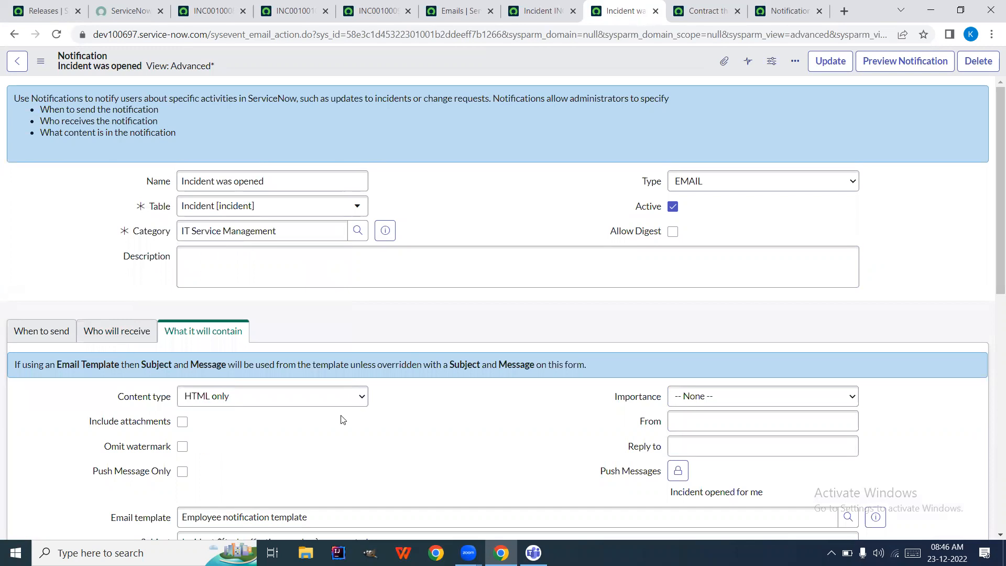
{"action": "scroll", "coordinate": [341, 419], "scroll_direction": "down", "scroll_amount": 2}
{"action": "scroll", "coordinate": [340, 419], "scroll_direction": "down", "scroll_amount": 5}
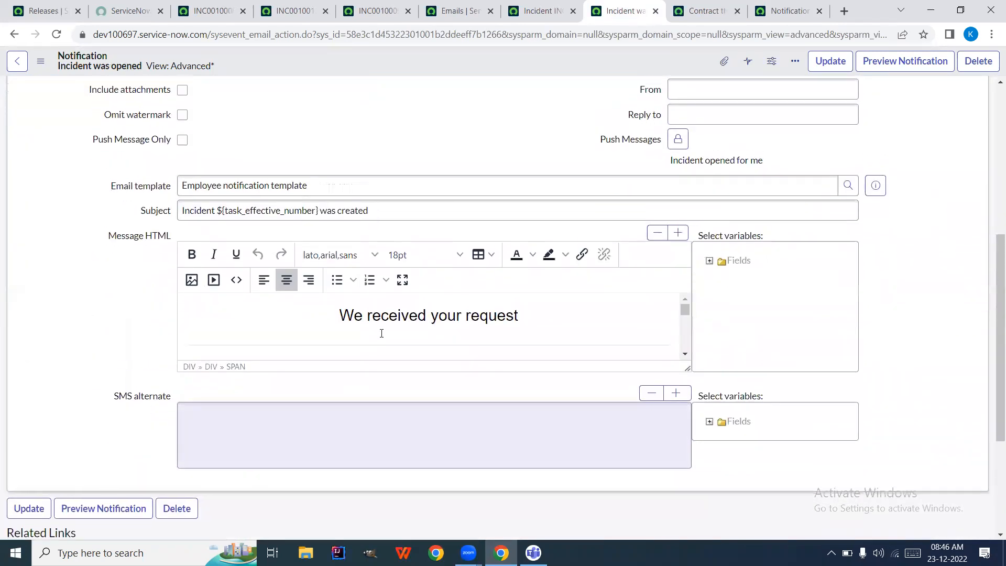
{"action": "scroll", "coordinate": [383, 328], "scroll_direction": "down", "scroll_amount": 3}
{"action": "scroll", "coordinate": [383, 328], "scroll_direction": "up", "scroll_amount": 1}
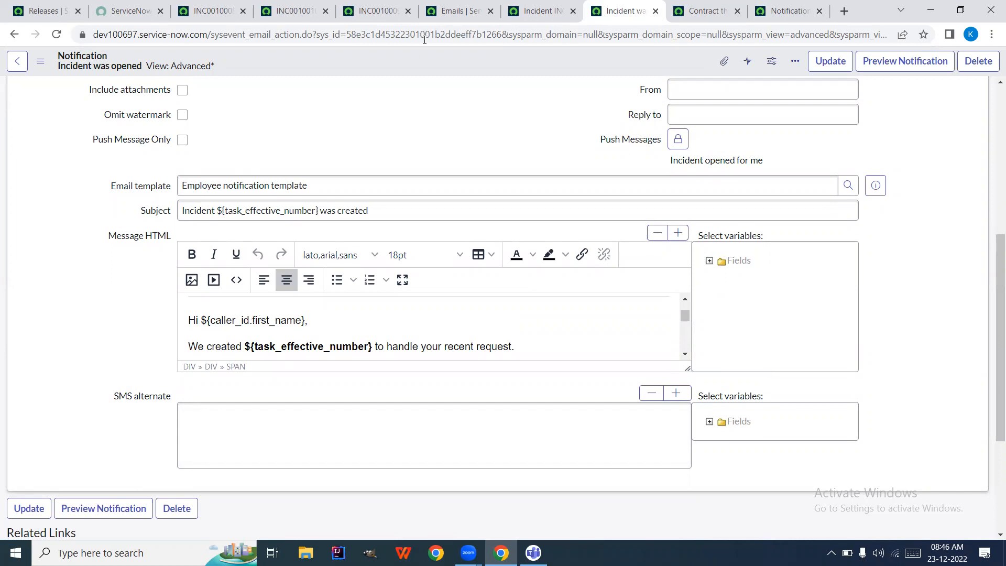
{"action": "left_click", "coordinate": [381, 21]}
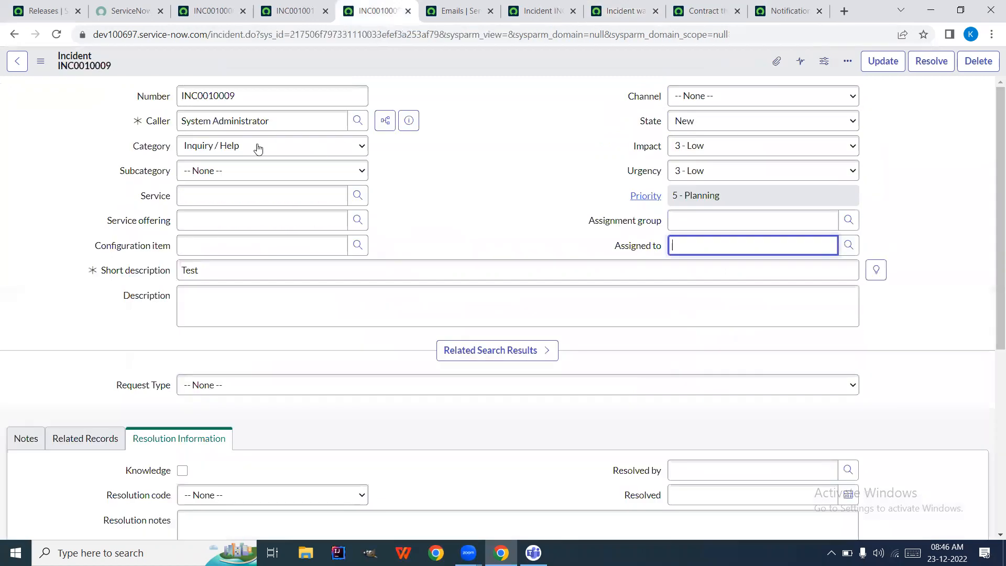
Show caller System Administrator's details on INC0010009, then bring up today's list of 4 emails
{"action": "left_click", "coordinate": [269, 122]}
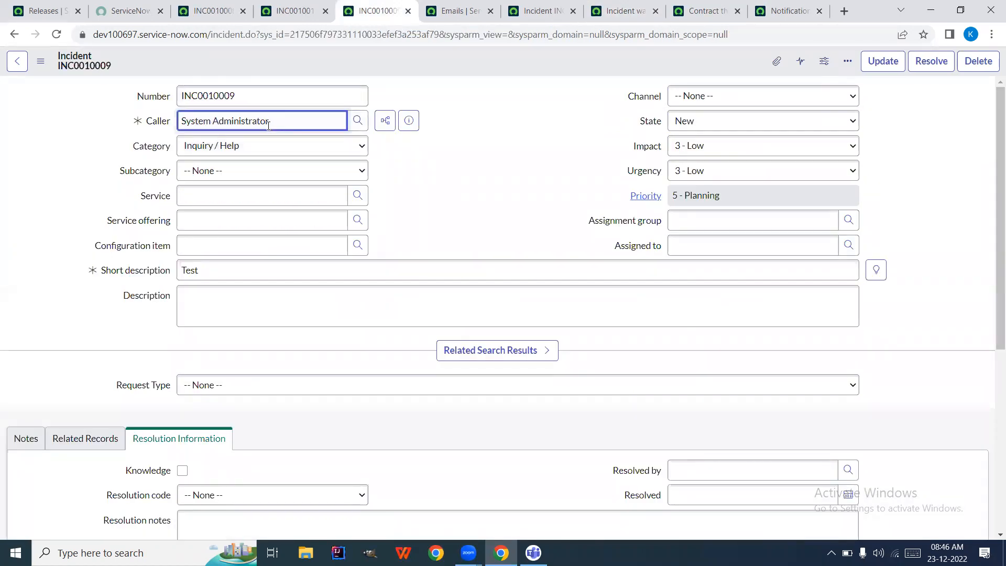
{"action": "left_click", "coordinate": [413, 121]}
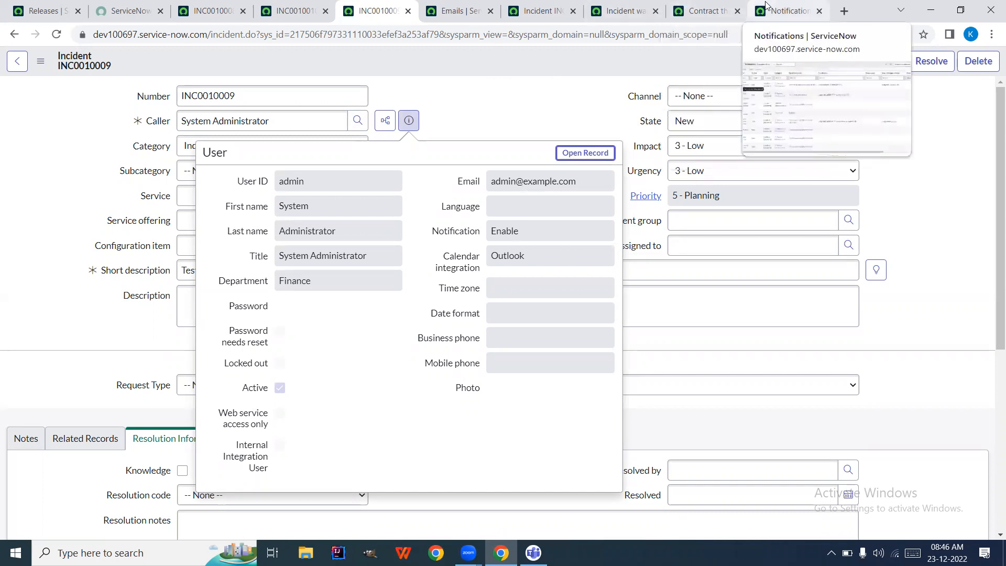
{"action": "left_click", "coordinate": [626, 12]}
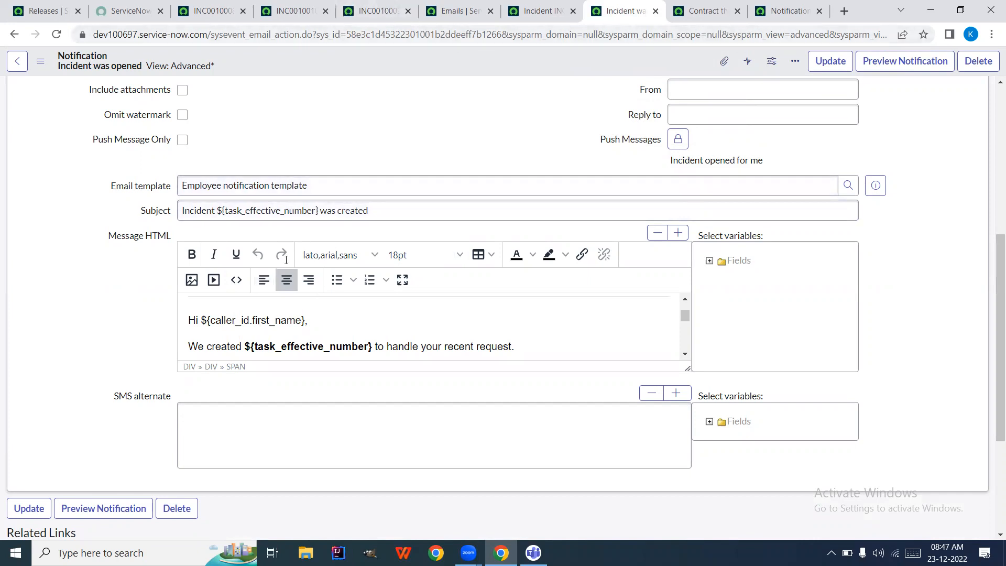
{"action": "left_click", "coordinate": [454, 11]}
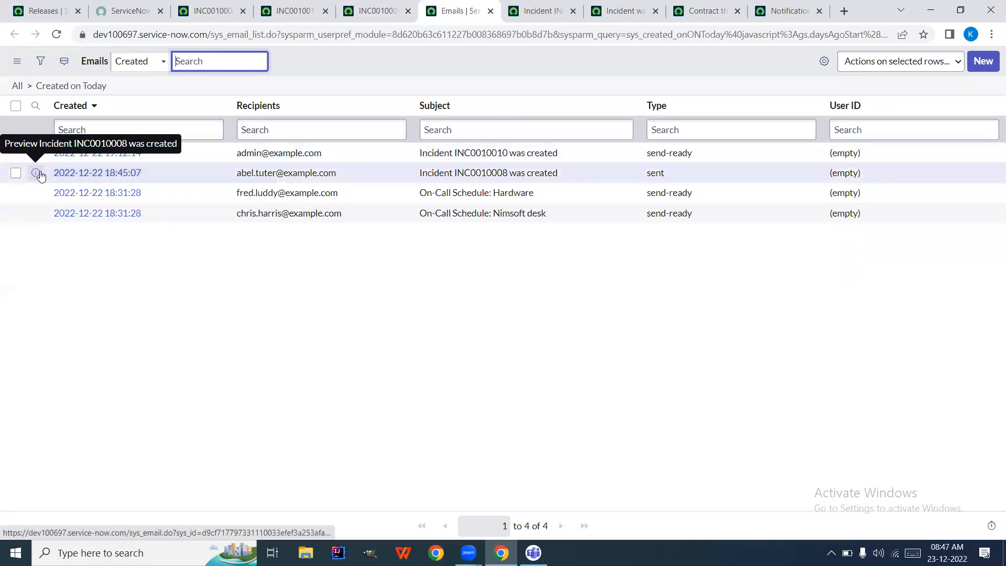
Open the 'Incident INC0010008 was created' email record in a new tab
{"action": "right_click", "coordinate": [40, 176]}
{"action": "left_click", "coordinate": [62, 181]}
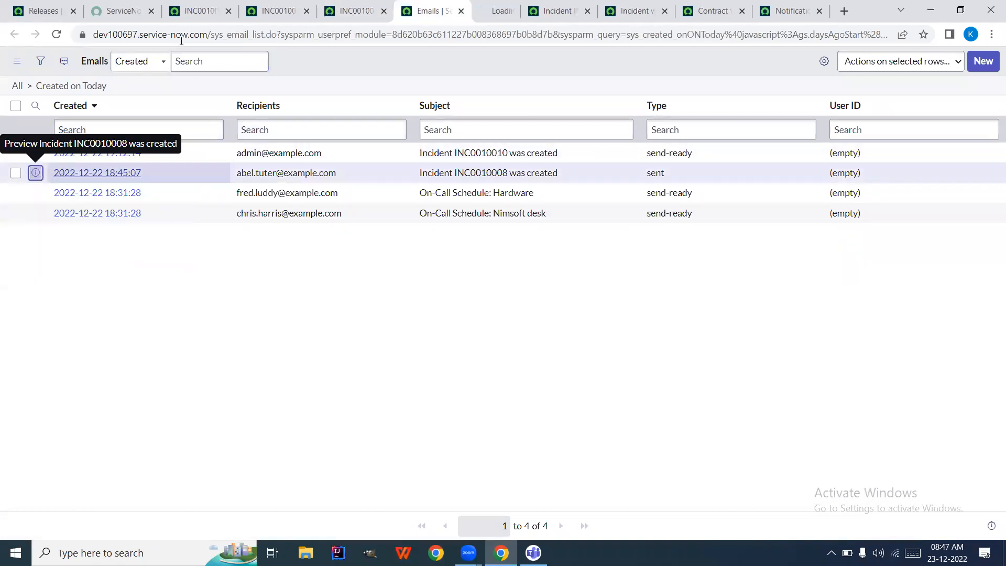
{"action": "left_click", "coordinate": [475, 7]}
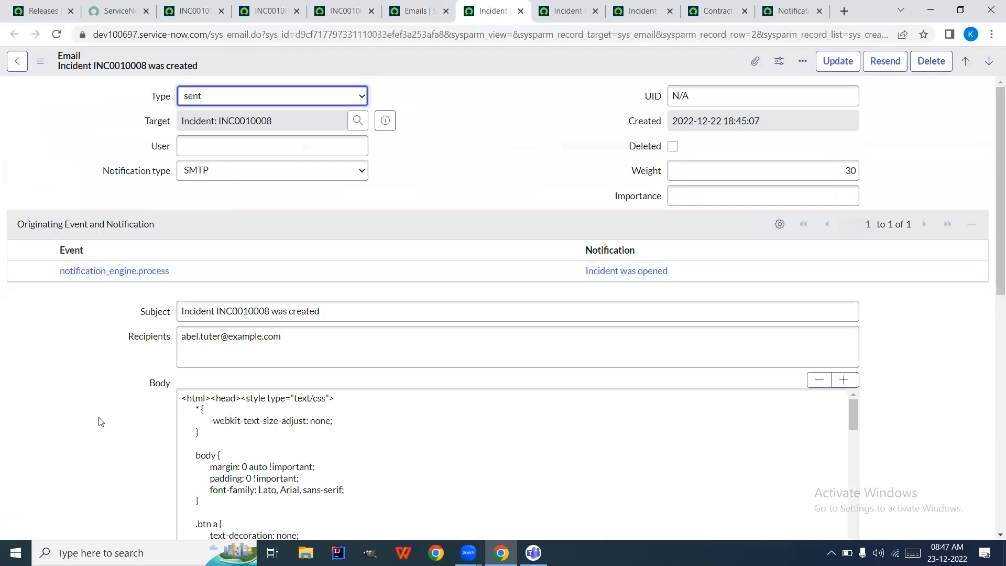
Preview the rendered email, select the greeting's first name, then return to INC0010009
{"action": "scroll", "coordinate": [100, 422], "scroll_direction": "down", "scroll_amount": 10}
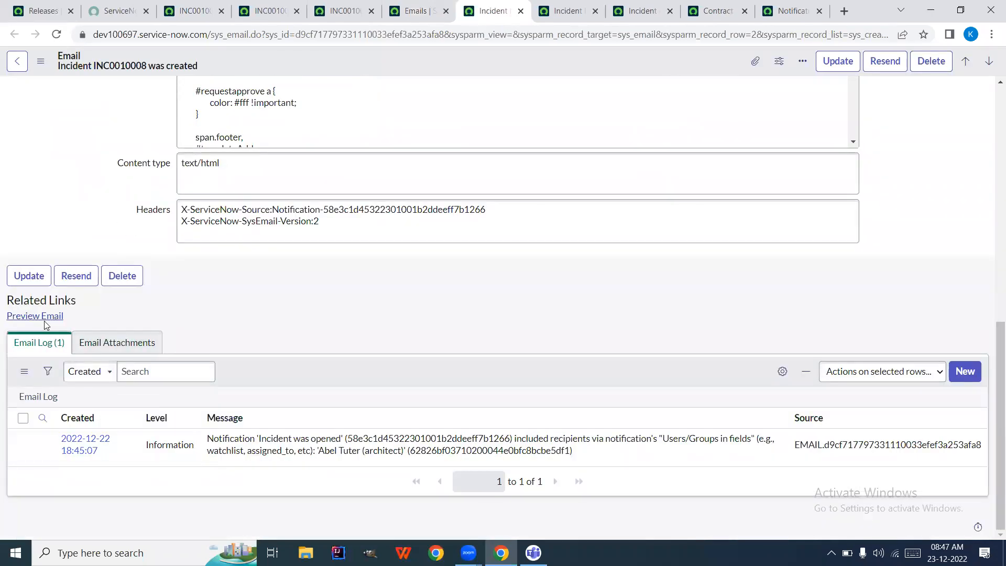
{"action": "left_click", "coordinate": [41, 318]}
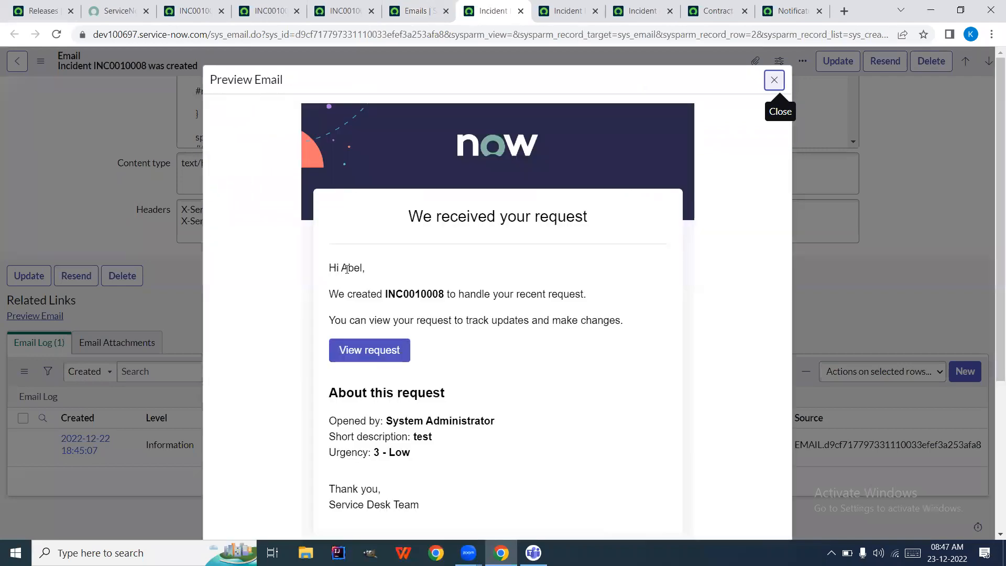
{"action": "triple_click", "coordinate": [352, 268]}
{"action": "double_click", "coordinate": [352, 268]}
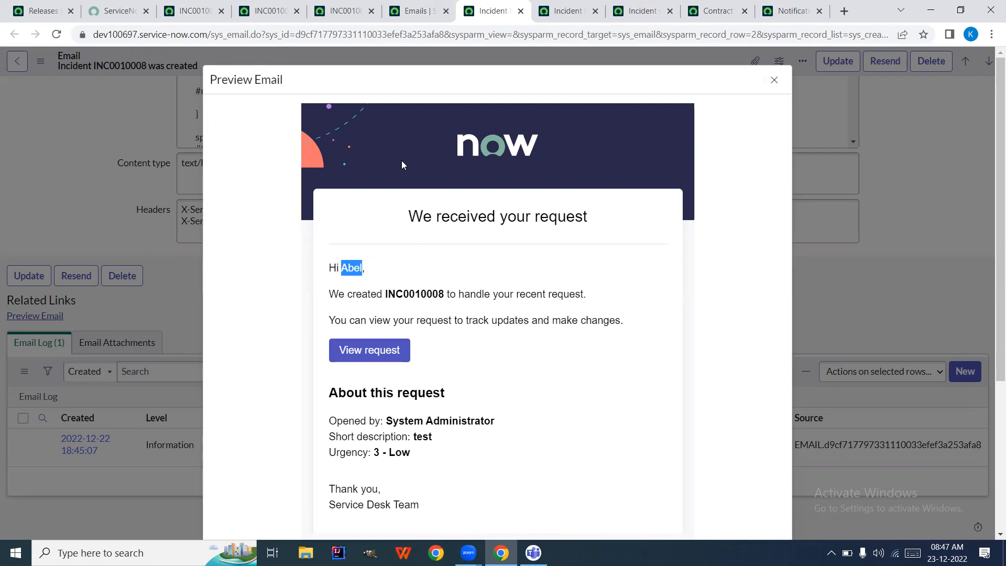
{"action": "left_click", "coordinate": [359, 19]}
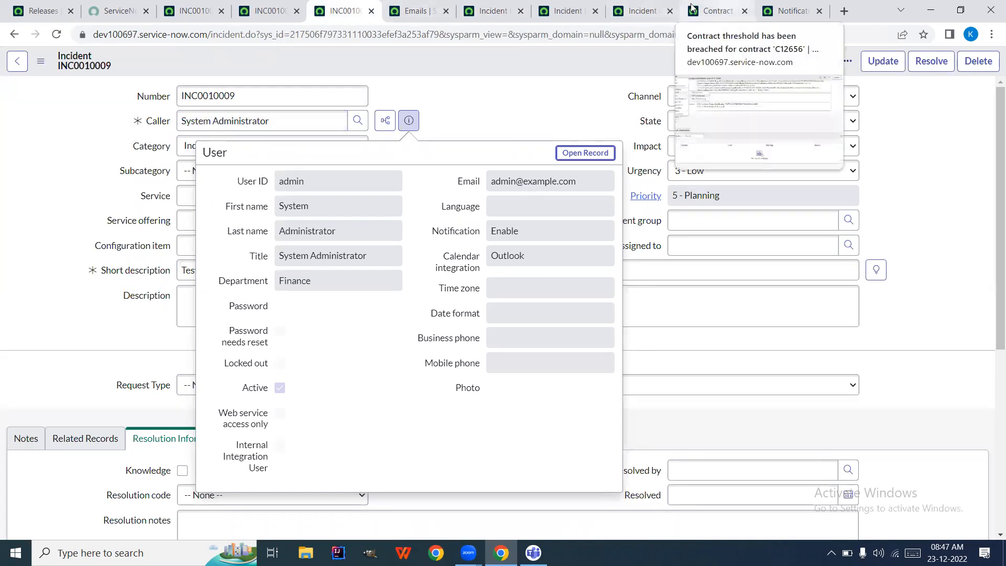
Look up the incident Number field's dictionary name, 'number'
{"action": "left_click", "coordinate": [642, 11]}
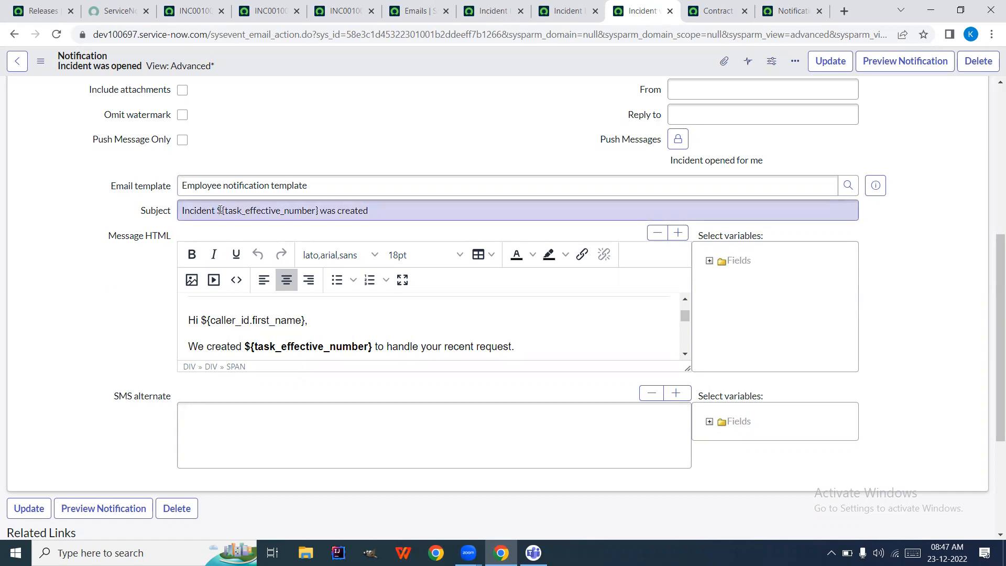
{"action": "left_click", "coordinate": [323, 215]}
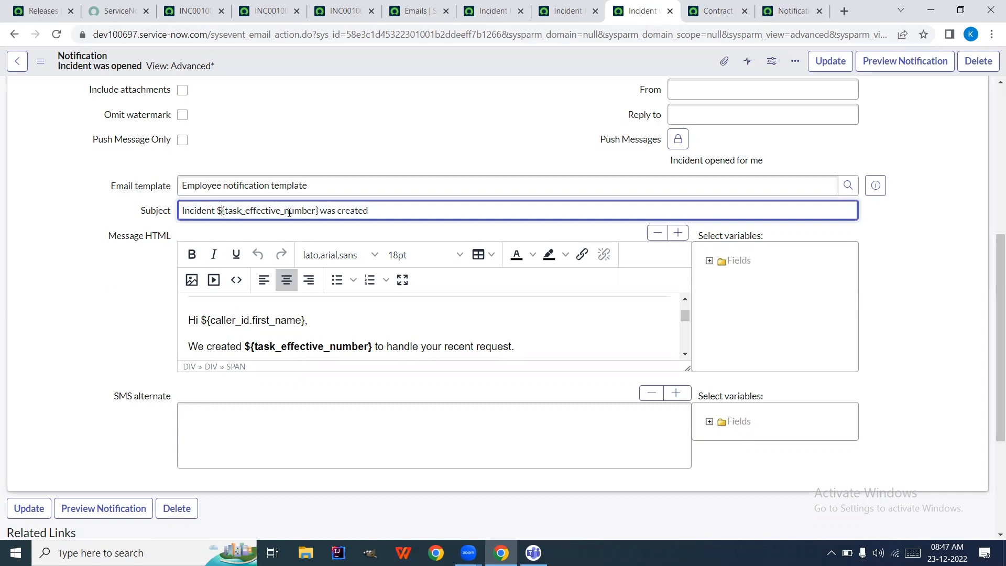
{"action": "left_click", "coordinate": [493, 10]}
{"action": "left_click", "coordinate": [333, 11]}
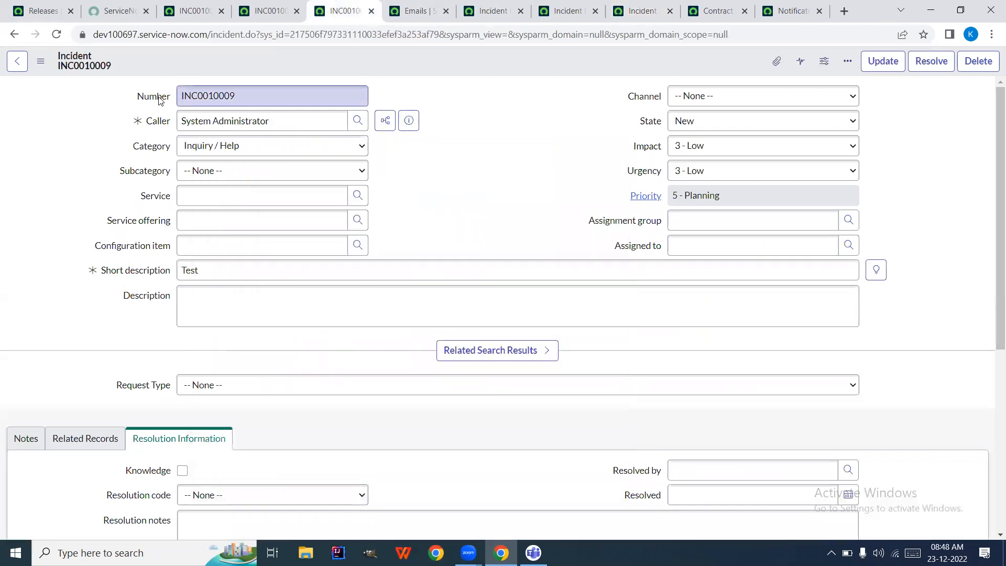
{"action": "right_click", "coordinate": [160, 100]}
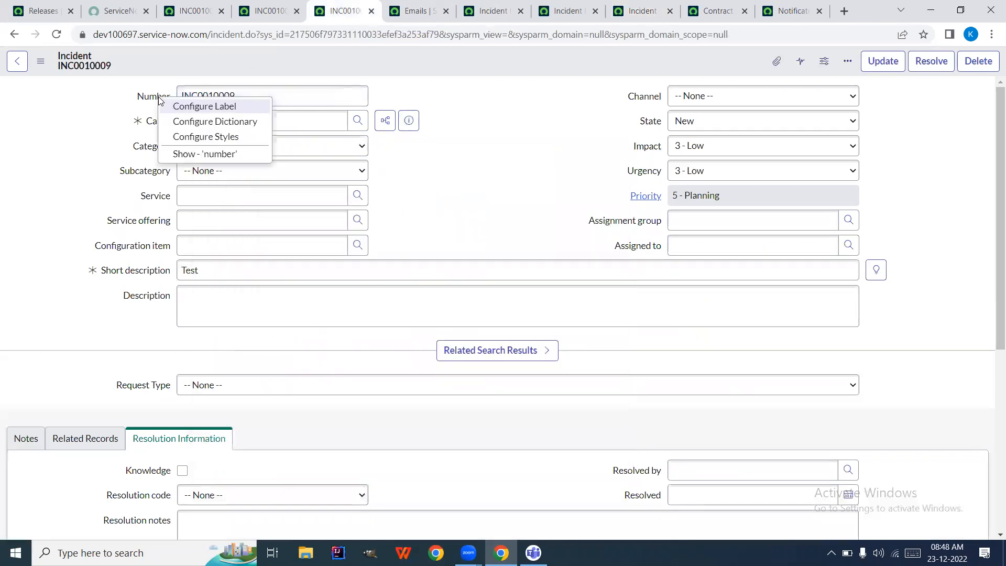
{"action": "left_click", "coordinate": [199, 153]}
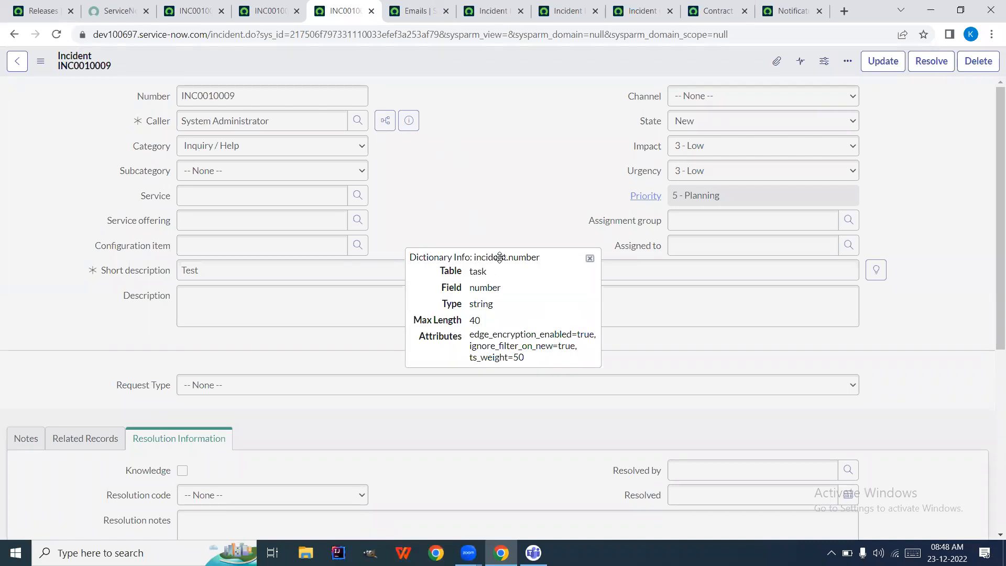
{"action": "left_click", "coordinate": [590, 259]}
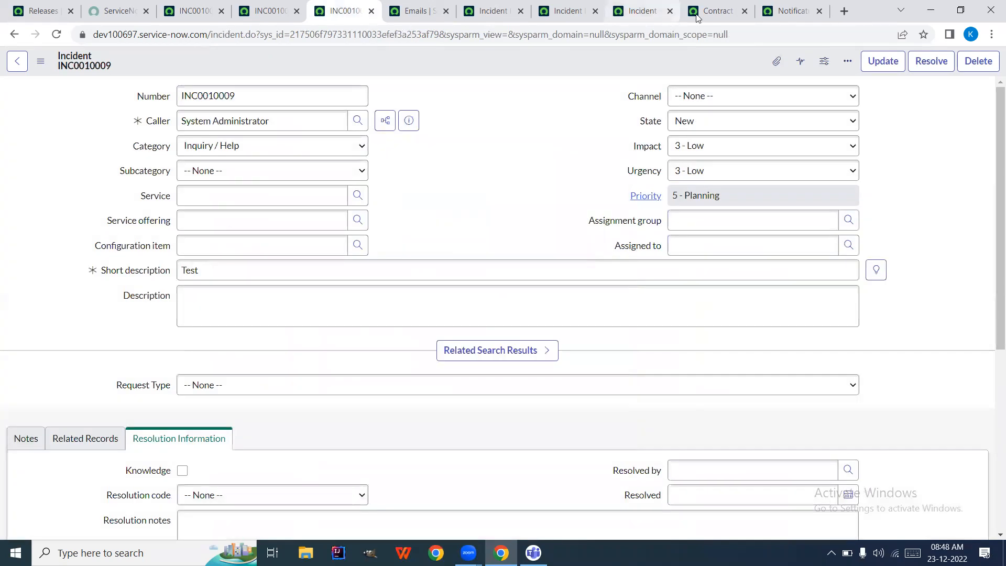
Change the subject to 'Incident ${number} was created' and save the notification
{"action": "left_click", "coordinate": [637, 11]}
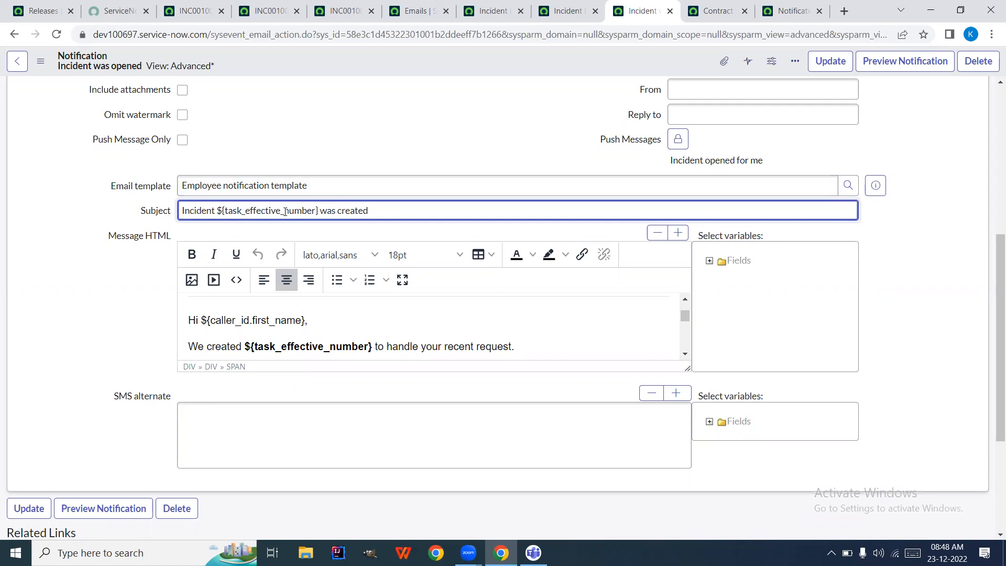
{"action": "key", "text": "BackSpace"}
{"action": "key", "text": "BackSpace"}
{"action": "key", "text": "BackSpace"}
{"action": "key", "text": "BackSpace"}
{"action": "key", "text": "BackSpace"}
{"action": "key", "text": "BackSpace"}
{"action": "key", "text": "BackSpace"}
{"action": "key", "text": "BackSpace"}
{"action": "key", "text": "BackSpace"}
{"action": "key", "text": "BackSpace"}
{"action": "key", "text": "BackSpace"}
{"action": "key", "text": "BackSpace"}
{"action": "key", "text": "BackSpace"}
{"action": "key", "text": "BackSpace"}
{"action": "key", "text": "BackSpace"}
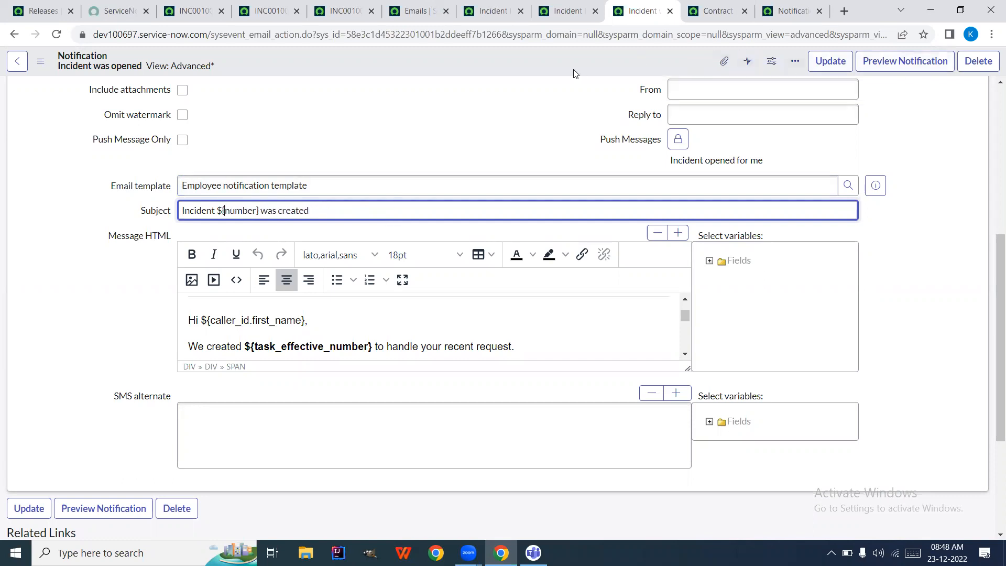
{"action": "right_click", "coordinate": [558, 61]}
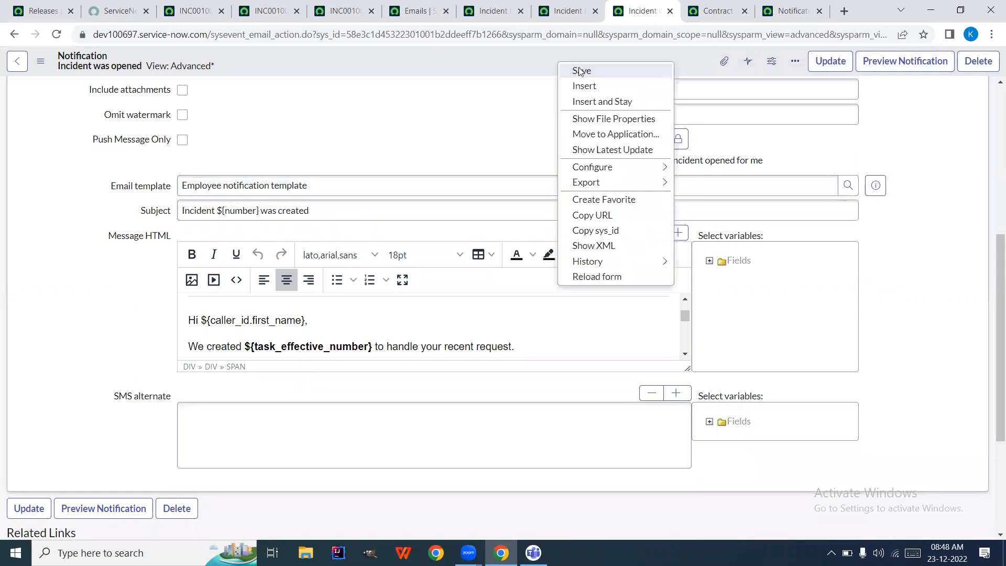
{"action": "left_click", "coordinate": [580, 71]}
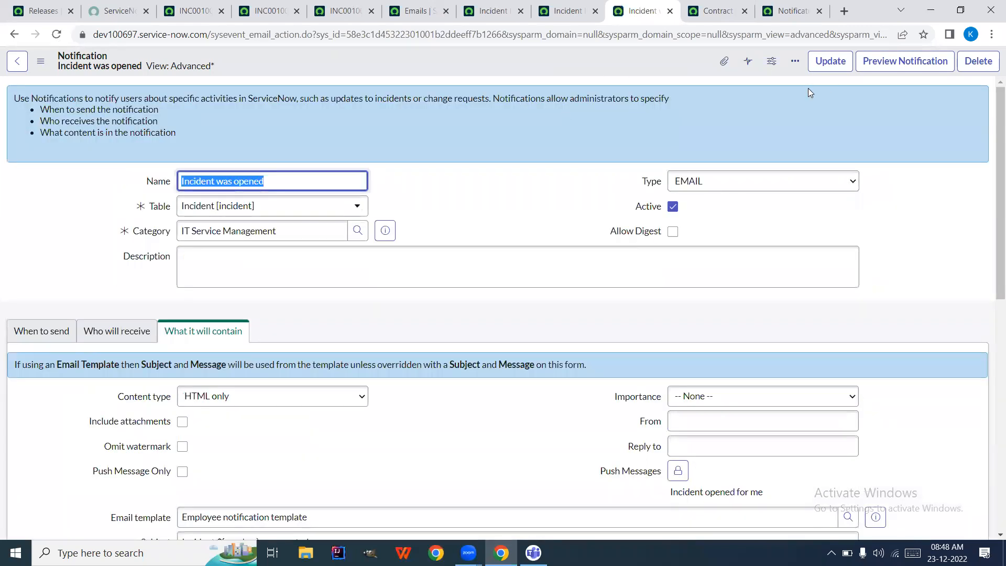
{"action": "left_click", "coordinate": [896, 63]}
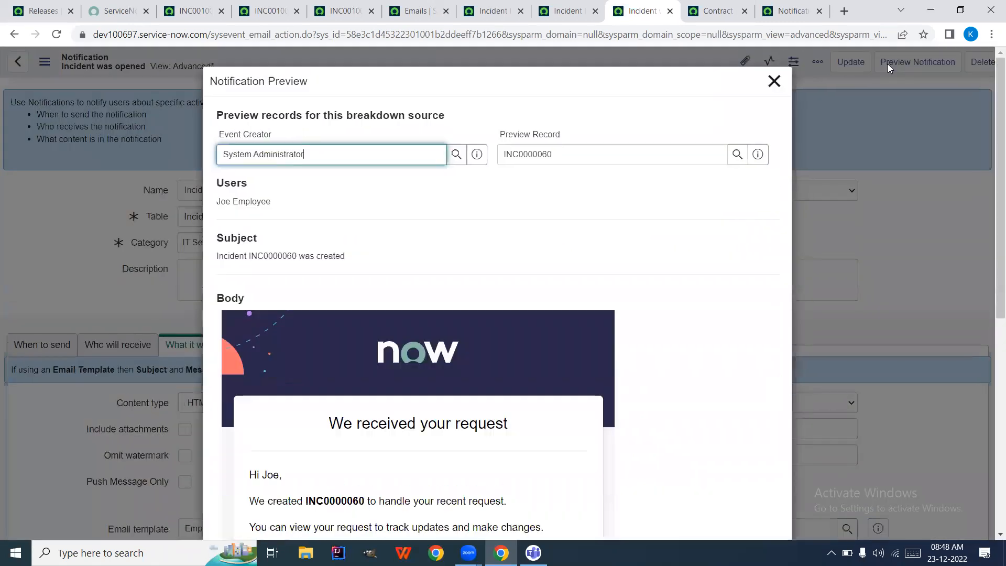
{"action": "double_click", "coordinate": [268, 255]}
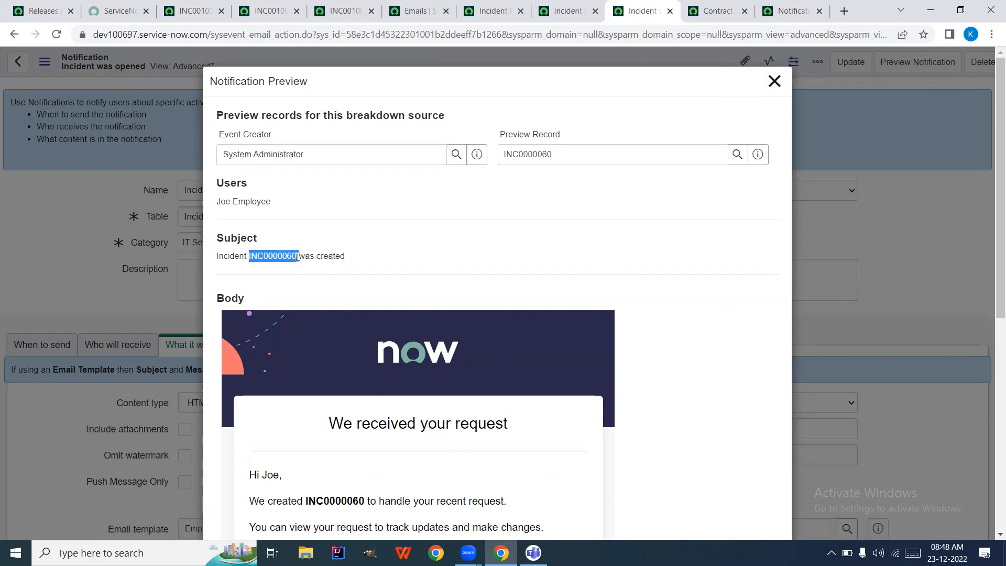
{"action": "left_click", "coordinate": [775, 81]}
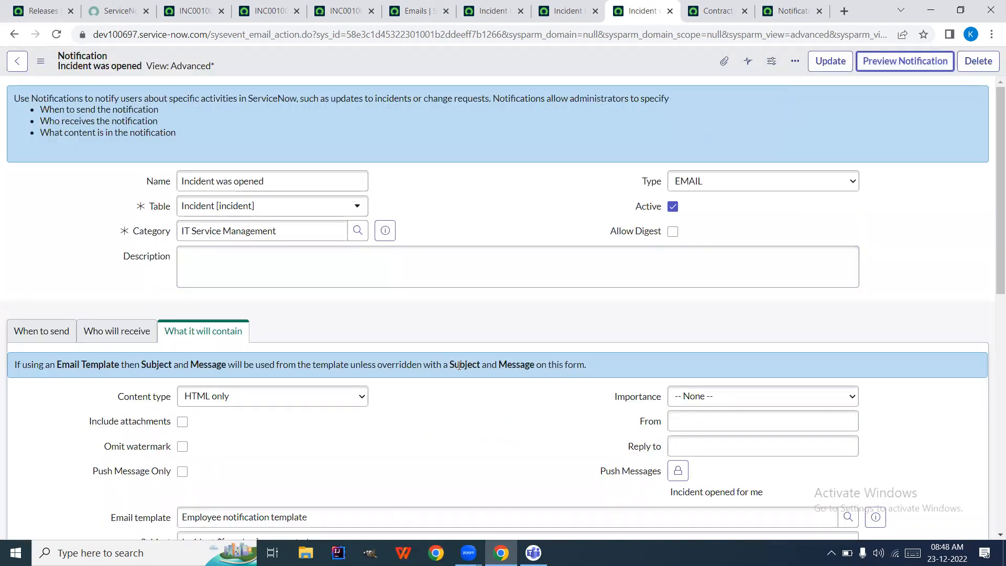
{"action": "scroll", "coordinate": [459, 365], "scroll_direction": "down", "scroll_amount": 1}
{"action": "scroll", "coordinate": [458, 365], "scroll_direction": "down", "scroll_amount": 9}
{"action": "scroll", "coordinate": [448, 321], "scroll_direction": "up", "scroll_amount": 1}
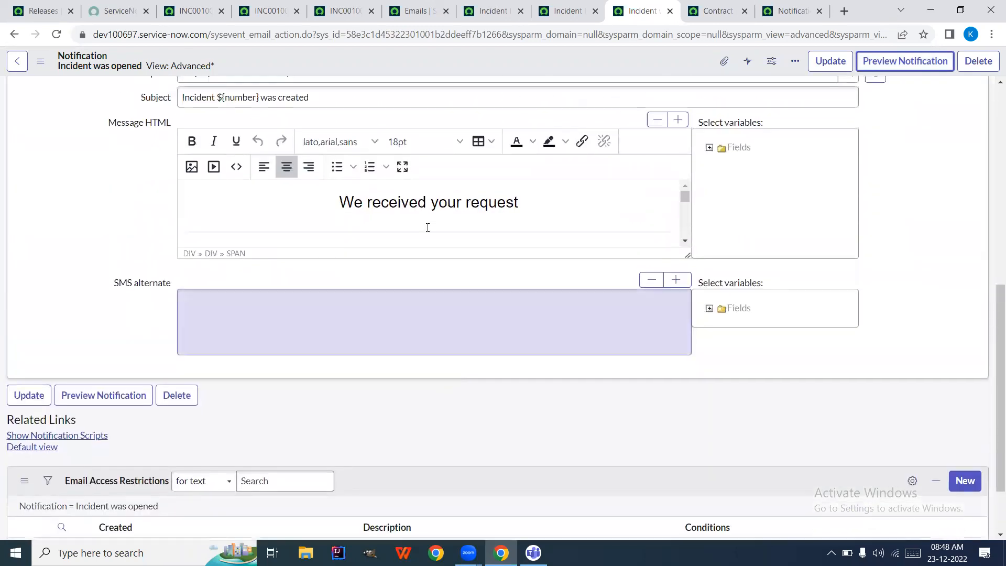
{"action": "scroll", "coordinate": [426, 224], "scroll_direction": "up", "scroll_amount": 6}
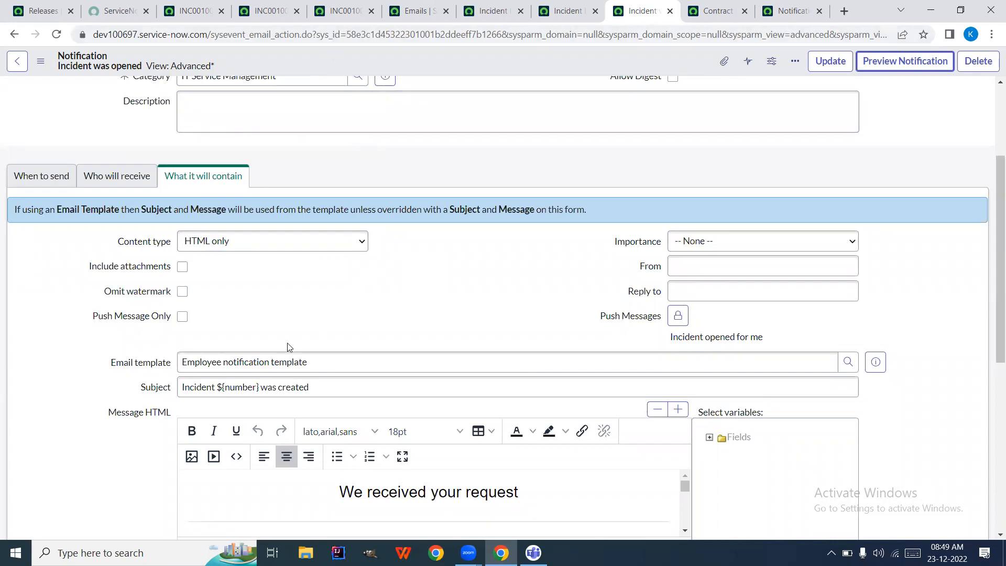
{"action": "double_click", "coordinate": [247, 386]}
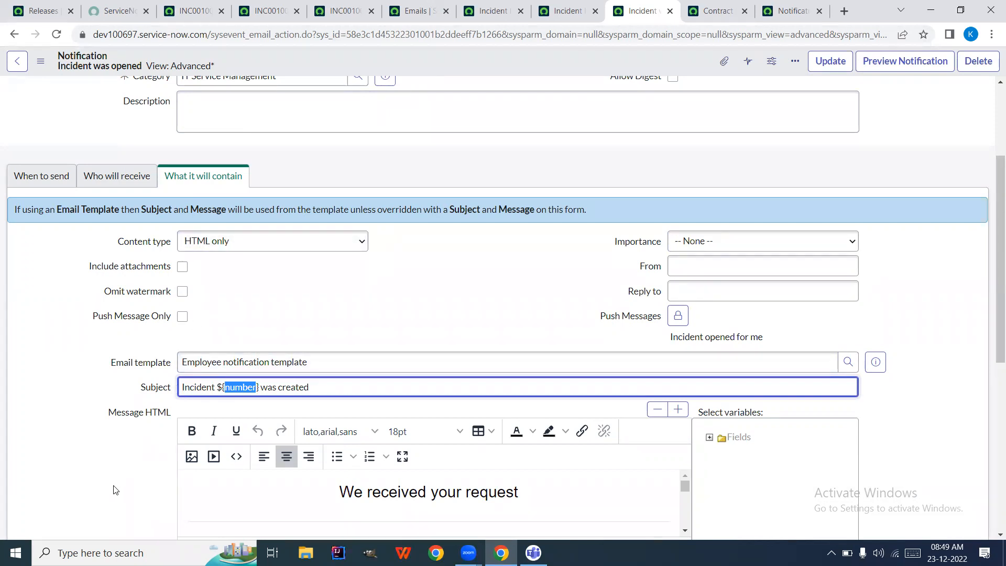
{"action": "scroll", "coordinate": [115, 489], "scroll_direction": "down", "scroll_amount": 1}
{"action": "scroll", "coordinate": [252, 462], "scroll_direction": "down", "scroll_amount": 3}
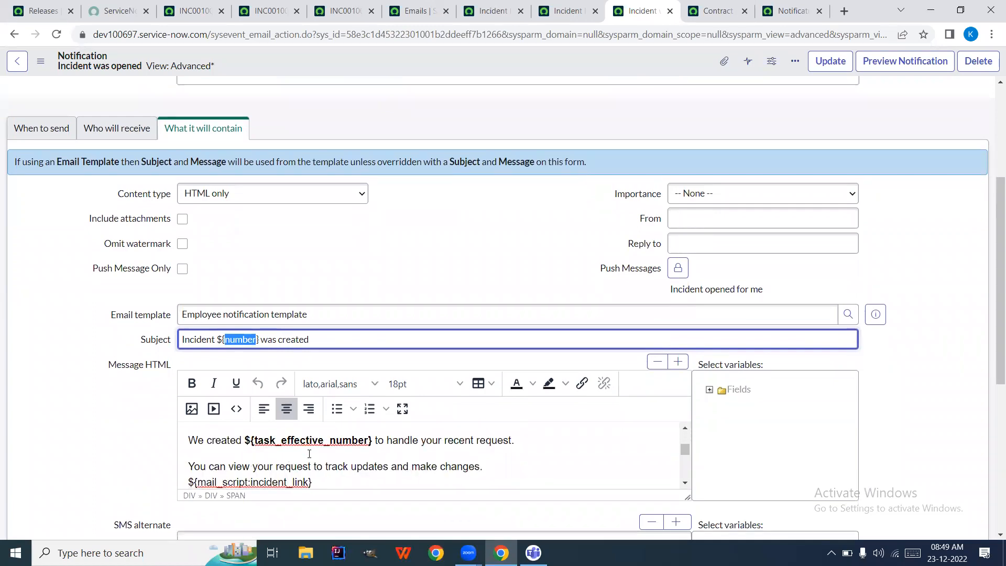
{"action": "scroll", "coordinate": [309, 454], "scroll_direction": "down", "scroll_amount": 5}
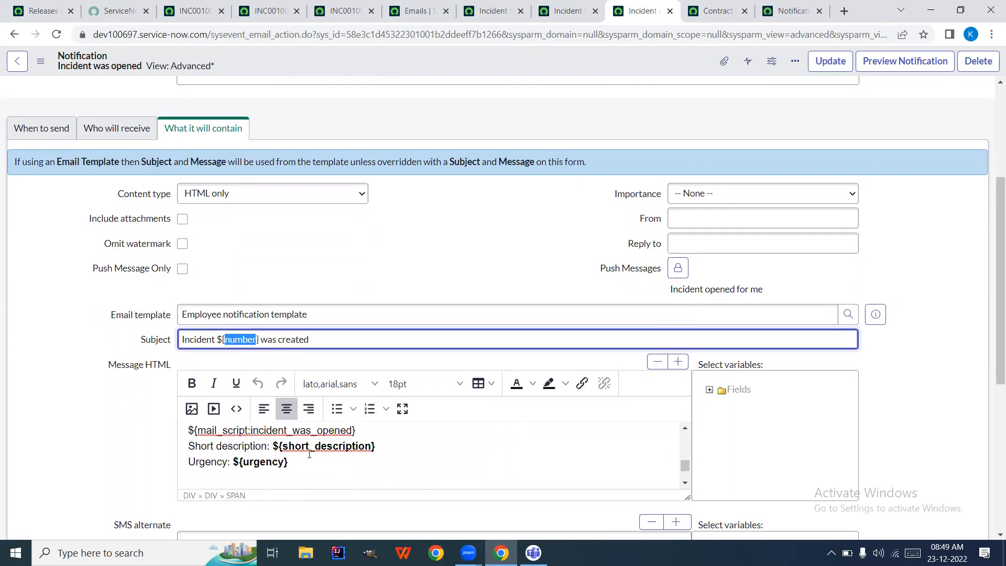
{"action": "scroll", "coordinate": [309, 453], "scroll_direction": "up", "scroll_amount": 2}
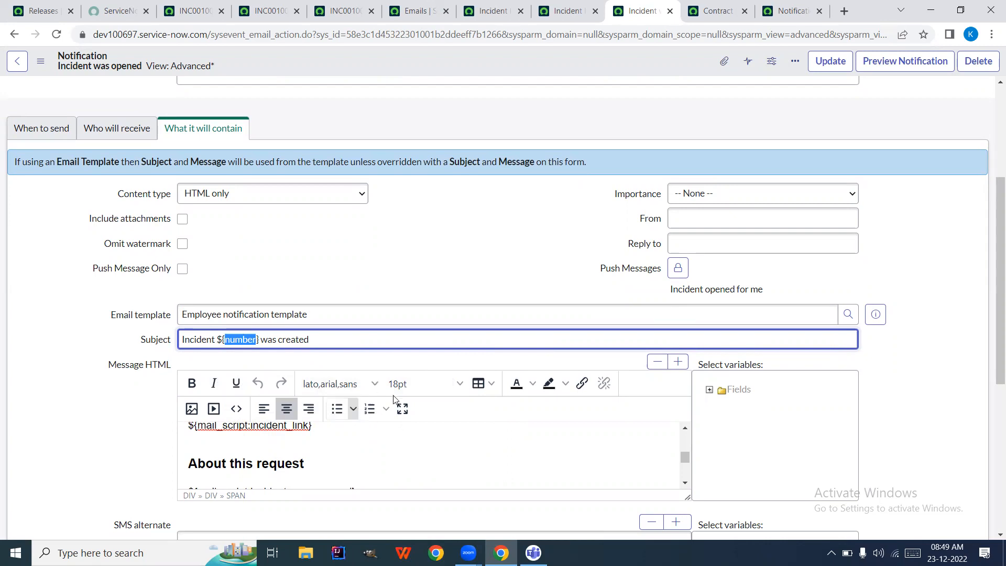
{"action": "scroll", "coordinate": [310, 443], "scroll_direction": "down", "scroll_amount": 2}
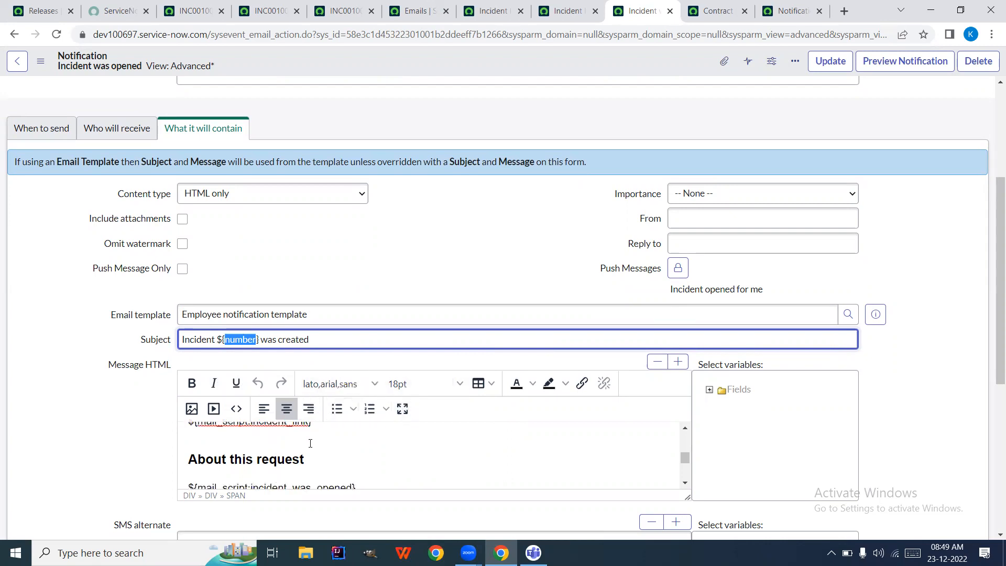
{"action": "scroll", "coordinate": [310, 443], "scroll_direction": "up", "scroll_amount": 3}
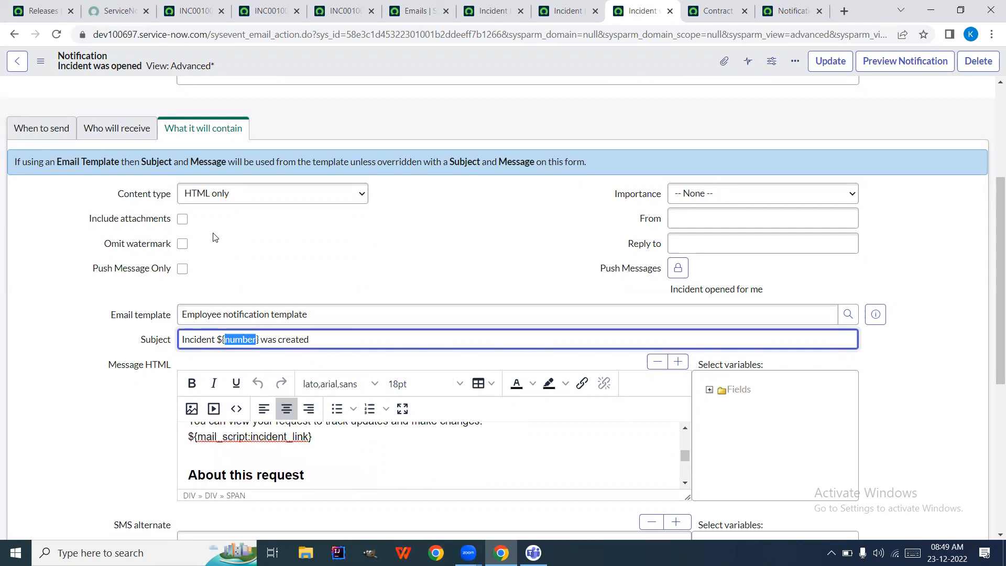
Turn on Include attachments for the incident notification, then glance at the INC0010008 email preview
{"action": "left_click", "coordinate": [182, 219]}
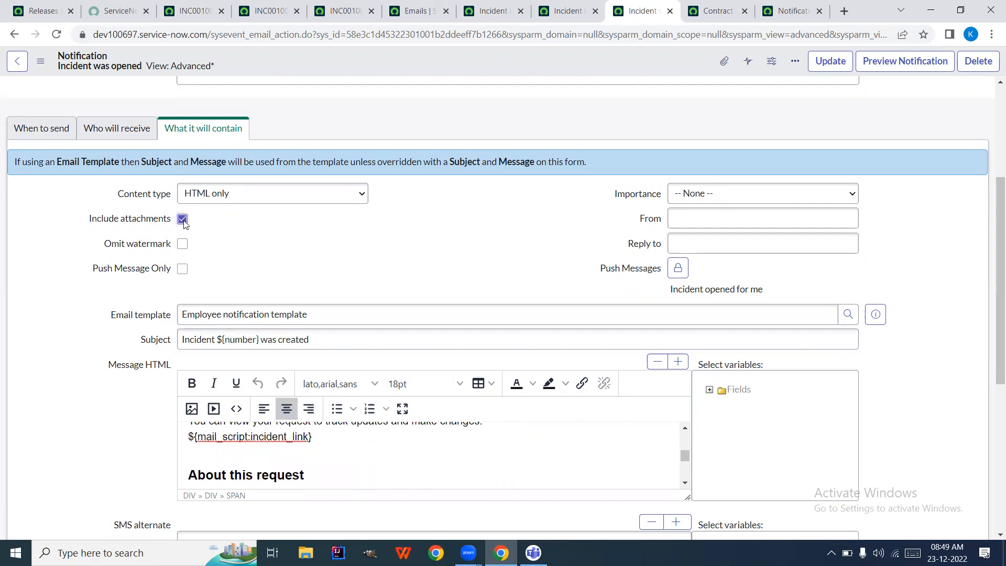
{"action": "scroll", "coordinate": [358, 235], "scroll_direction": "up", "scroll_amount": 4}
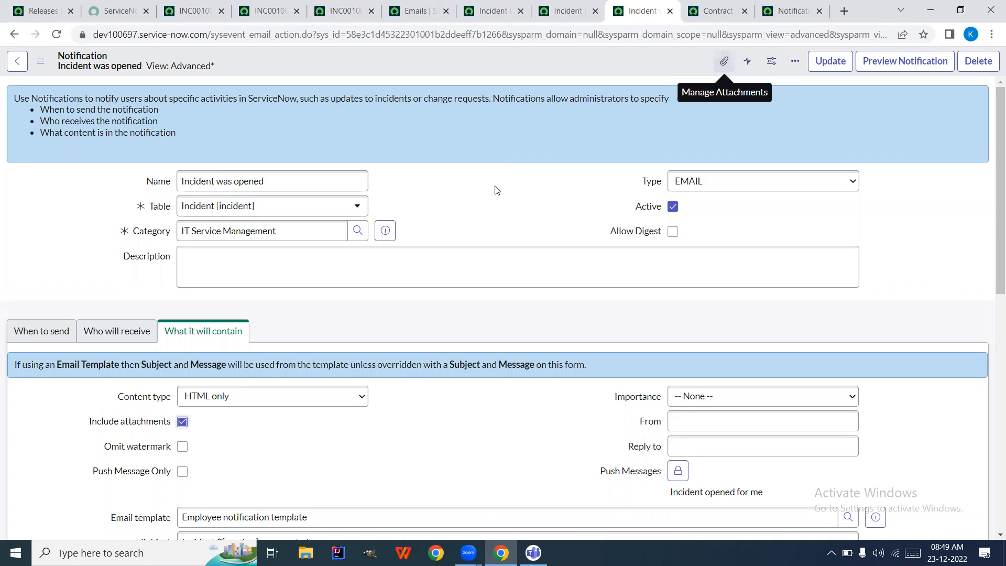
{"action": "left_click", "coordinate": [564, 5]}
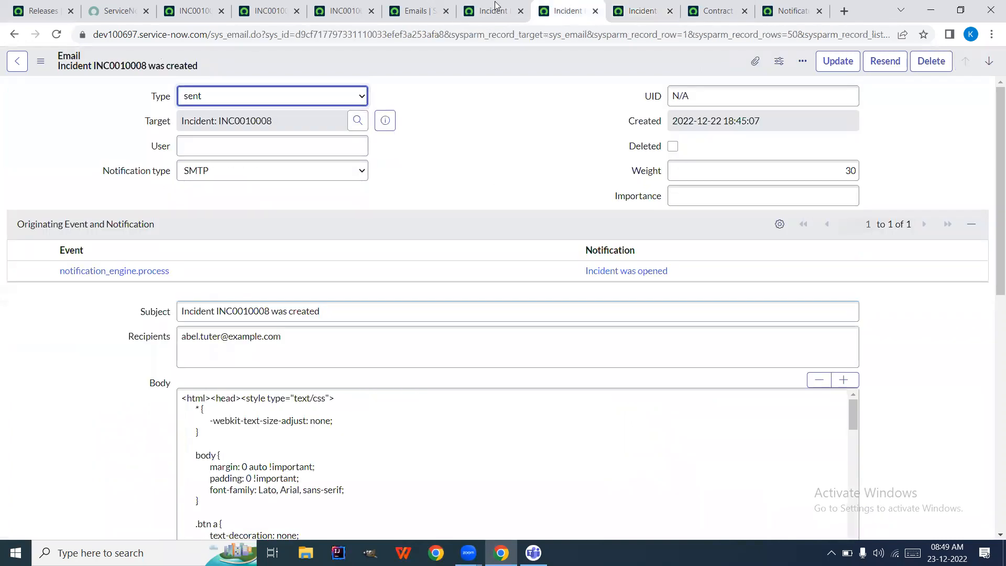
{"action": "left_click", "coordinate": [495, 6]}
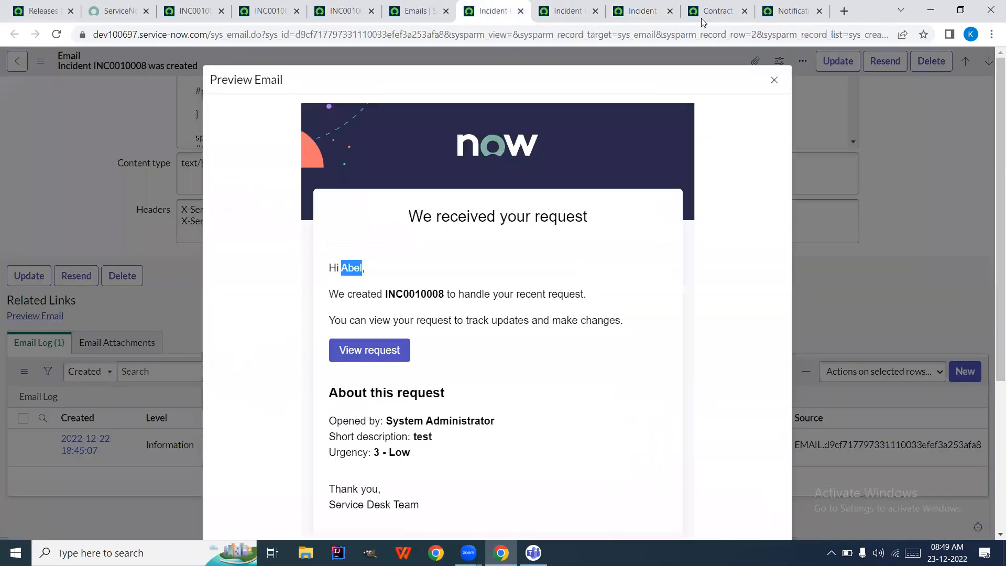
{"action": "left_click", "coordinate": [788, 7]}
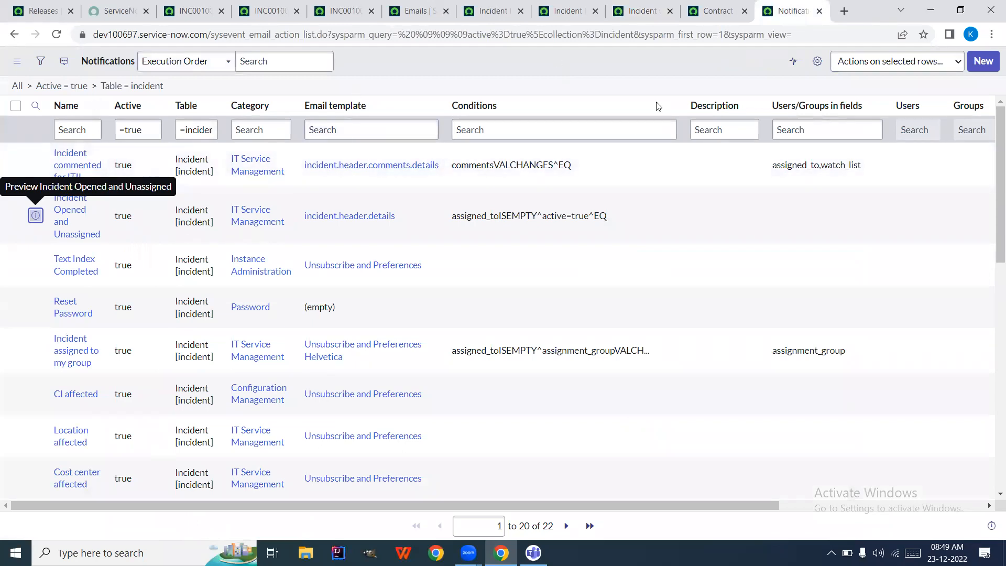
Add an Include attachments column to the Notifications list
{"action": "left_click", "coordinate": [819, 62]}
{"action": "scroll", "coordinate": [432, 256], "scroll_direction": "down", "scroll_amount": 4}
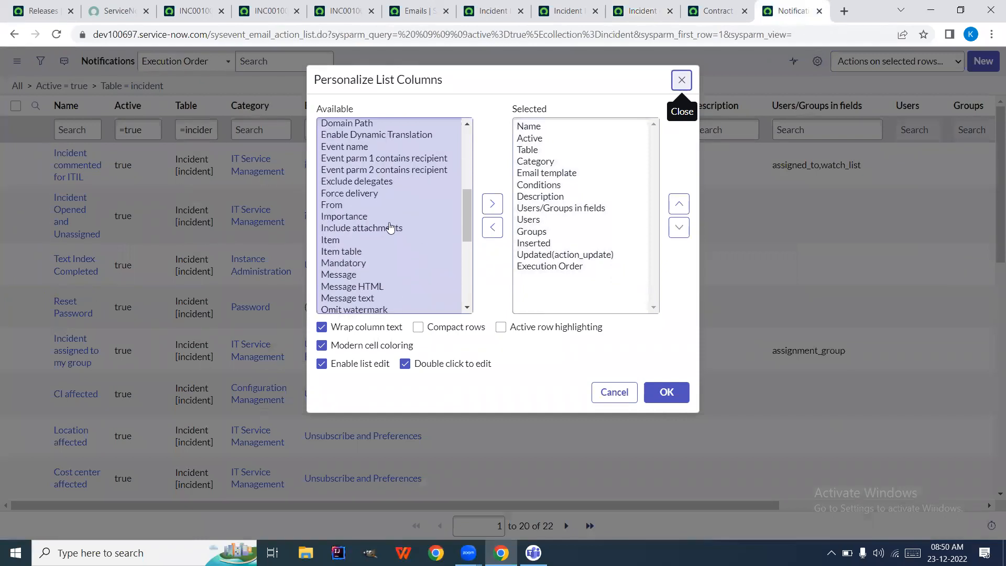
{"action": "double_click", "coordinate": [386, 227]}
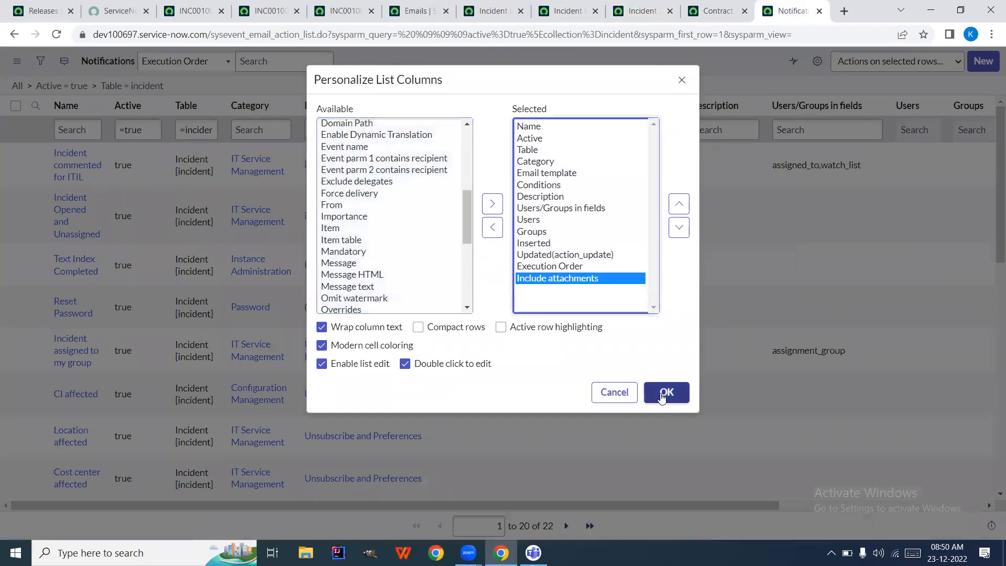
{"action": "left_click", "coordinate": [662, 393]}
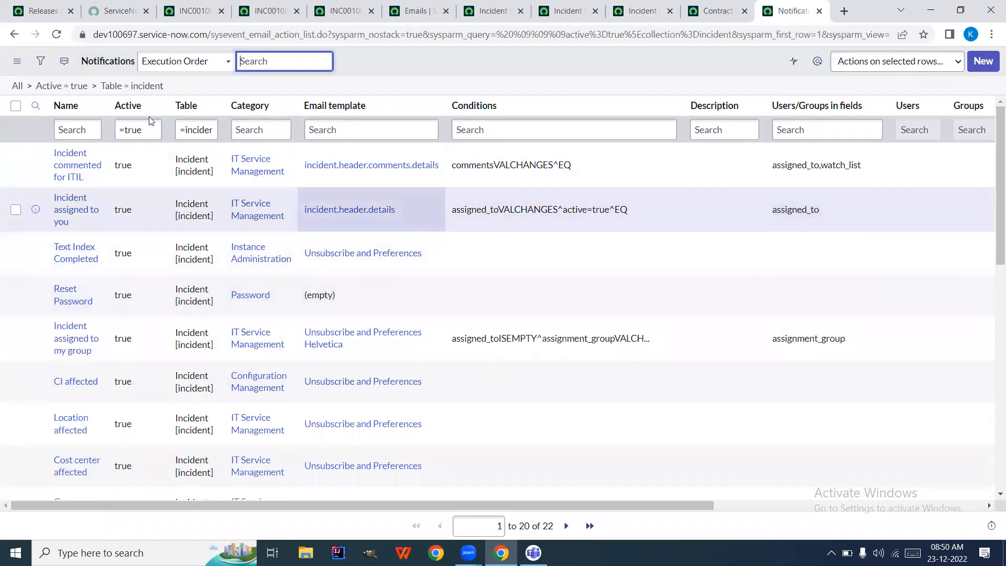
Drop the Table filter, filter out attachment-free notifications, and open Code review update for developer in a new tab
{"action": "left_click", "coordinate": [102, 87]}
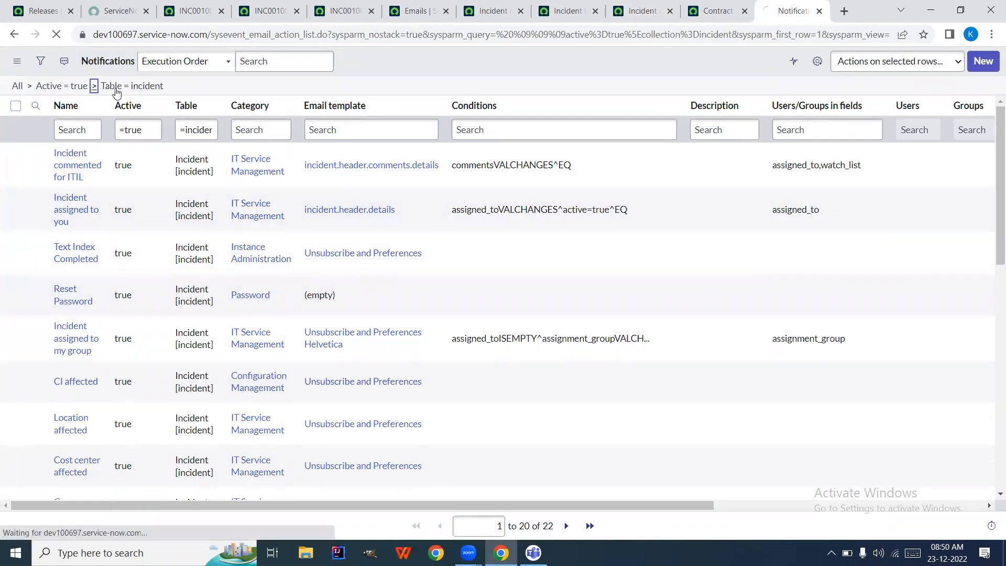
{"action": "scroll", "coordinate": [575, 228], "scroll_direction": "right", "scroll_amount": 5}
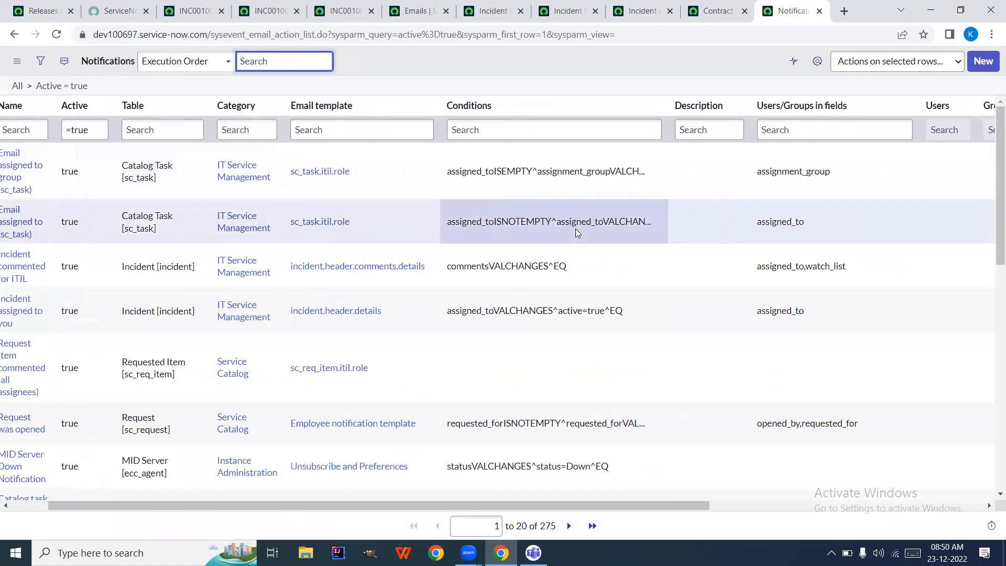
{"action": "scroll", "coordinate": [575, 229], "scroll_direction": "right", "scroll_amount": 3}
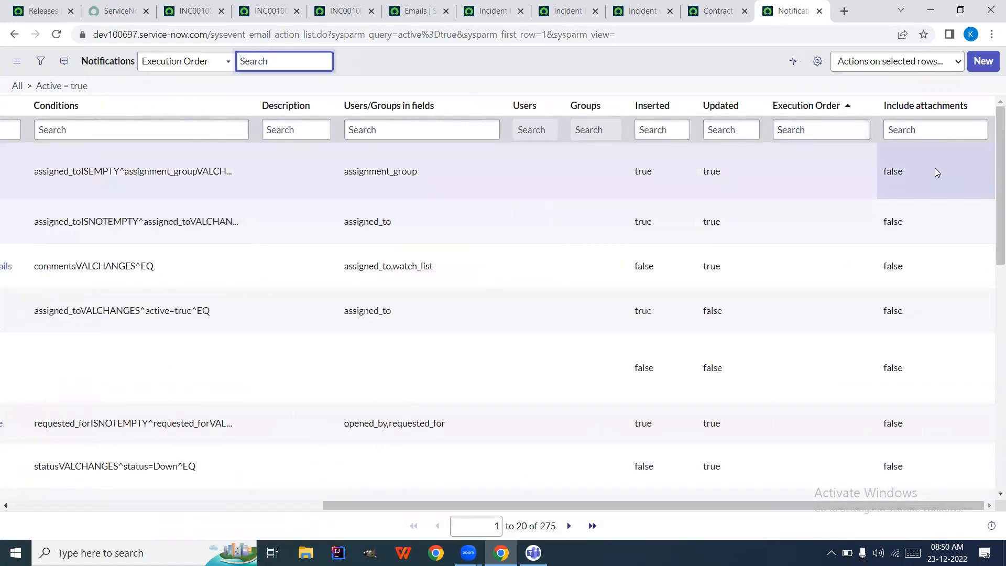
{"action": "right_click", "coordinate": [934, 168]}
{"action": "left_click", "coordinate": [896, 191]}
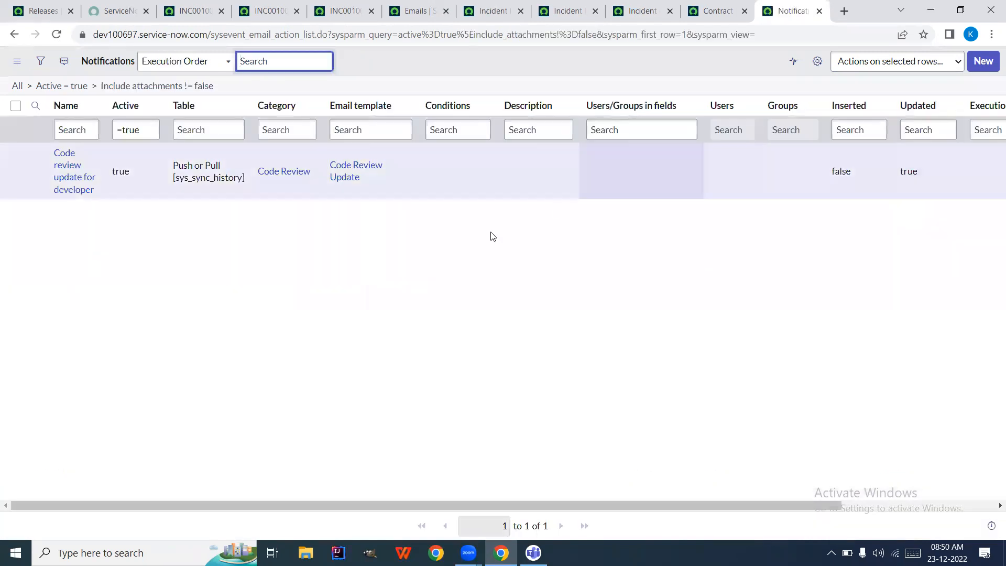
{"action": "right_click", "coordinate": [36, 170]}
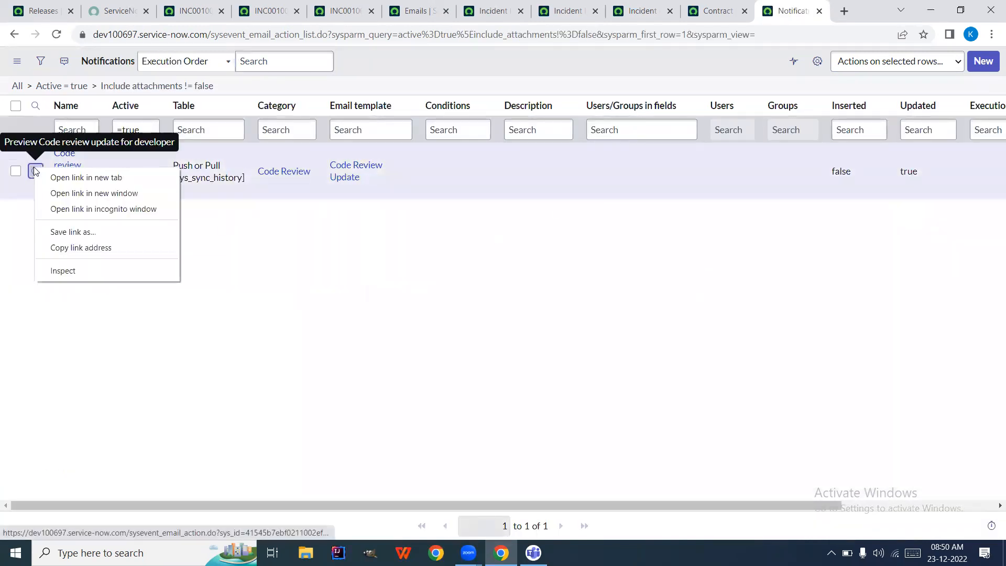
{"action": "left_click", "coordinate": [50, 177]}
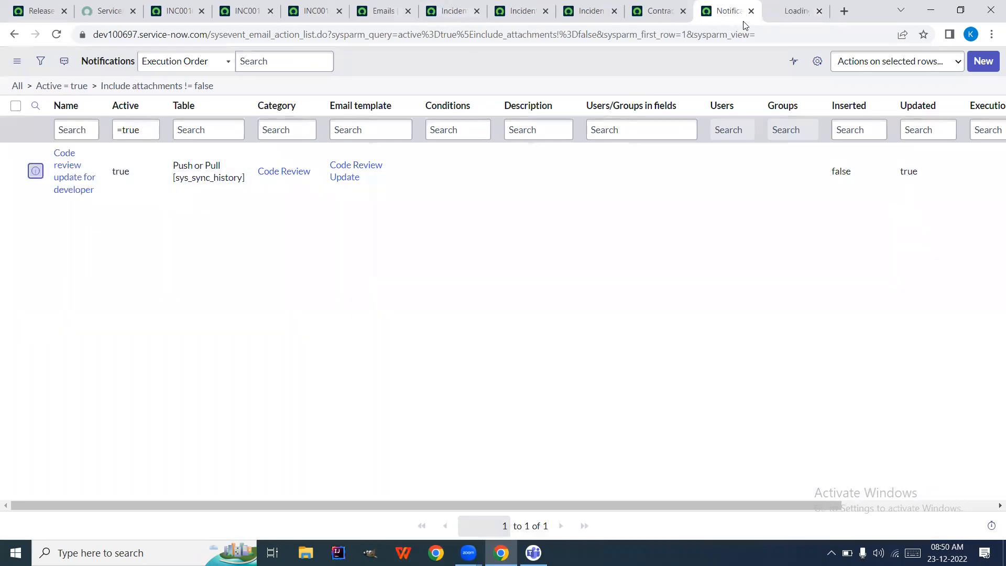
{"action": "left_click_drag", "start_coordinate": [788, 12], "coordinate": [621, 226]}
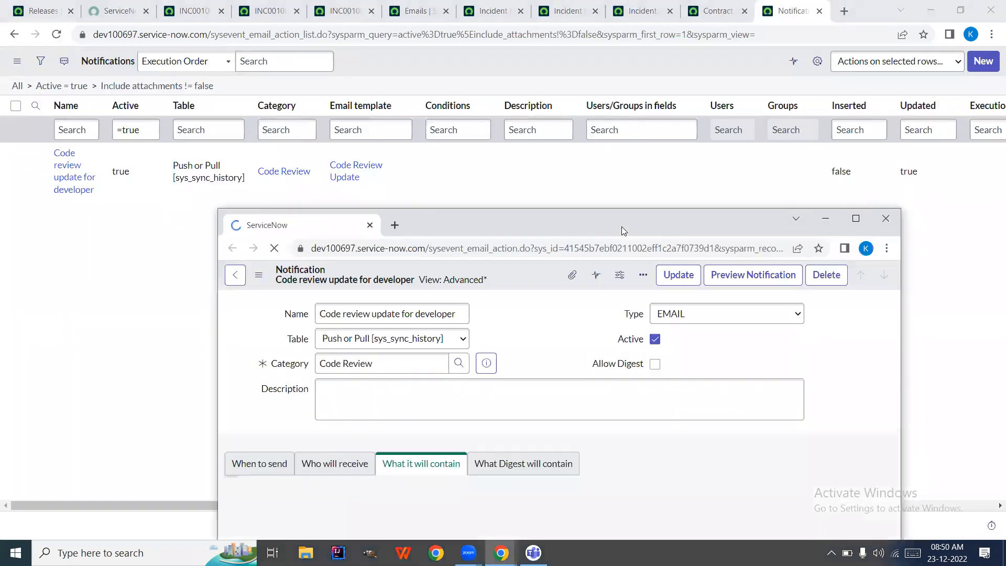
{"action": "left_click", "coordinate": [854, 219]}
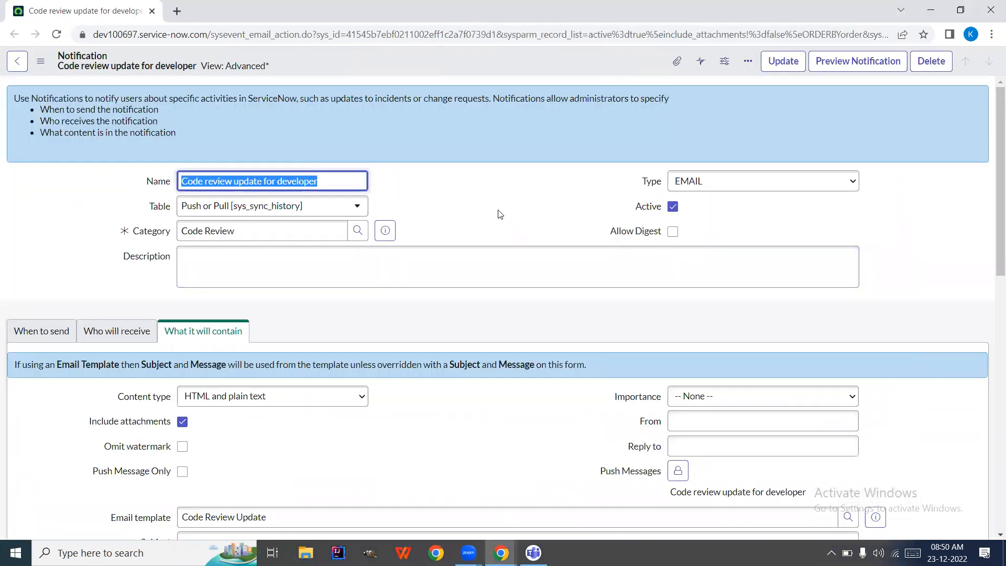
{"action": "scroll", "coordinate": [460, 421], "scroll_direction": "down", "scroll_amount": 1}
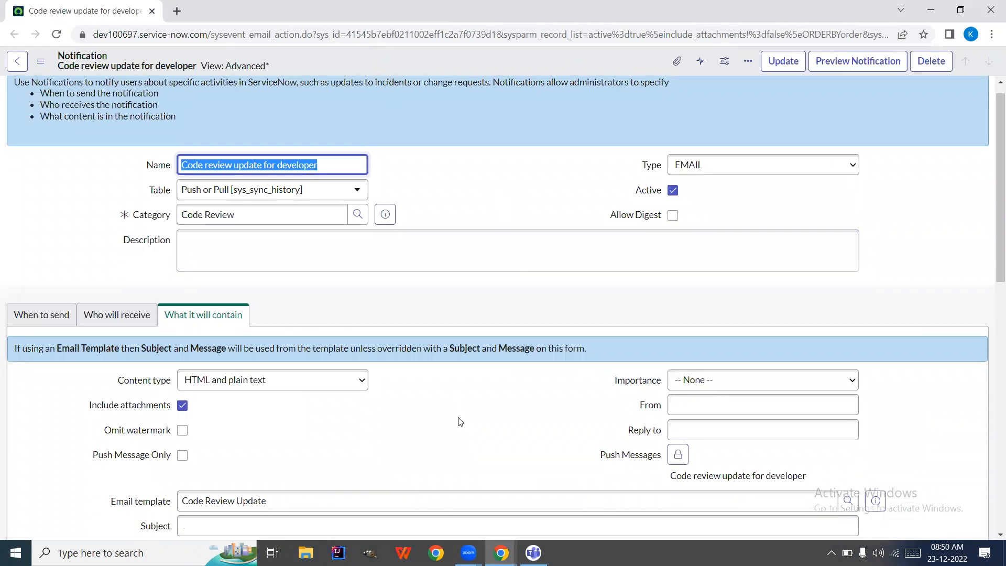
{"action": "scroll", "coordinate": [460, 421], "scroll_direction": "down", "scroll_amount": 5}
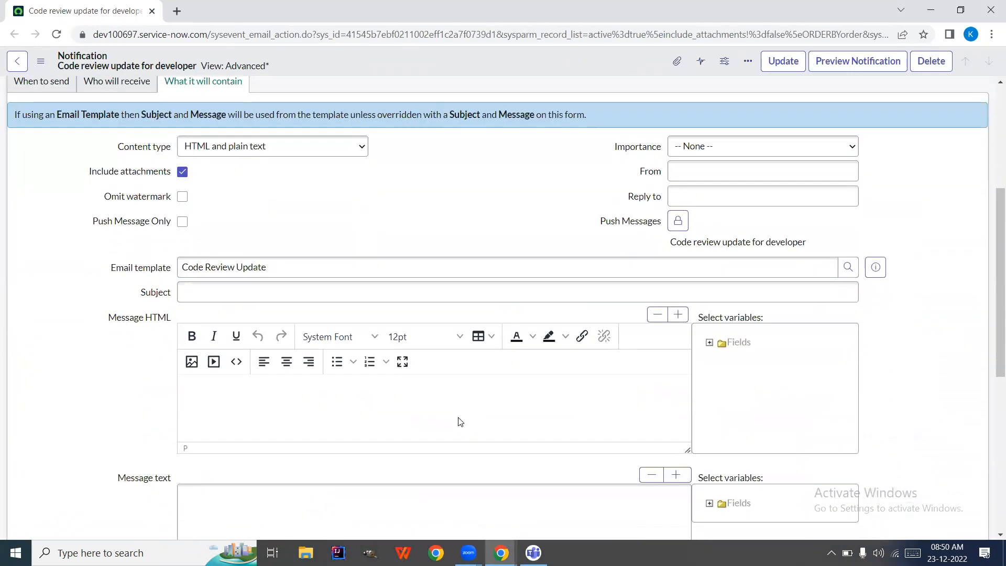
{"action": "scroll", "coordinate": [425, 281], "scroll_direction": "down", "scroll_amount": 2}
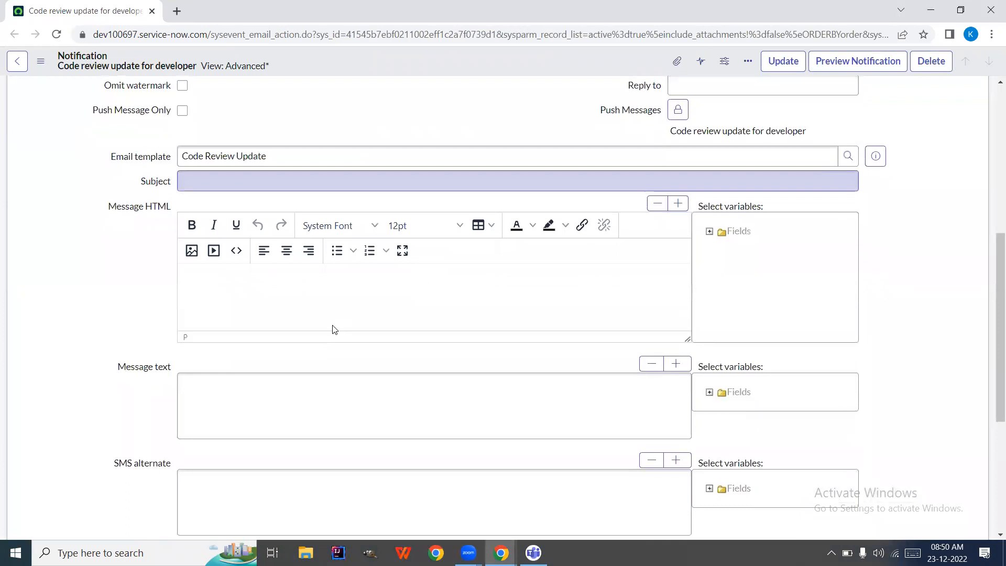
{"action": "scroll", "coordinate": [440, 326], "scroll_direction": "down", "scroll_amount": 2}
{"action": "scroll", "coordinate": [440, 326], "scroll_direction": "up", "scroll_amount": 5}
{"action": "scroll", "coordinate": [440, 321], "scroll_direction": "up", "scroll_amount": 5}
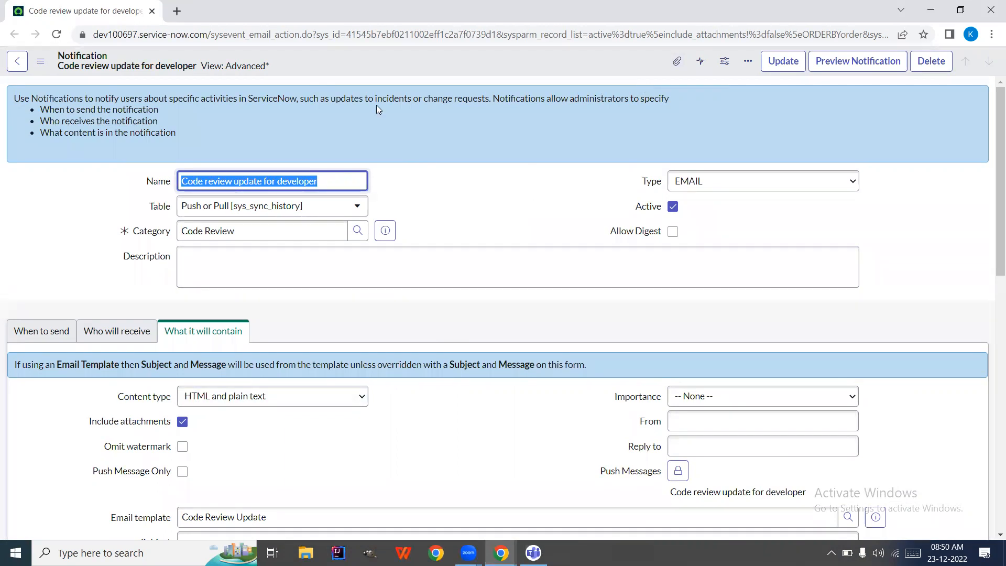
{"action": "left_click", "coordinate": [152, 12]}
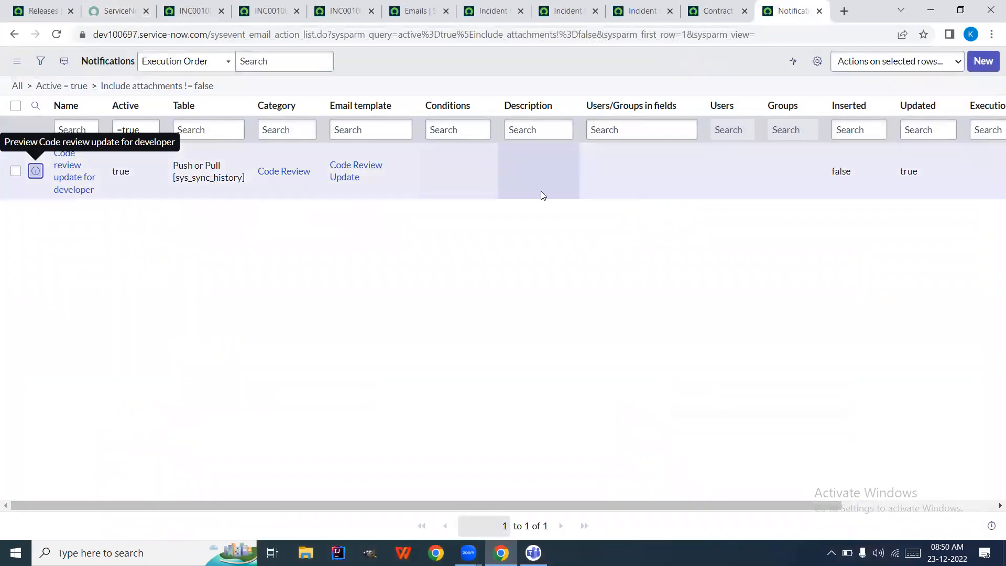
On the Incident was opened content settings, inspect the From and Reply to fields without changing them
{"action": "left_click", "coordinate": [624, 14]}
{"action": "scroll", "coordinate": [494, 252], "scroll_direction": "down", "scroll_amount": 2}
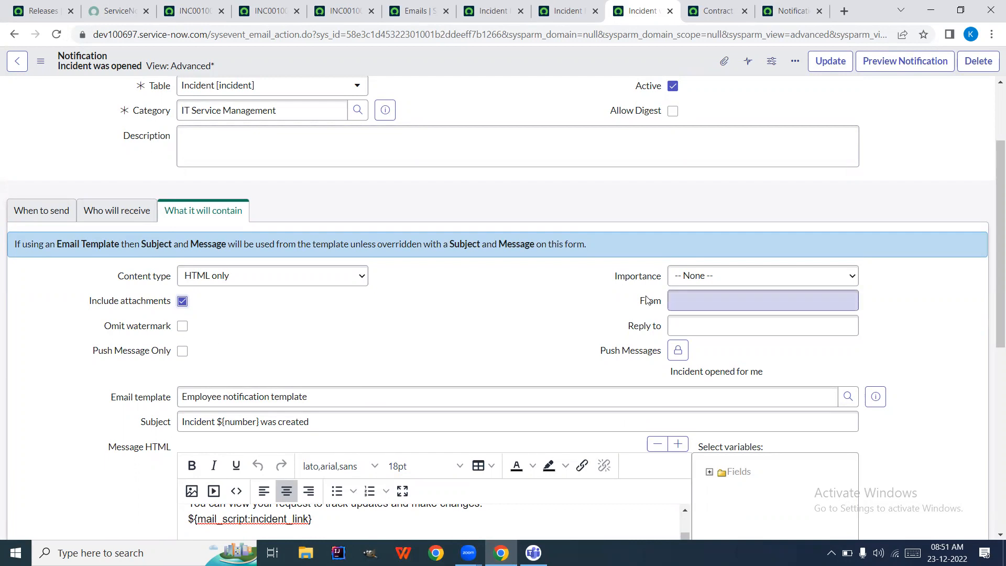
{"action": "left_click", "coordinate": [706, 297]}
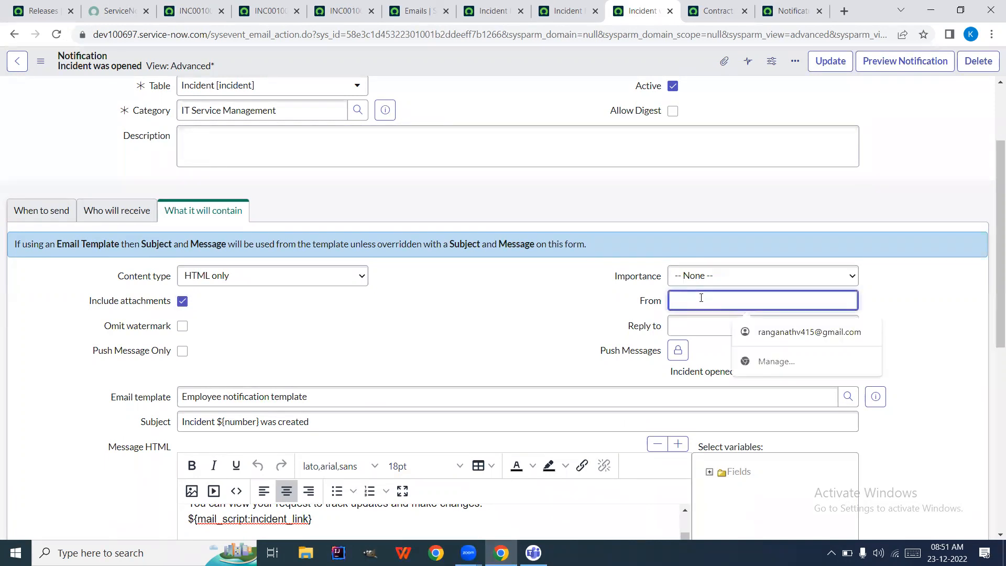
{"action": "left_click", "coordinate": [685, 324]}
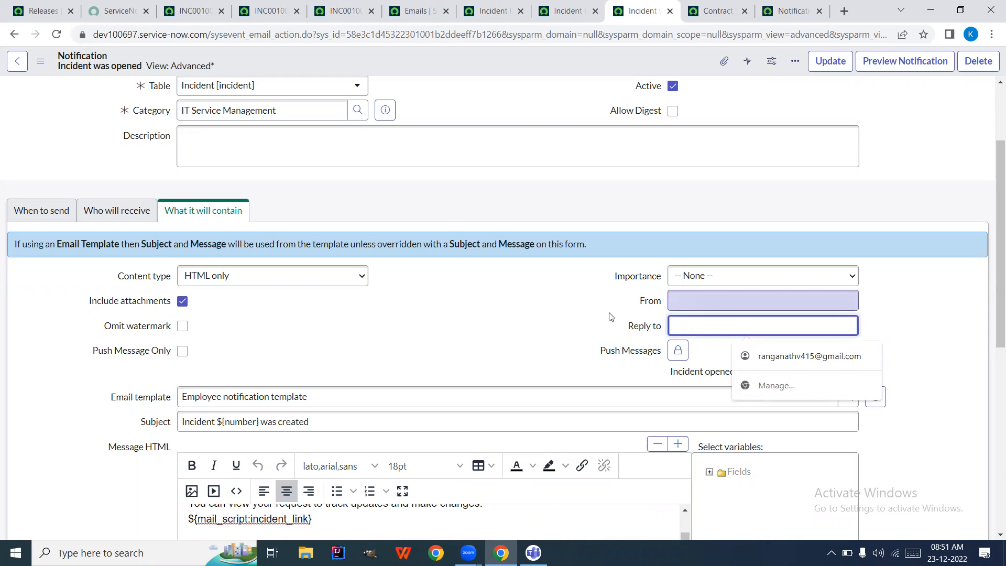
{"action": "left_click", "coordinate": [597, 319]}
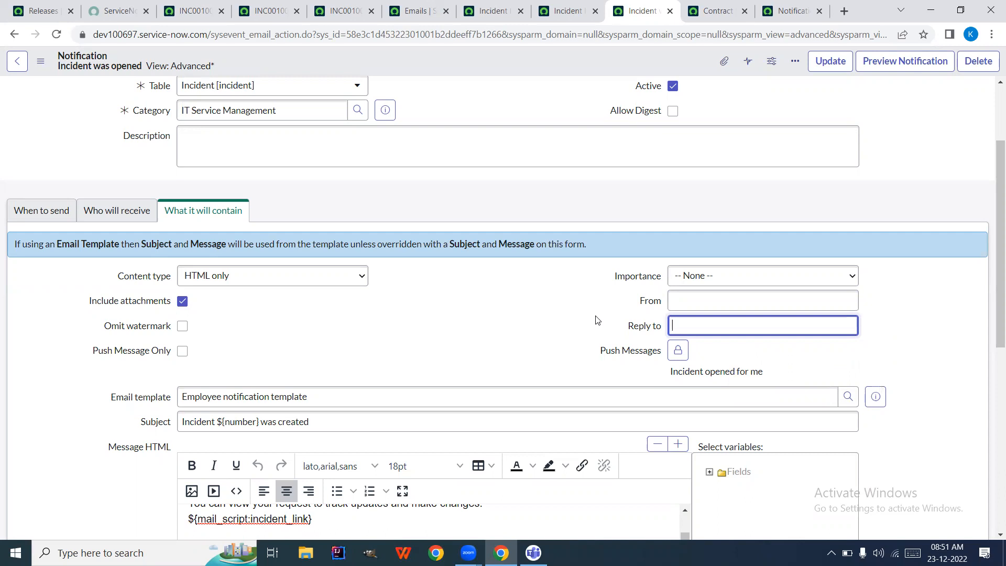
Enter 'ServiceNow' as the From sender
{"action": "left_click", "coordinate": [688, 300]}
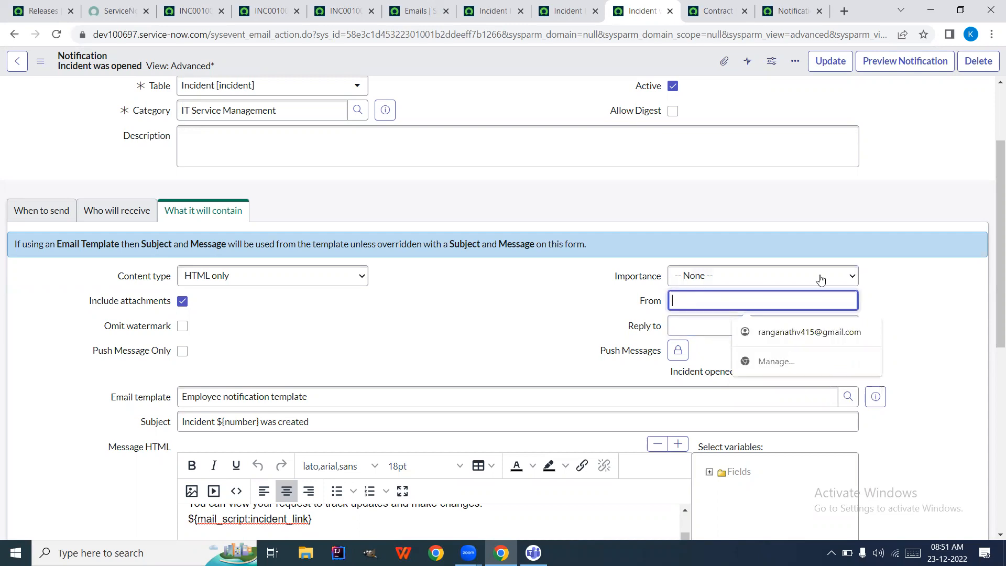
{"action": "type", "text": "Ser"}
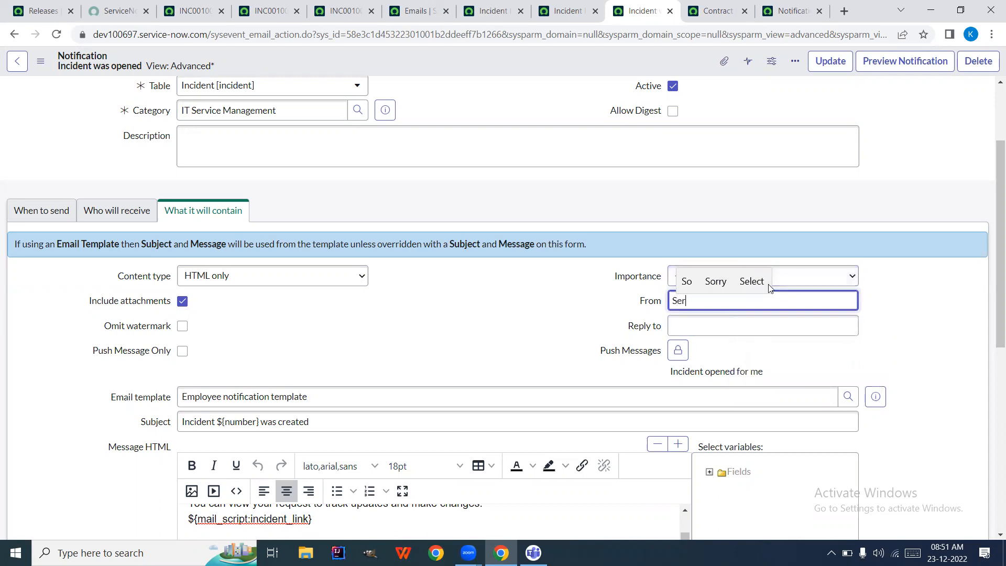
{"action": "type", "text": "viceNow"}
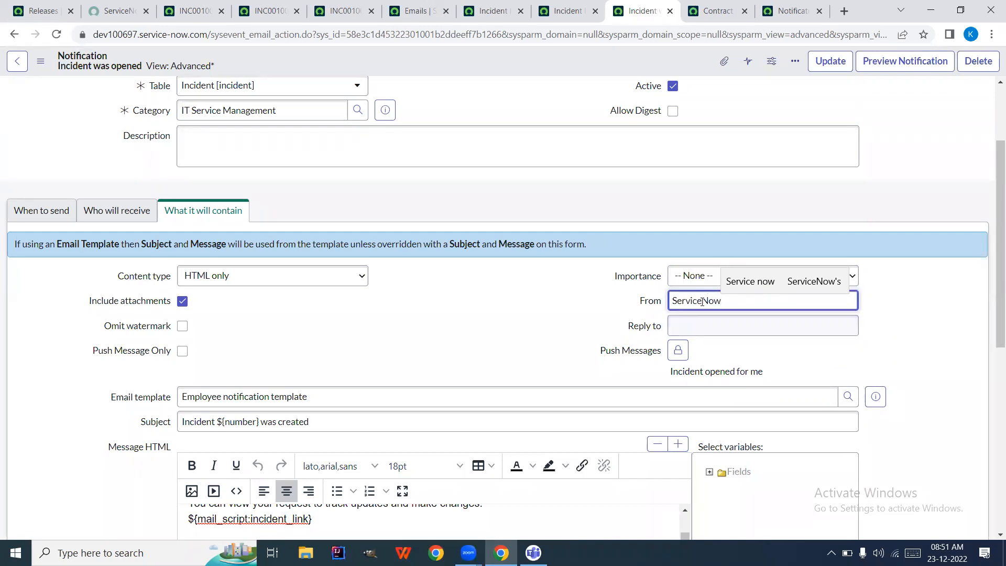
{"action": "left_click", "coordinate": [945, 300]}
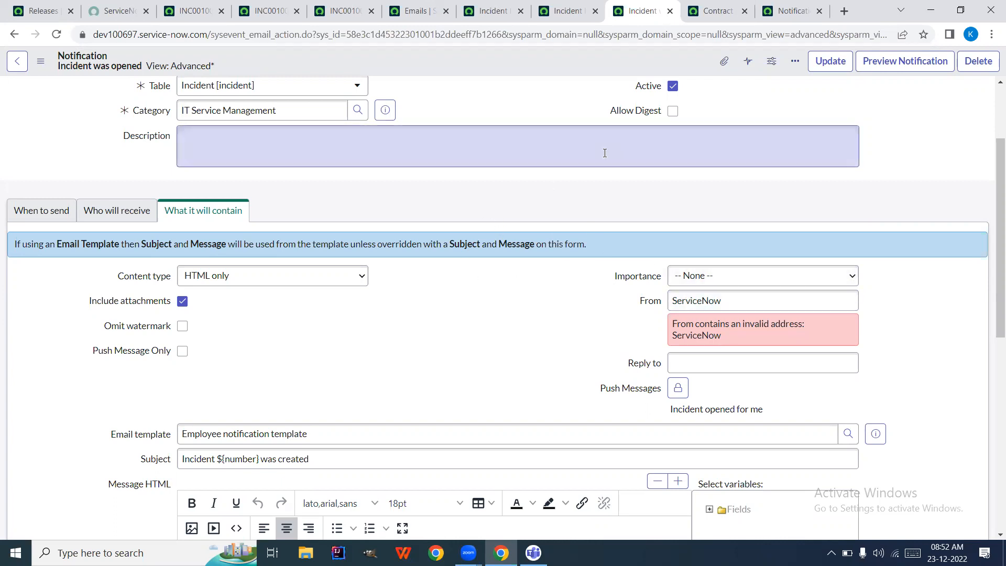
Replace the From value with 'Change Management', fixing a typo along the way
{"action": "left_click", "coordinate": [709, 301]}
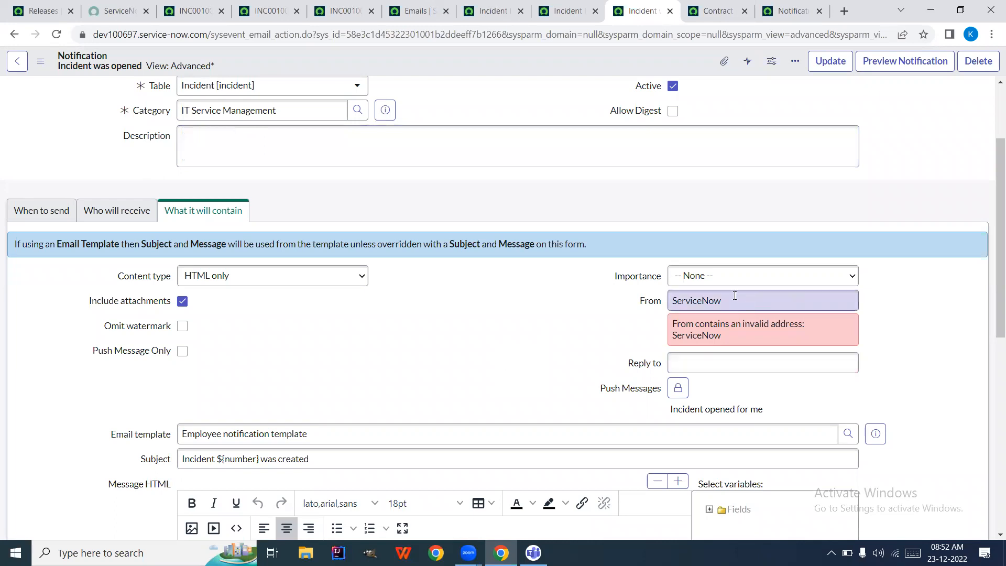
{"action": "double_click", "coordinate": [735, 301]}
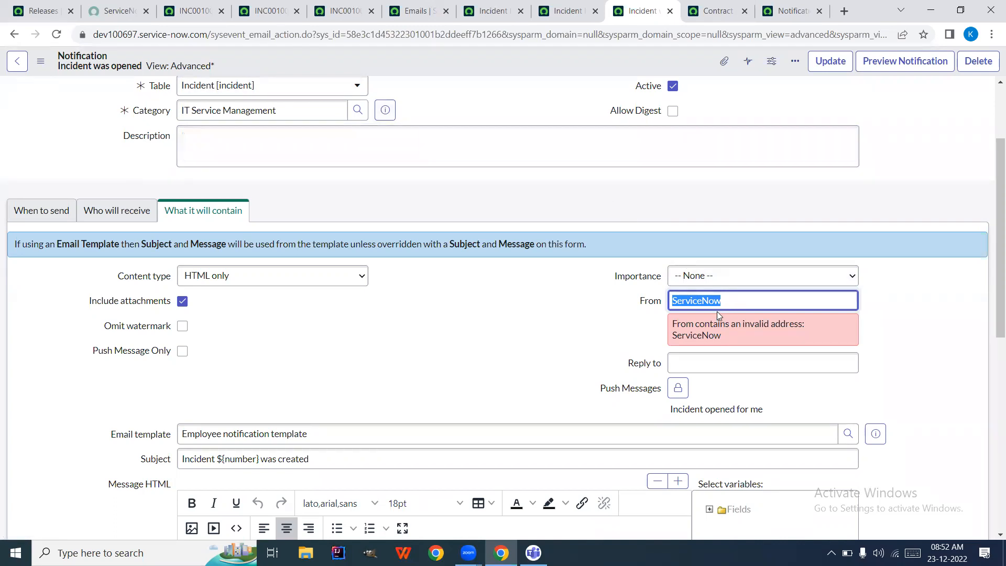
{"action": "type", "text": "Change Manga"}
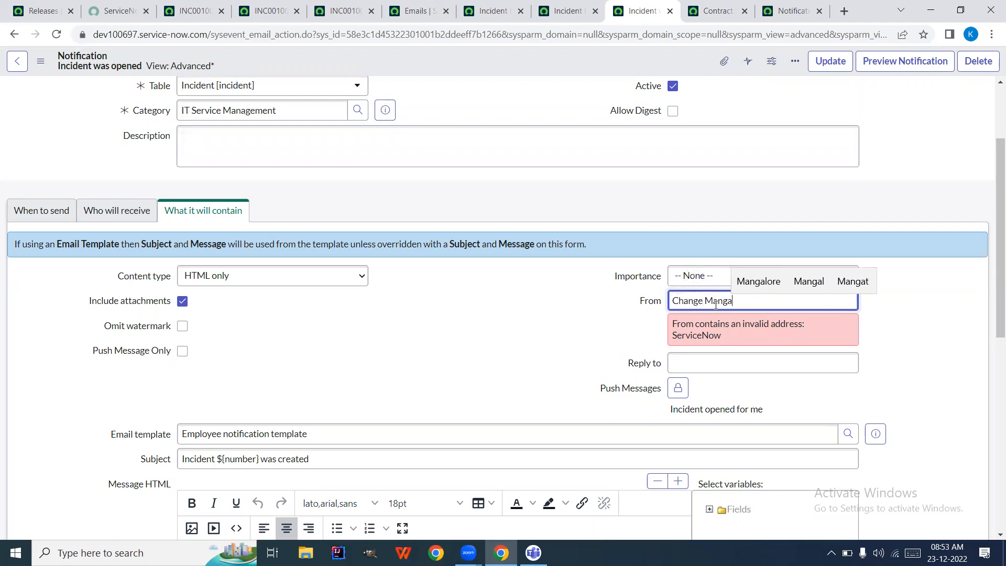
{"action": "key", "text": "BackSpace"}
{"action": "key", "text": "BackSpace"}
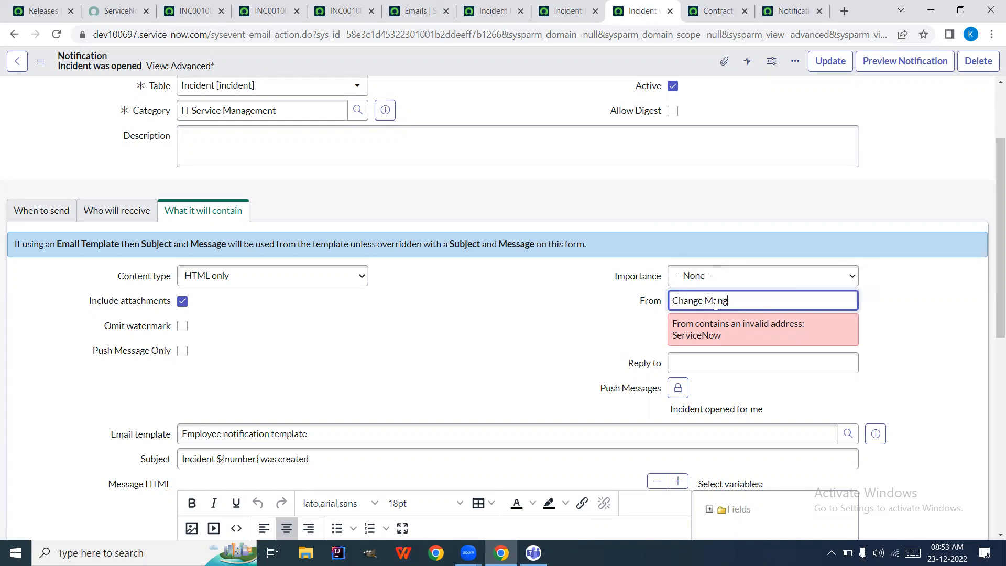
{"action": "type", "text": "agement"}
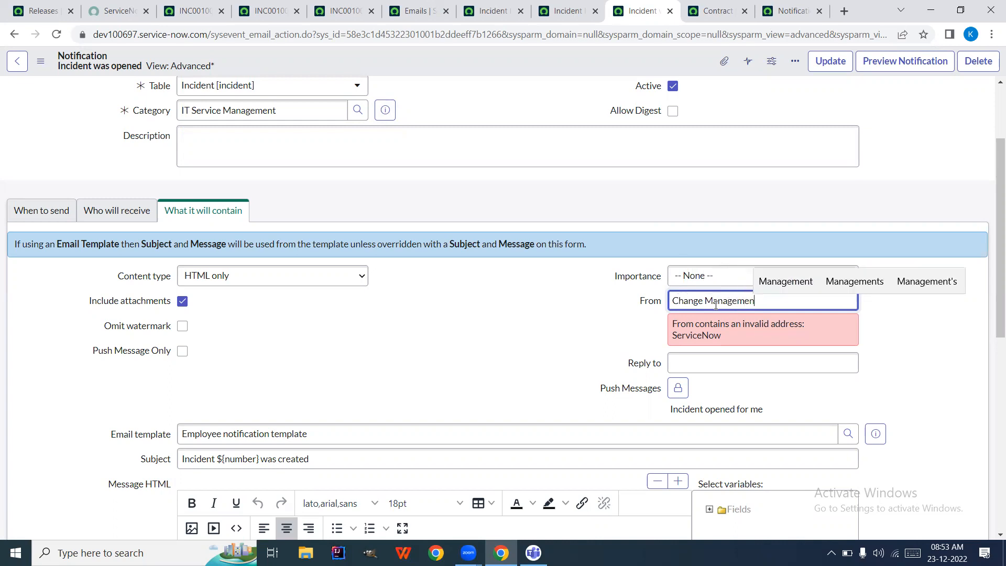
{"action": "left_click", "coordinate": [576, 357]}
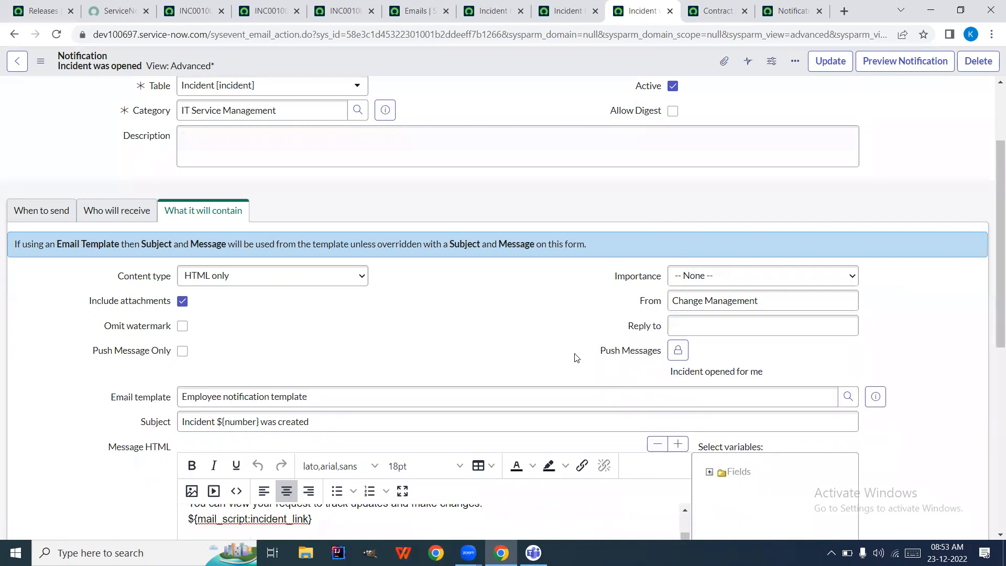
{"action": "left_click", "coordinate": [898, 68]}
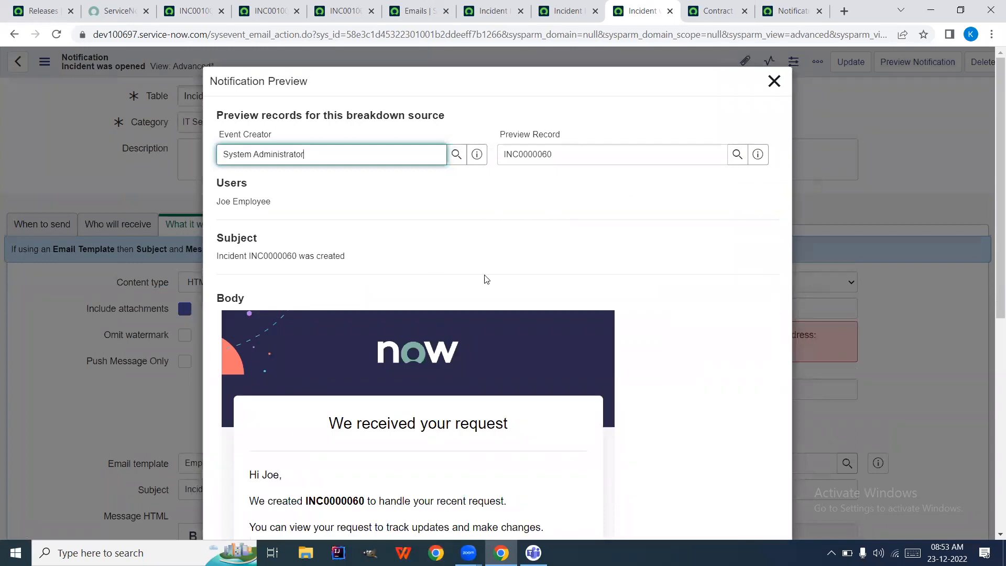
{"action": "scroll", "coordinate": [490, 277], "scroll_direction": "down", "scroll_amount": 7}
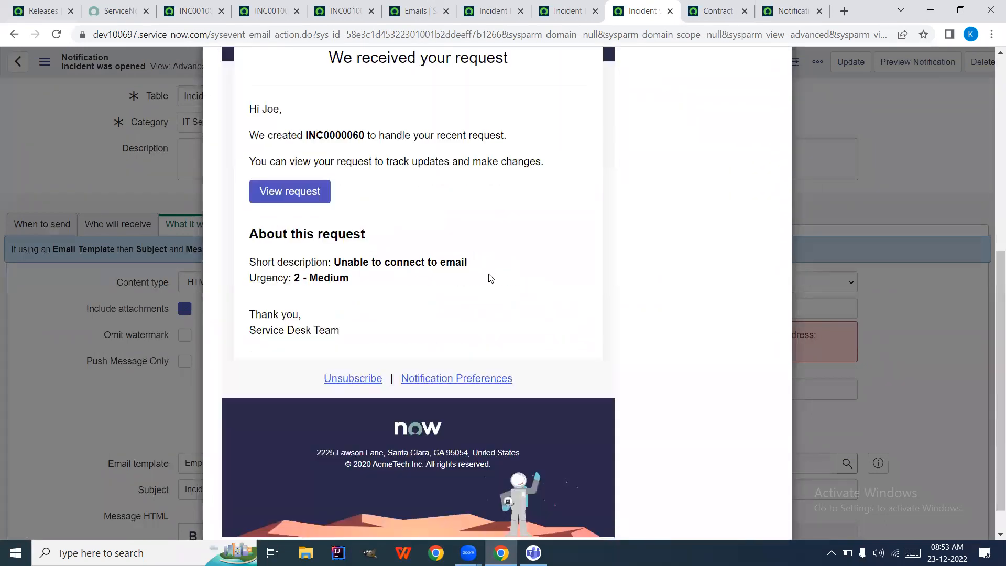
{"action": "scroll", "coordinate": [490, 277], "scroll_direction": "up", "scroll_amount": 7}
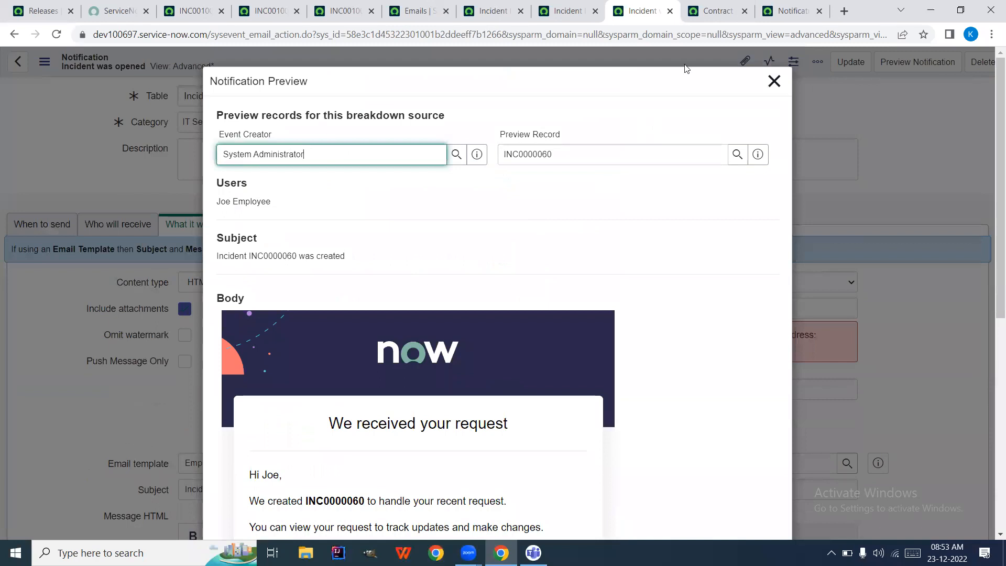
{"action": "mouse_move", "coordinate": [227, 208]}
{"action": "triple_click", "coordinate": [375, 160]}
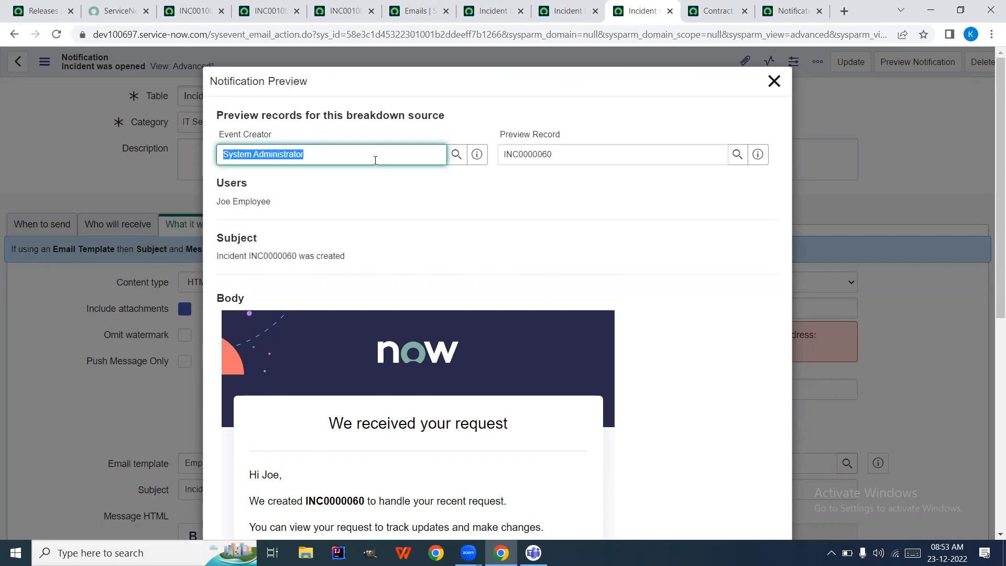
{"action": "type", "text": "Change"}
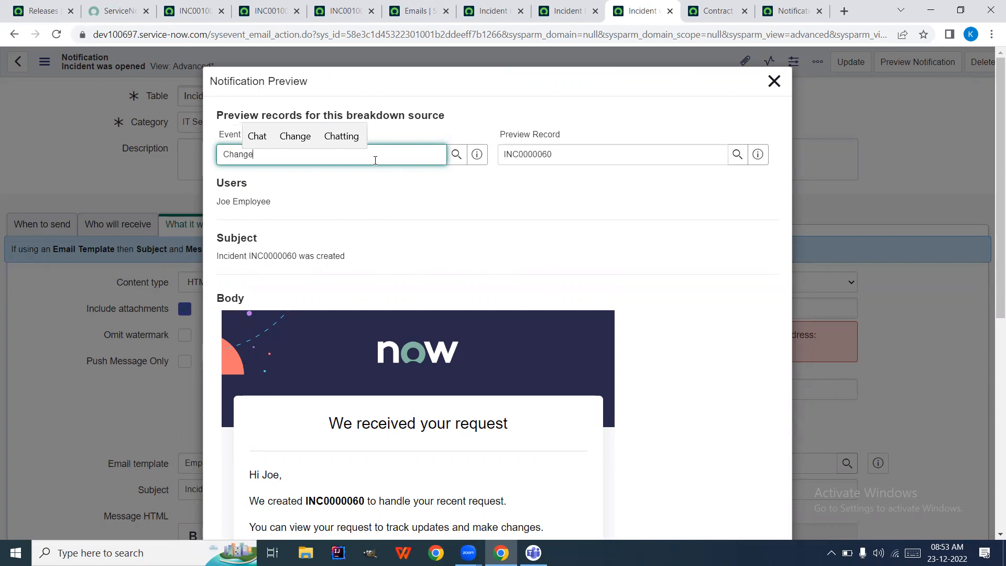
{"action": "type", "text": " Management"}
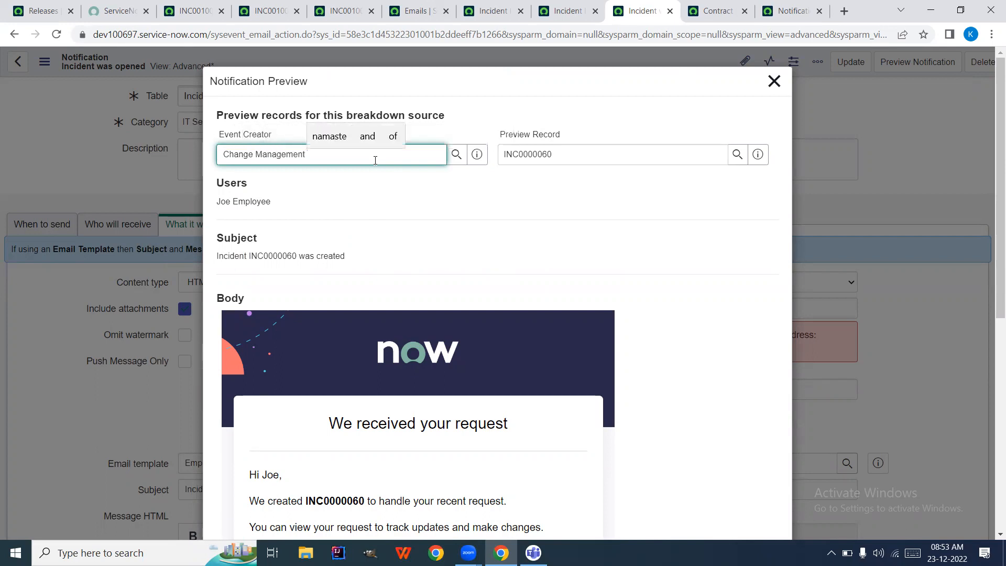
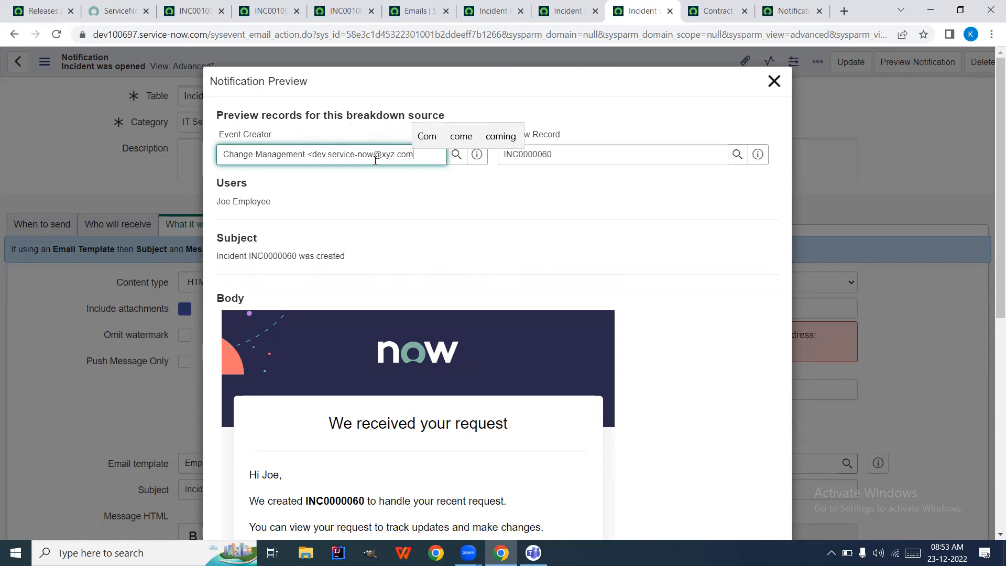
{"action": "type", "text": ">"}
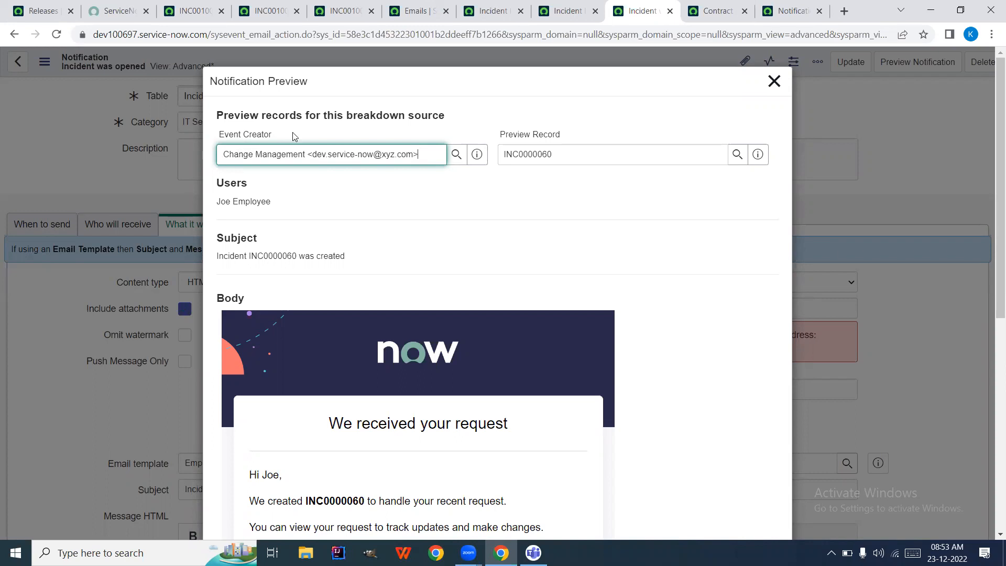
{"action": "triple_click", "coordinate": [391, 148]}
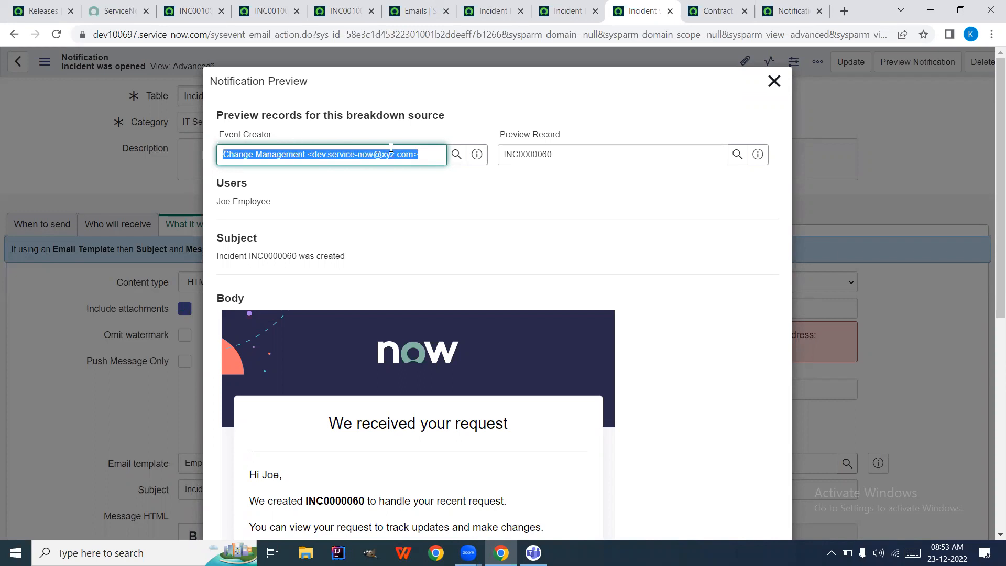
{"action": "left_click", "coordinate": [311, 154]}
{"action": "key", "text": "BackSpace"}
{"action": "key", "text": "BackSpace"}
{"action": "key", "text": "BackSpace"}
{"action": "key", "text": "BackSpace"}
{"action": "key", "text": "BackSpace"}
{"action": "key", "text": "BackSpace"}
{"action": "key", "text": "BackSpace"}
{"action": "key", "text": "BackSpace"}
{"action": "key", "text": "BackSpace"}
{"action": "key", "text": "BackSpace"}
{"action": "key", "text": "BackSpace"}
{"action": "key", "text": "BackSpace"}
{"action": "key", "text": "BackSpace"}
{"action": "key", "text": "BackSpace"}
{"action": "key", "text": "BackSpace"}
{"action": "key", "text": "BackSpace"}
{"action": "key", "text": "BackSpace"}
{"action": "key", "text": "BackSpace"}
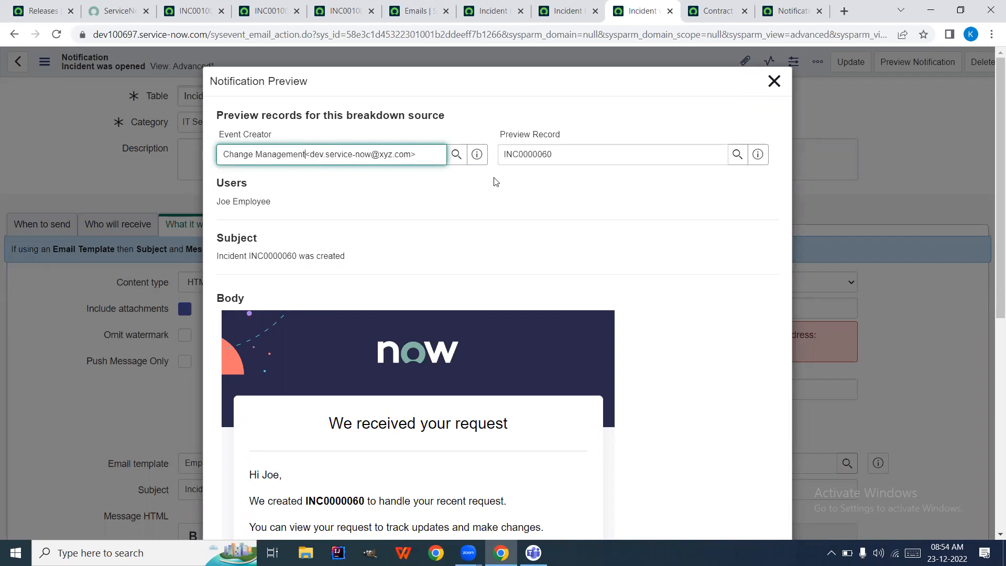
{"action": "triple_click", "coordinate": [415, 159]}
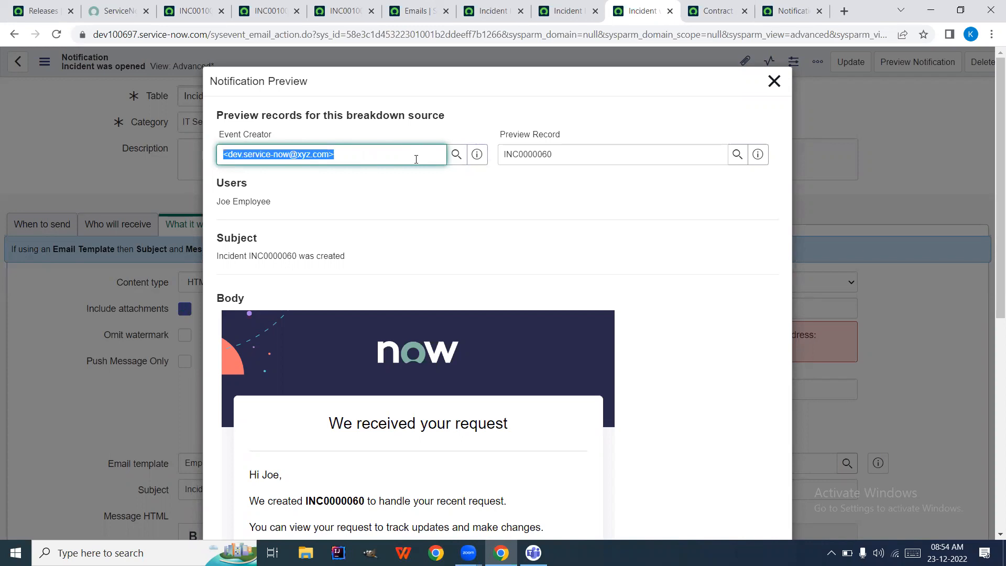
{"action": "key", "text": "BackSpace"}
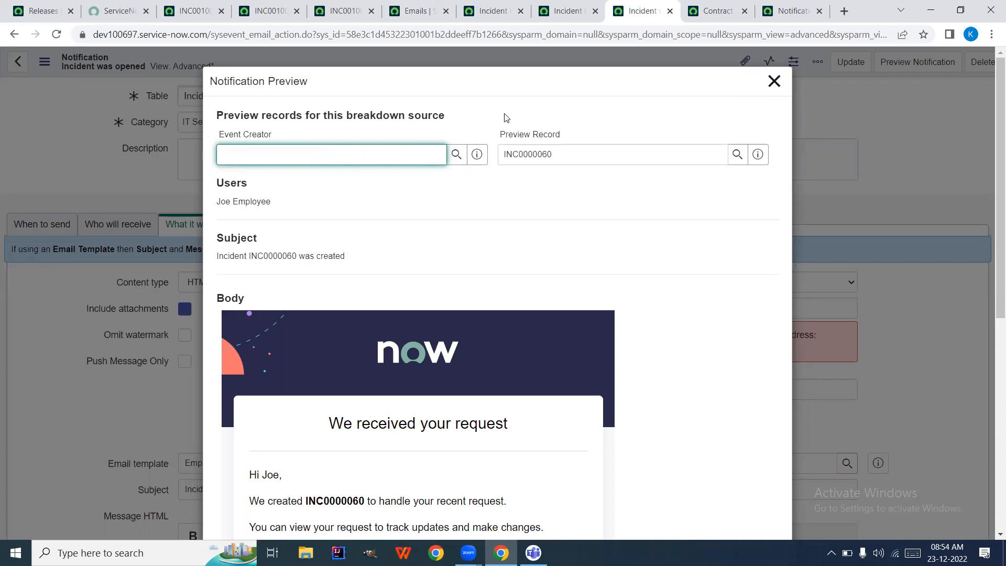
{"action": "left_click", "coordinate": [775, 82]}
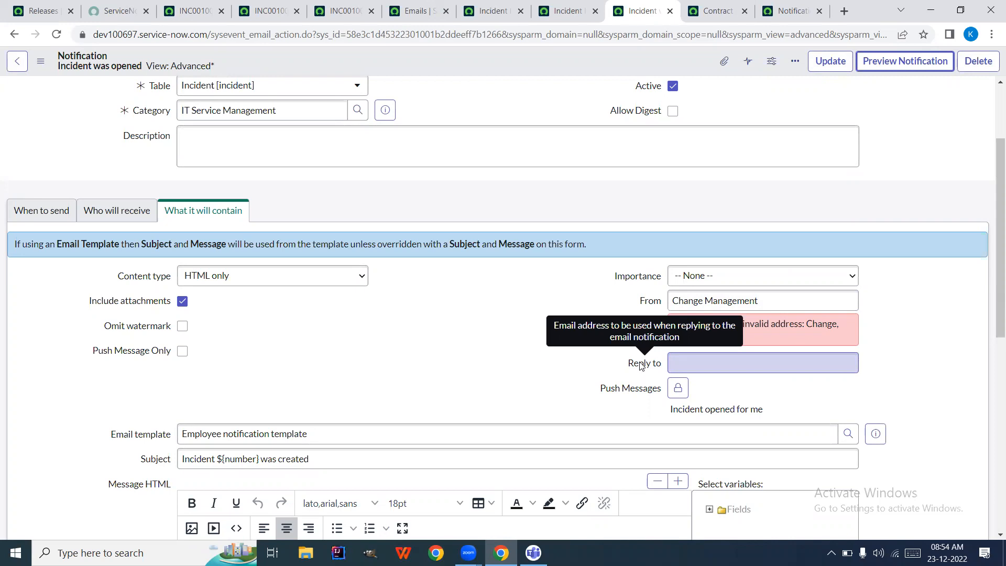
{"action": "left_click", "coordinate": [683, 360]}
{"action": "scroll", "coordinate": [498, 354], "scroll_direction": "down", "scroll_amount": 1}
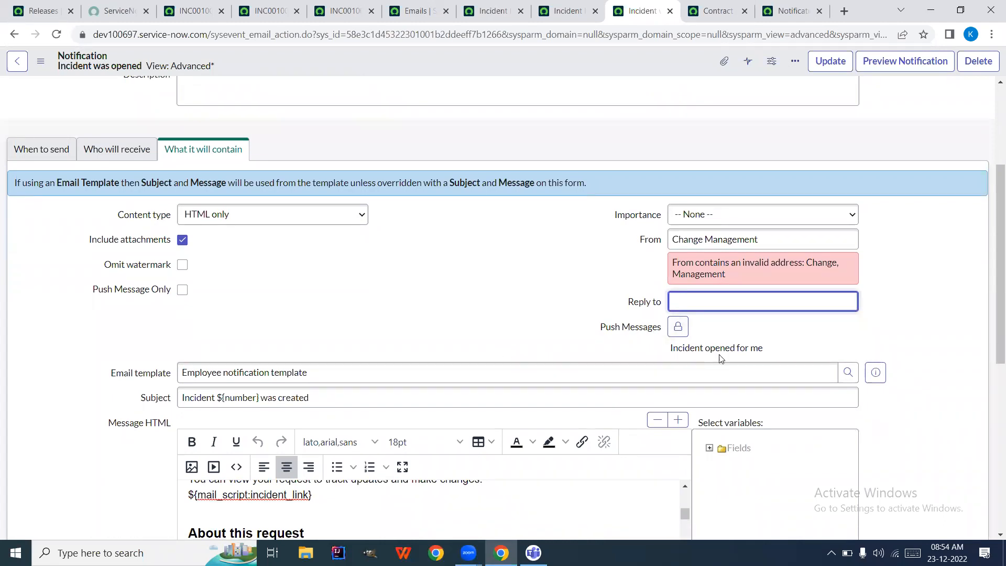
{"action": "scroll", "coordinate": [444, 278], "scroll_direction": "up", "scroll_amount": 1}
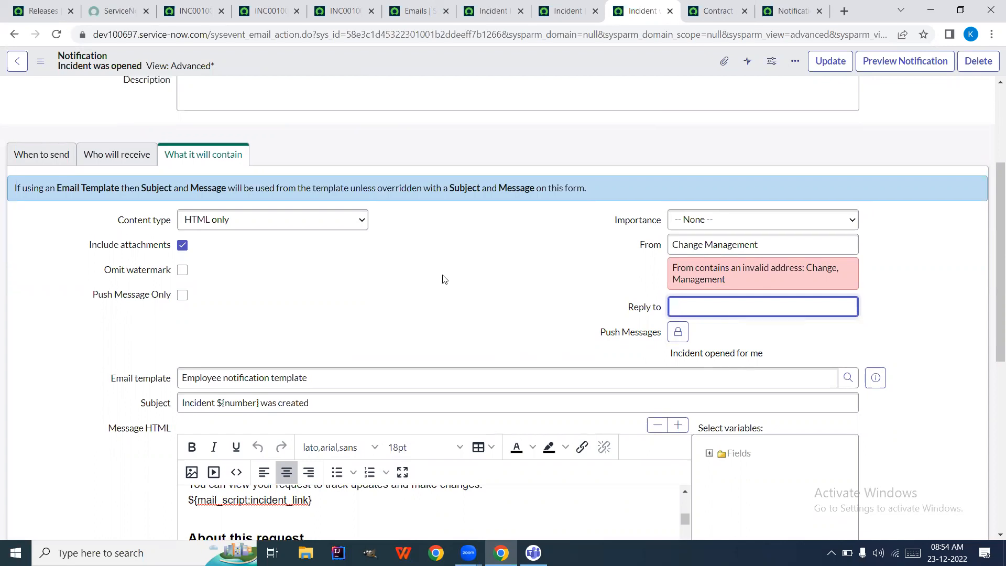
{"action": "scroll", "coordinate": [443, 278], "scroll_direction": "down", "scroll_amount": 4}
{"action": "scroll", "coordinate": [442, 278], "scroll_direction": "up", "scroll_amount": 2}
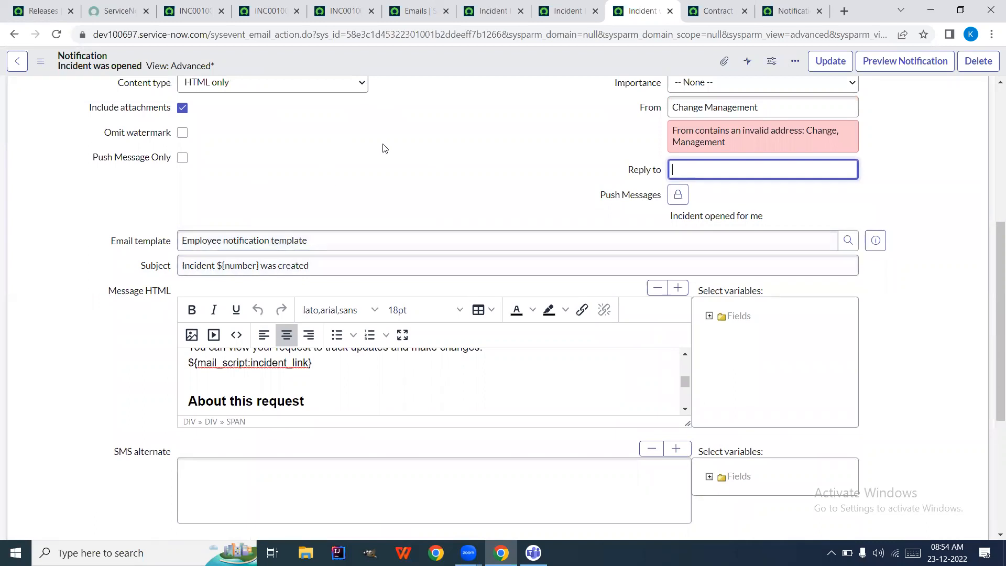
{"action": "scroll", "coordinate": [383, 148], "scroll_direction": "up", "scroll_amount": 6}
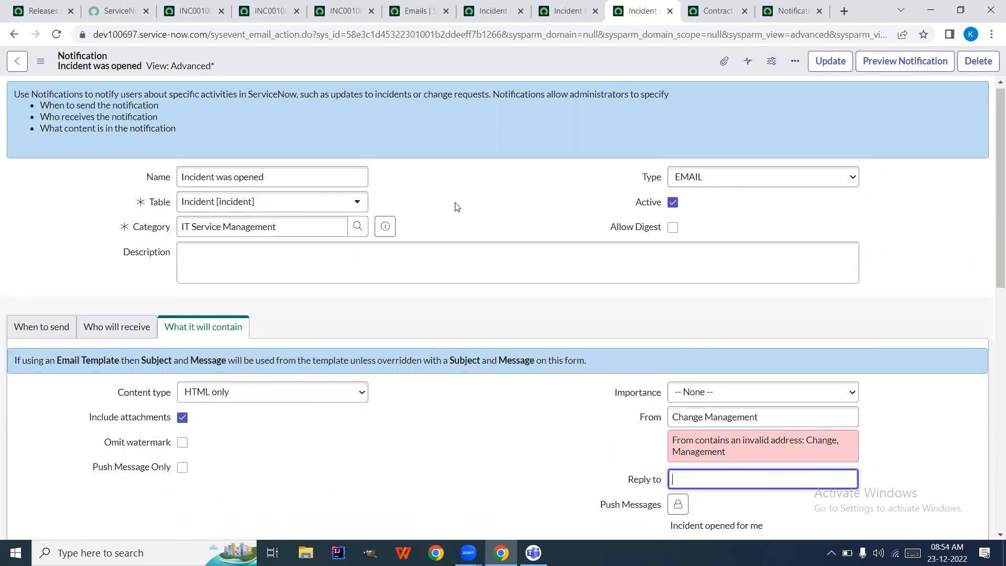
{"action": "scroll", "coordinate": [456, 206], "scroll_direction": "down", "scroll_amount": 4}
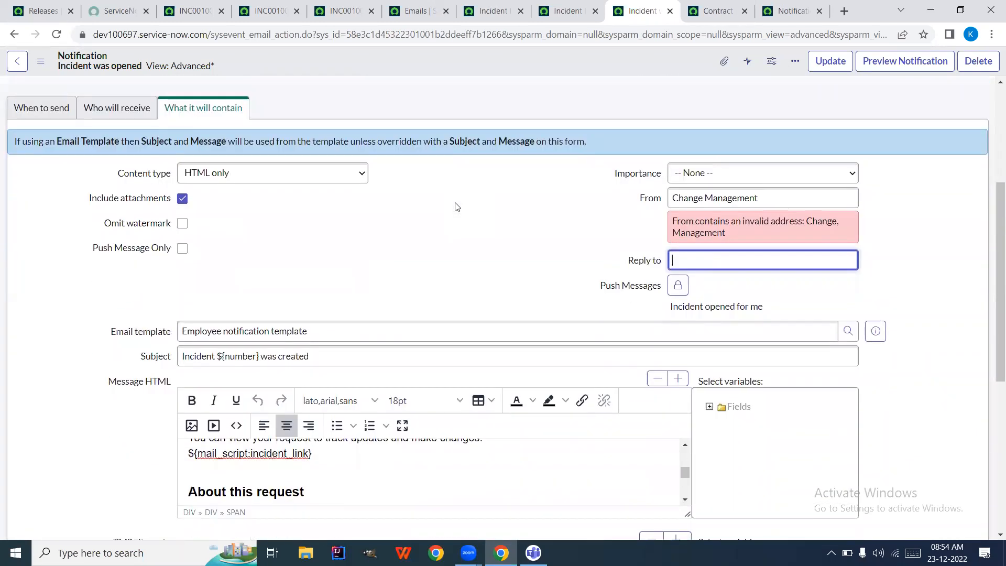
{"action": "scroll", "coordinate": [456, 206], "scroll_direction": "down", "scroll_amount": 3}
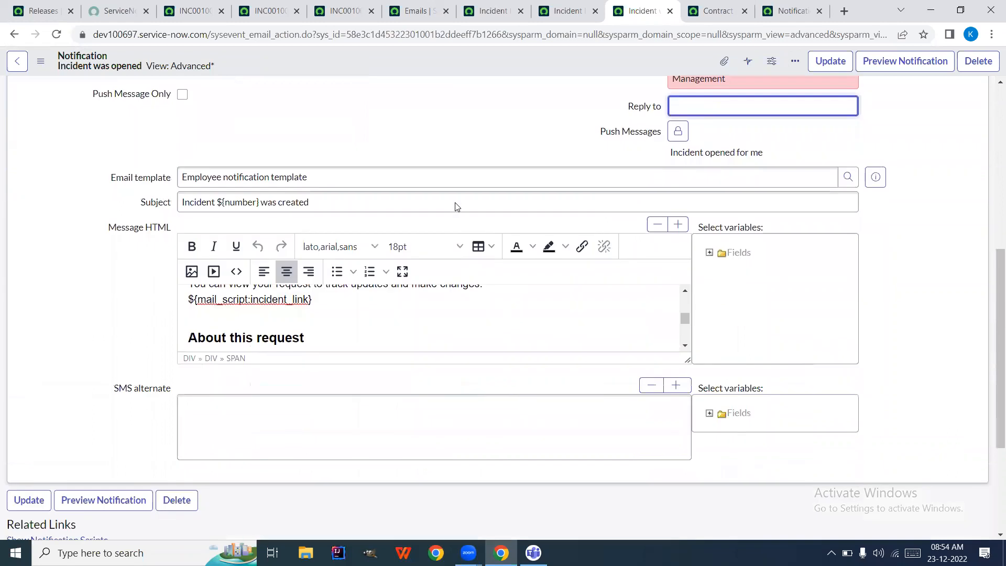
{"action": "left_click", "coordinate": [306, 430]}
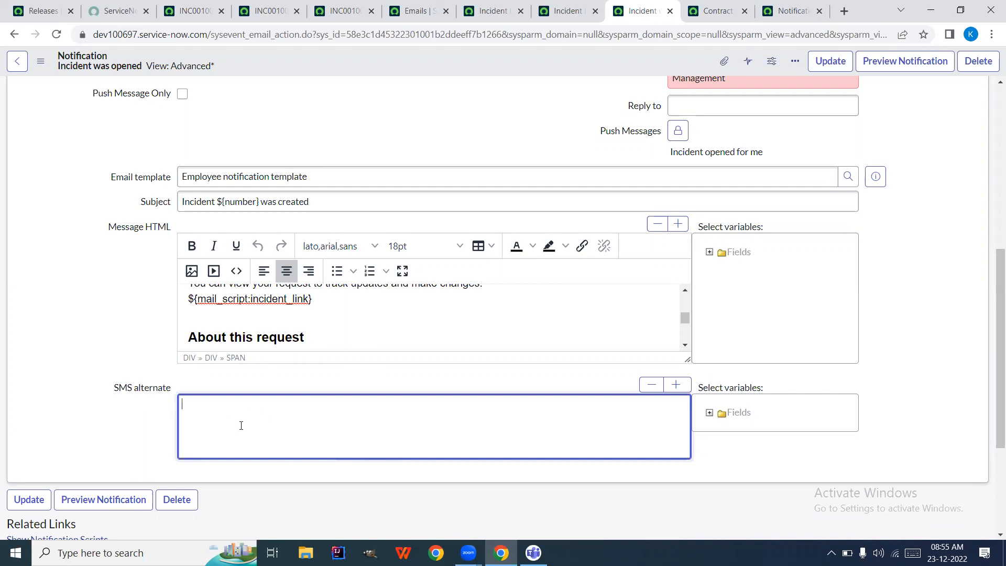
{"action": "scroll", "coordinate": [387, 131], "scroll_direction": "up", "scroll_amount": 7}
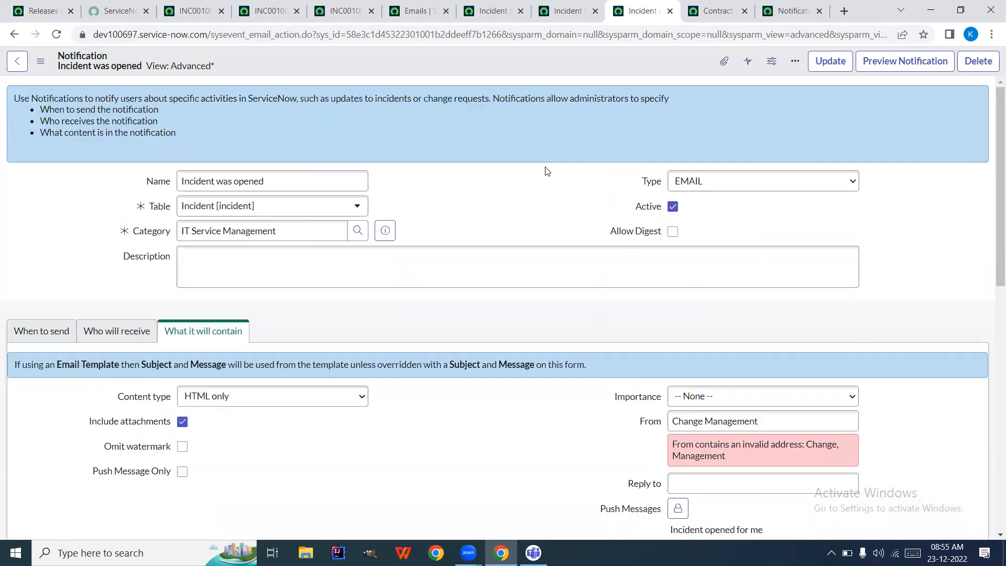
{"action": "left_click", "coordinate": [739, 188]}
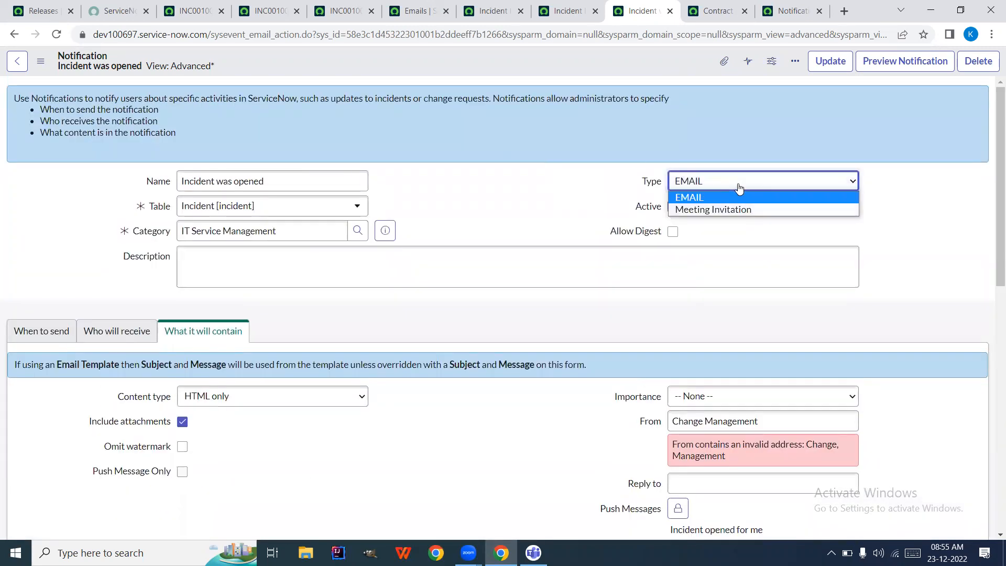
{"action": "left_click", "coordinate": [739, 188]}
{"action": "scroll", "coordinate": [380, 290], "scroll_direction": "down", "scroll_amount": 6}
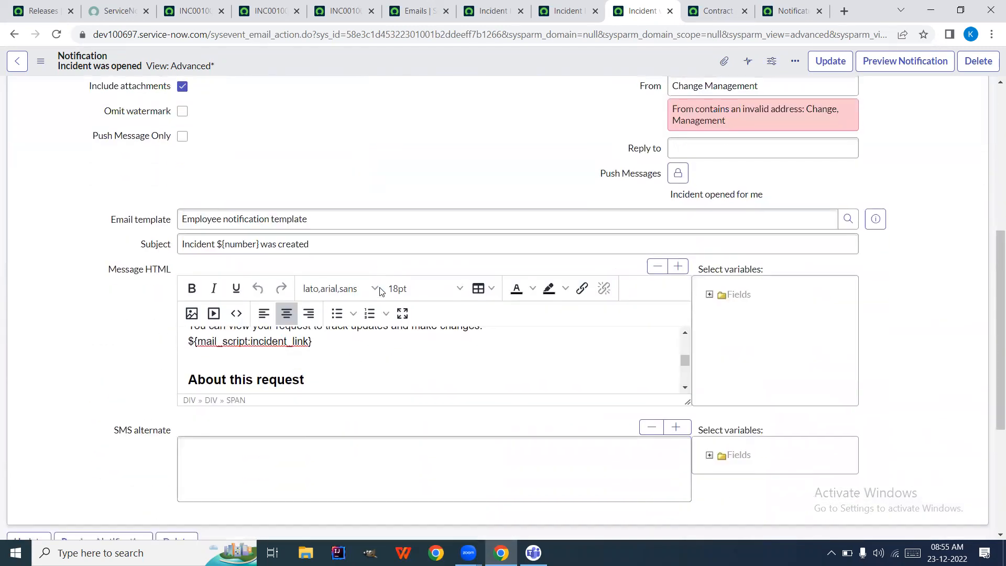
{"action": "scroll", "coordinate": [341, 309], "scroll_direction": "down", "scroll_amount": 3}
{"action": "left_click", "coordinate": [301, 335]}
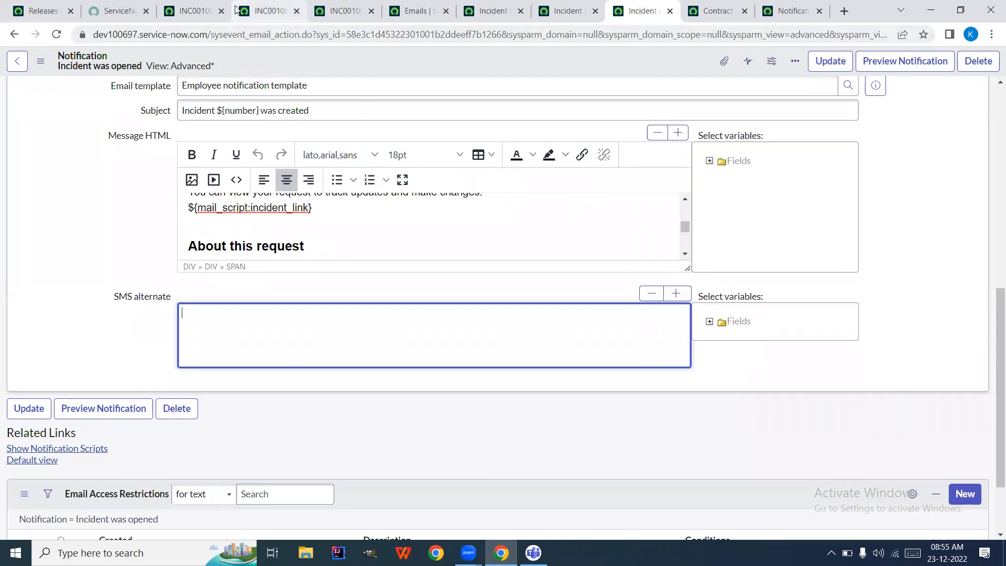
From the INC0010010 incident, open the user's notification preferences via the profile menu
{"action": "left_click", "coordinate": [288, 14]}
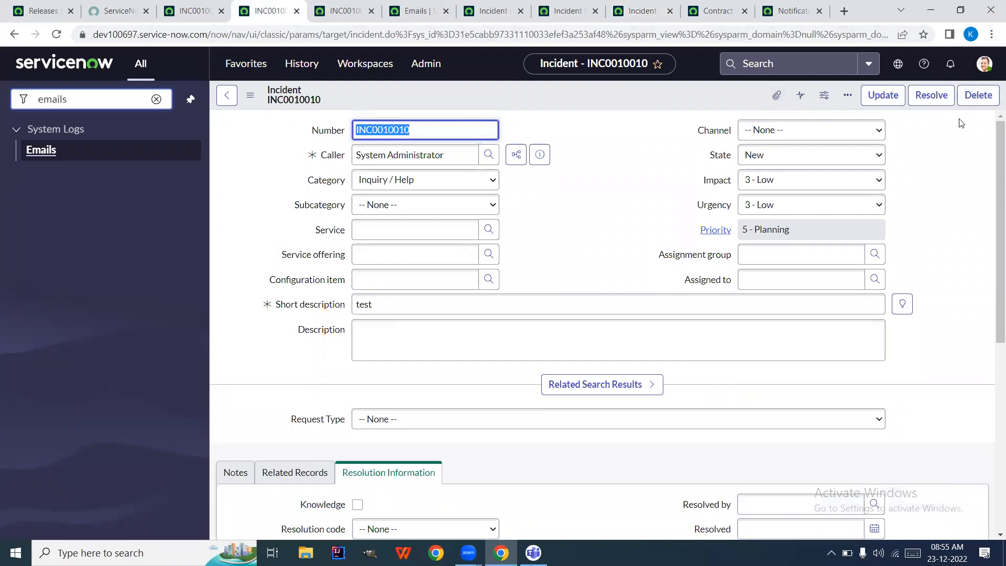
{"action": "left_click", "coordinate": [985, 64]}
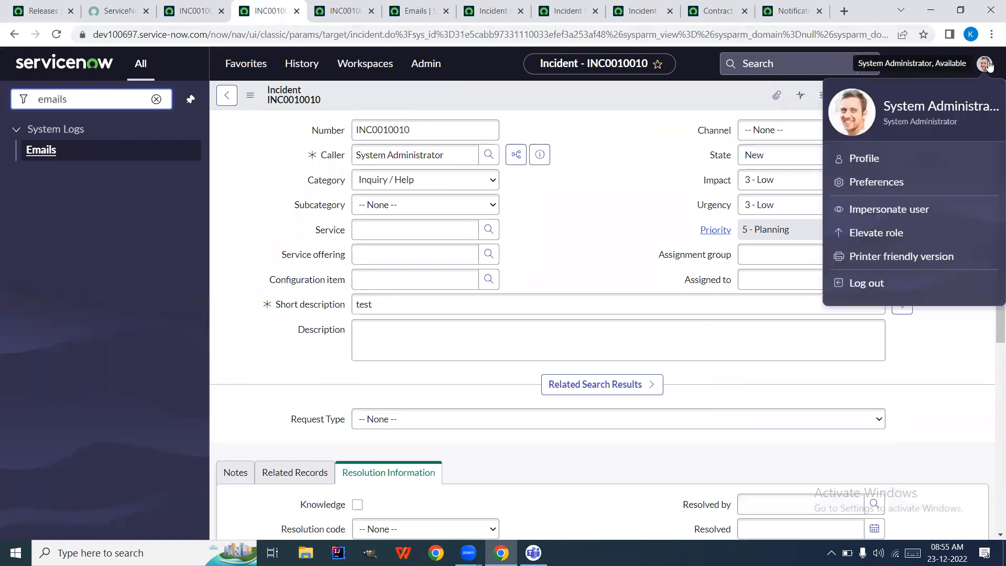
{"action": "left_click", "coordinate": [878, 184]}
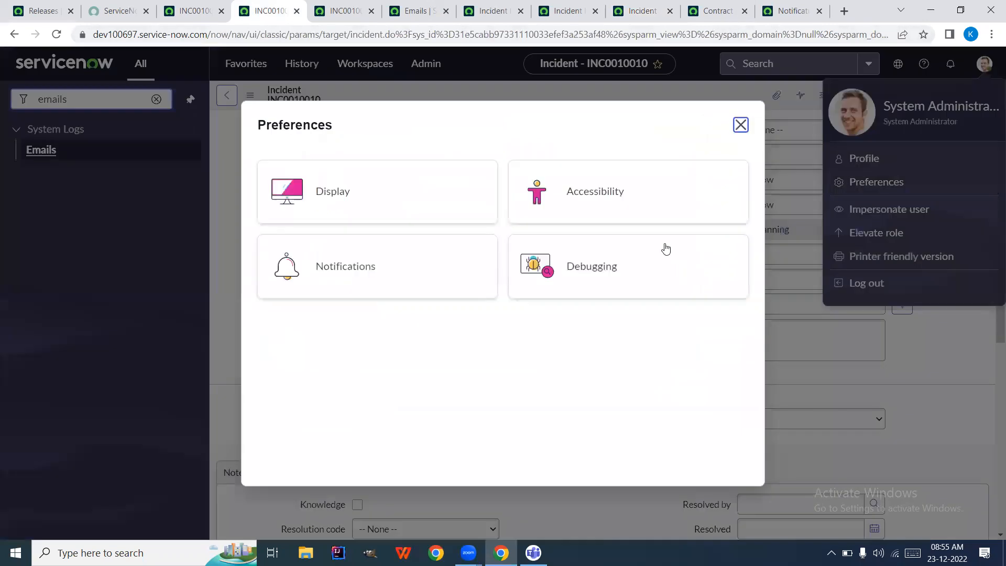
{"action": "left_click", "coordinate": [443, 275]}
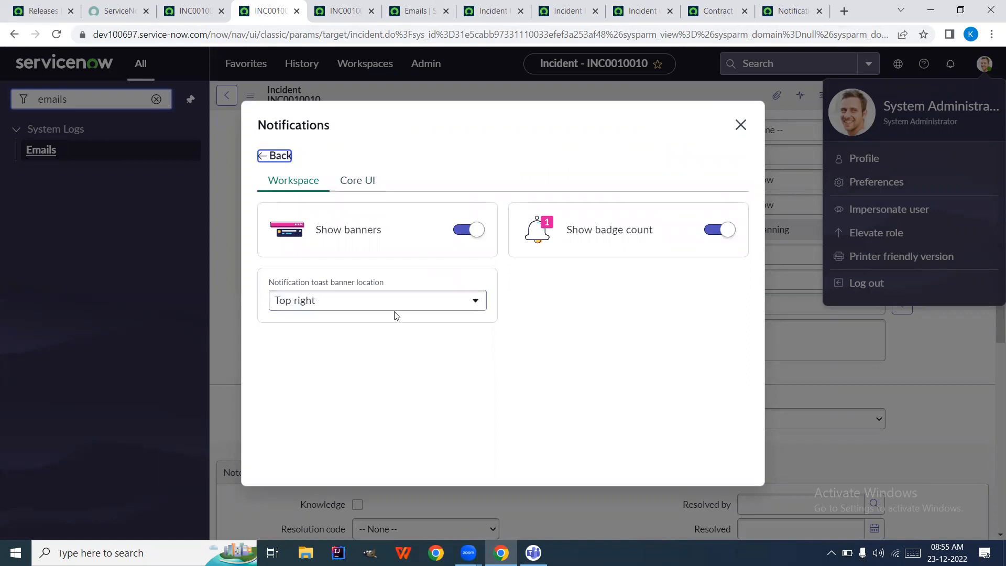
Review the Core UI notification settings, including Allow Notifications and the Primary email channel
{"action": "left_click", "coordinate": [356, 181]}
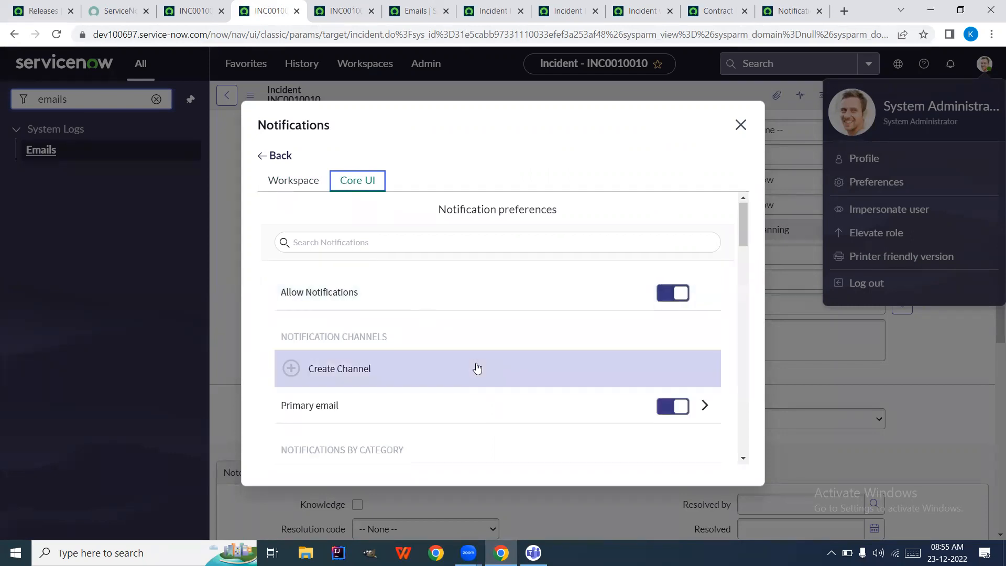
{"action": "scroll", "coordinate": [477, 368], "scroll_direction": "down", "scroll_amount": 3}
{"action": "scroll", "coordinate": [477, 369], "scroll_direction": "down", "scroll_amount": 1}
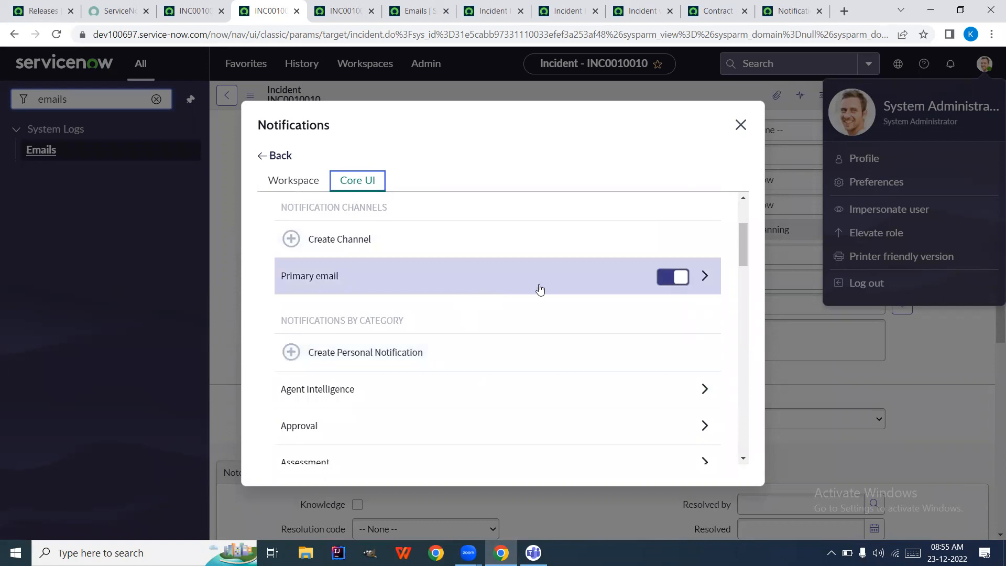
{"action": "scroll", "coordinate": [522, 283], "scroll_direction": "down", "scroll_amount": 3}
{"action": "scroll", "coordinate": [521, 283], "scroll_direction": "up", "scroll_amount": 4}
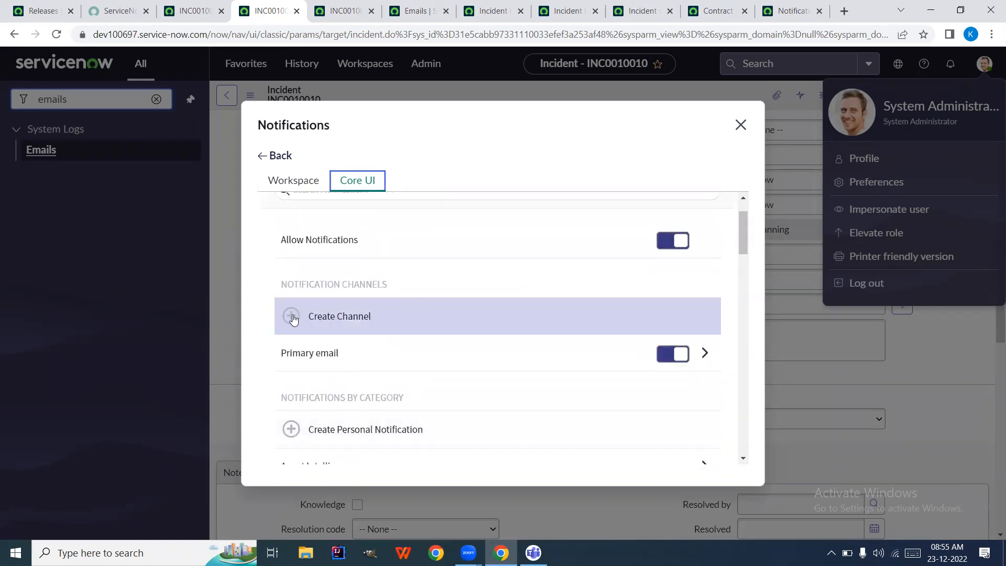
Start a new notification channel named 'TEXT SMS'
{"action": "left_click", "coordinate": [294, 319]}
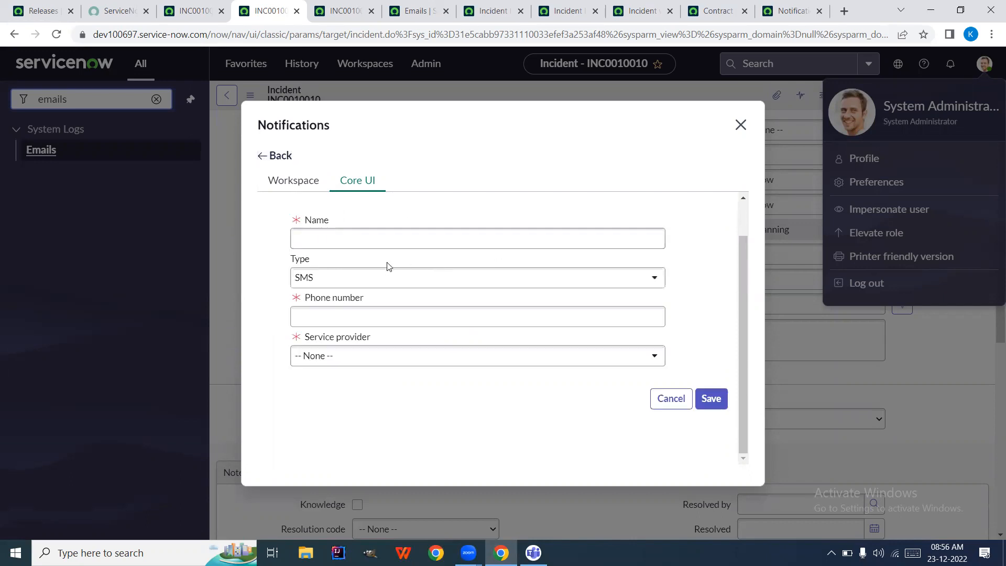
{"action": "left_click", "coordinate": [330, 239]}
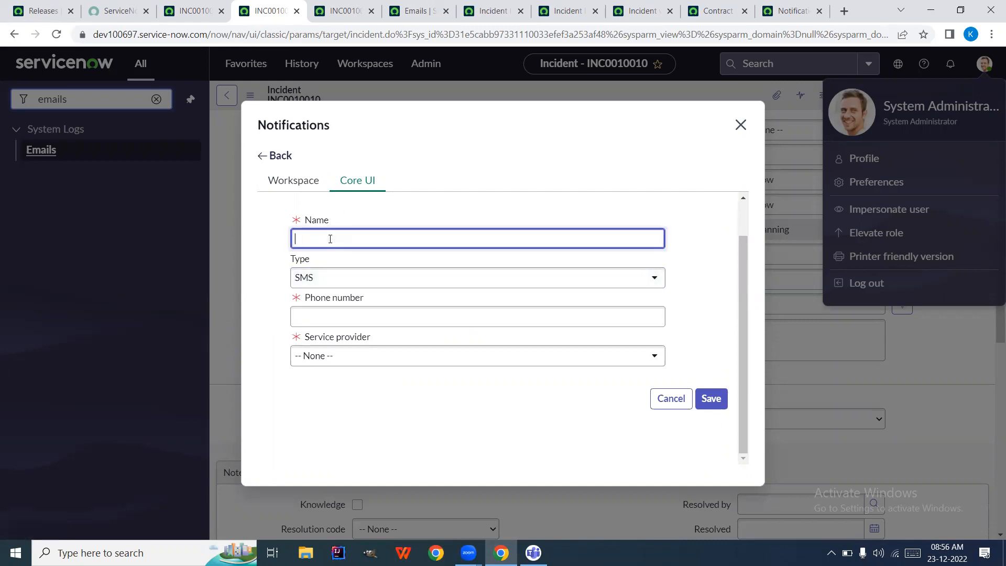
{"action": "type", "text": "TEXT"}
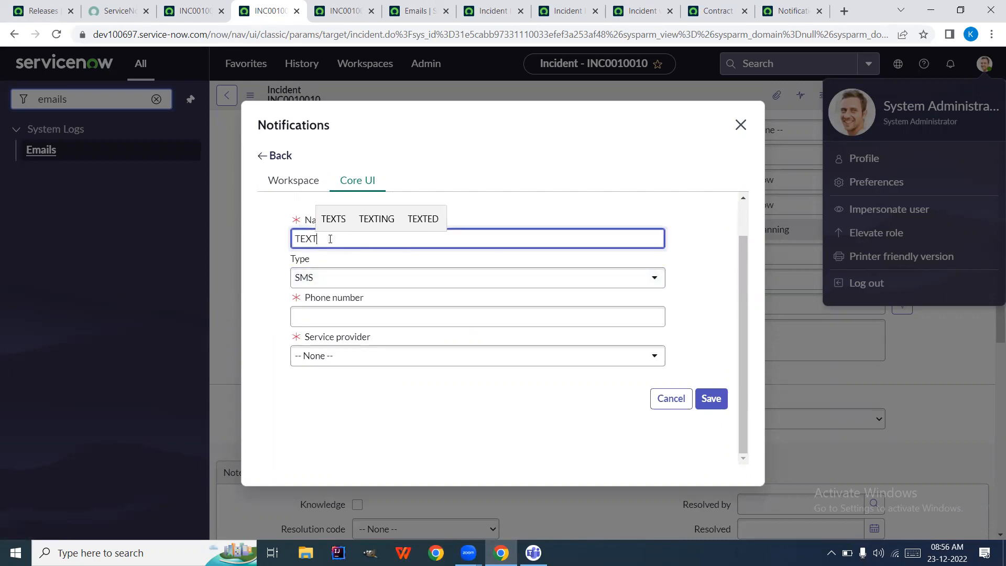
{"action": "type", "text": " SMS"}
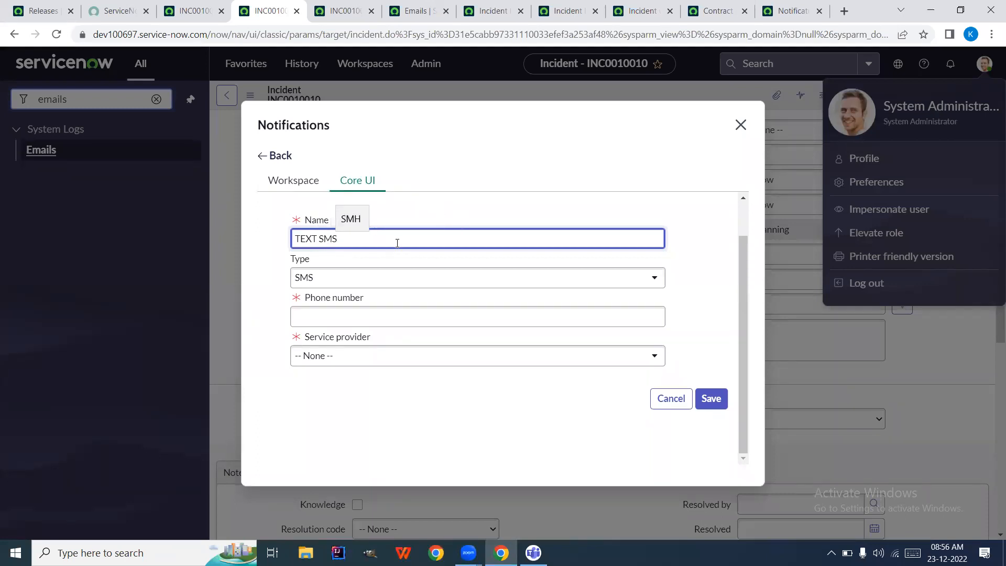
Leave phone number and provider unset, discard the channel, and switch to the contract threshold email record
{"action": "left_click", "coordinate": [422, 308]}
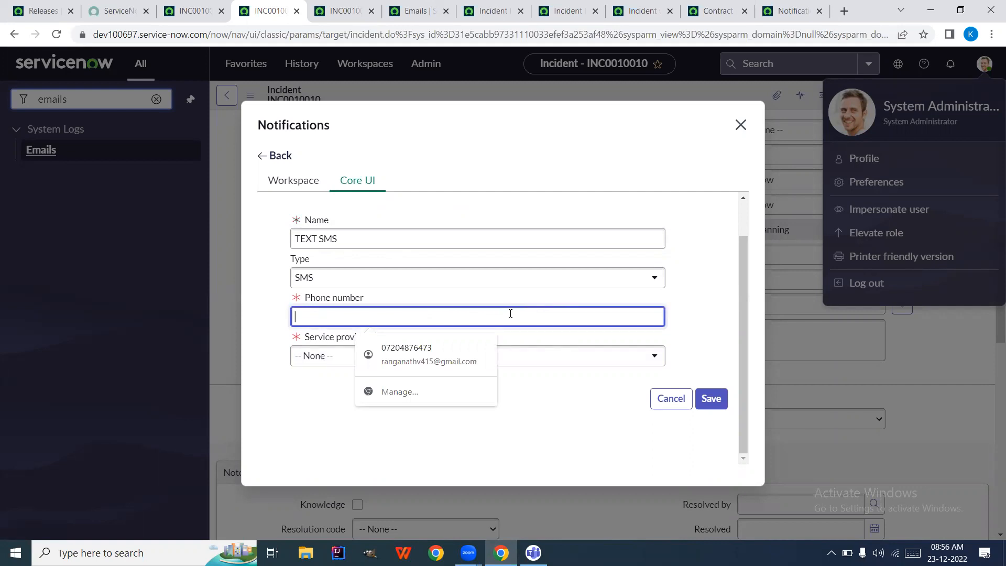
{"action": "left_click", "coordinate": [511, 356]}
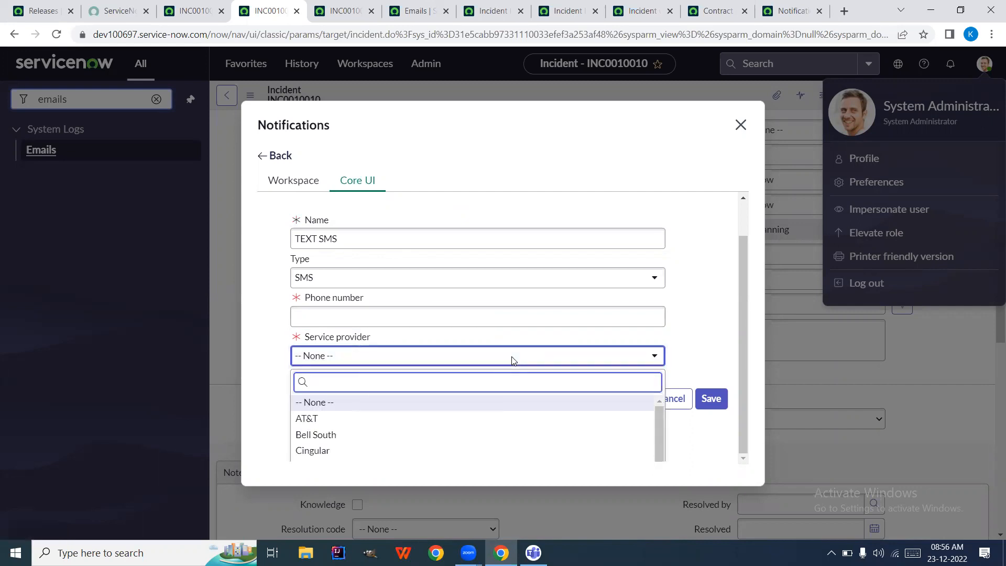
{"action": "left_click", "coordinate": [516, 357]}
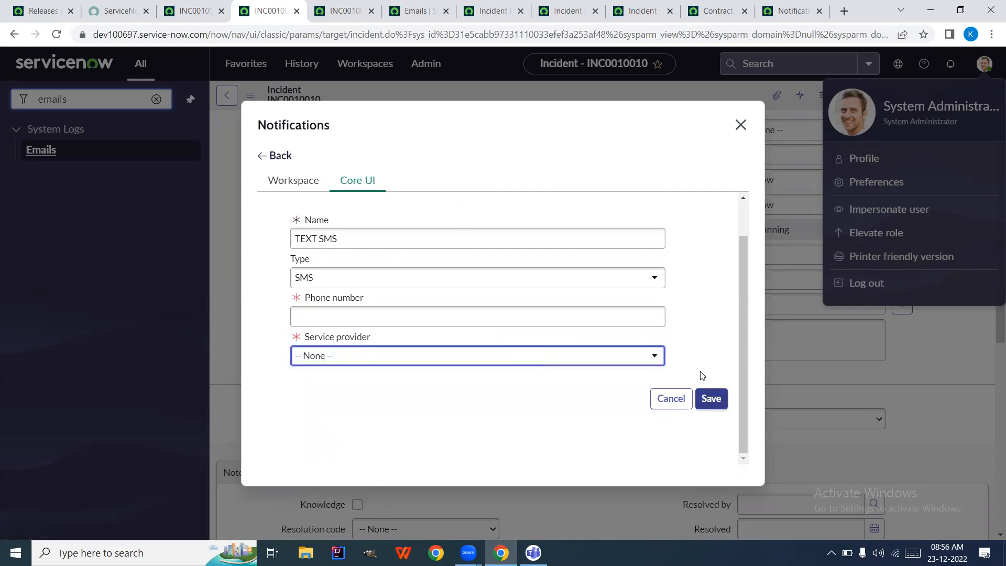
{"action": "left_click", "coordinate": [740, 125]}
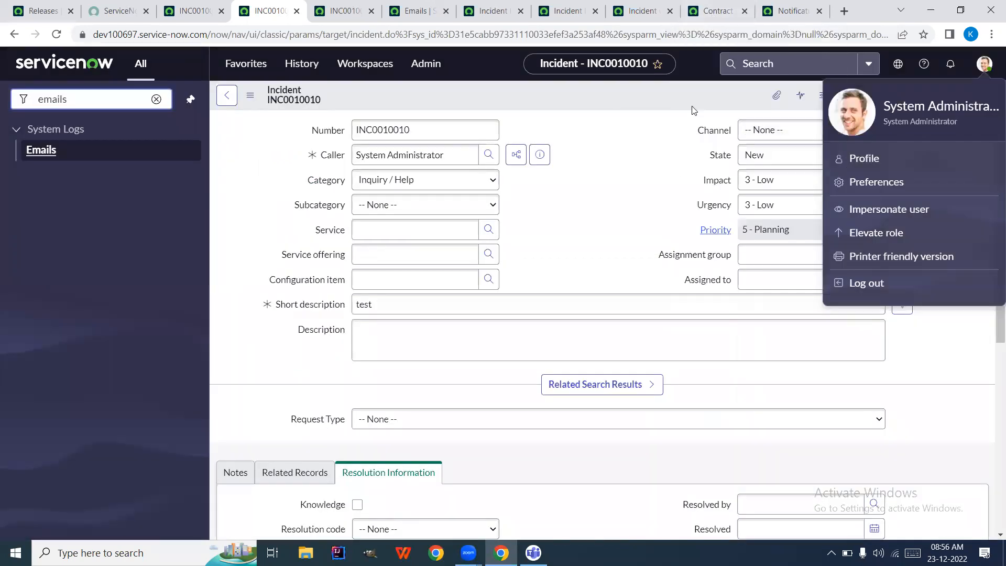
{"action": "left_click", "coordinate": [706, 21]}
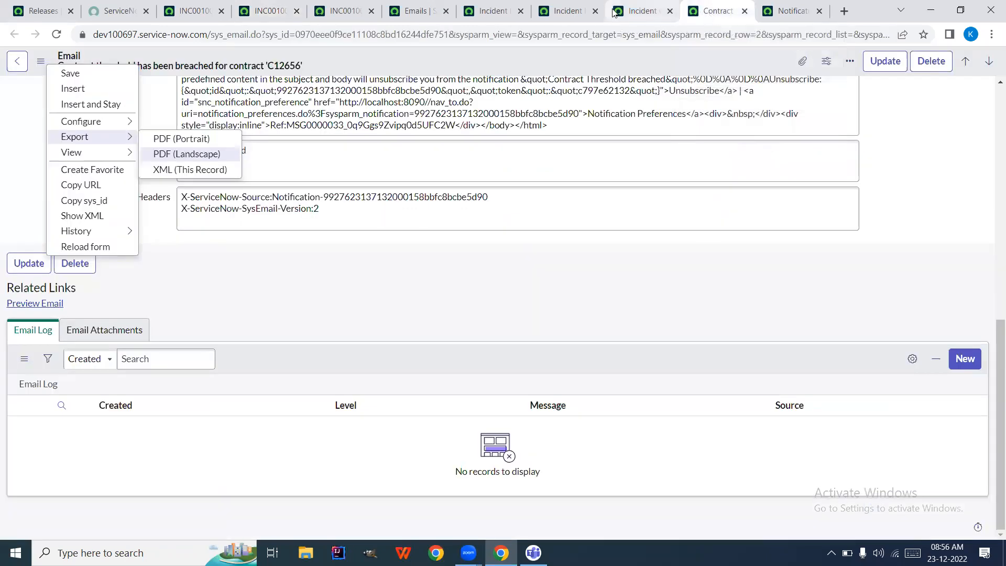
Review the 'Incident was opened' notification's template, subject and message HTML, then preview it
{"action": "left_click", "coordinate": [614, 12]}
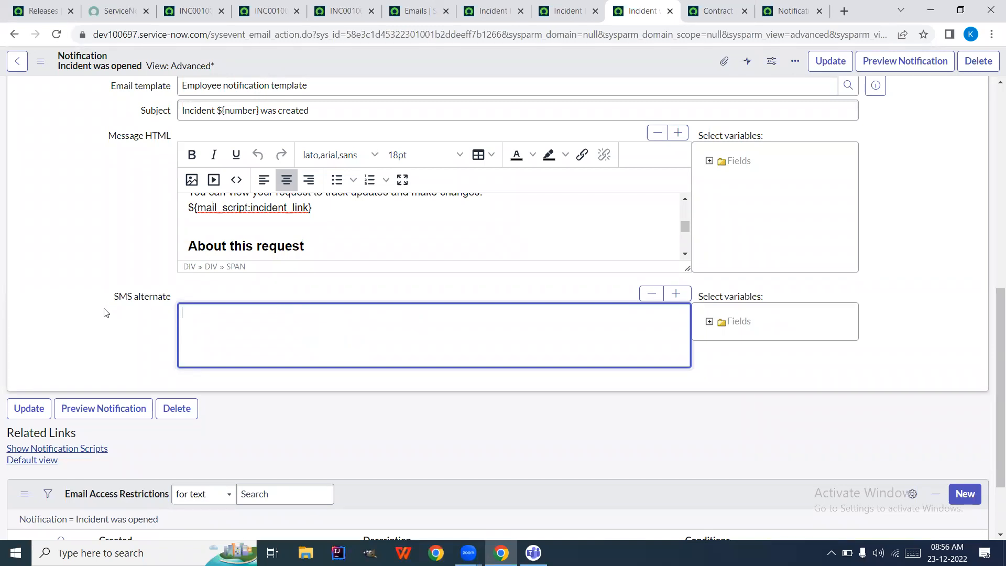
{"action": "scroll", "coordinate": [104, 309], "scroll_direction": "up", "scroll_amount": 10}
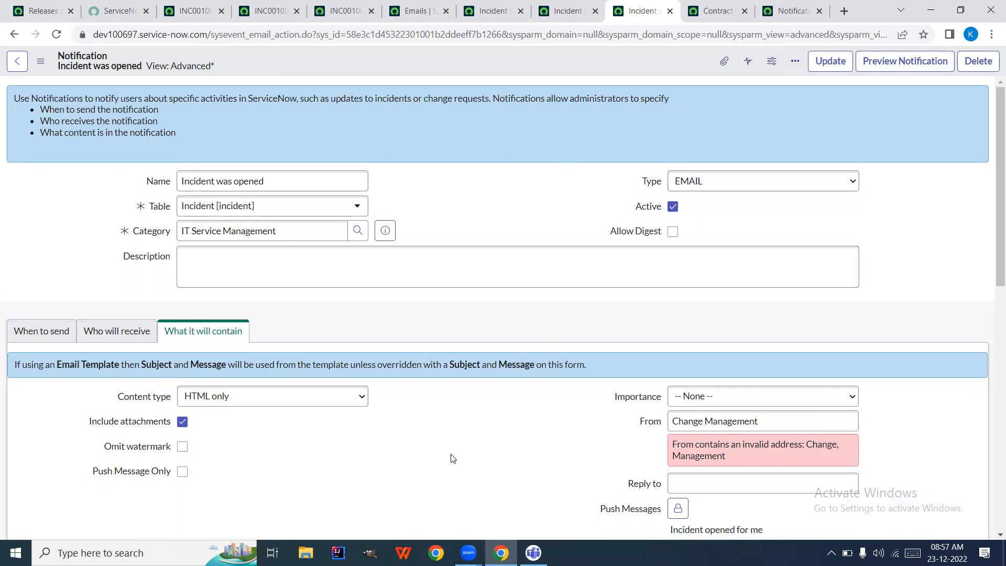
{"action": "scroll", "coordinate": [453, 459], "scroll_direction": "down", "scroll_amount": 8}
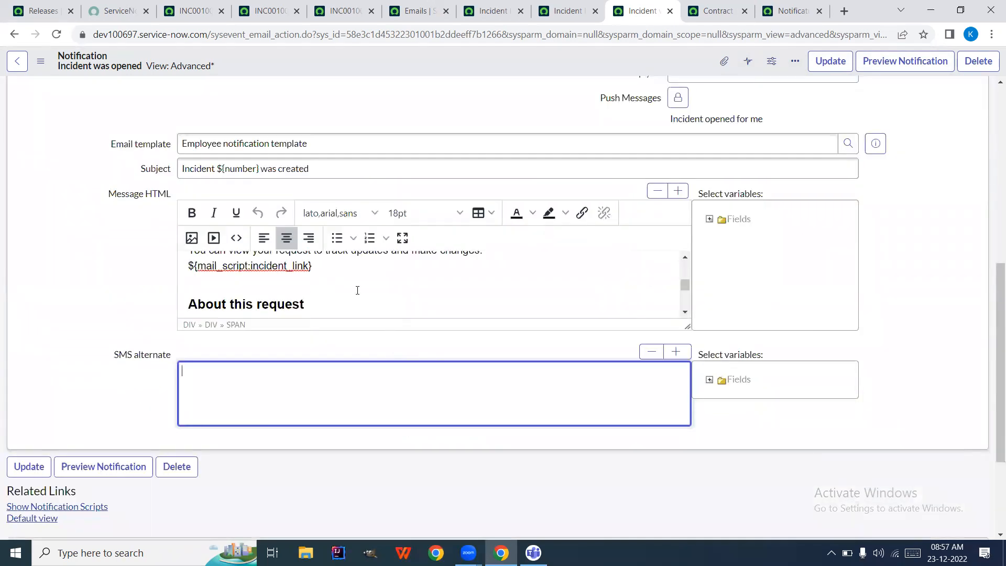
{"action": "scroll", "coordinate": [351, 285], "scroll_direction": "up", "scroll_amount": 3}
{"action": "scroll", "coordinate": [349, 284], "scroll_direction": "down", "scroll_amount": 3}
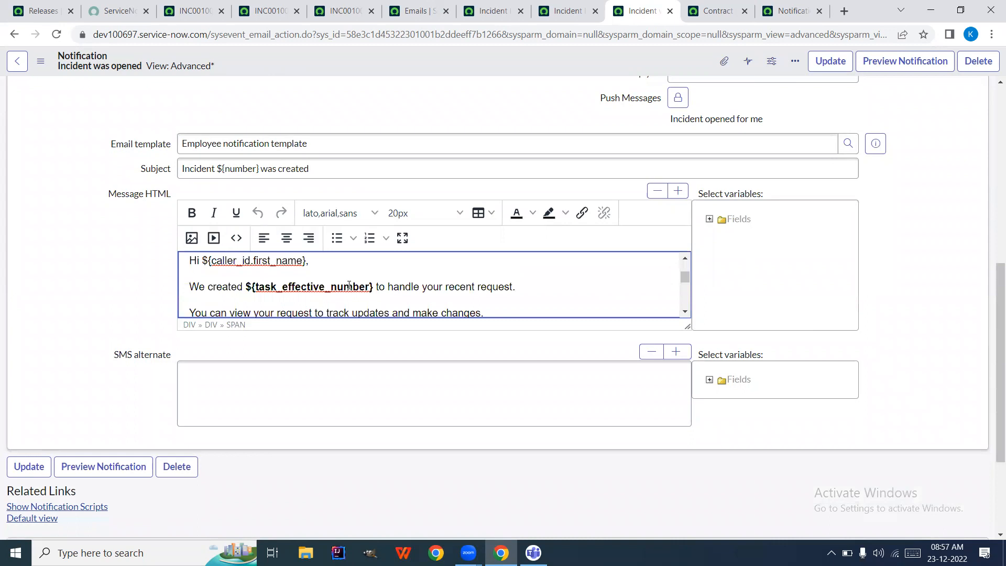
{"action": "left_click_drag", "start_coordinate": [784, 115], "coordinate": [826, 105]}
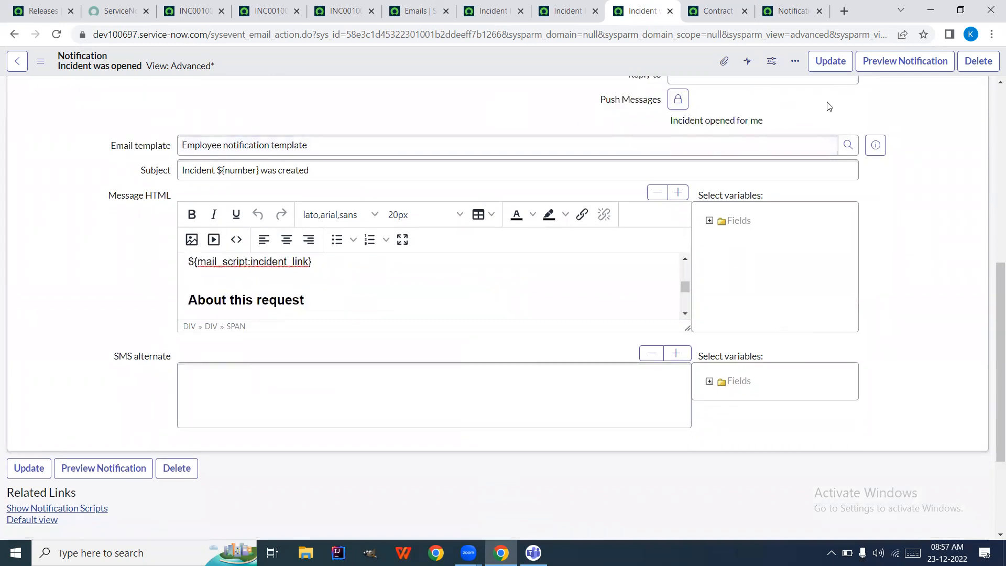
{"action": "left_click", "coordinate": [905, 64]}
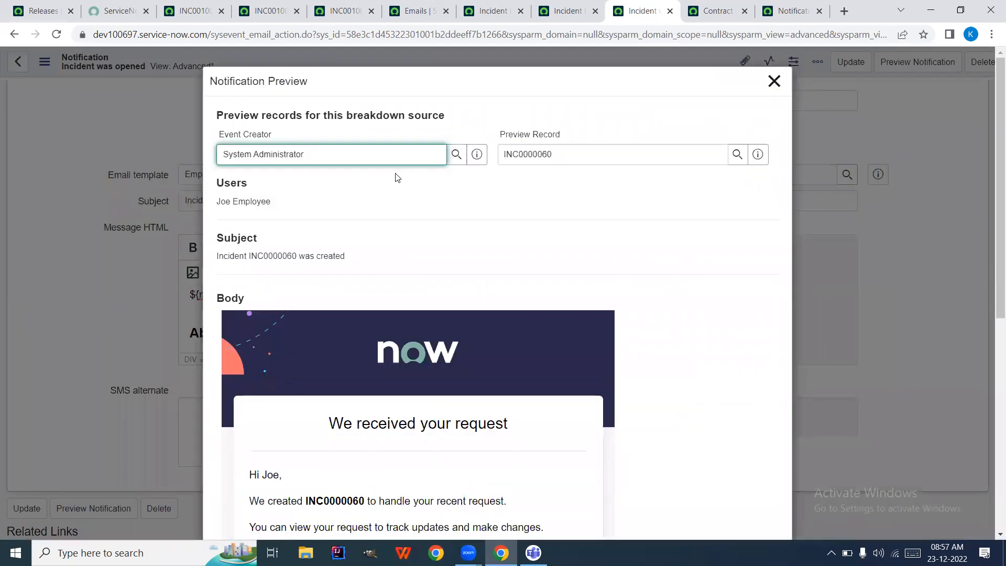
Examine the preview's Event Creator and record INC0000060, and scroll through the rendered email
{"action": "triple_click", "coordinate": [337, 153]}
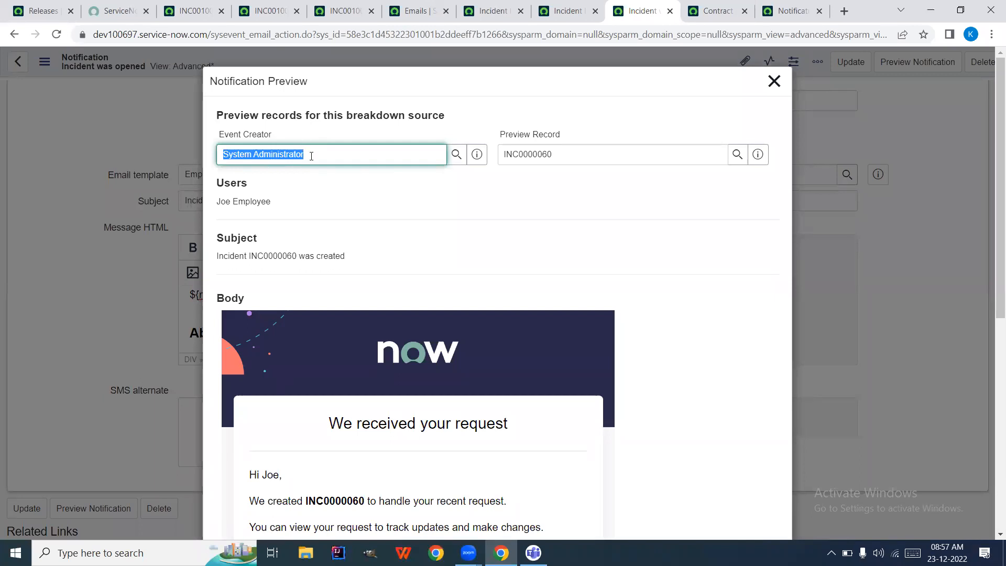
{"action": "left_click", "coordinate": [311, 156]}
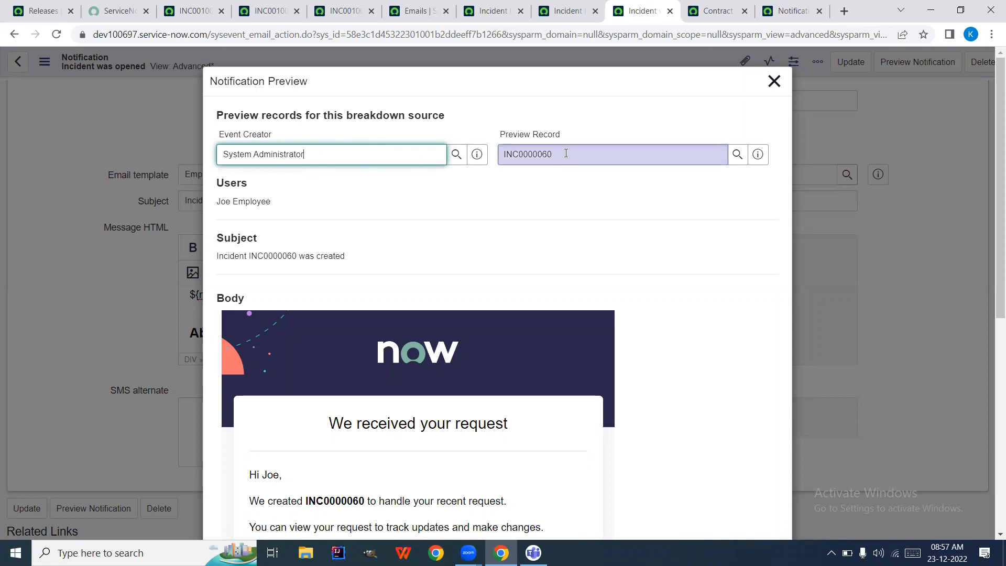
{"action": "double_click", "coordinate": [602, 157]}
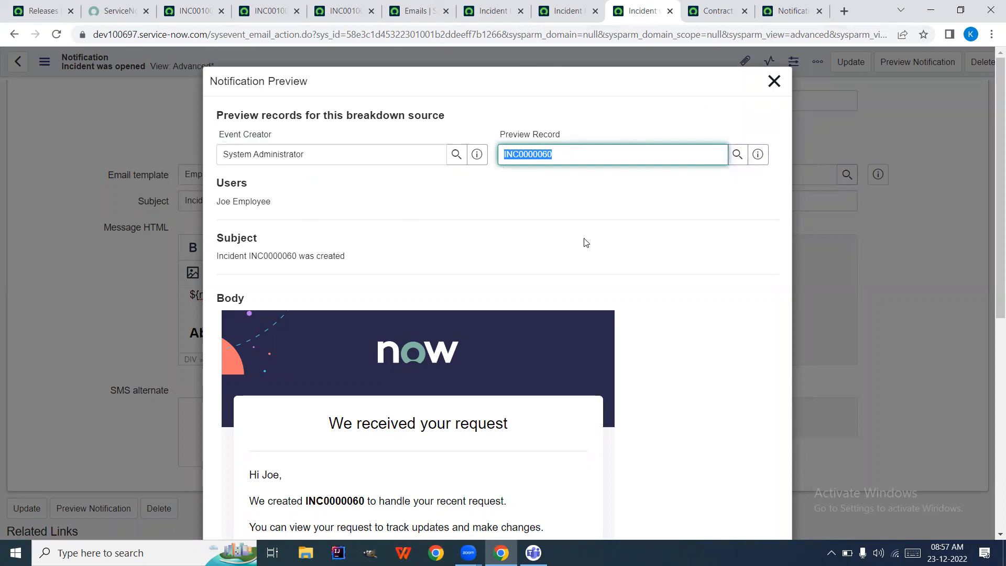
{"action": "mouse_move", "coordinate": [236, 198]}
{"action": "scroll", "coordinate": [356, 252], "scroll_direction": "down", "scroll_amount": 3}
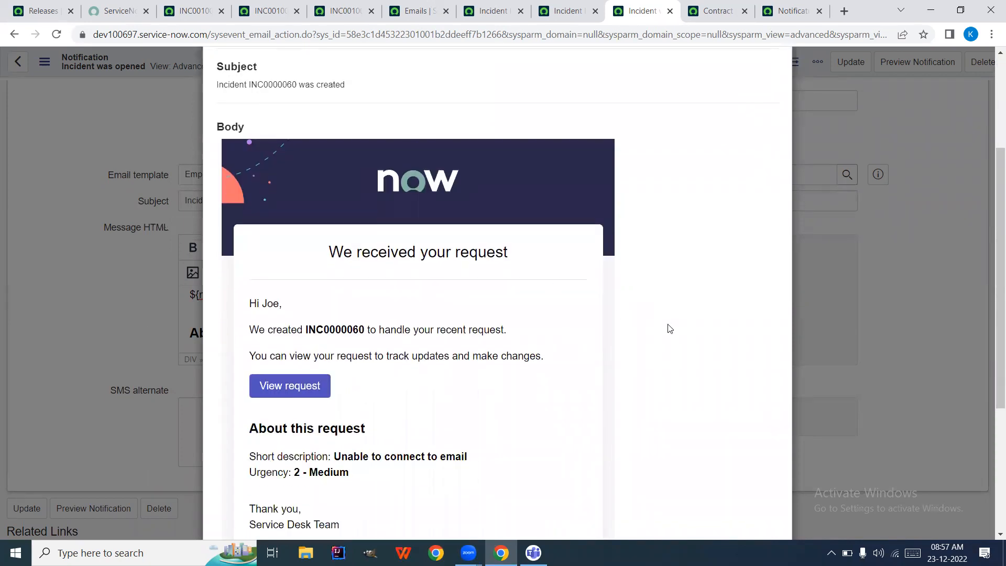
{"action": "scroll", "coordinate": [669, 329], "scroll_direction": "down", "scroll_amount": 4}
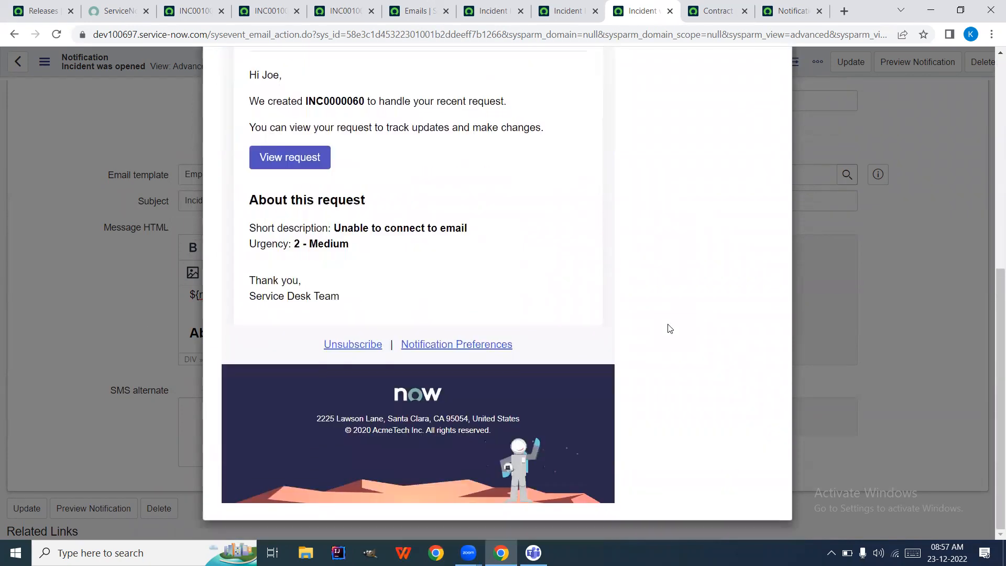
{"action": "scroll", "coordinate": [669, 329], "scroll_direction": "up", "scroll_amount": 2}
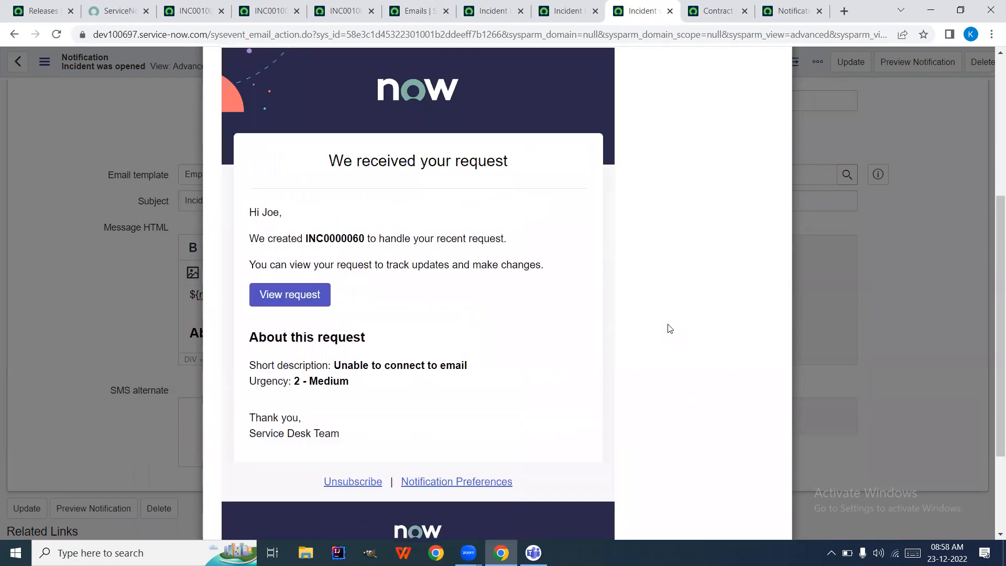
{"action": "scroll", "coordinate": [670, 329], "scroll_direction": "up", "scroll_amount": 4}
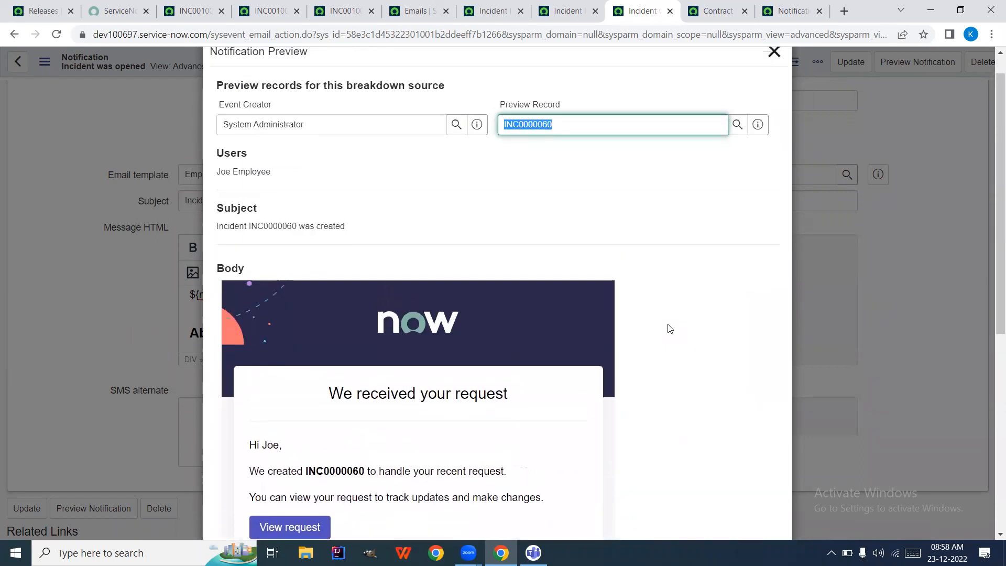
{"action": "scroll", "coordinate": [669, 328], "scroll_direction": "up", "scroll_amount": 1}
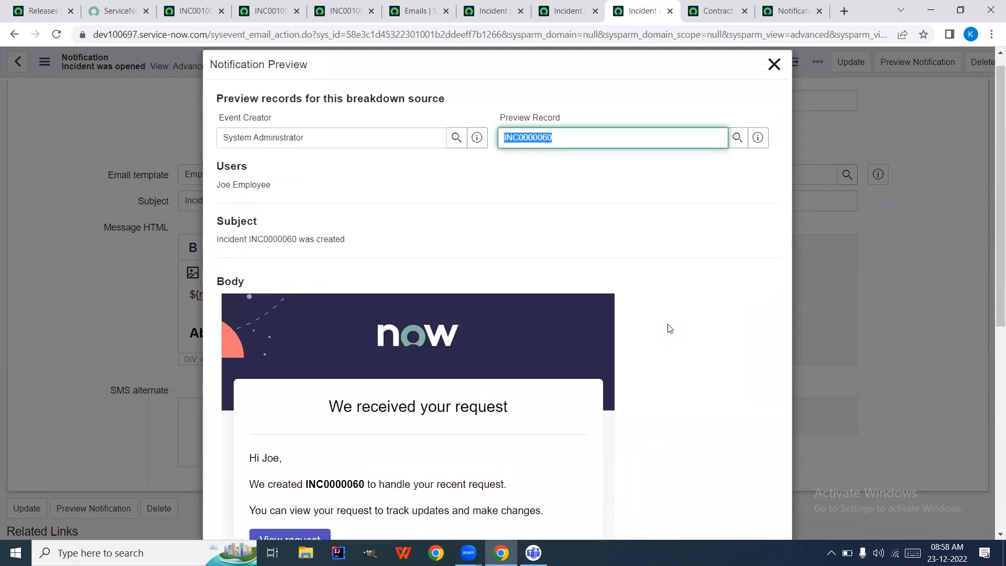
Preview the notification against incident INC0009009, review it, and close the preview
{"action": "left_click", "coordinate": [736, 146]}
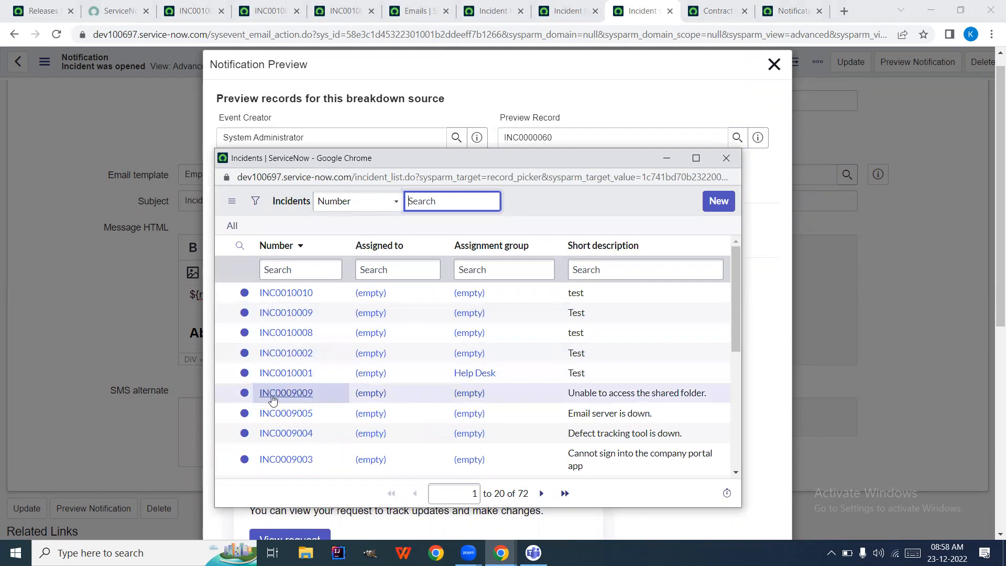
{"action": "left_click", "coordinate": [272, 393]}
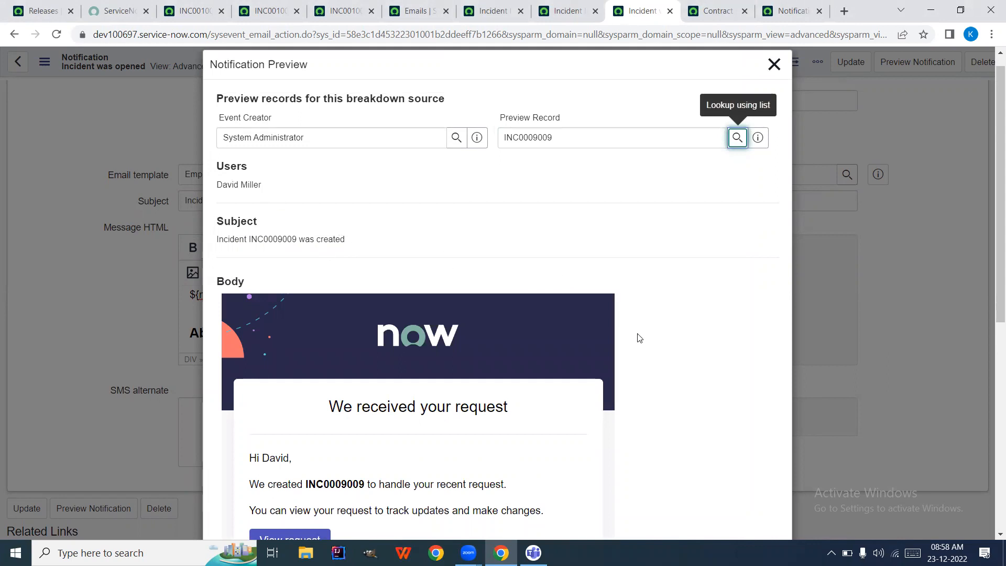
{"action": "scroll", "coordinate": [638, 338], "scroll_direction": "down", "scroll_amount": 6}
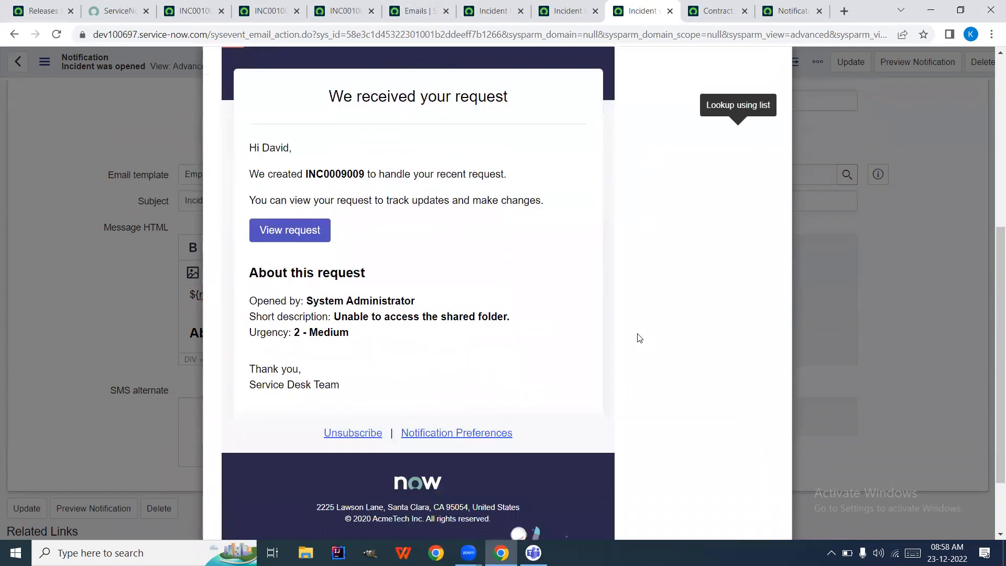
{"action": "scroll", "coordinate": [638, 337], "scroll_direction": "down", "scroll_amount": 2}
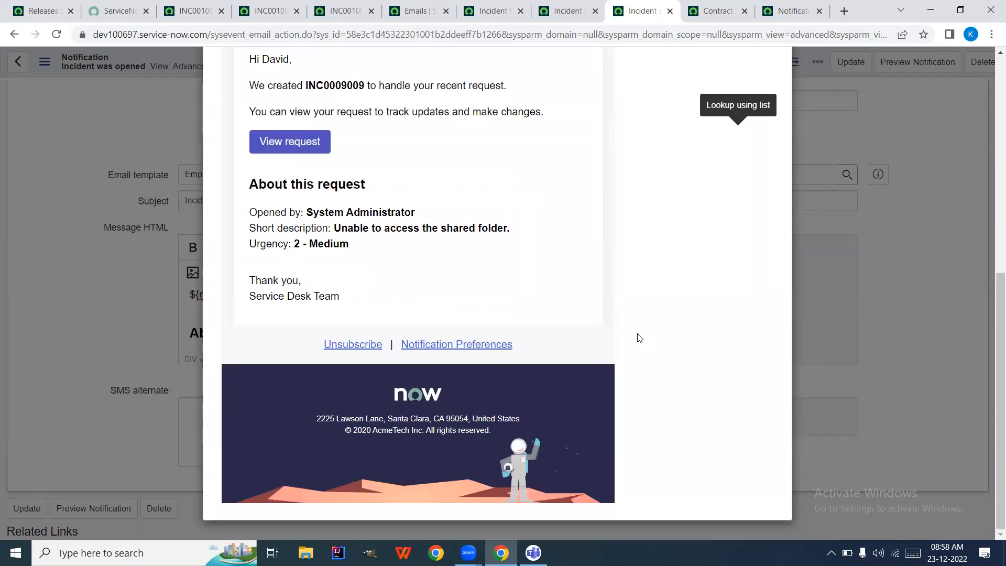
{"action": "scroll", "coordinate": [639, 338], "scroll_direction": "up", "scroll_amount": 8}
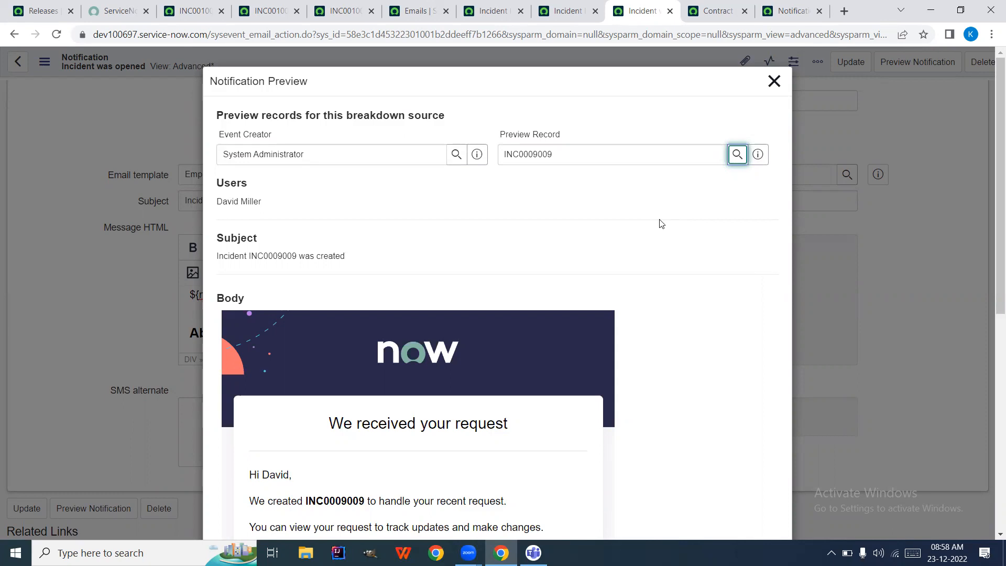
{"action": "left_click", "coordinate": [772, 82]}
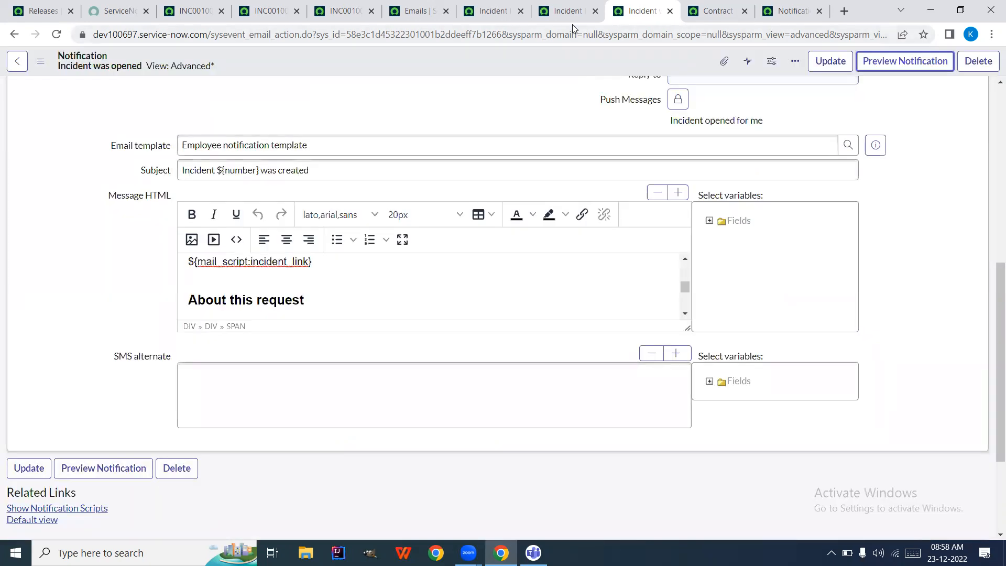
Look over the sent incident email, its preview, today's emails and the notifications table filter
{"action": "left_click", "coordinate": [565, 10]}
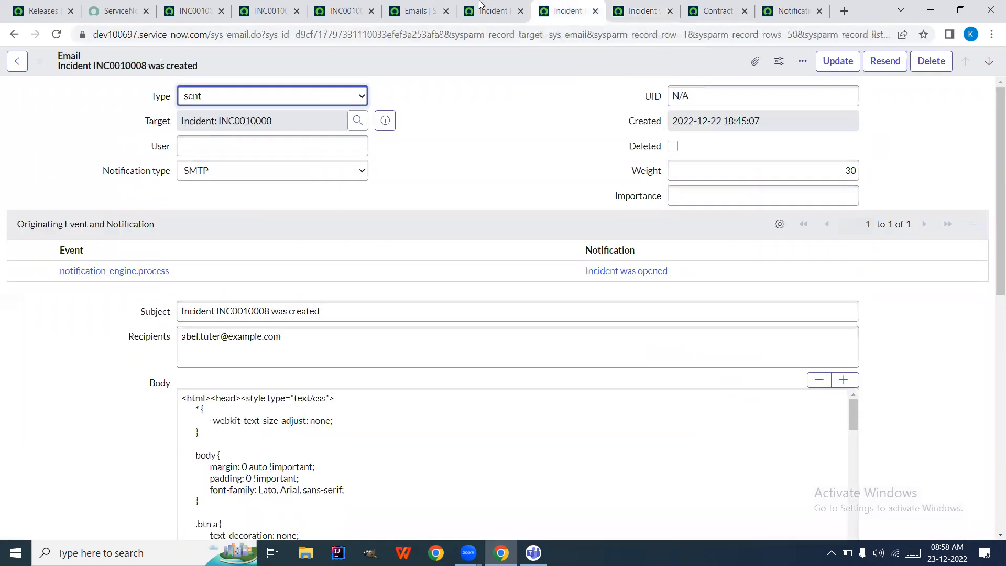
{"action": "left_click", "coordinate": [481, 6]}
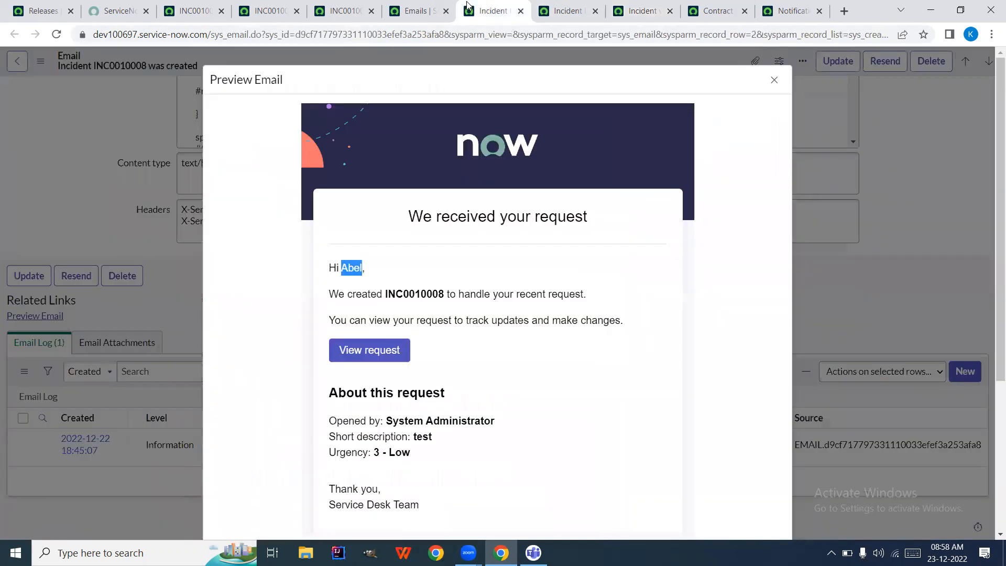
{"action": "left_click", "coordinate": [408, 14]}
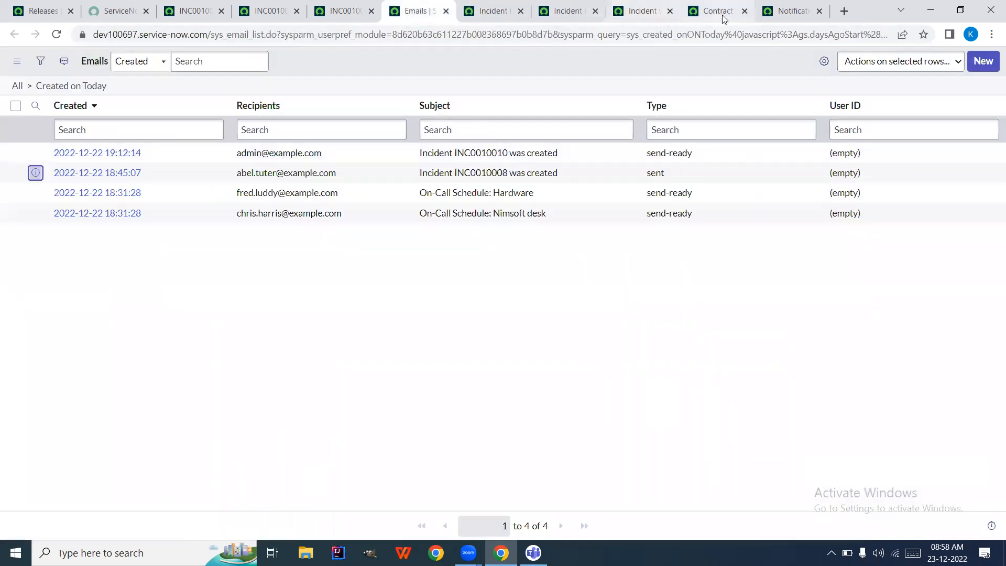
{"action": "left_click", "coordinate": [789, 11]}
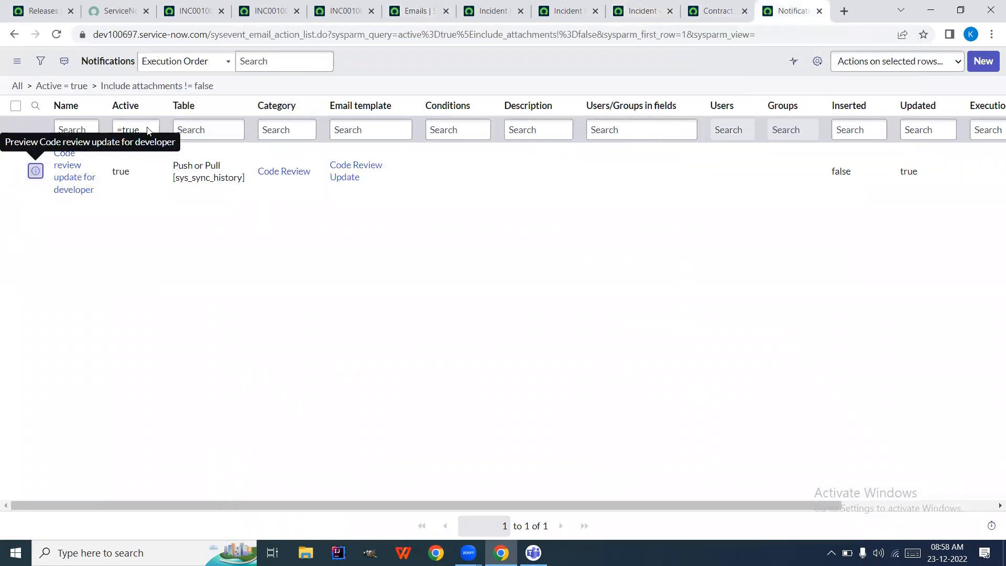
{"action": "left_click", "coordinate": [198, 132]}
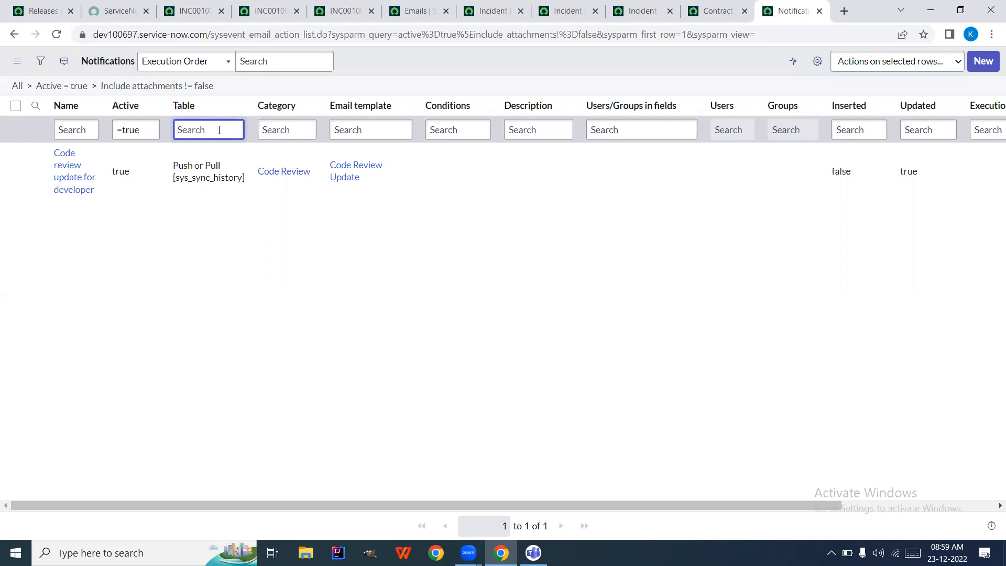
Return to the incident INC0010008 record
{"action": "left_click", "coordinate": [200, 18]}
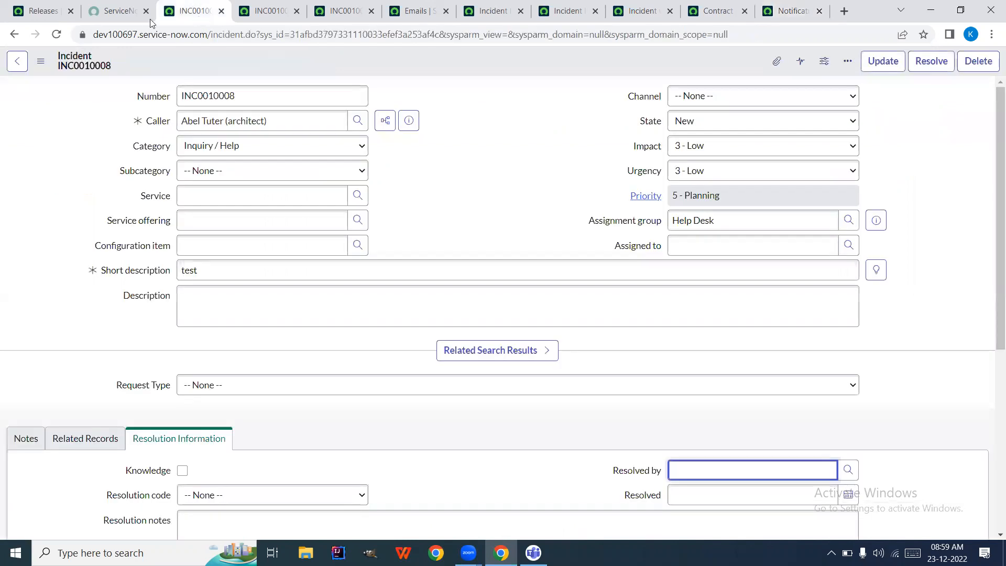
{"action": "left_click", "coordinate": [121, 15]}
{"action": "left_click", "coordinate": [196, 6]}
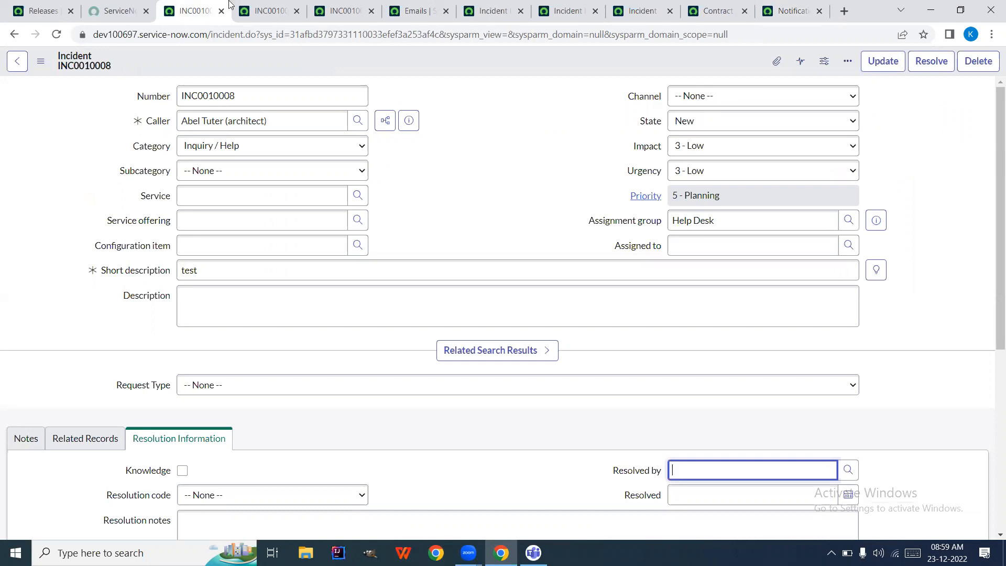
Search the navigator for 'stories' and open the Agile Development Stories list
{"action": "left_click", "coordinate": [266, 13]}
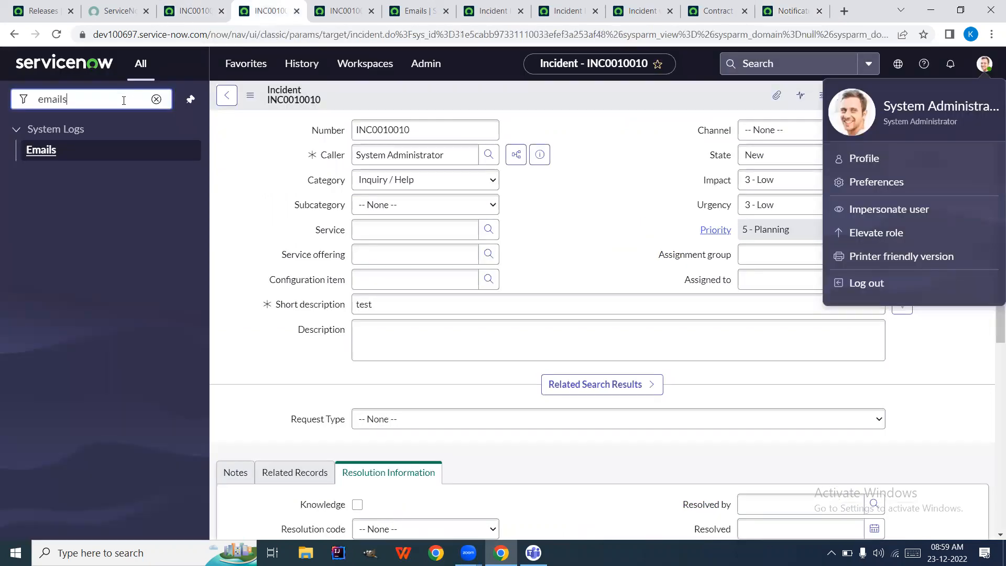
{"action": "left_click", "coordinate": [124, 100]}
{"action": "type", "text": "rm "}
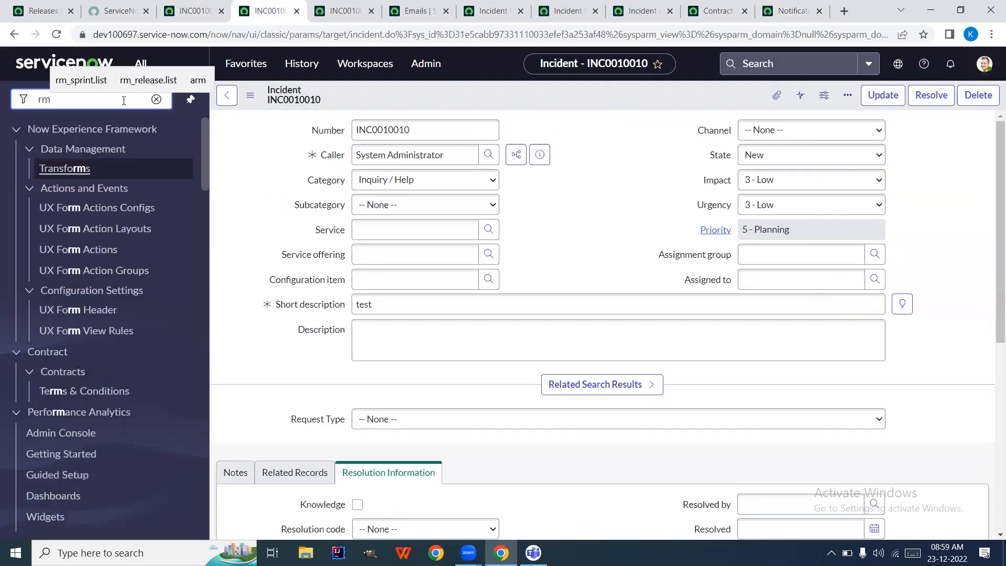
{"action": "type", "text": "stro"}
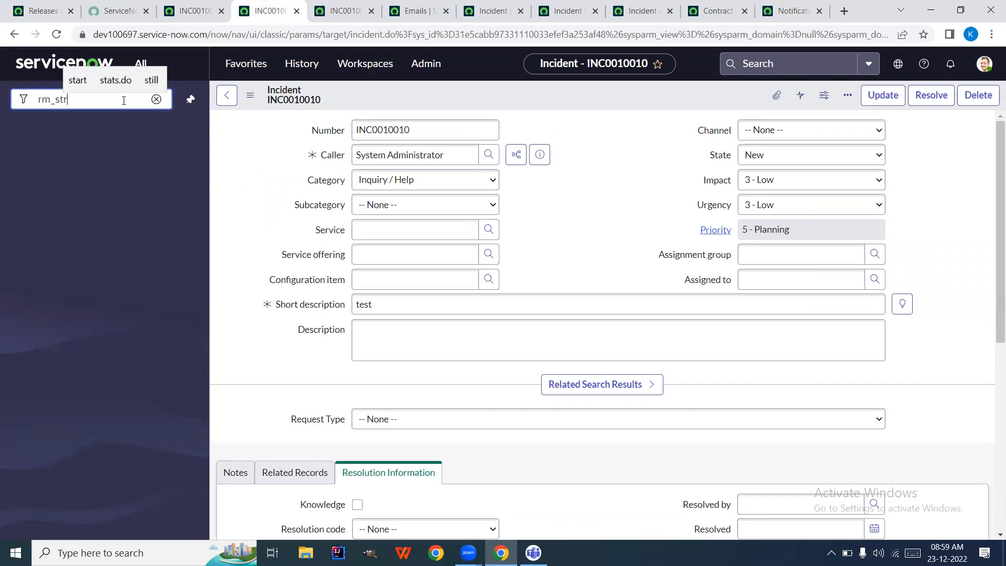
{"action": "key", "text": "BackSpace"}
{"action": "key", "text": "BackSpace"}
{"action": "key", "text": "BackSpace"}
{"action": "key", "text": "BackSpace"}
{"action": "key", "text": "BackSpace"}
{"action": "key", "text": "BackSpace"}
{"action": "key", "text": "BackSpace"}
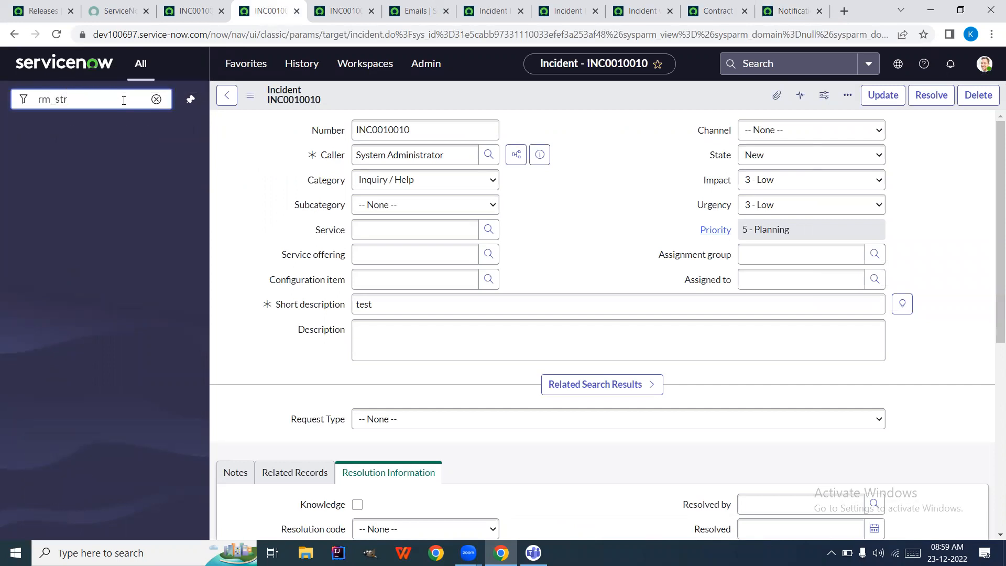
{"action": "type", "text": "t"}
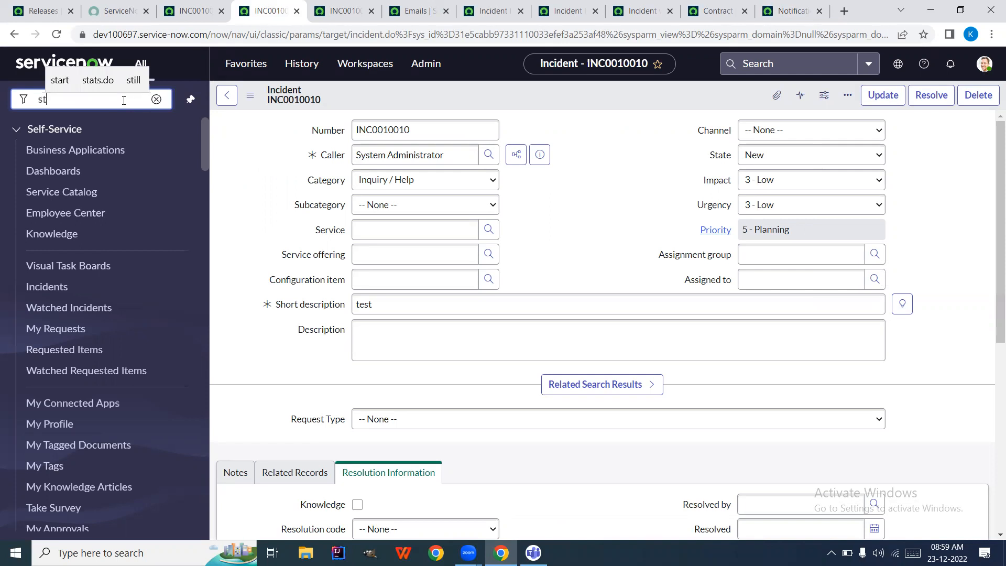
{"action": "type", "text": "orie"}
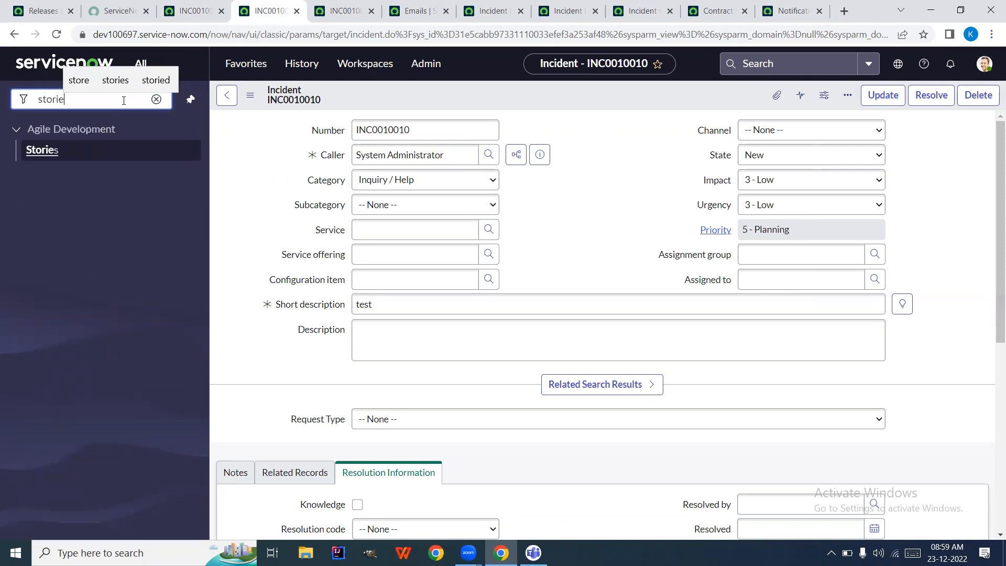
{"action": "left_click", "coordinate": [38, 149]}
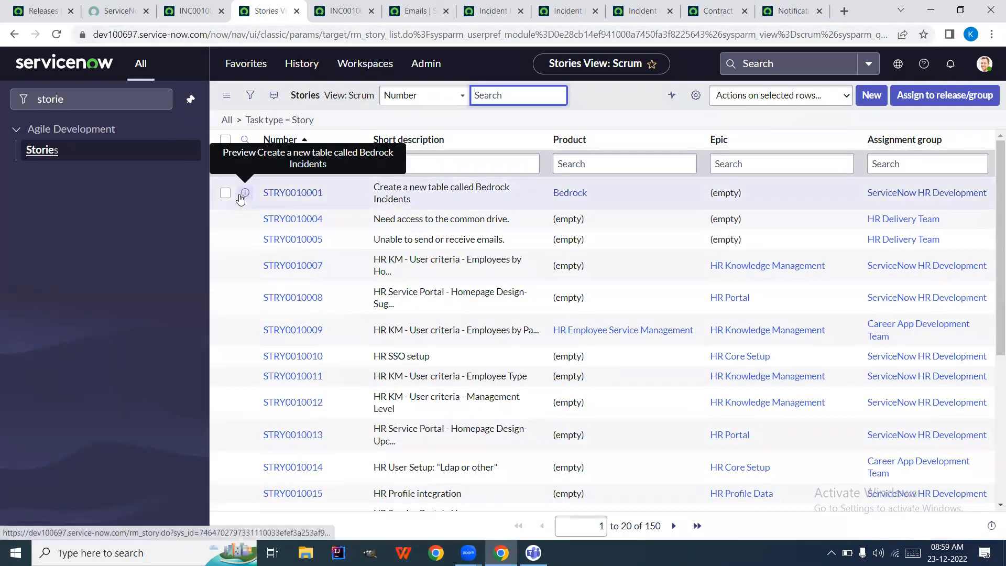
Open story STRY0010001 in a new tab and switch to it
{"action": "right_click", "coordinate": [241, 197]}
{"action": "left_click", "coordinate": [272, 203]}
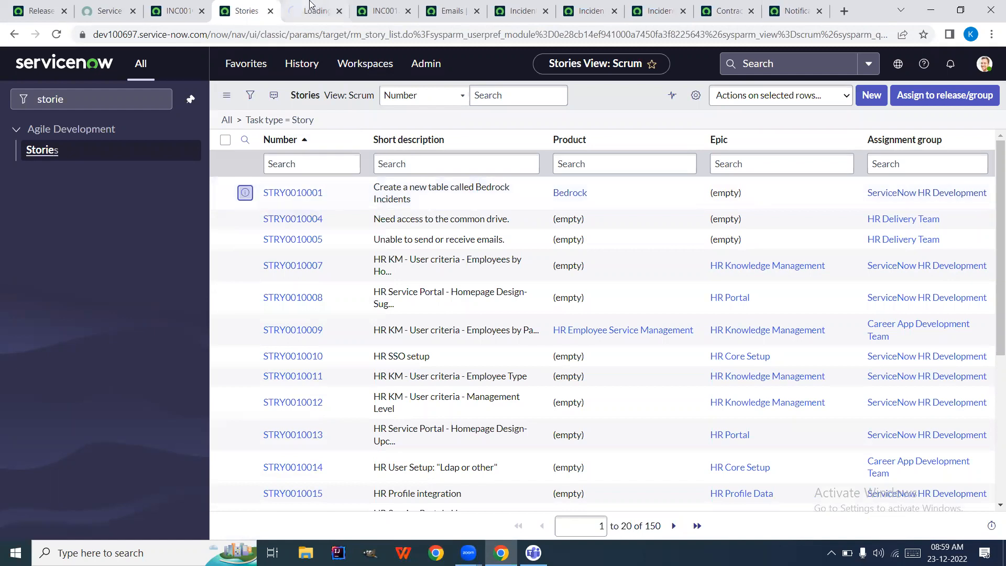
{"action": "left_click", "coordinate": [314, 9]}
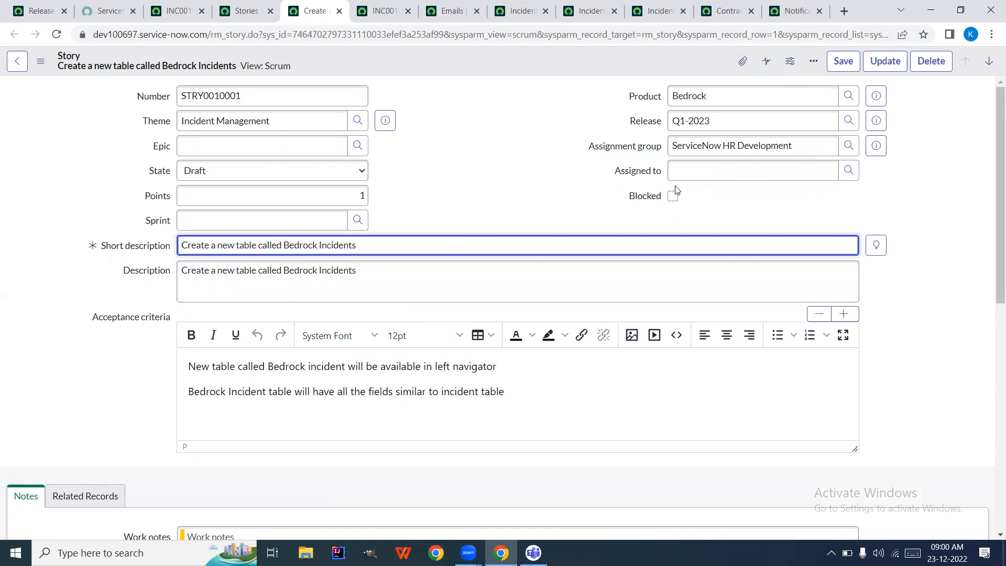
Inspect STRY0010001's theme, points, acceptance criteria, Assignment group ServiceNow HR Development and Assigned to
{"action": "mouse_move", "coordinate": [653, 122]}
{"action": "scroll", "coordinate": [126, 377], "scroll_direction": "down", "scroll_amount": 3}
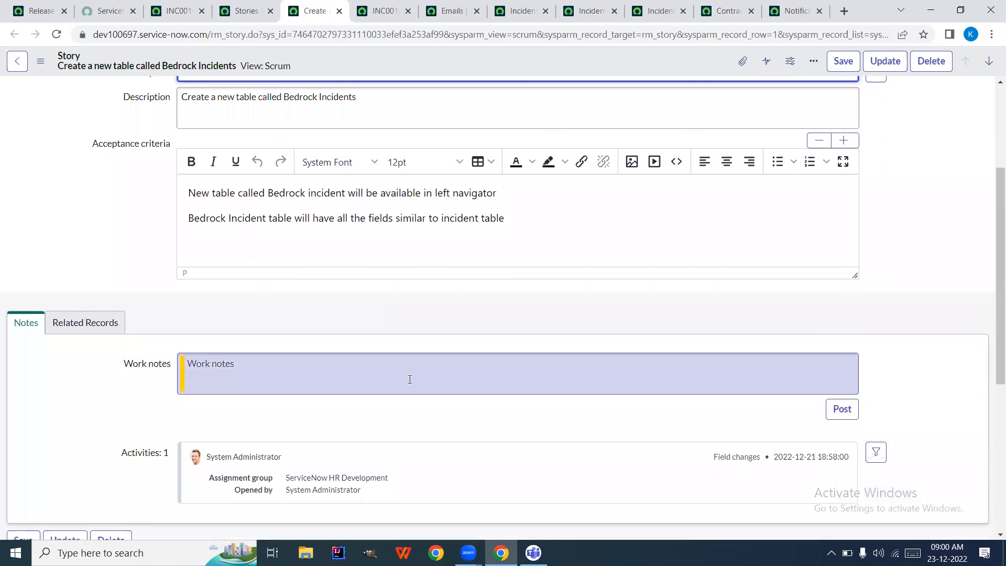
{"action": "scroll", "coordinate": [410, 378], "scroll_direction": "down", "scroll_amount": 1}
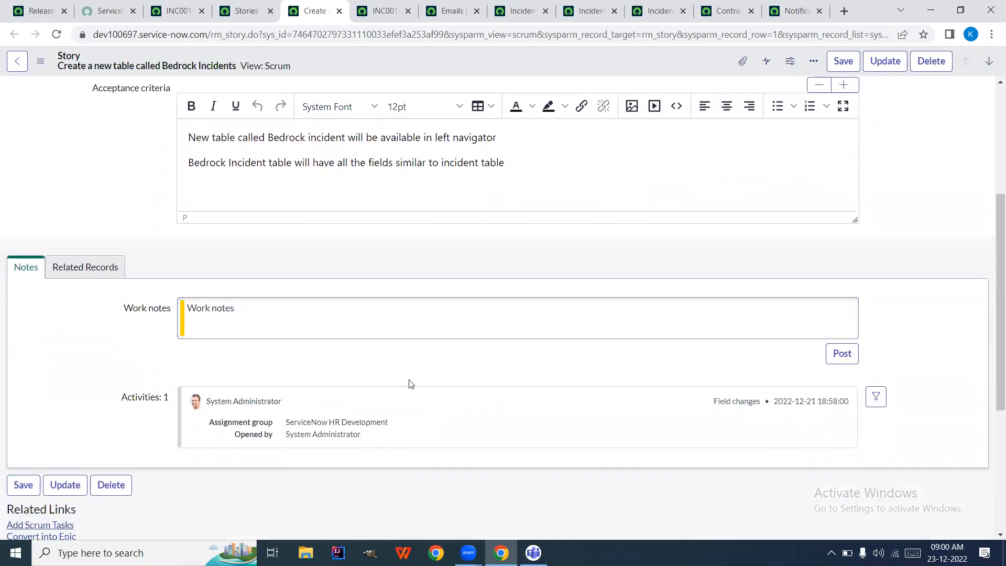
{"action": "scroll", "coordinate": [410, 384], "scroll_direction": "up", "scroll_amount": 4}
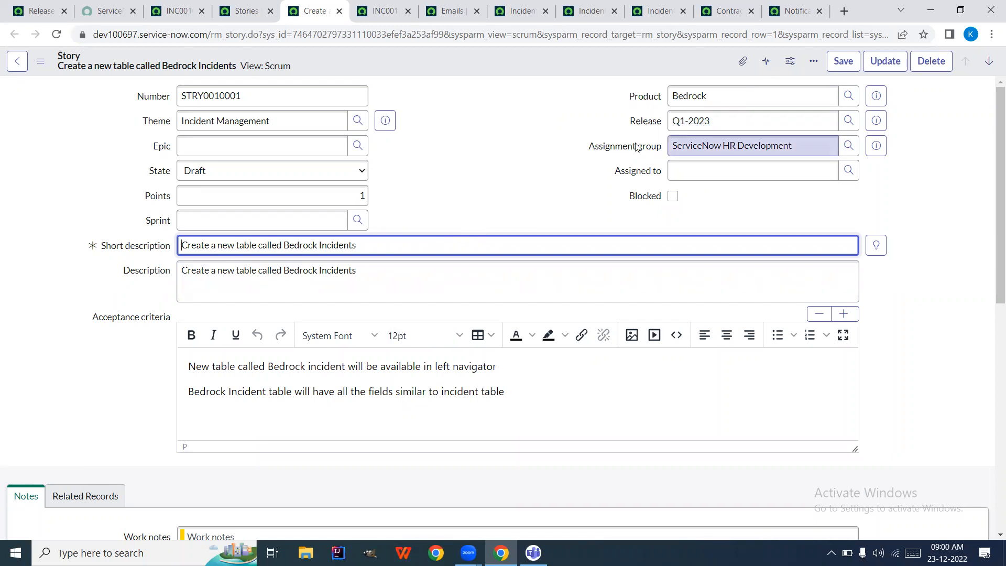
{"action": "triple_click", "coordinate": [703, 145]}
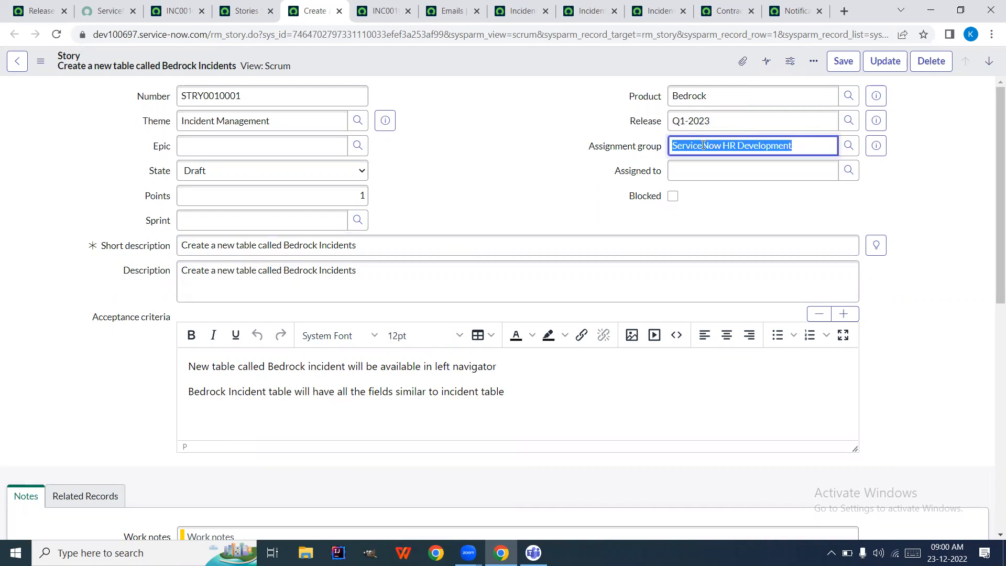
{"action": "left_click", "coordinate": [780, 170]}
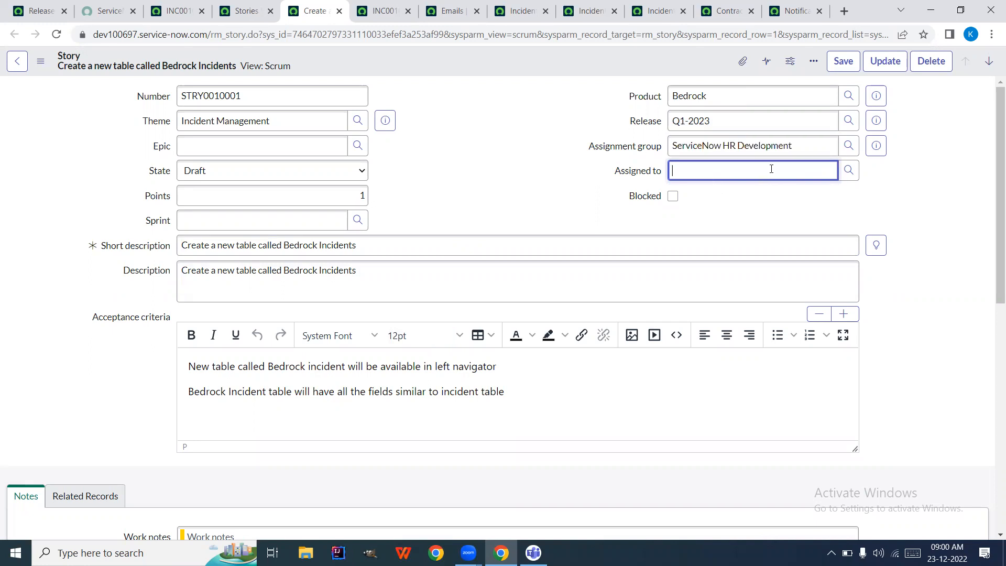
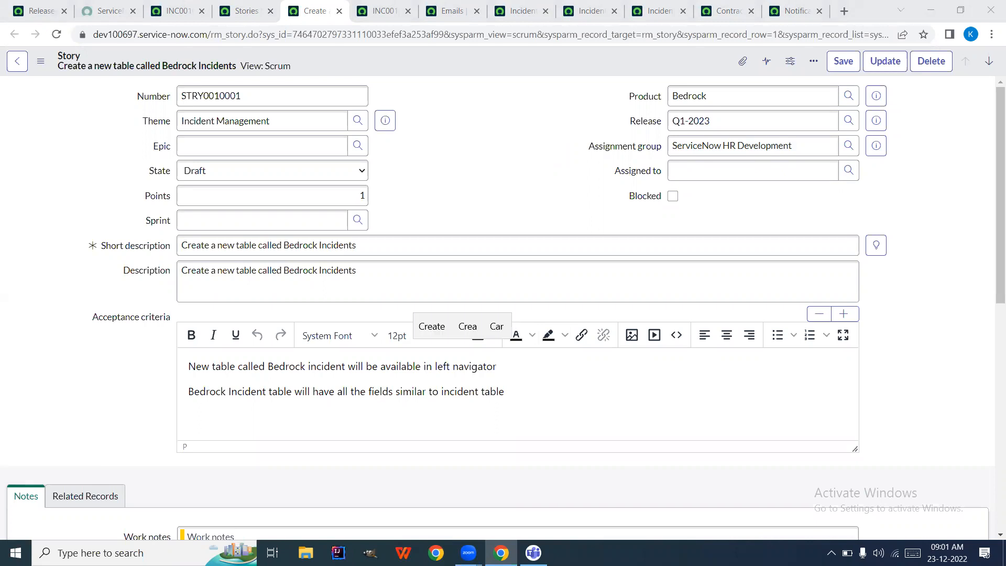
Write acceptance criteria lines about the new story table's owners and notifying the owner when work is not updated
{"action": "type", "text": "te a new for d"}
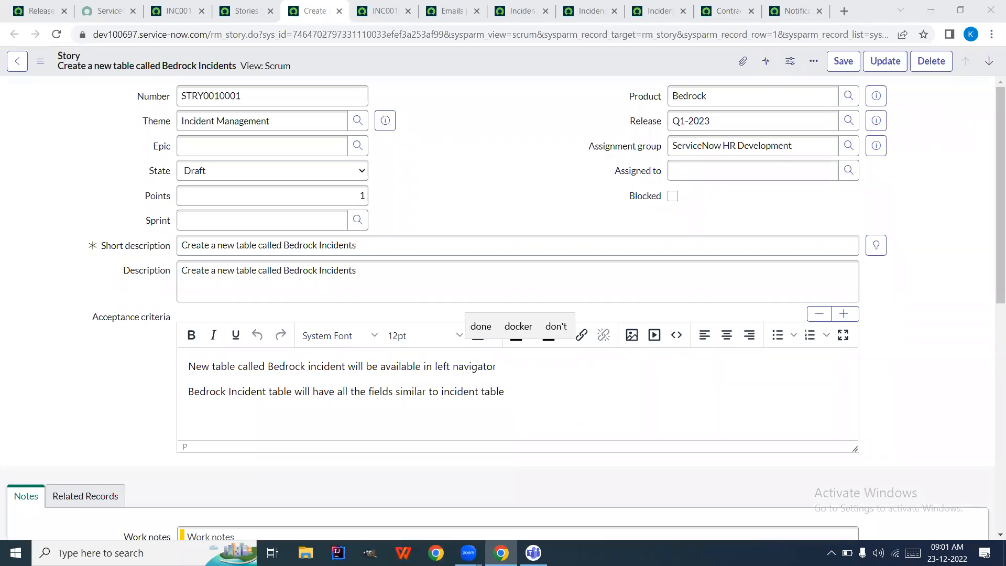
{"action": "type", "text": "oneP '"}
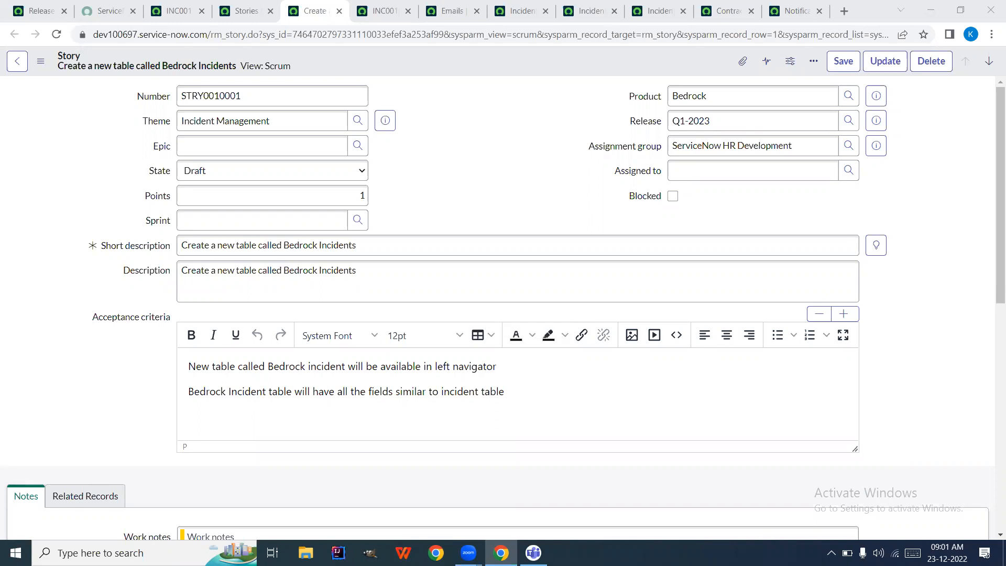
{"action": "type", "text": "Onwer"}
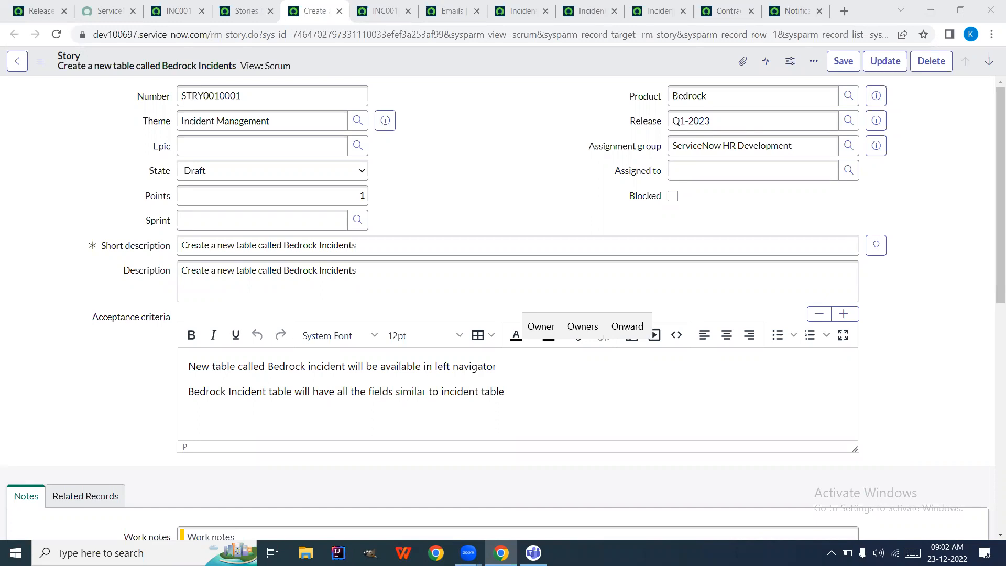
{"action": "type", "text": "Owner"}
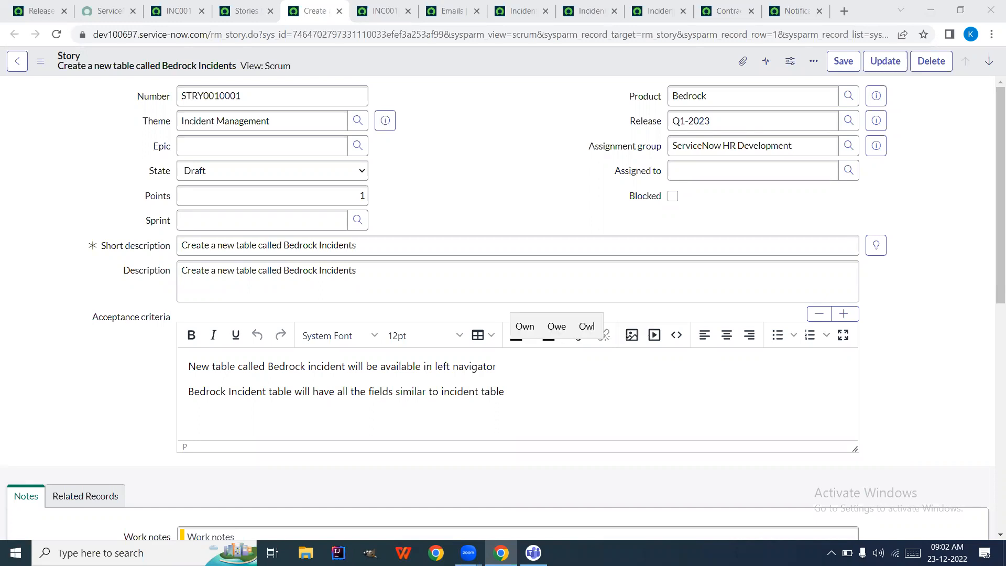
{"action": "type", "text": "s "}
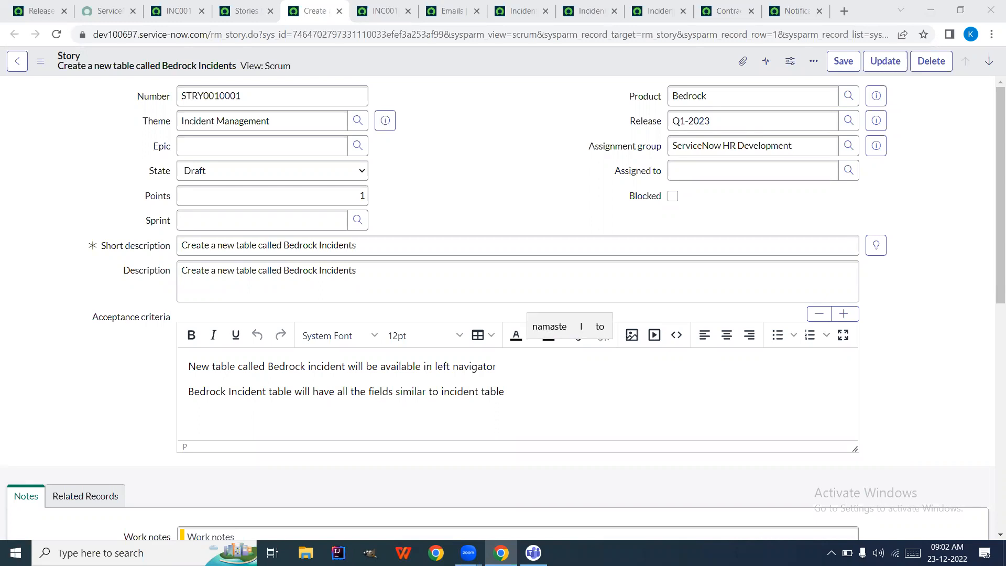
{"action": "type", "text": " sto"}
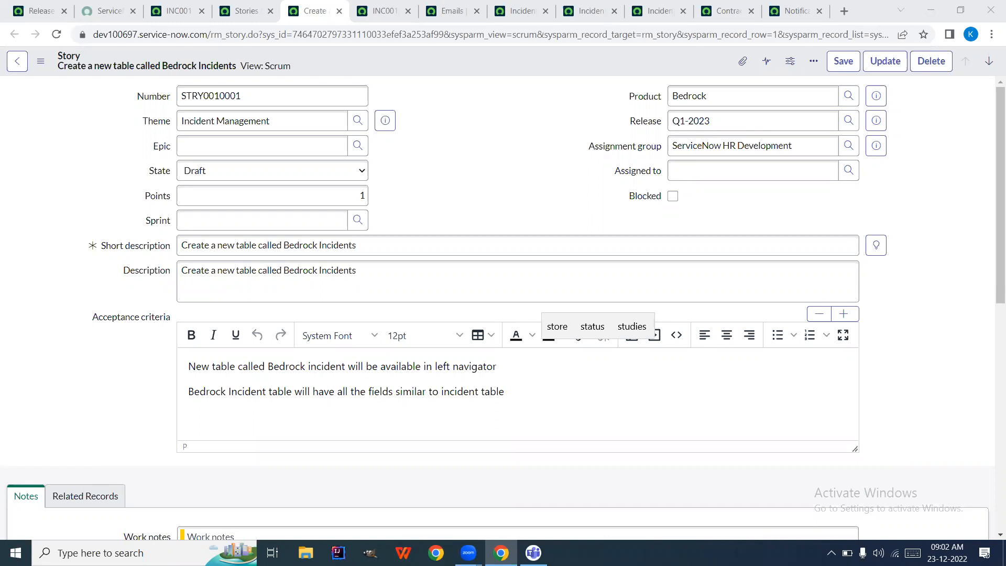
{"action": "type", "text": "ry table"}
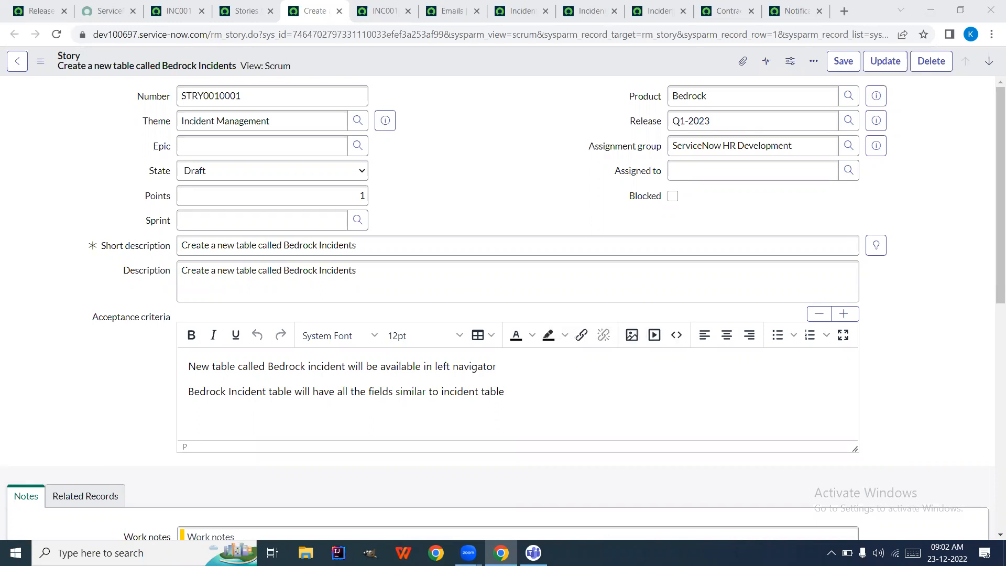
{"action": "key", "text": "Return"}
{"action": "type", "text": "c"}
{"action": "type", "text": " n"}
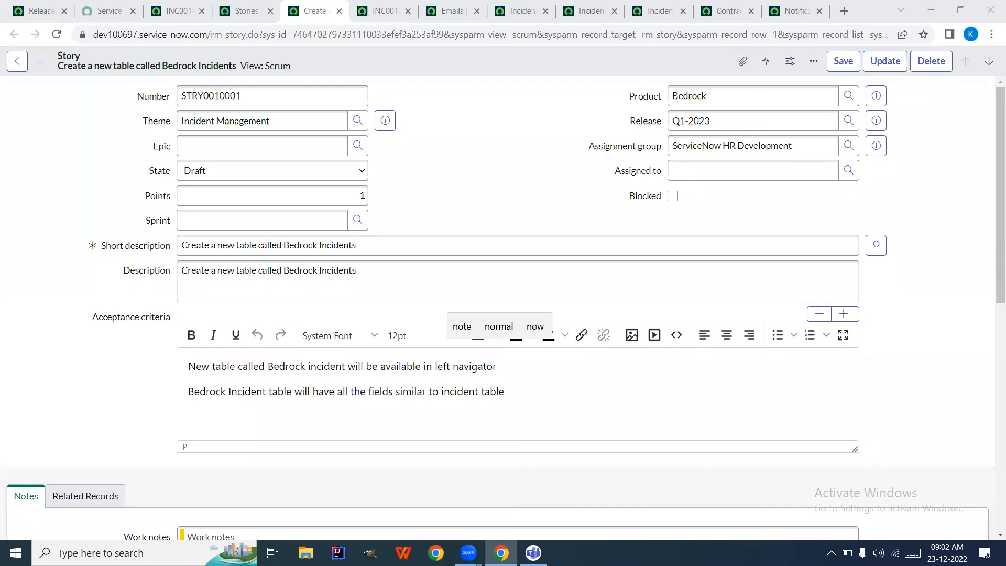
{"action": "type", "text": "ti"}
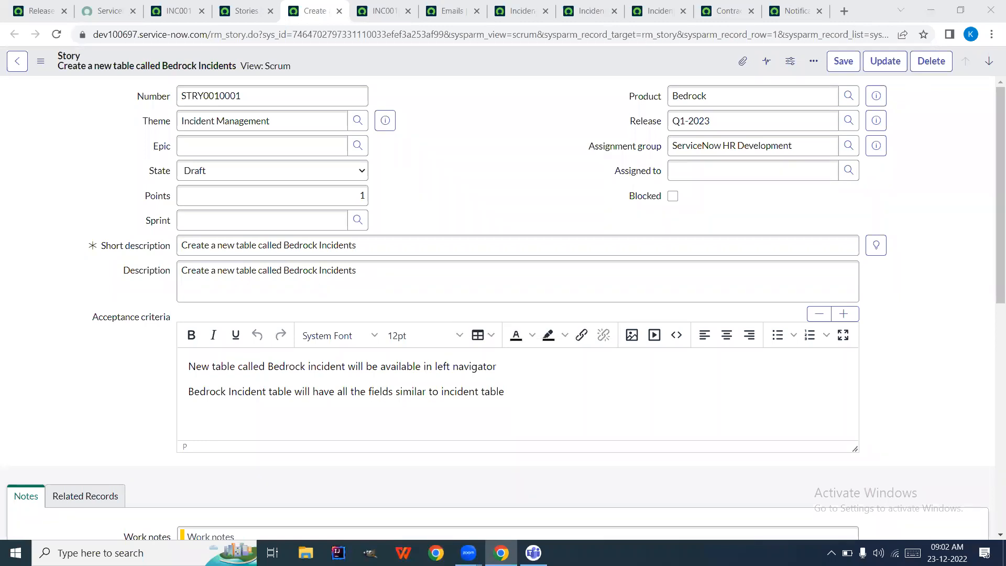
{"action": "type", "text": "Notification should "}
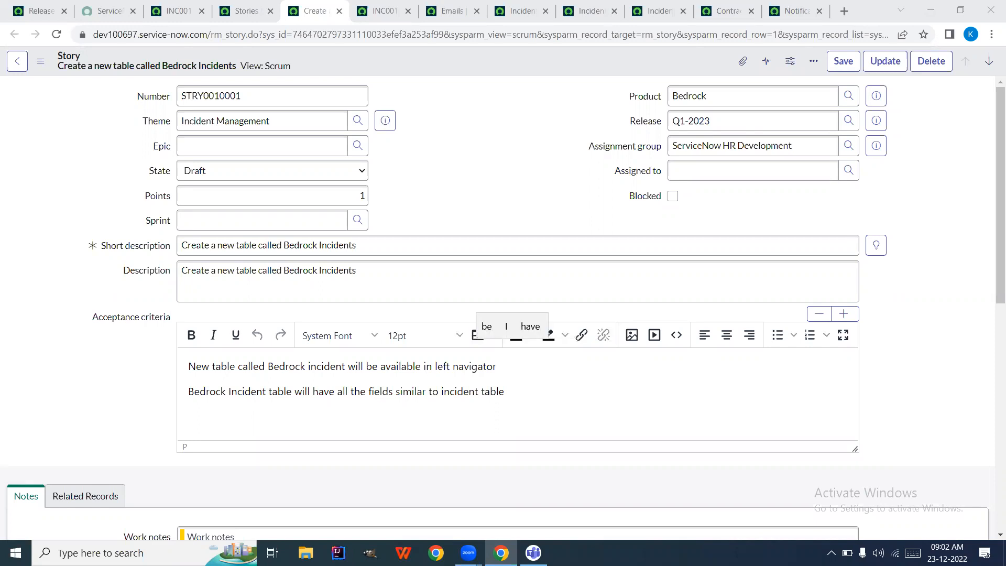
{"action": "type", "text": "w"}
{"action": "key", "text": "BackSpace"}
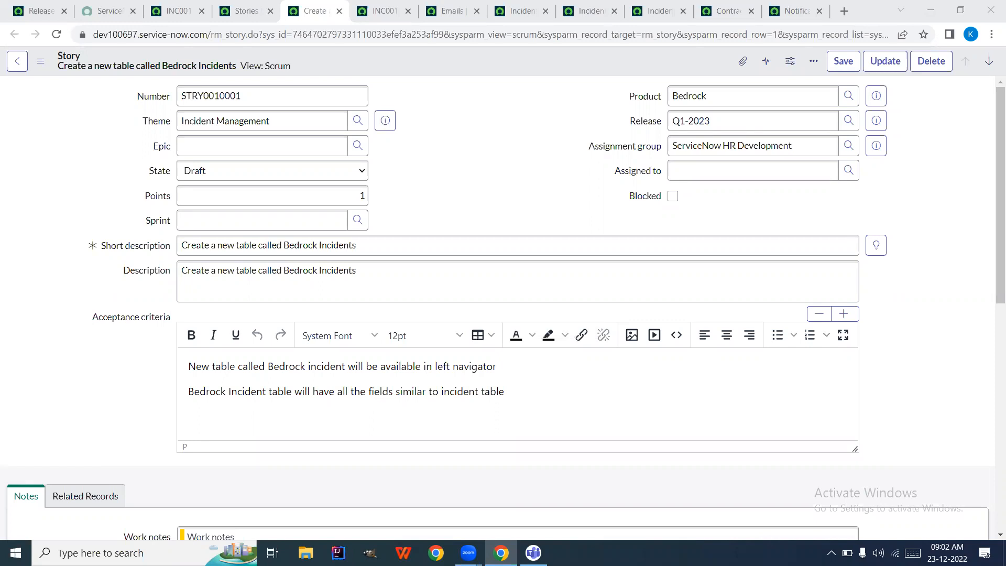
{"action": "type", "text": "w"}
{"action": "key", "text": "BackSpace"}
{"action": "type", "text": "the Prs owne"}
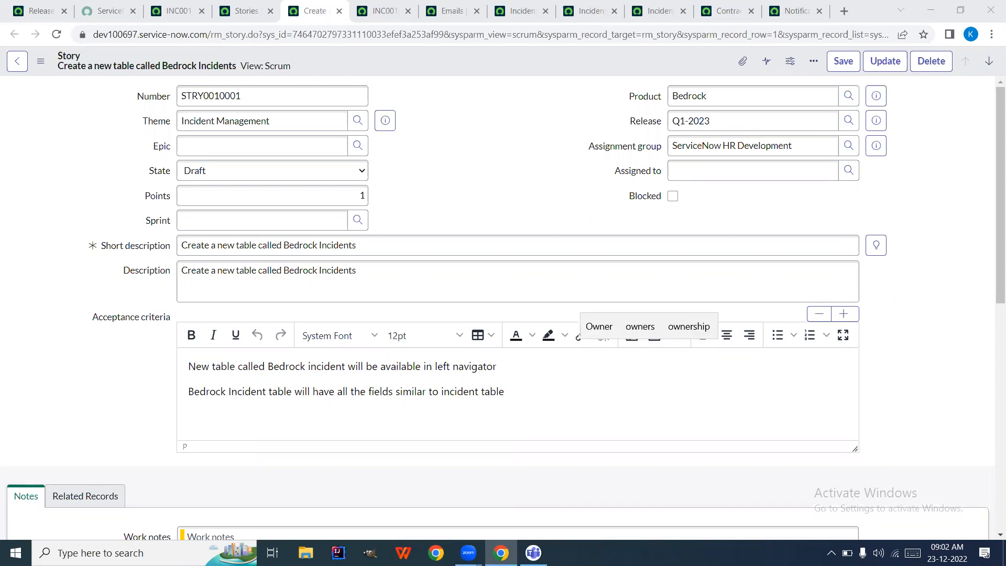
{"action": "type", "text": "r"}
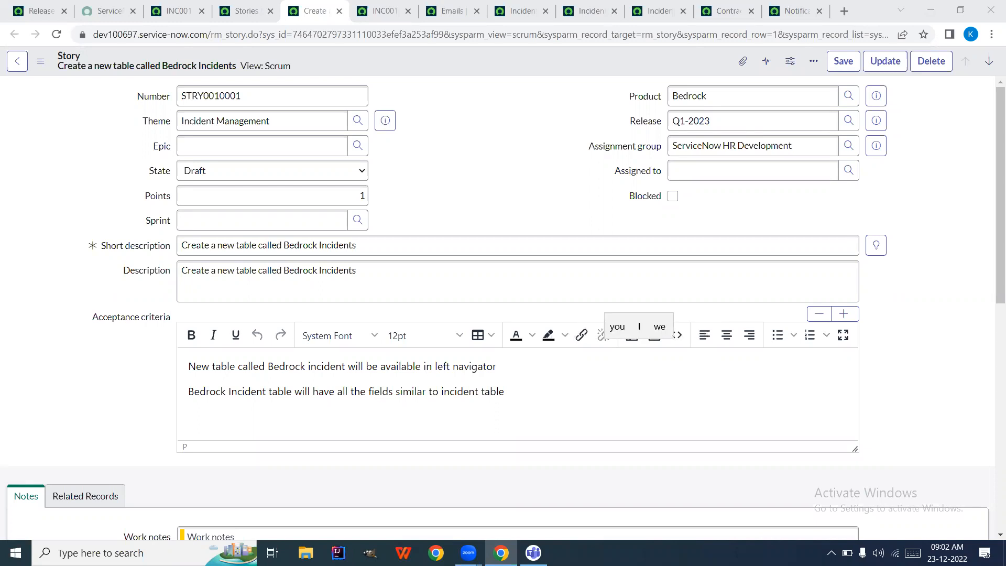
{"action": "type", "text": " whenever work"}
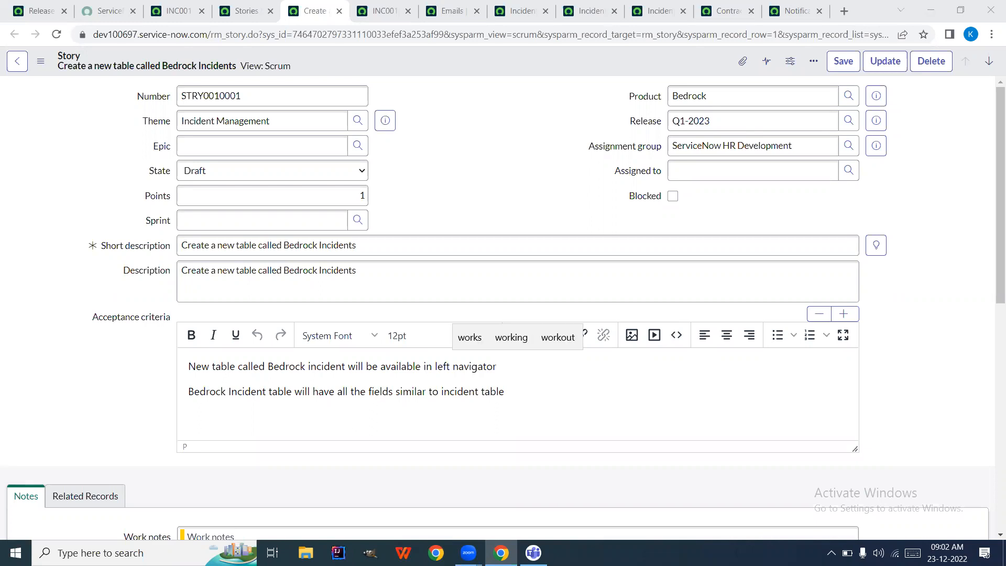
{"action": "type", "text": "not up"}
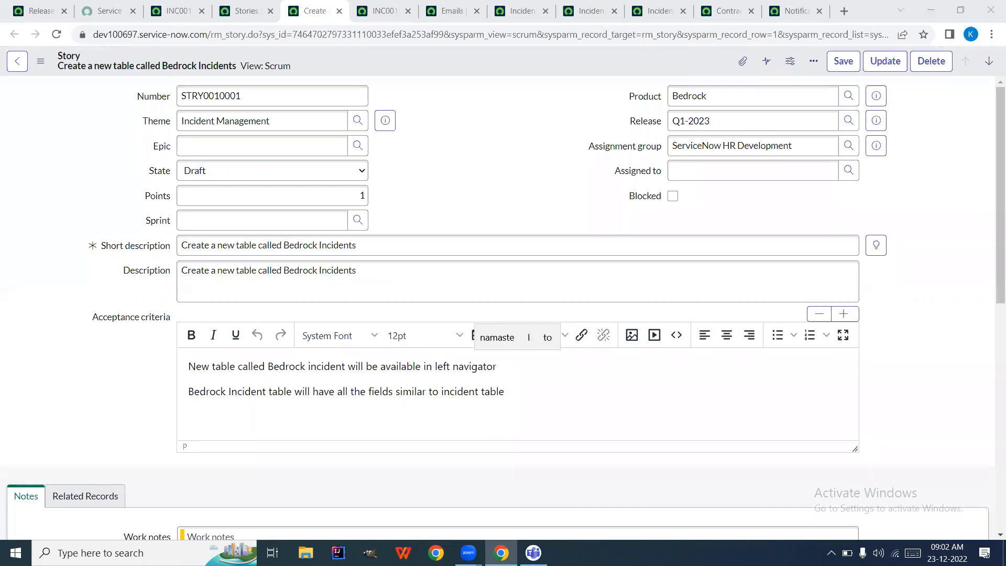
{"action": "key", "text": "Return"}
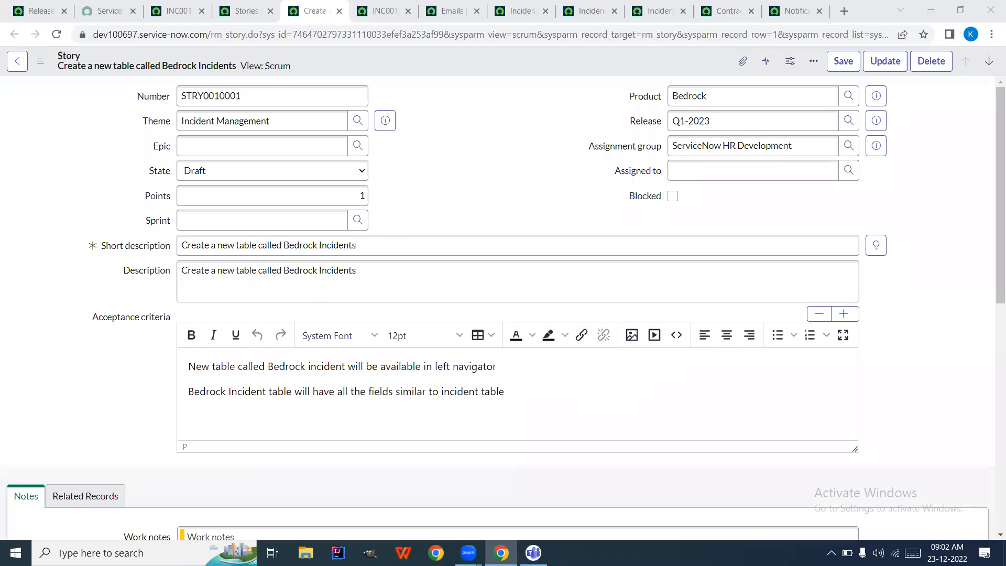
Add criteria that owners manage group assignment and an email goes to the assigned user
{"action": "type", "text": "datedNotifica sho"}
{"action": "type", "text": "uld be able "}
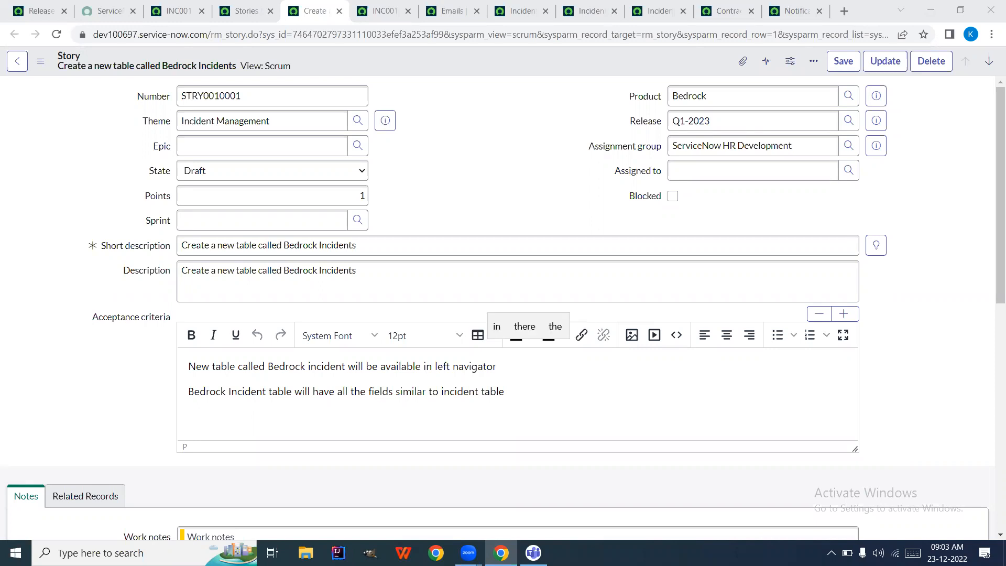
{"action": "type", "text": "to As"}
{"action": "key", "text": "BackSpace"}
{"action": "key", "text": "BackSpace"}
{"action": "type", "text": "Managefor the assignment"}
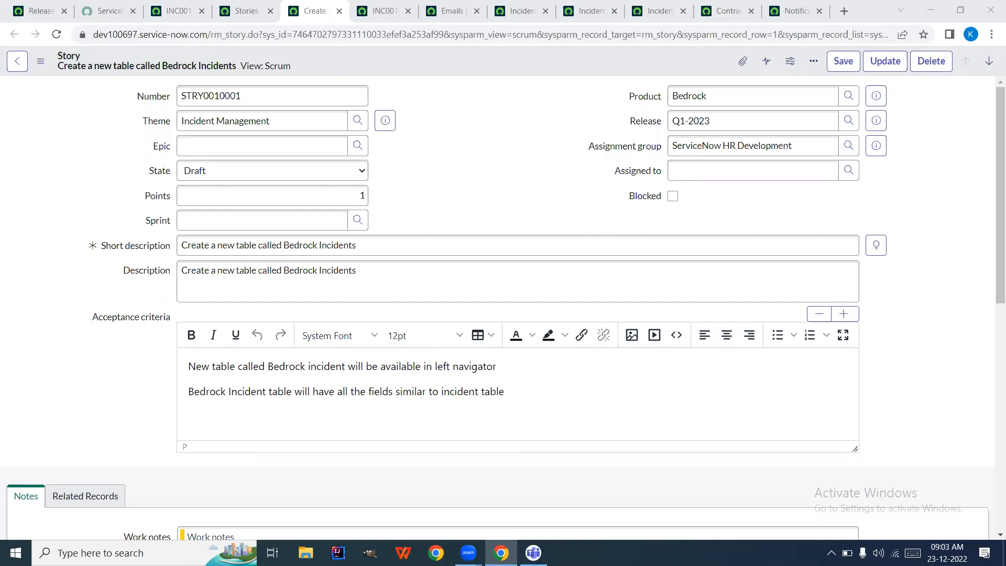
{"action": "type", "text": " when   is assigned to group"}
{"action": "type", "text": "Email sh"}
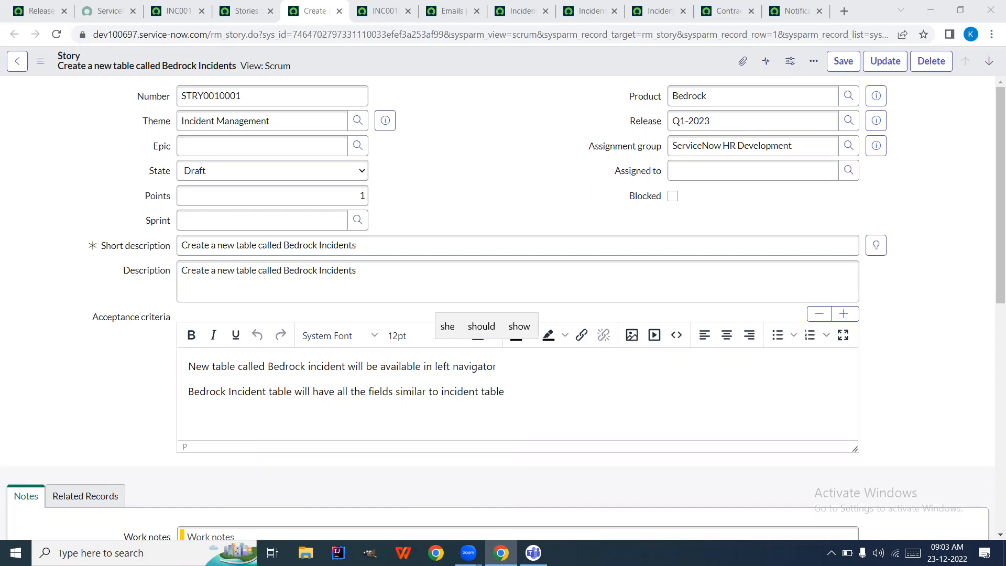
{"action": "type", "text": "ould s"}
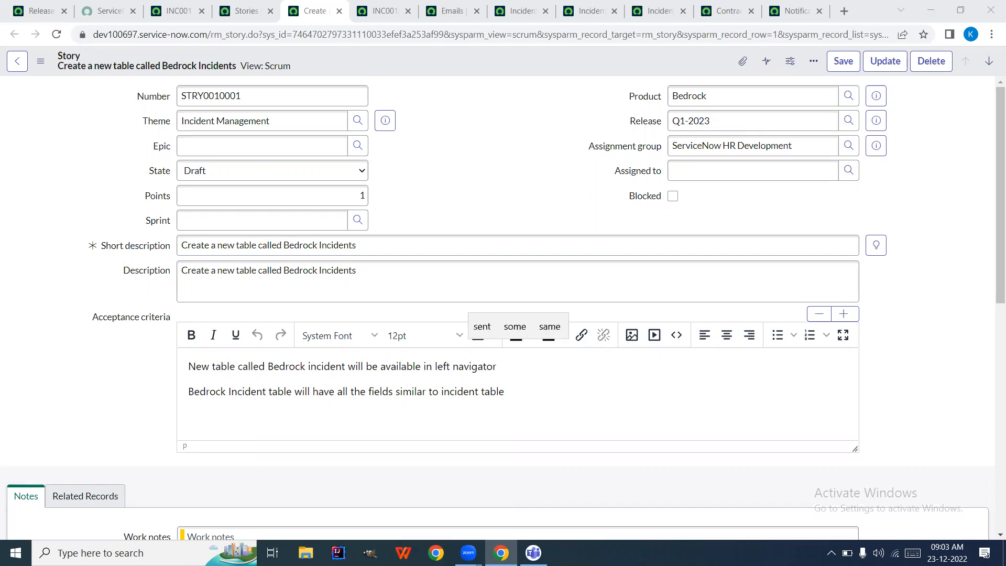
{"action": "type", "text": "ent "}
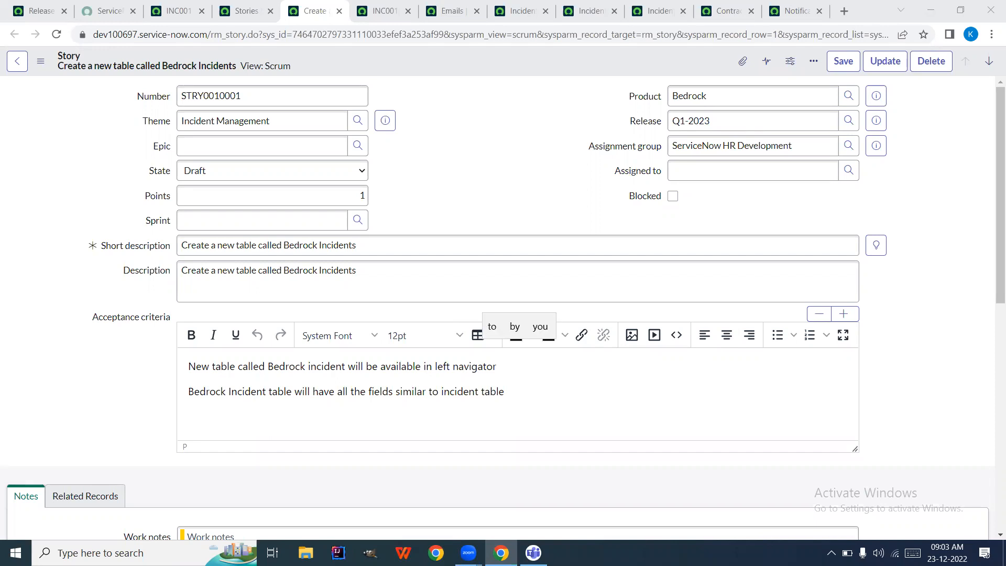
{"action": "type", "text": "to assigned "}
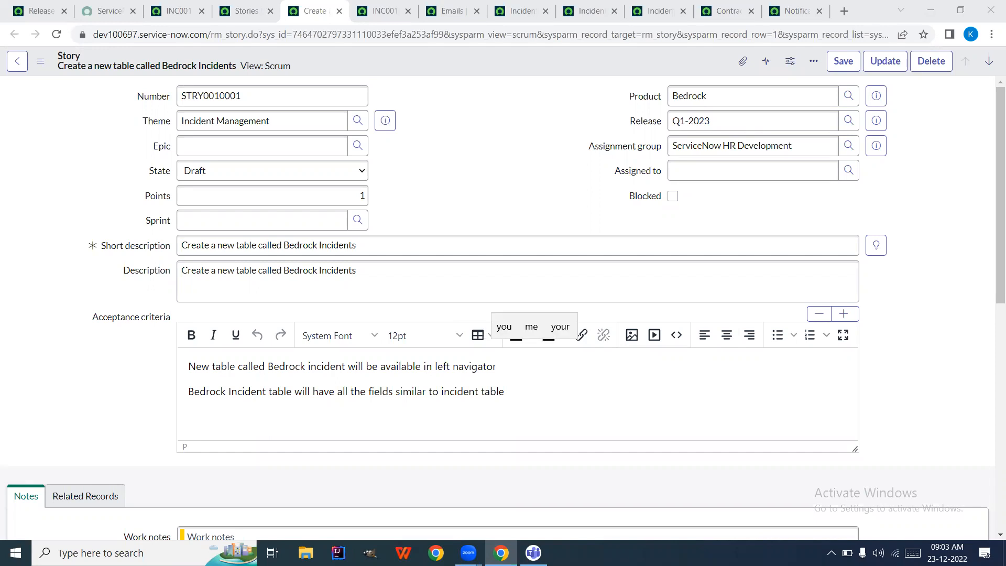
{"action": "type", "text": "to user when "}
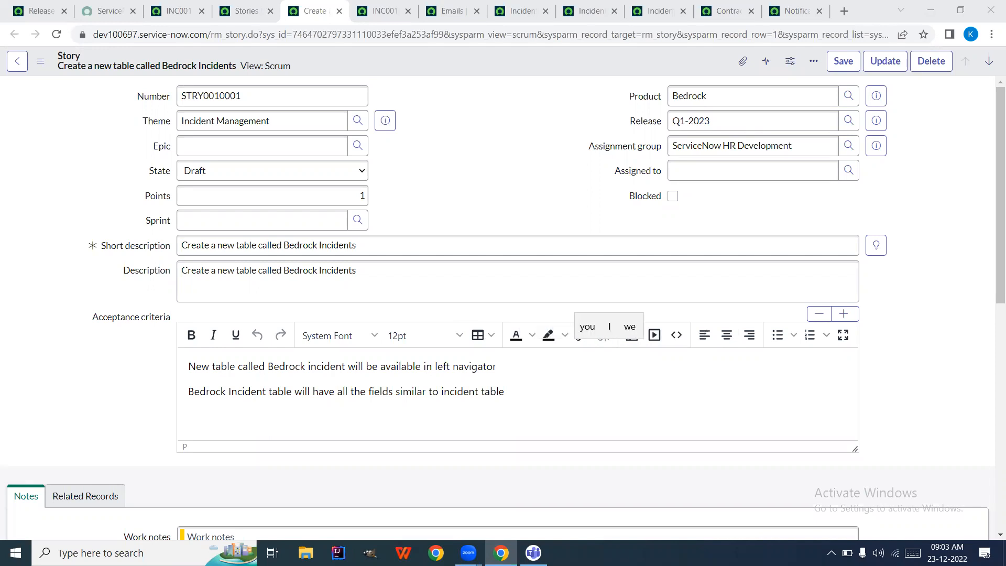
{"action": "type", "text": "story "}
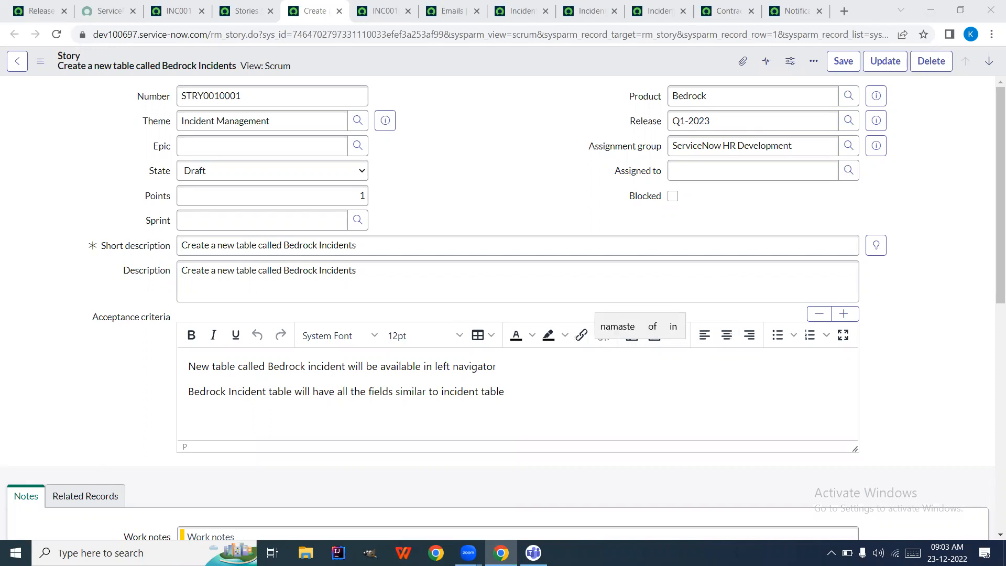
{"action": "type", "text": "as"}
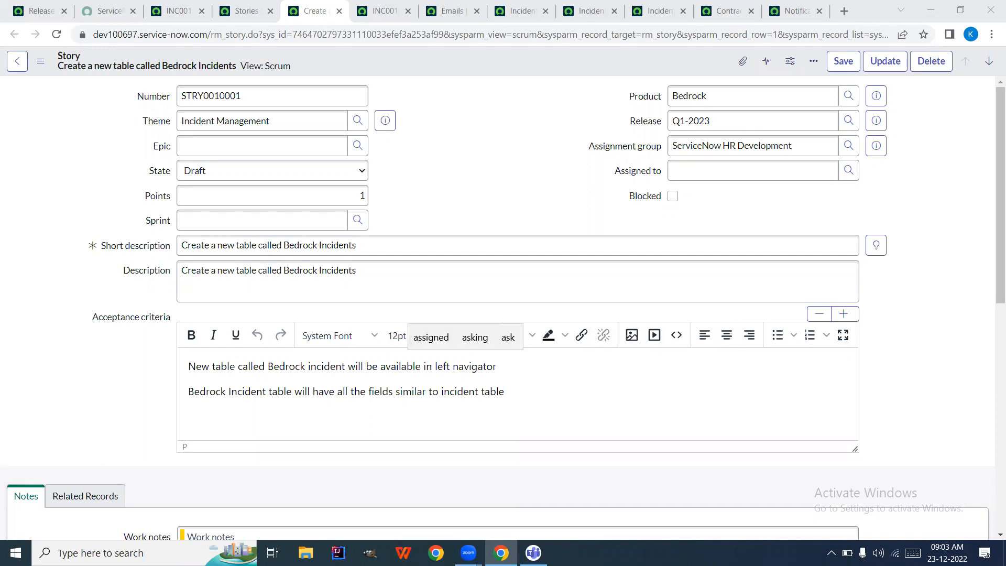
{"action": "type", "text": "signed"}
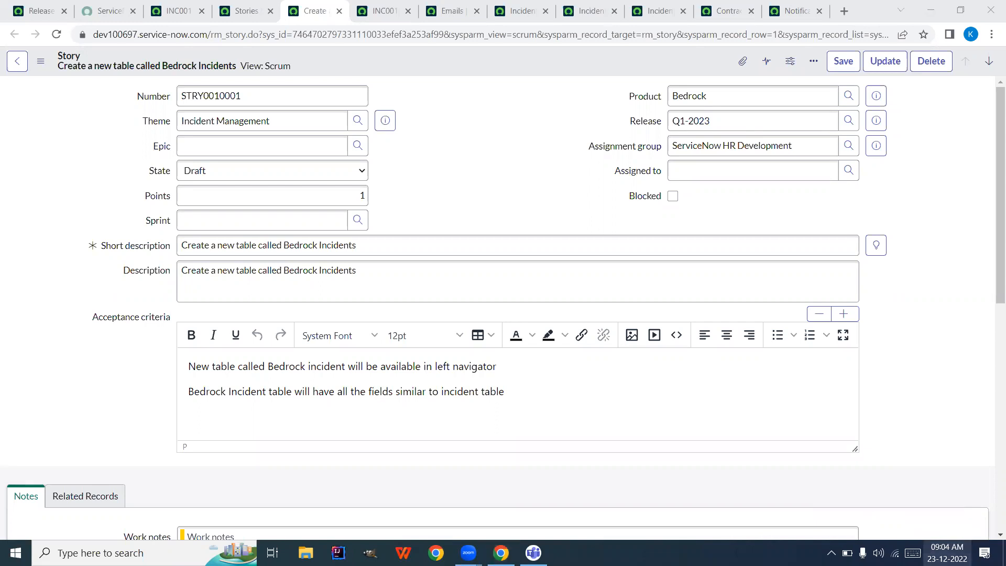
Check the Windows clock twice, then select the Assignment group value ServiceNow HR Development
{"action": "left_click", "coordinate": [946, 552]}
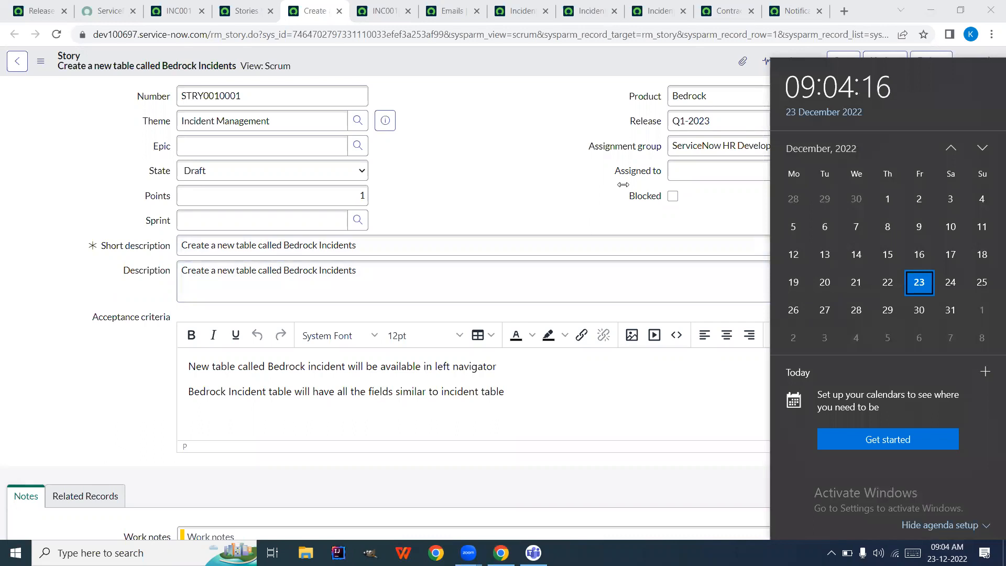
{"action": "left_click", "coordinate": [537, 141]}
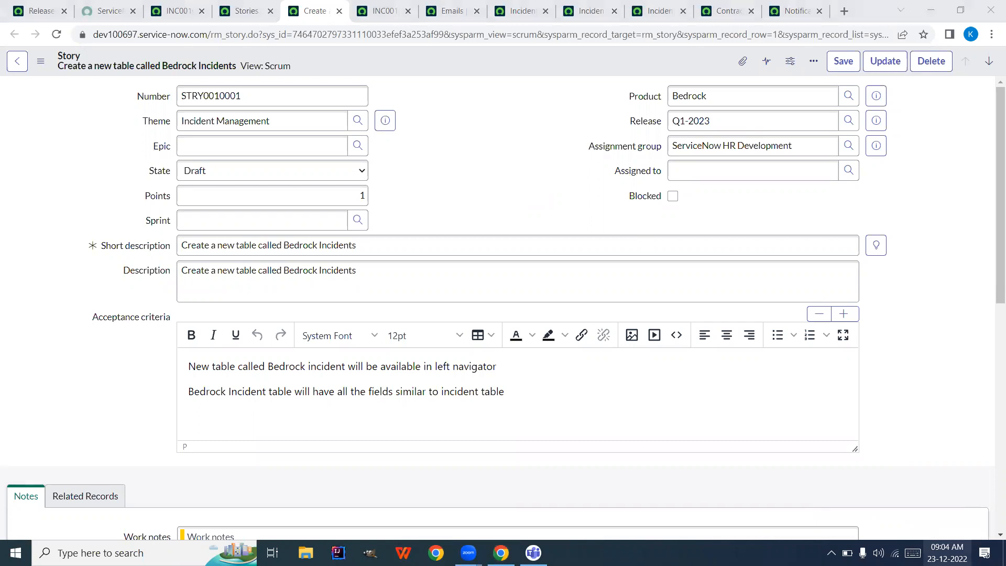
{"action": "left_click", "coordinate": [947, 552]}
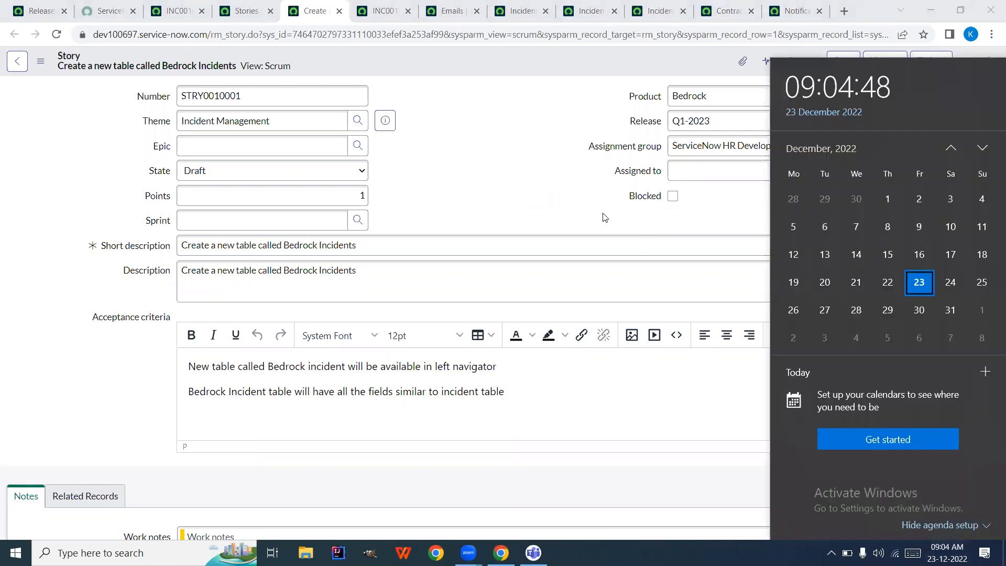
{"action": "left_click", "coordinate": [536, 150]}
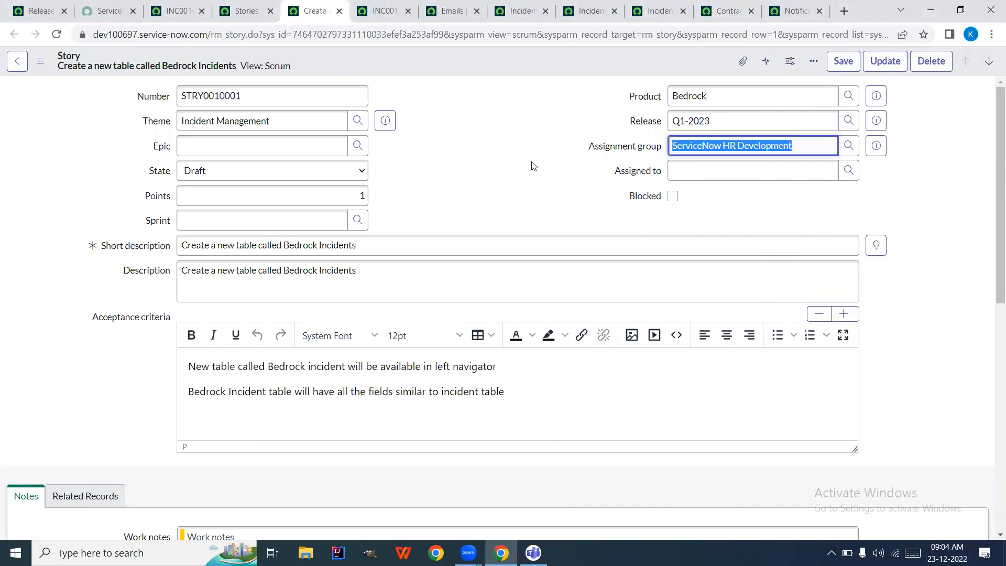